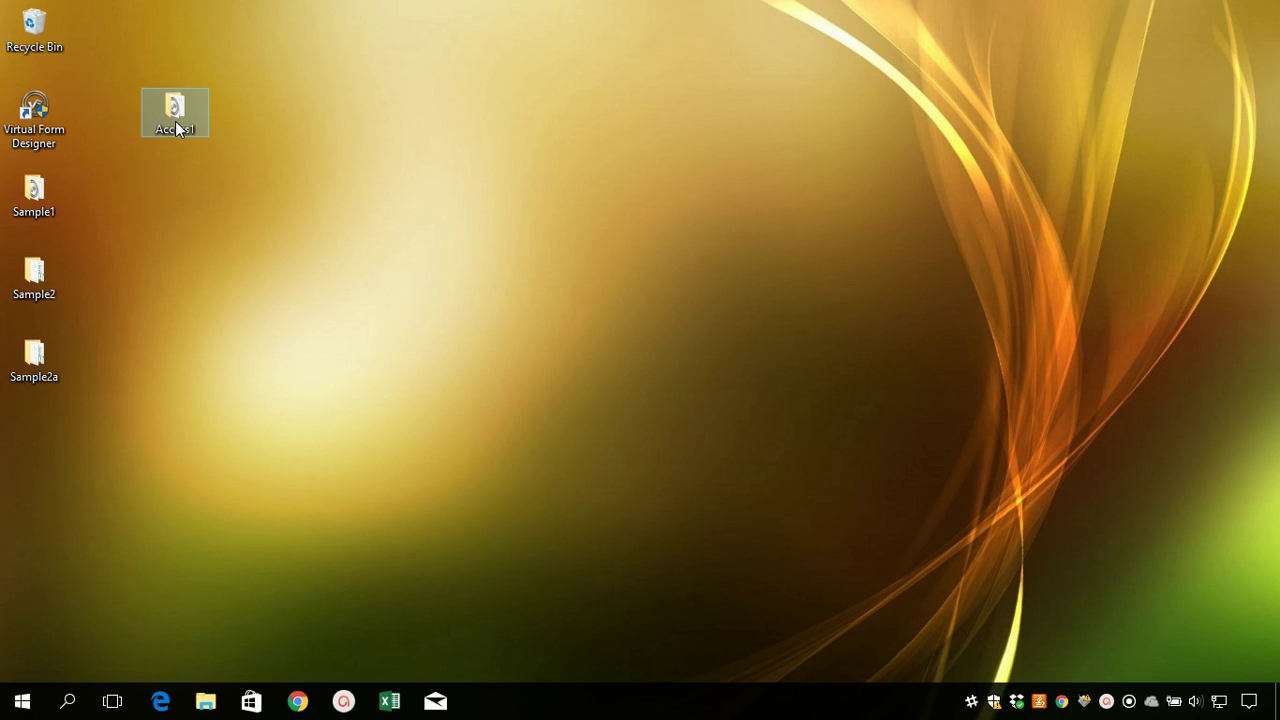
Duplicate the Access1 folder, place the copy below it and rename it Access2
key("ctrl+c")
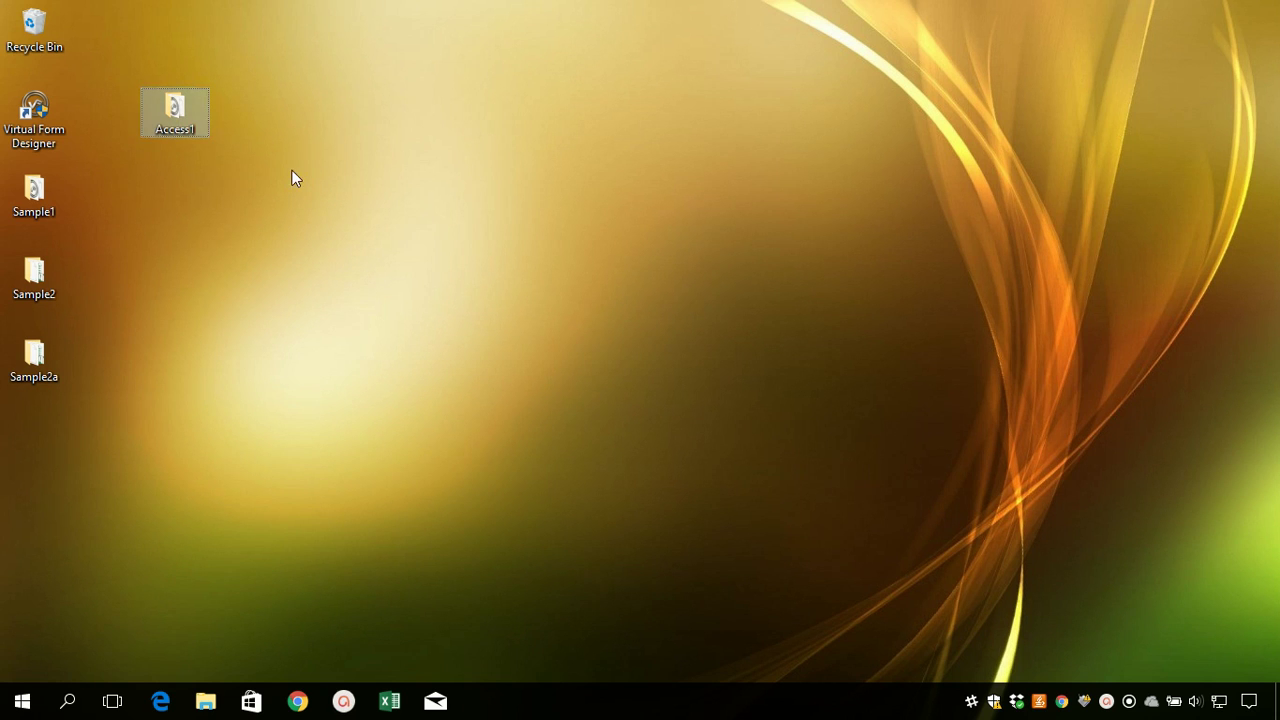
key("ctrl+v")
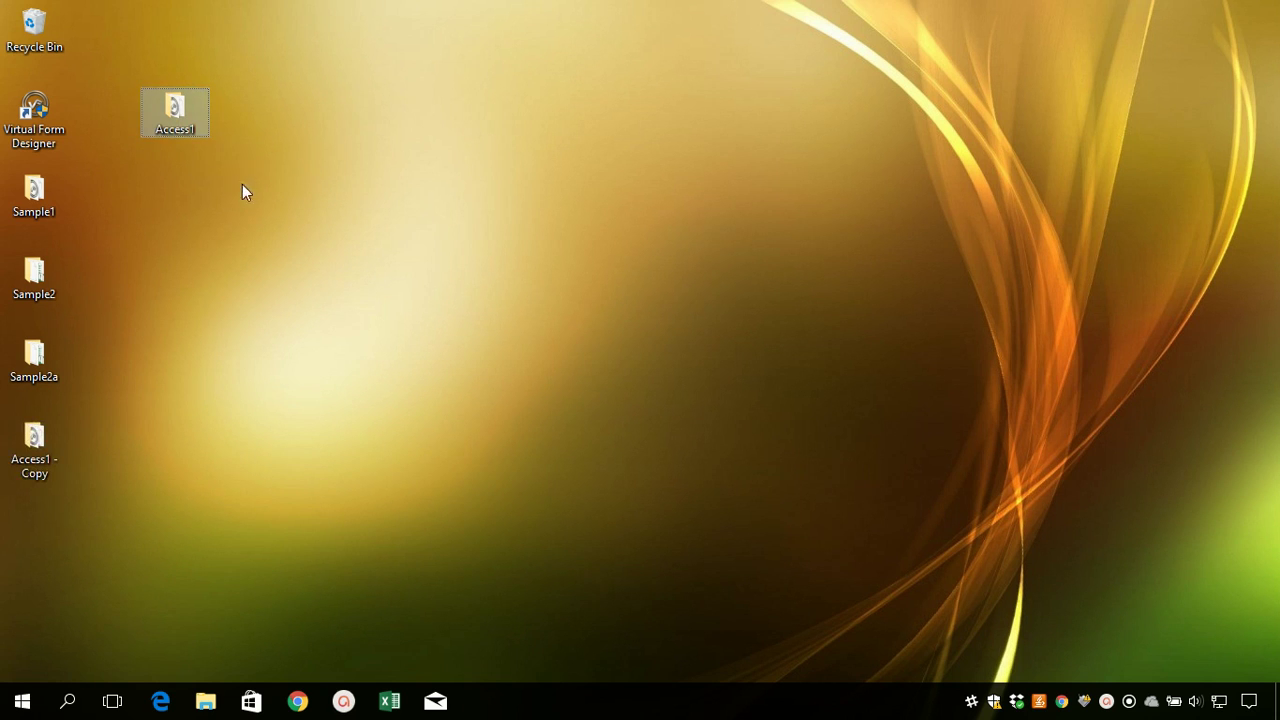
left_click_drag(55, 443, 160, 178)
left_click(182, 215)
left_click(186, 213)
left_click_drag(186, 213, 195, 279)
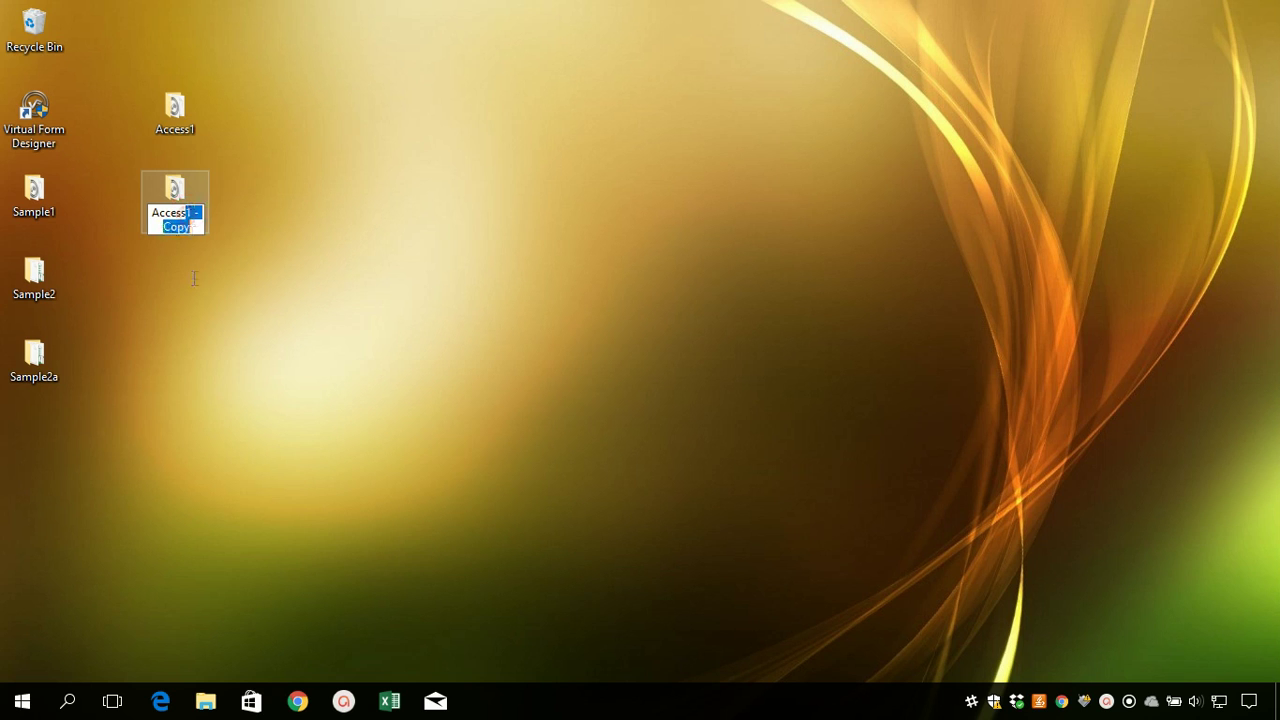
type("2")
key("Return")
key("Return")
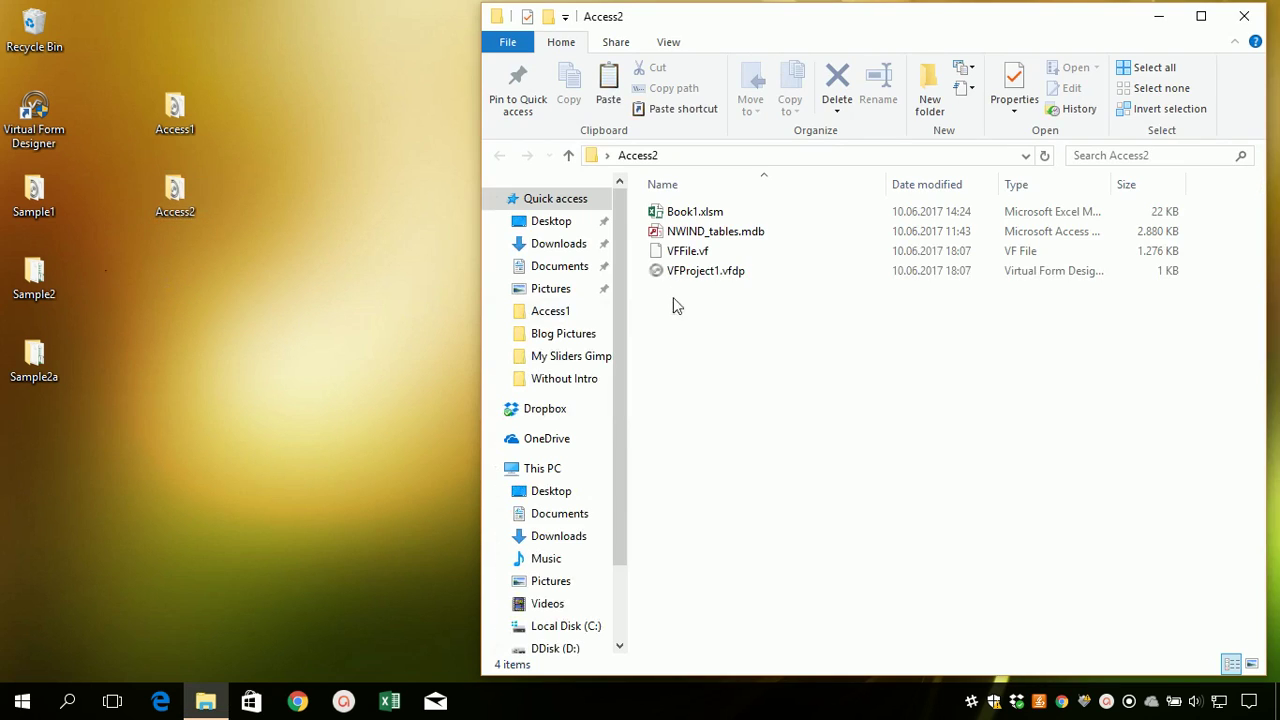
Review Book1.xlsm, NWIND_tables.mdb and VFFile.vf in Access2, then open VFProject1.vfdp
left_click(678, 279)
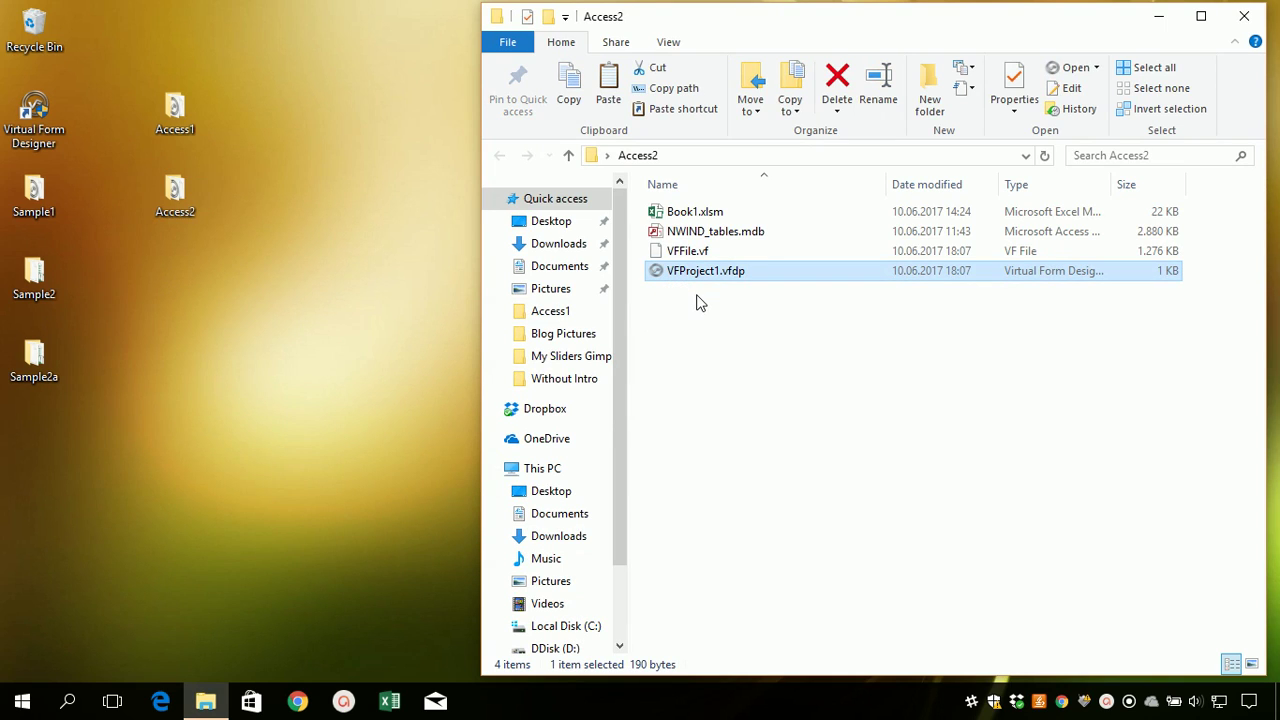
left_click(700, 213)
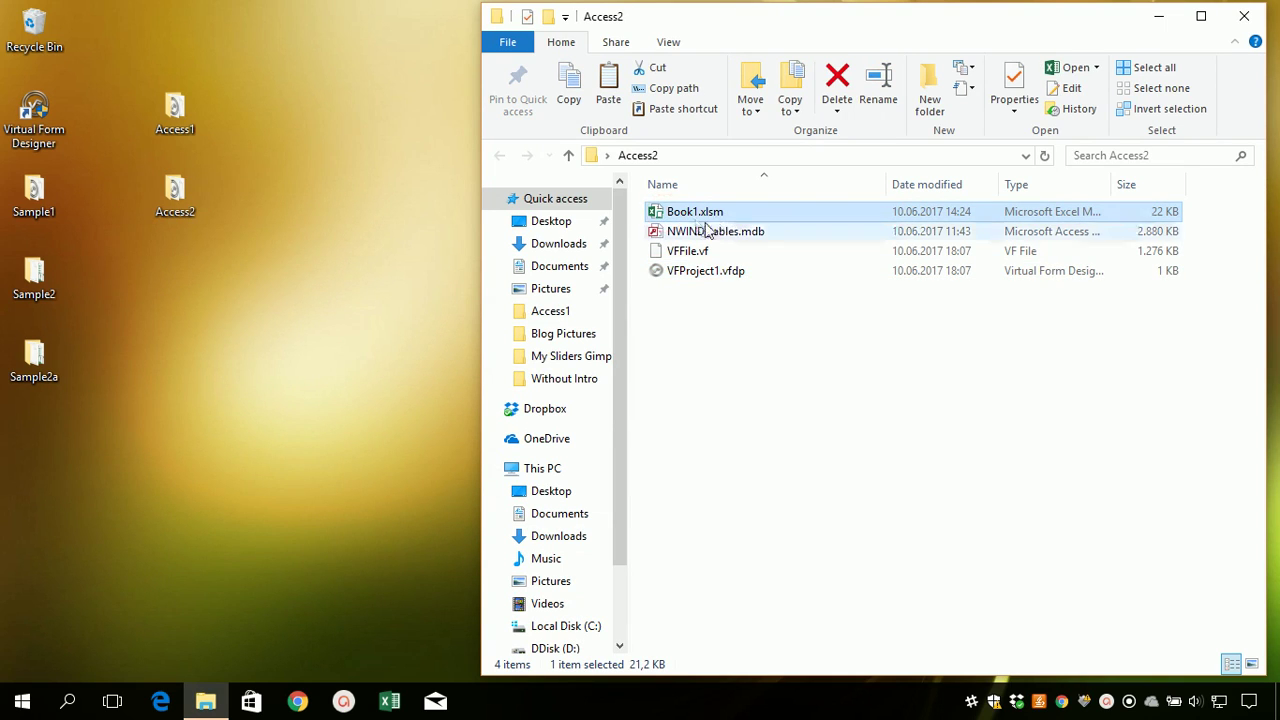
left_click(712, 231)
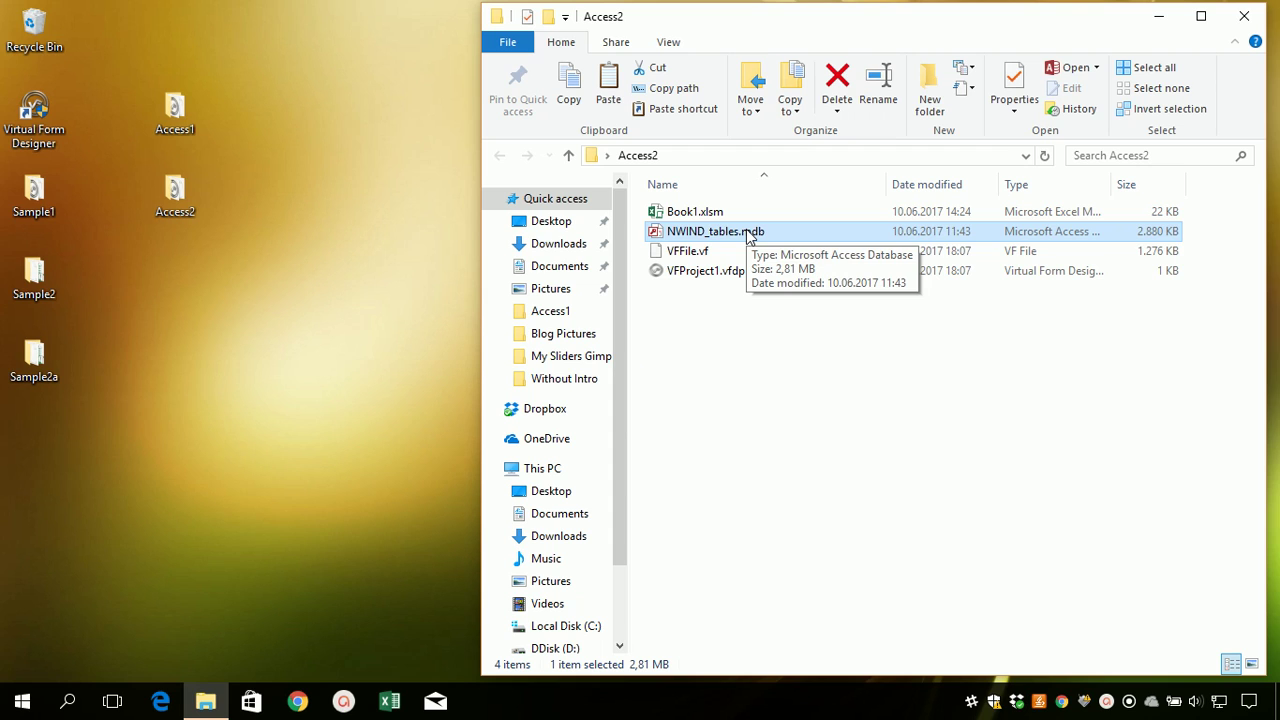
left_click(695, 251)
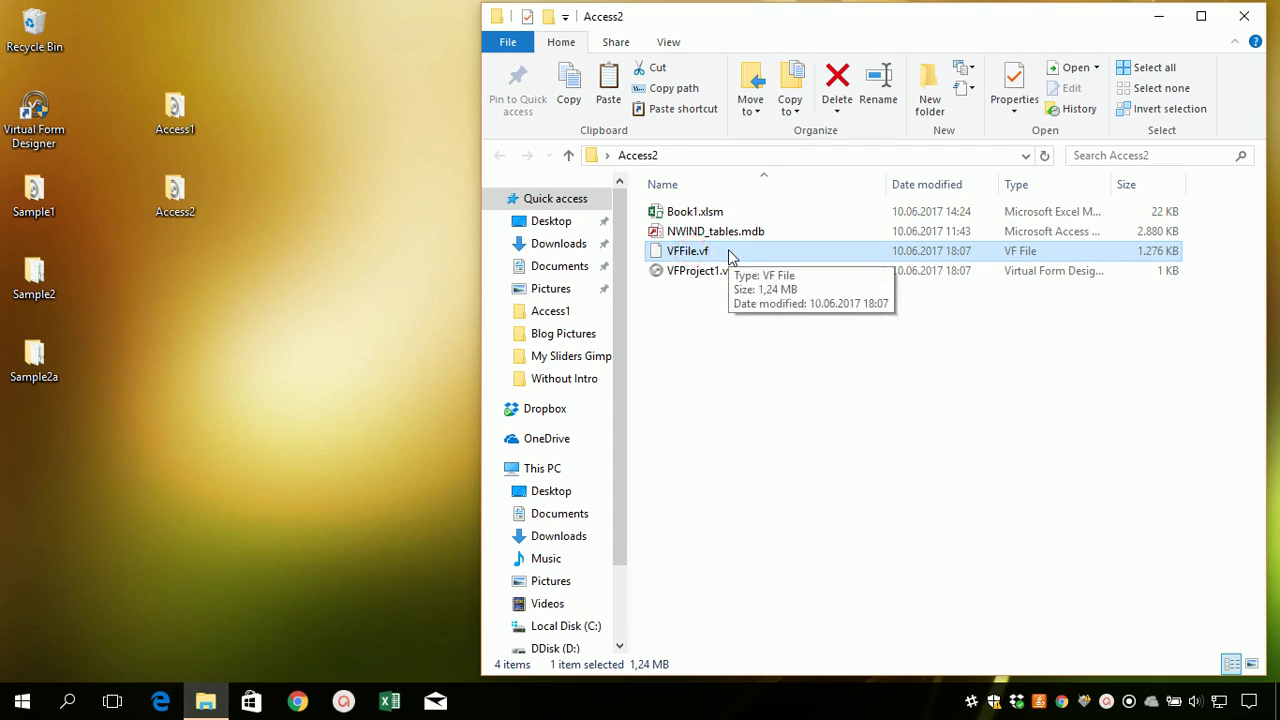
left_click(693, 274)
double_click(693, 275)
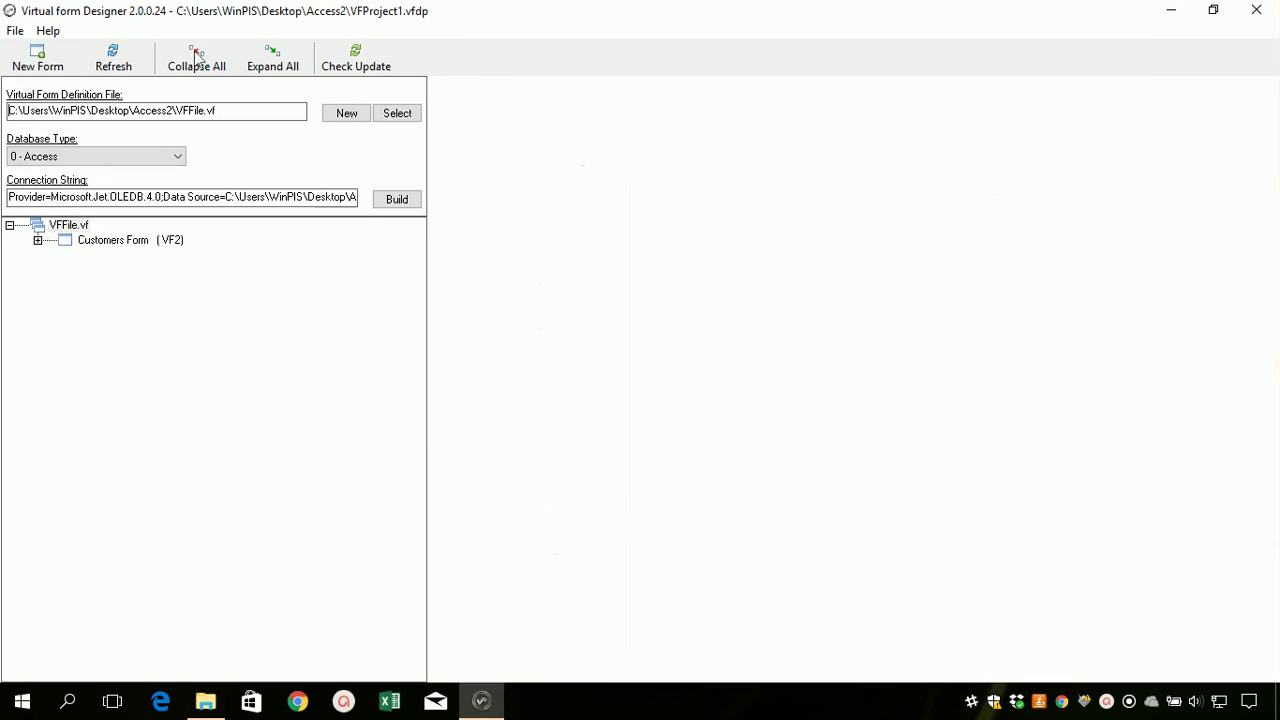
Change the connection string path from Access1 to Access2 and save the project
left_click_drag(104, 114, 174, 114)
left_click(174, 114)
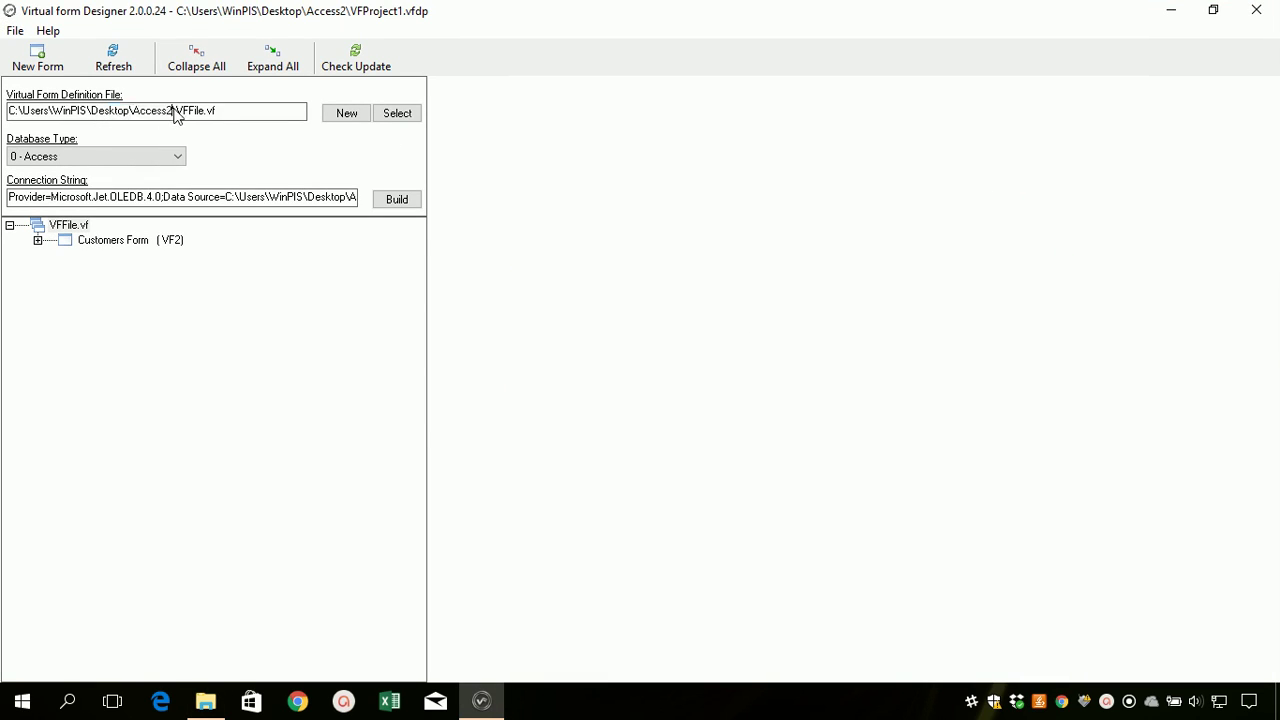
left_click(203, 197)
key("Right")
key("Right")
key("Right")
key("Right")
key("Right")
key("Right")
key("Right")
key("Right")
key("Right")
key("Right")
key("Right")
key("Right")
key("Right")
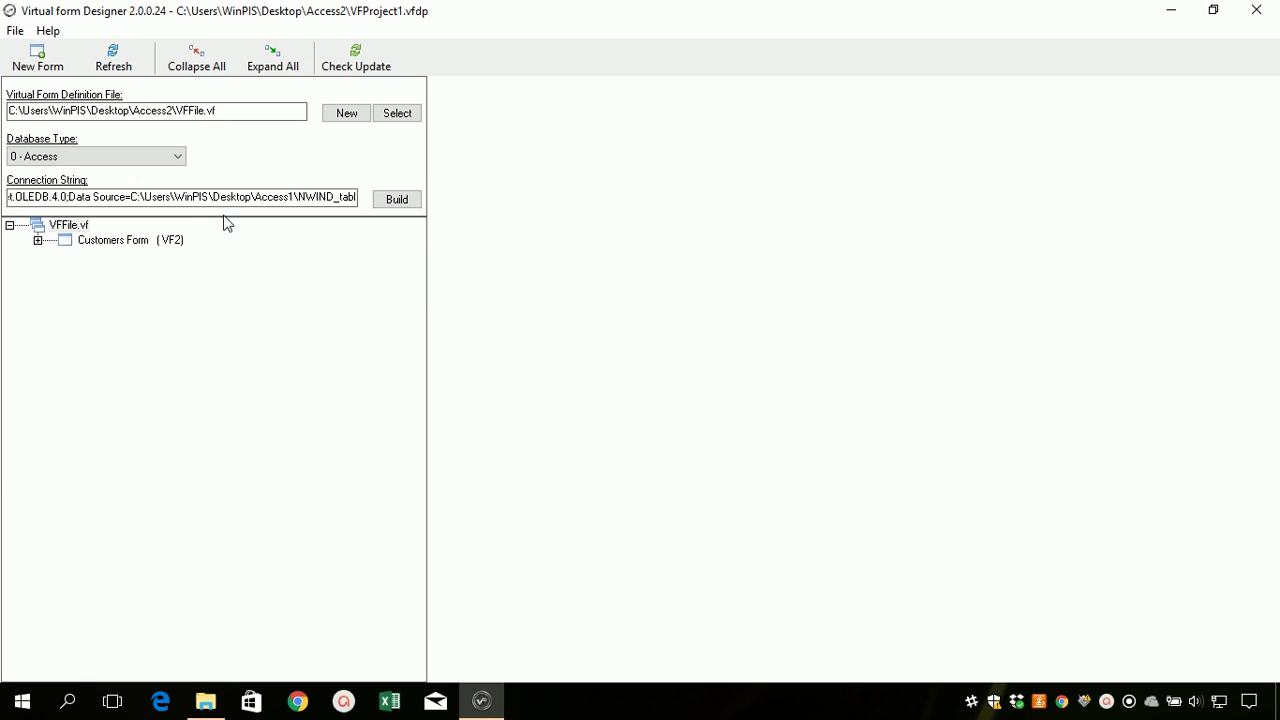
key("Right")
key("BackSpace")
type("2")
left_click(319, 200)
key("Right")
key("Right")
key("Right")
key("Right")
key("Right")
key("Right")
key("Right")
key("Right")
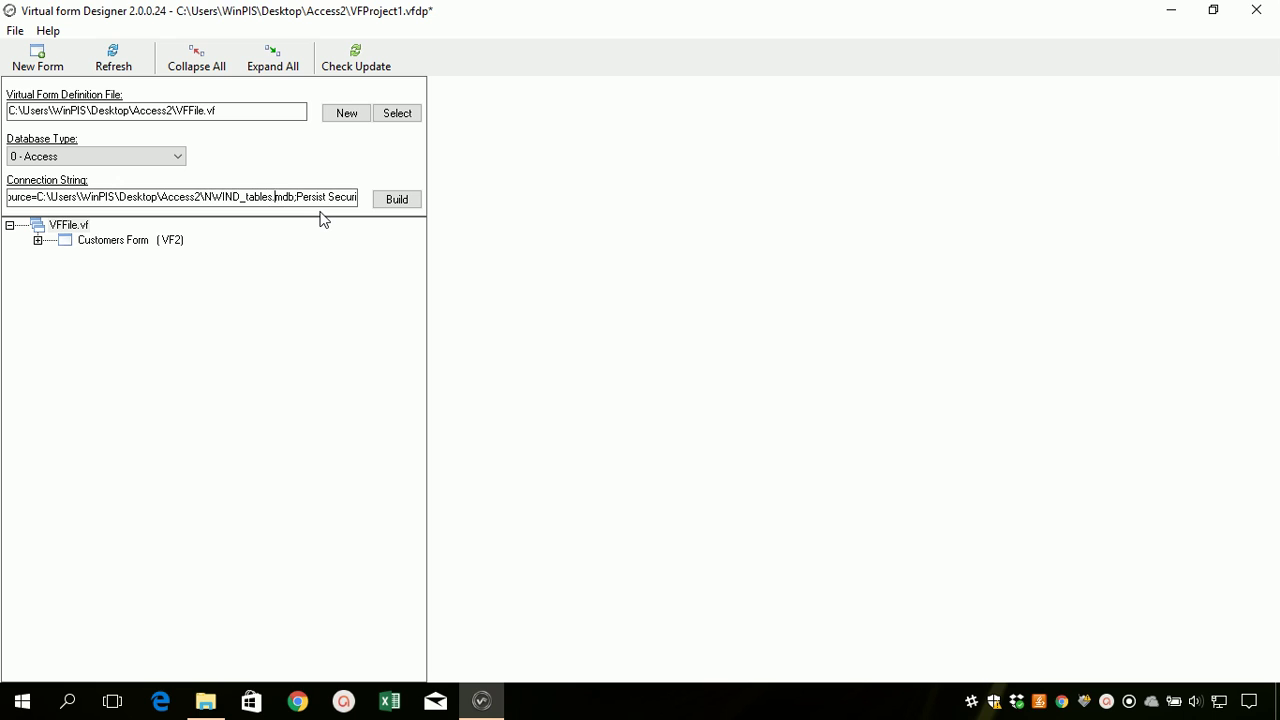
key("Left")
key("Left")
key("Left")
key("Left")
key("Left")
key("Left")
key("Left")
key("Left")
key("Left")
key("Left")
key("Left")
key("Left")
key("Left")
key("Left")
key("Left")
key("Left")
key("Left")
key("Left")
key("Left")
key("Left")
left_click(15, 32)
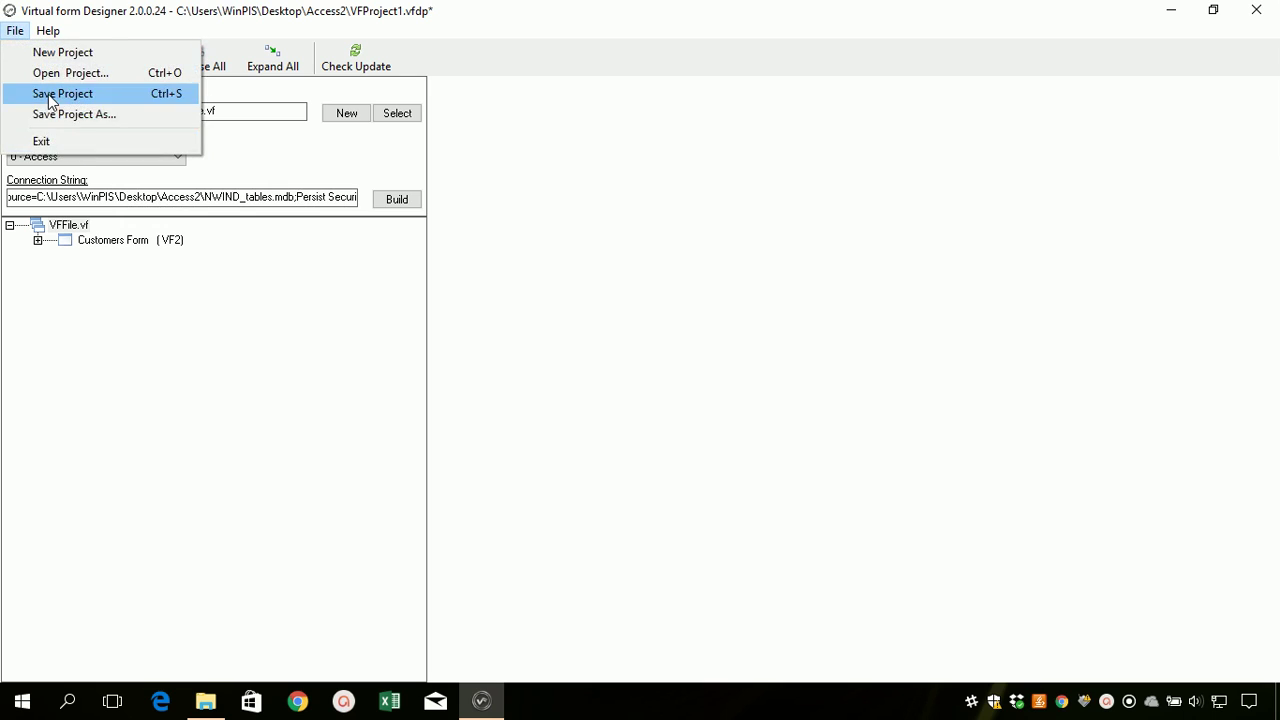
left_click(48, 94)
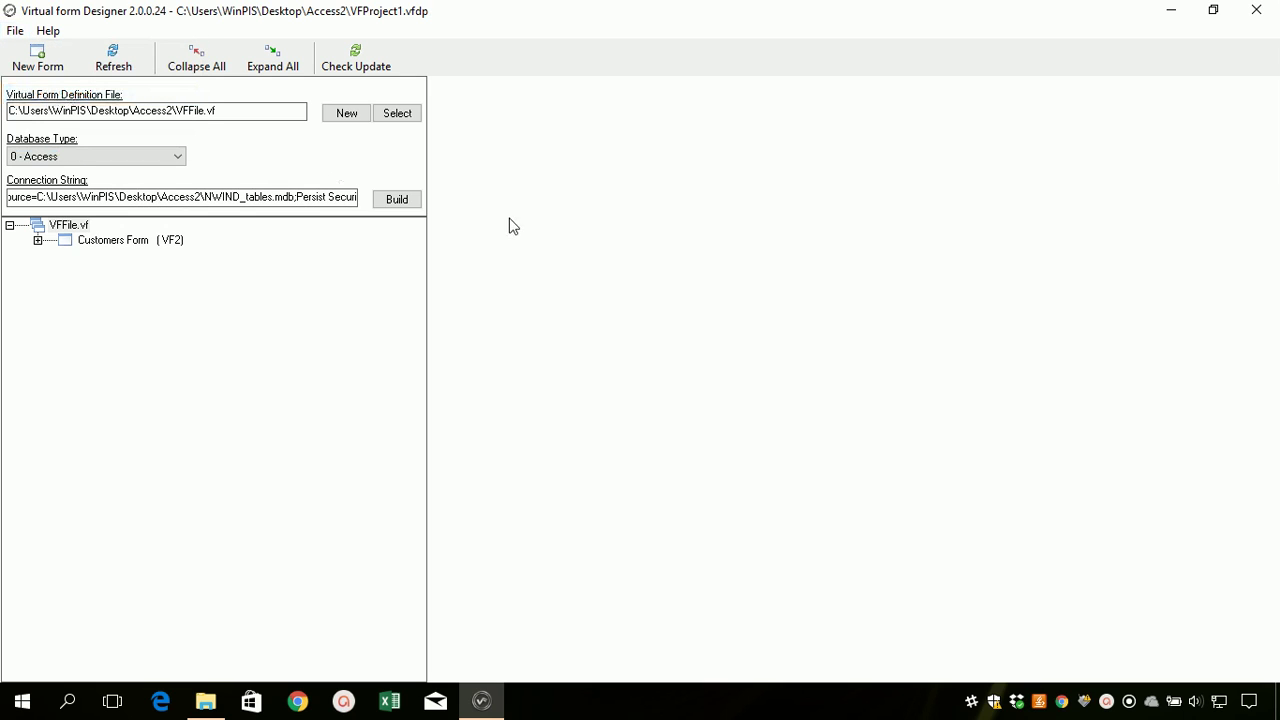
Create a new virtual form with [Orders] as its master table
left_click(47, 64)
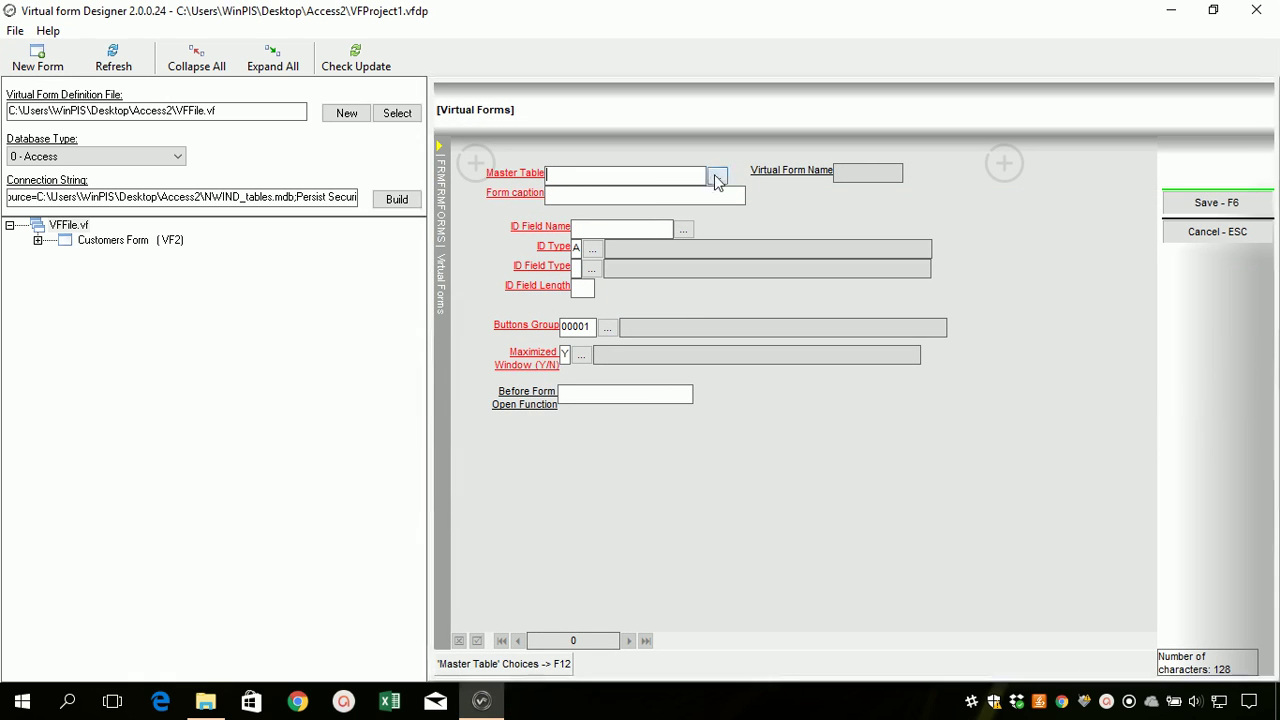
left_click(717, 176)
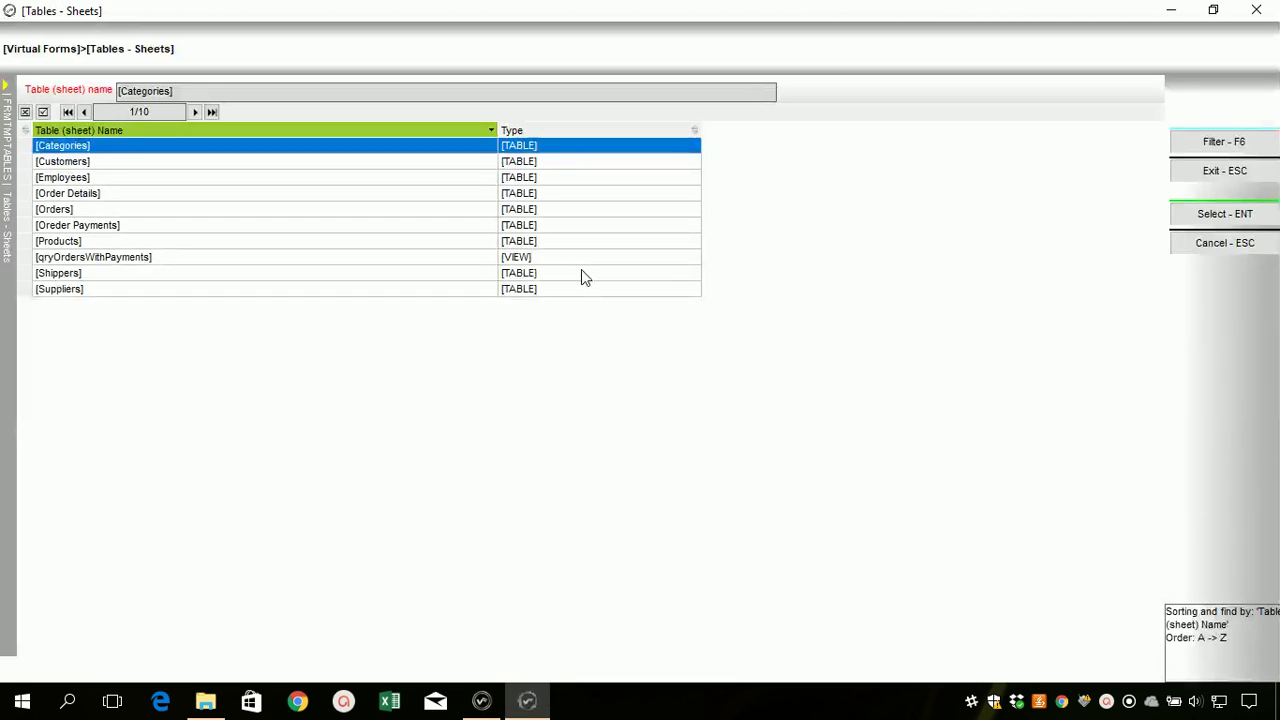
left_click(70, 211)
double_click(225, 218)
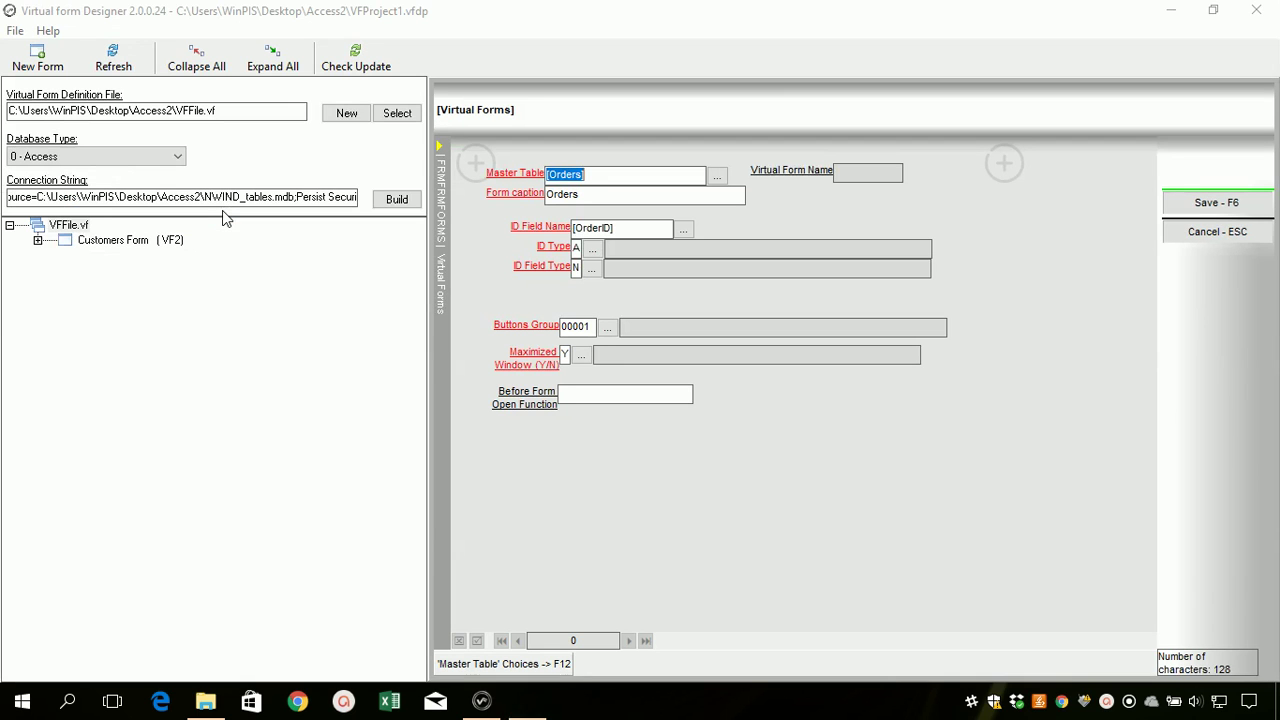
key("Tab")
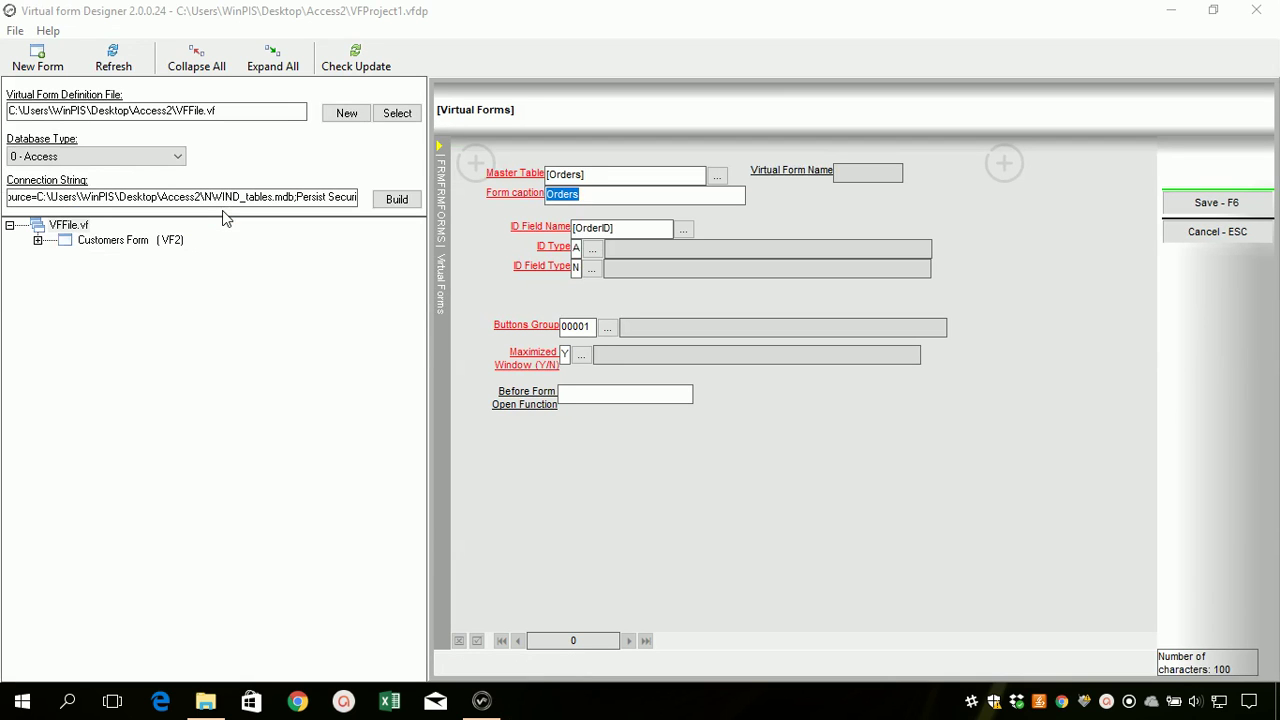
Caption the form 'Orders Form' and set its ID field to [OrderID]
left_click(593, 196)
type("Form")
key("Tab")
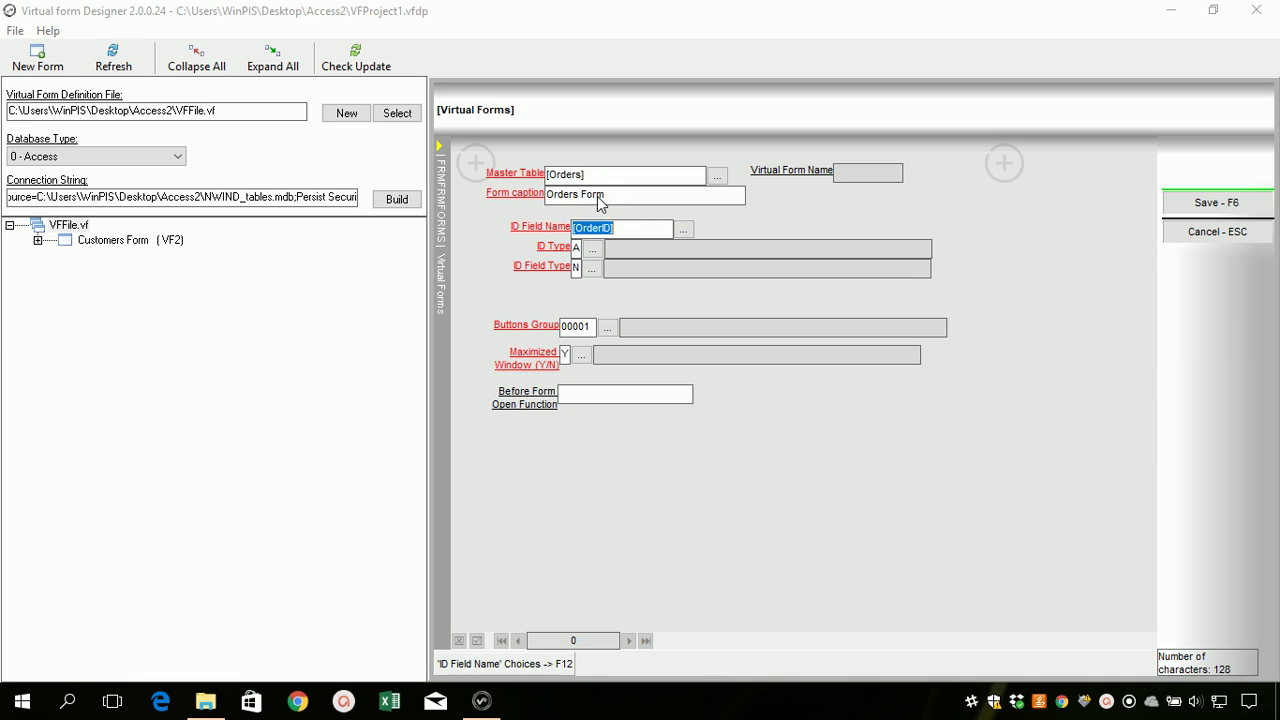
left_click(684, 230)
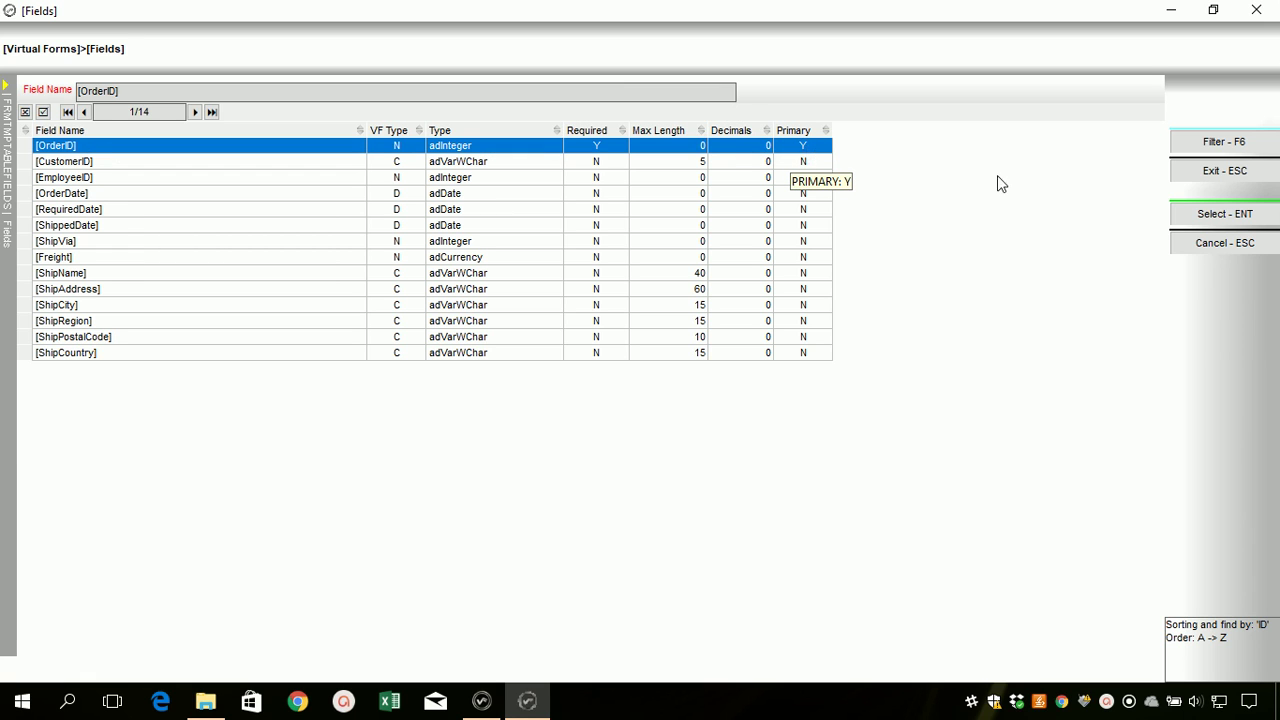
left_click(1243, 222)
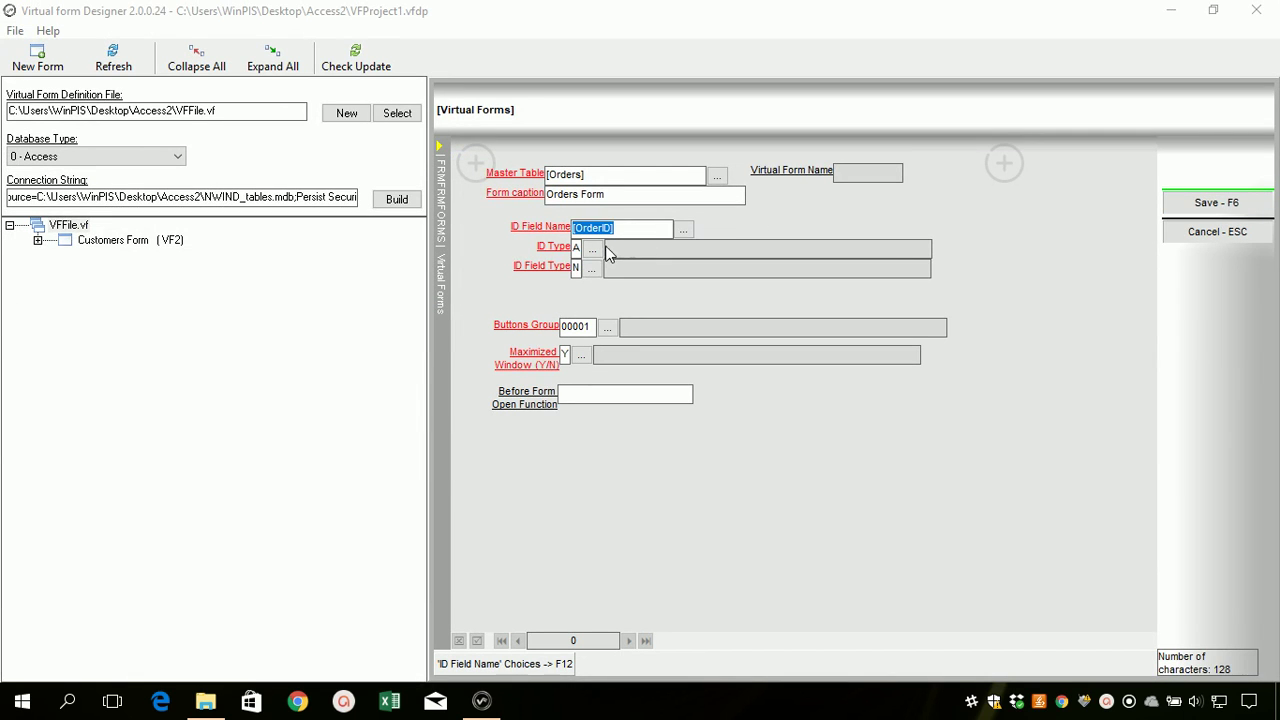
Set ID type A, numeric ID field, buttons group 00001, maximized window Y, and save the form
left_click(577, 249)
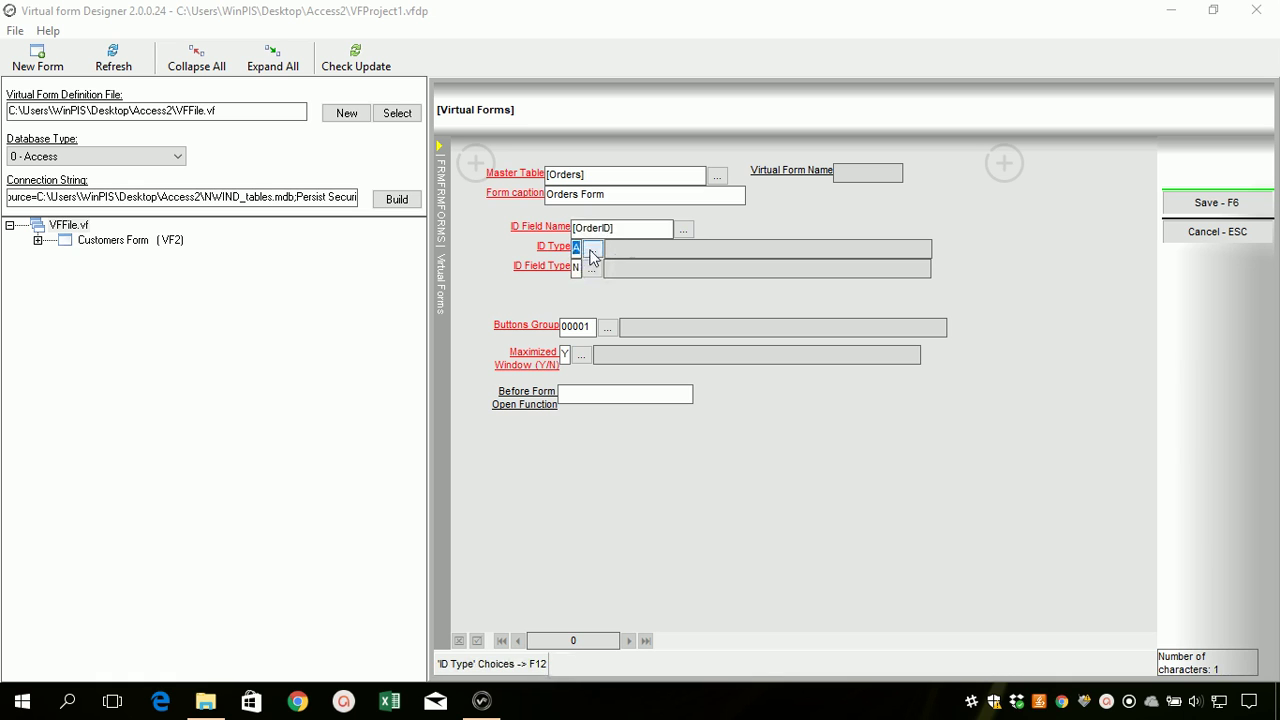
left_click(592, 251)
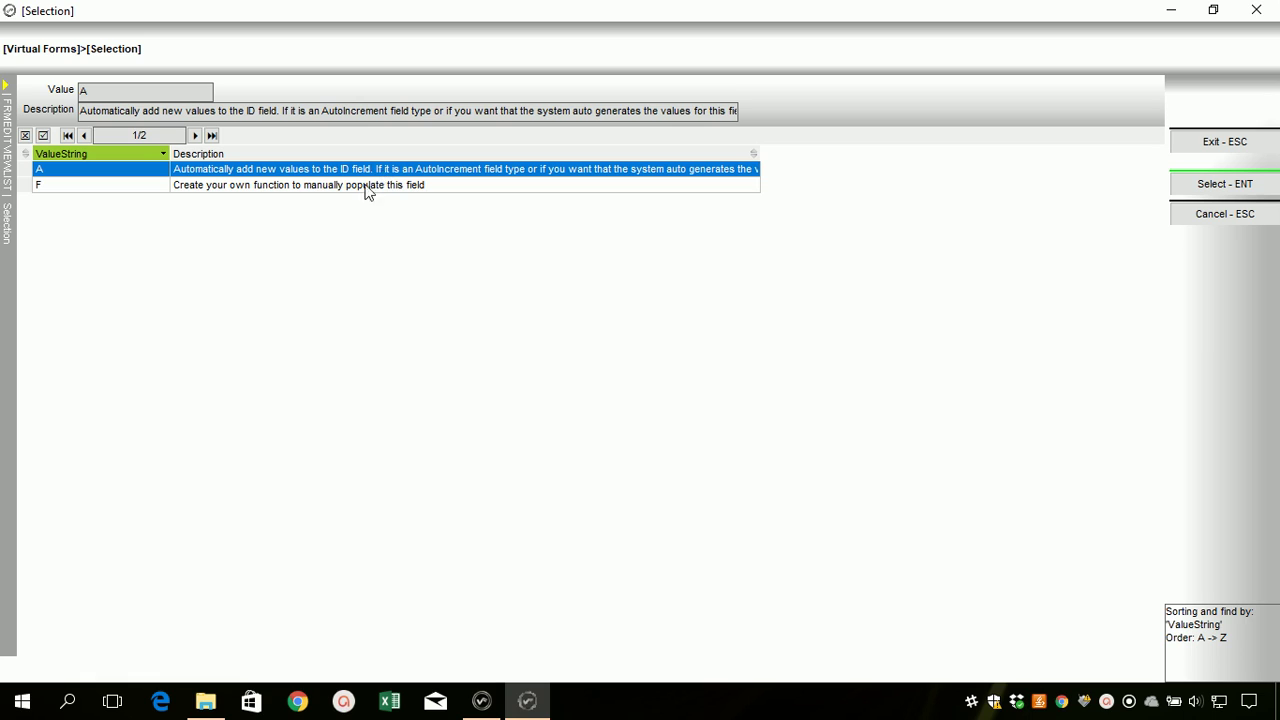
left_click(1201, 188)
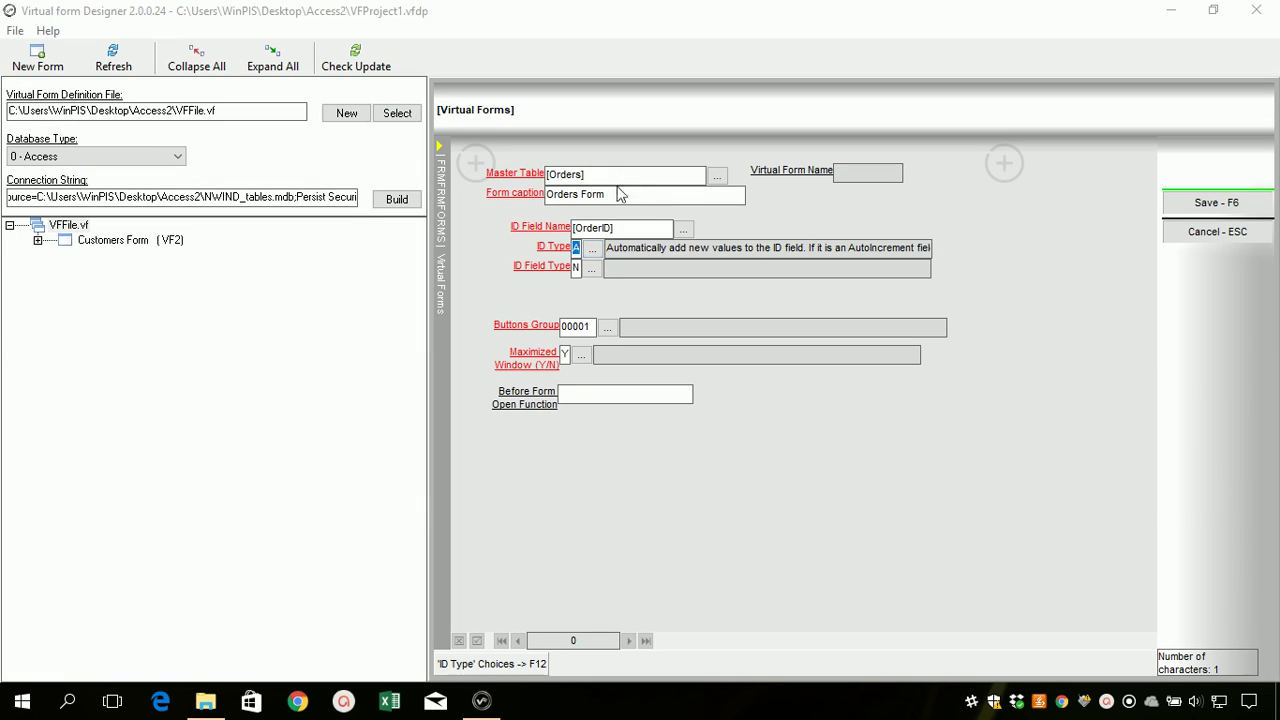
key("Tab")
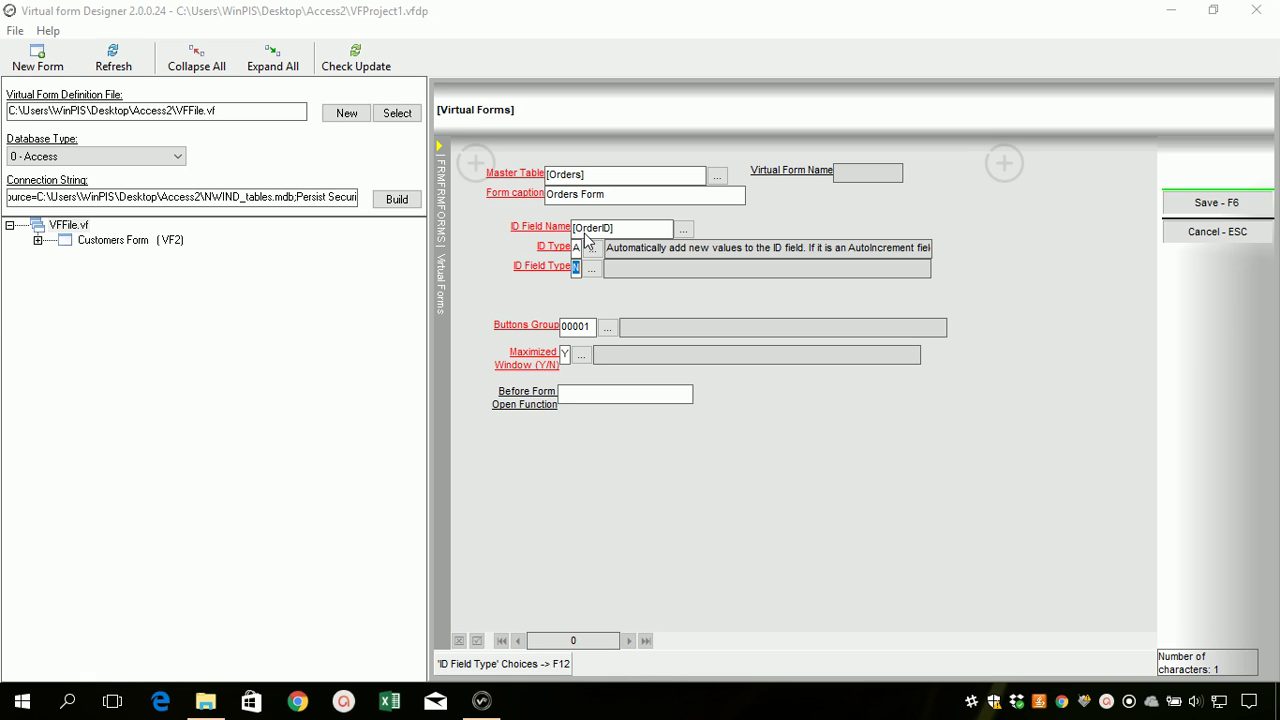
key("Tab")
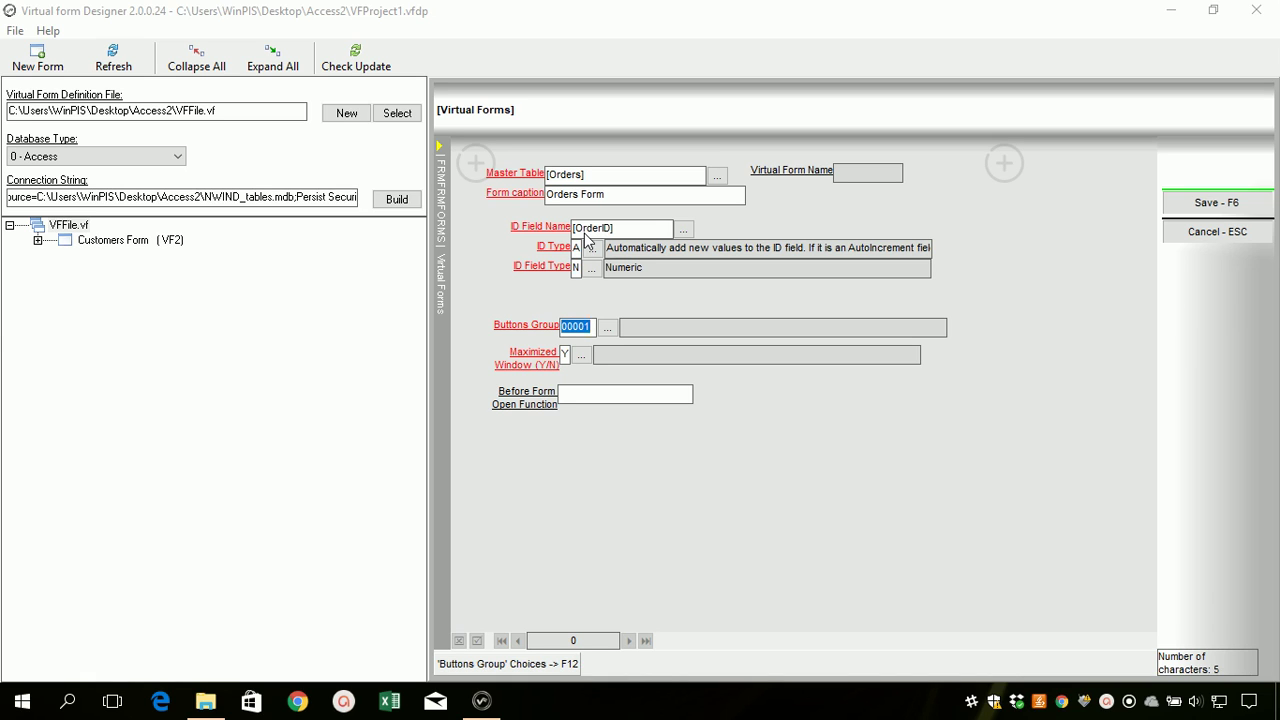
key("Tab")
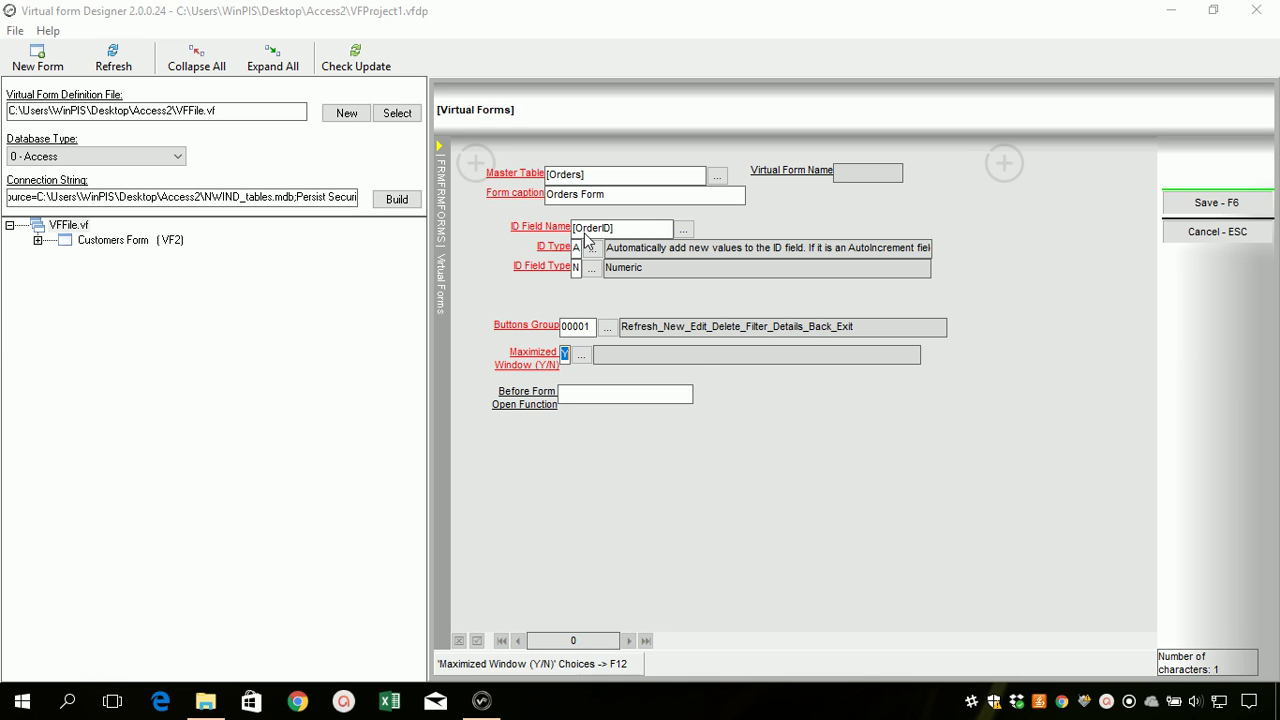
key("Tab")
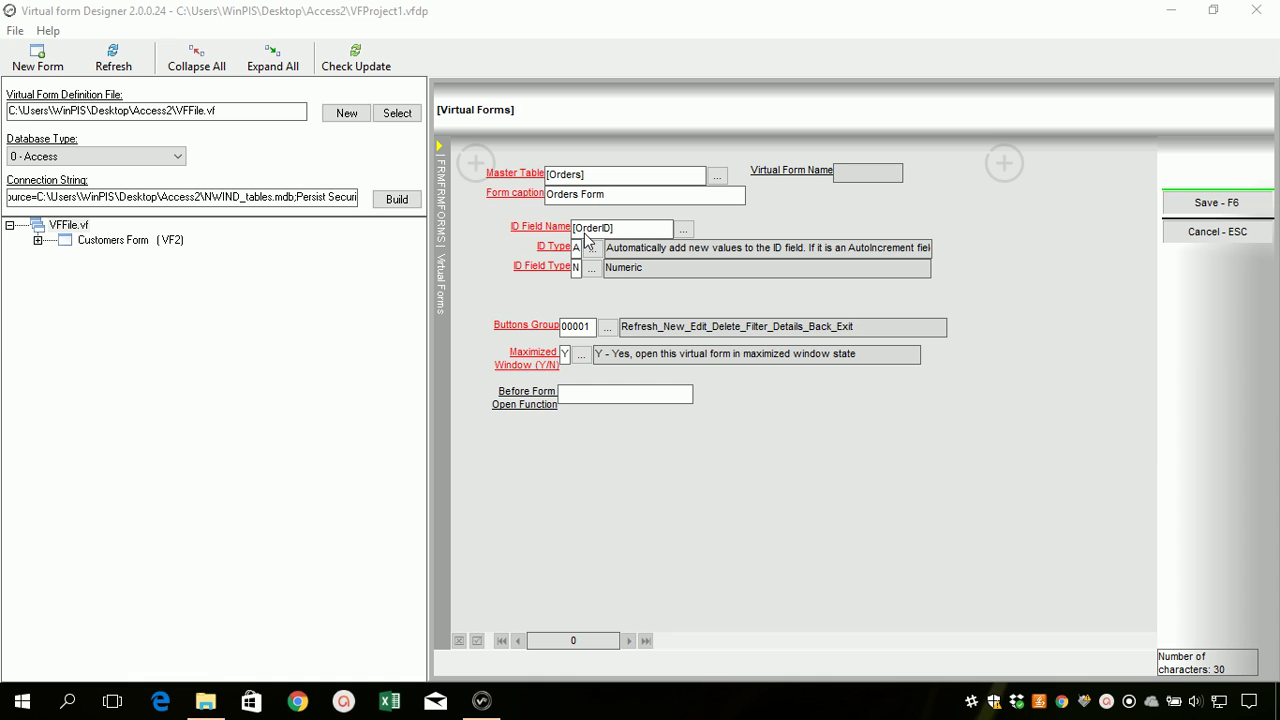
key("Escape")
key("Return")
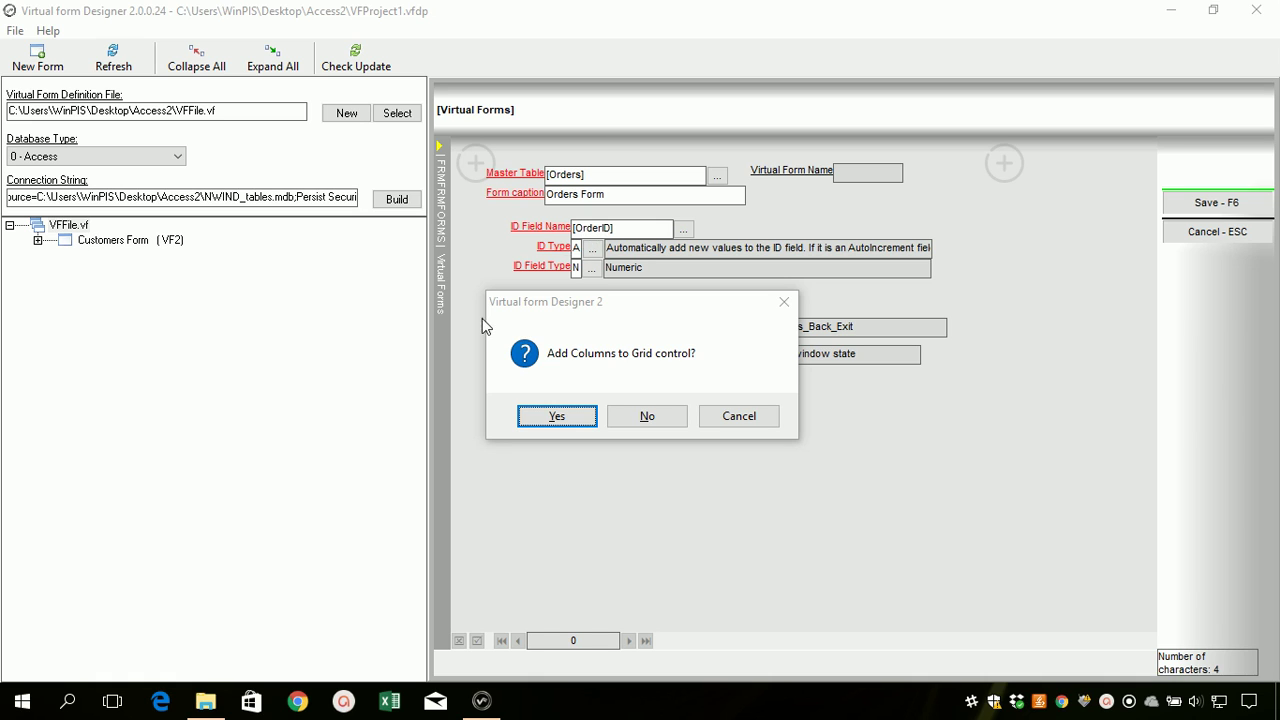
Add all 13 Orders fields as columns of the grid control
left_click(557, 419)
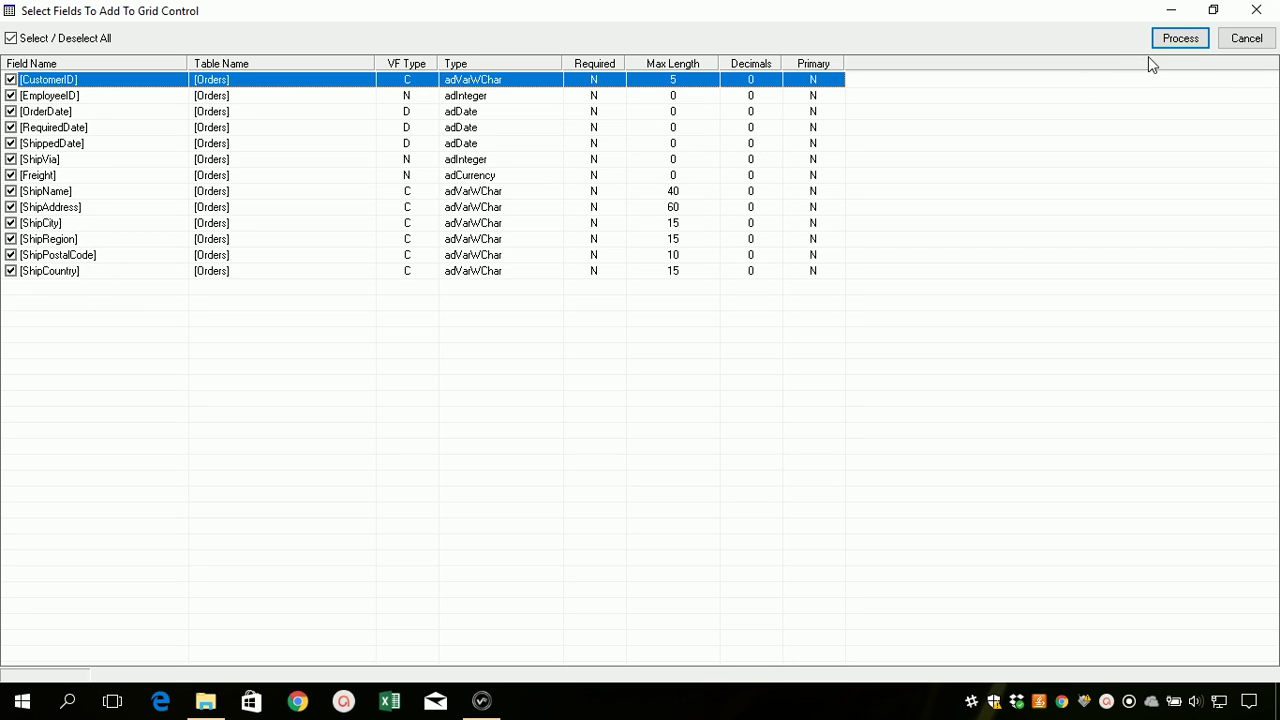
left_click(11, 175)
left_click(11, 159)
left_click(11, 175)
left_click(11, 159)
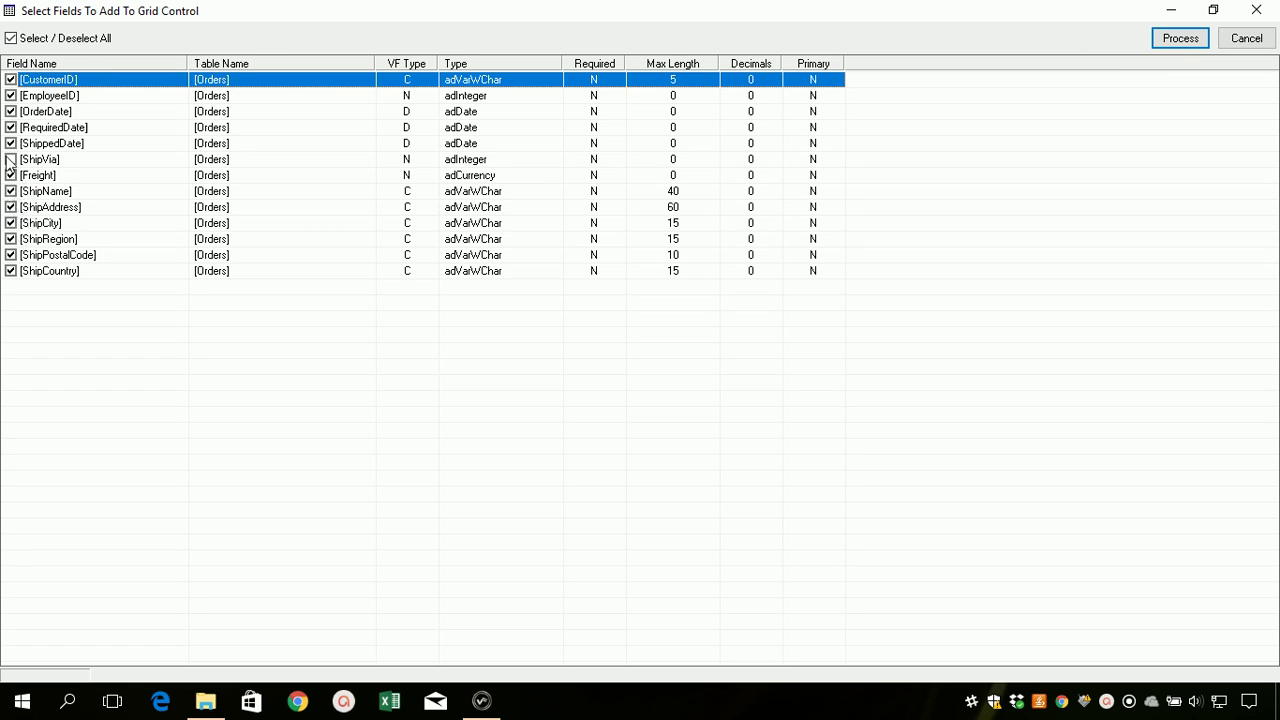
left_click(1180, 37)
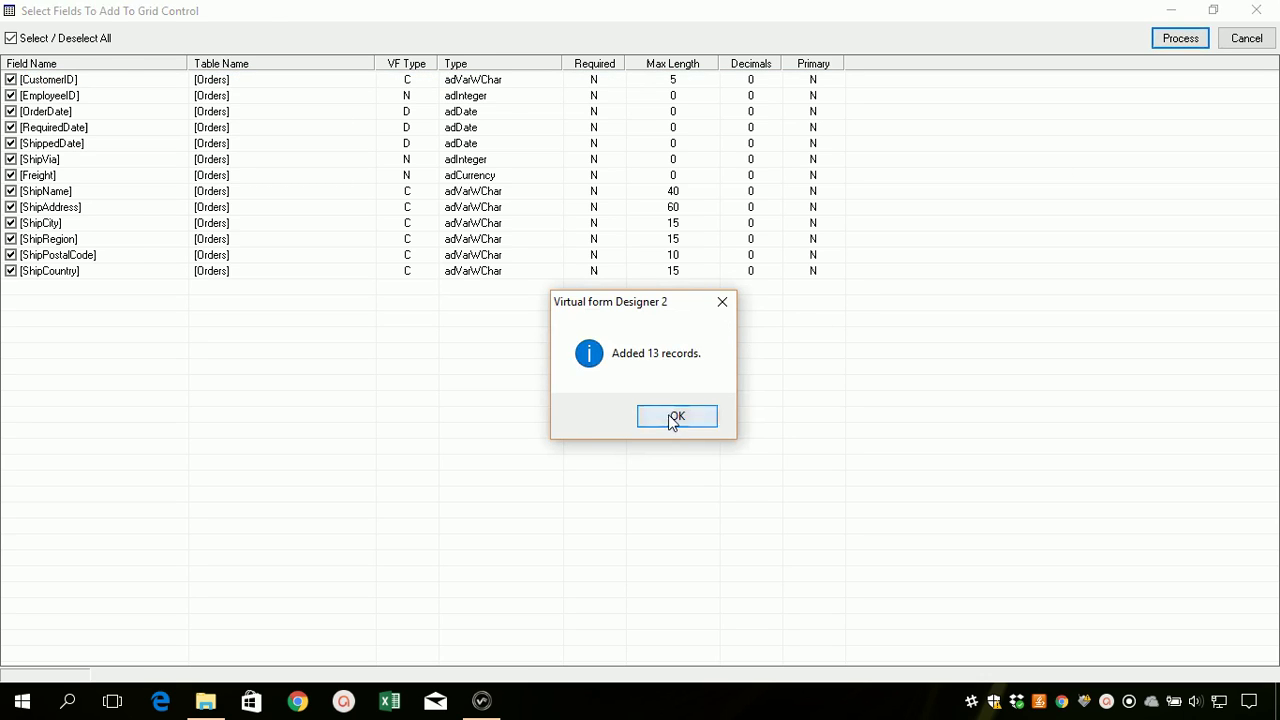
left_click(674, 417)
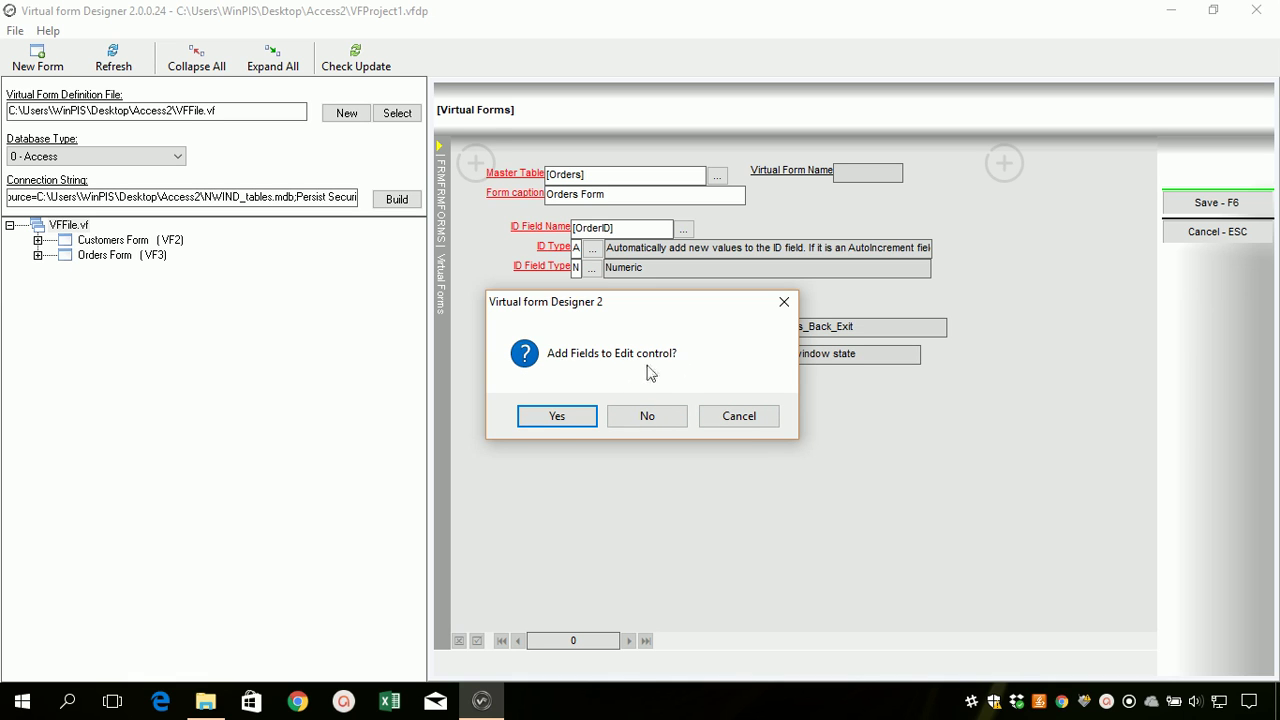
Add all 13 checked Orders fields to the edit control
left_click(587, 416)
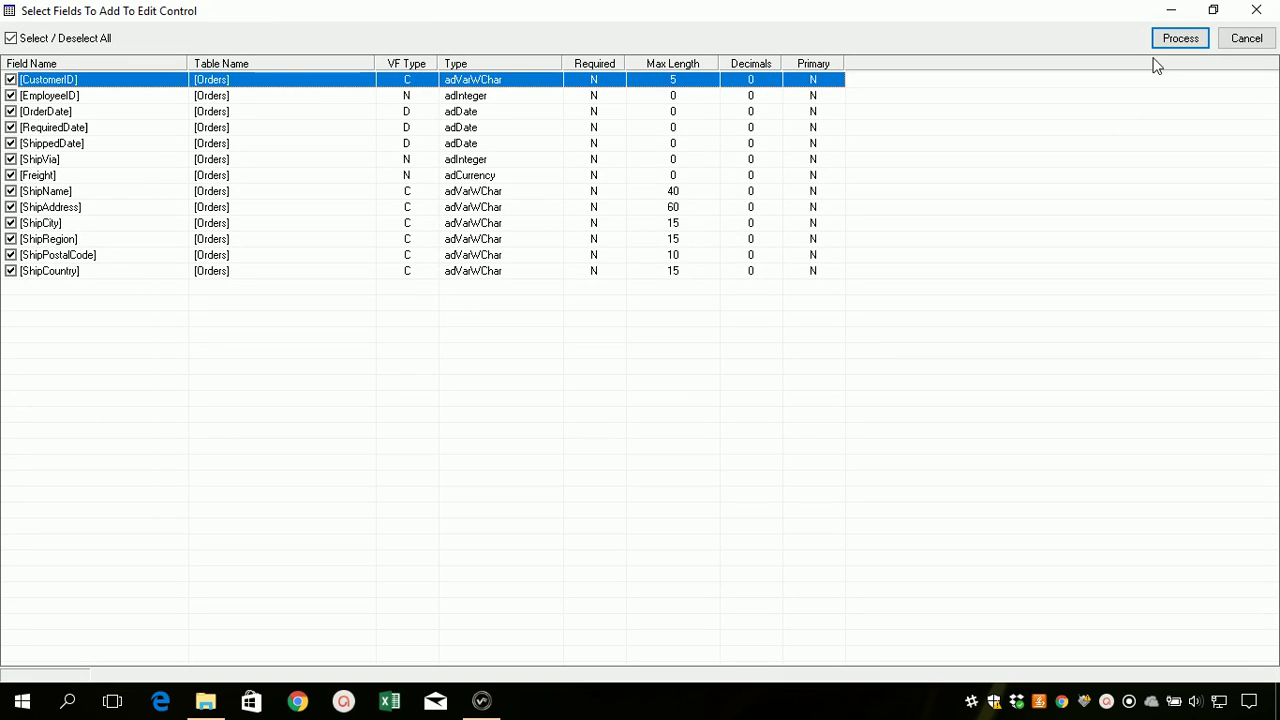
left_click(1172, 42)
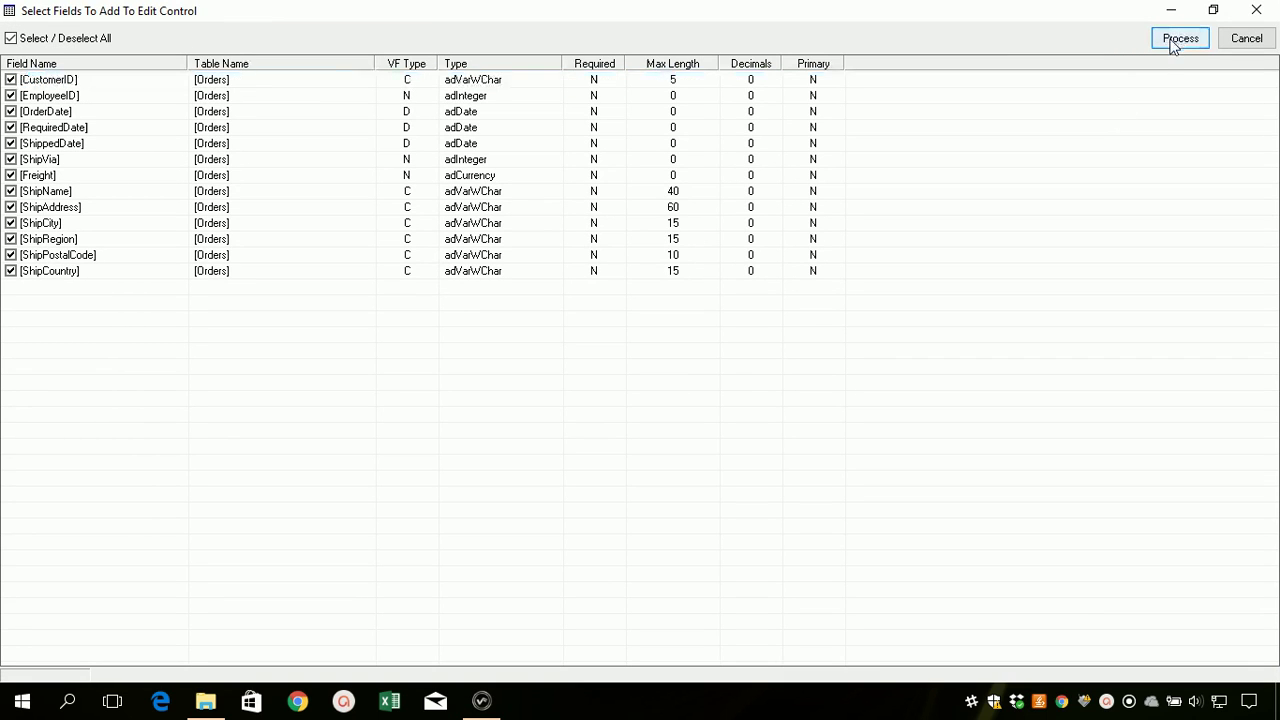
left_click(660, 422)
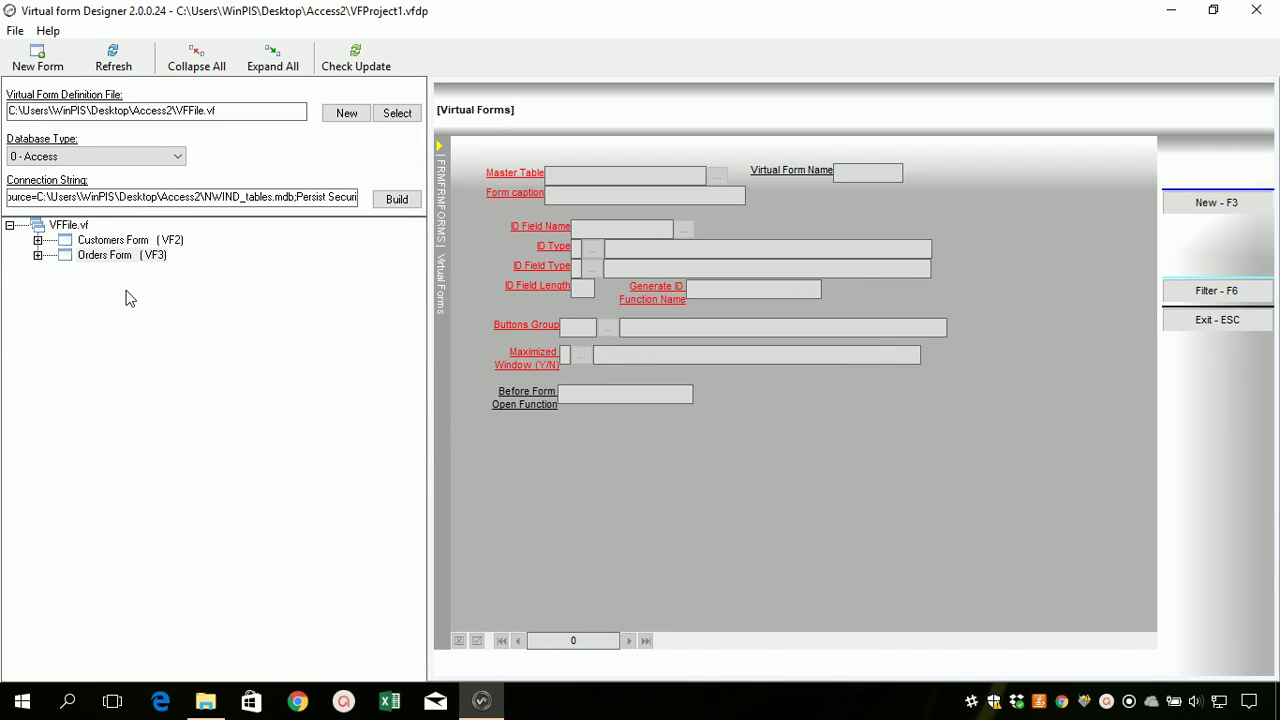
Open Orders Form (VF3) and inspect the Grid Control and Edit Control field lists
left_click(37, 255)
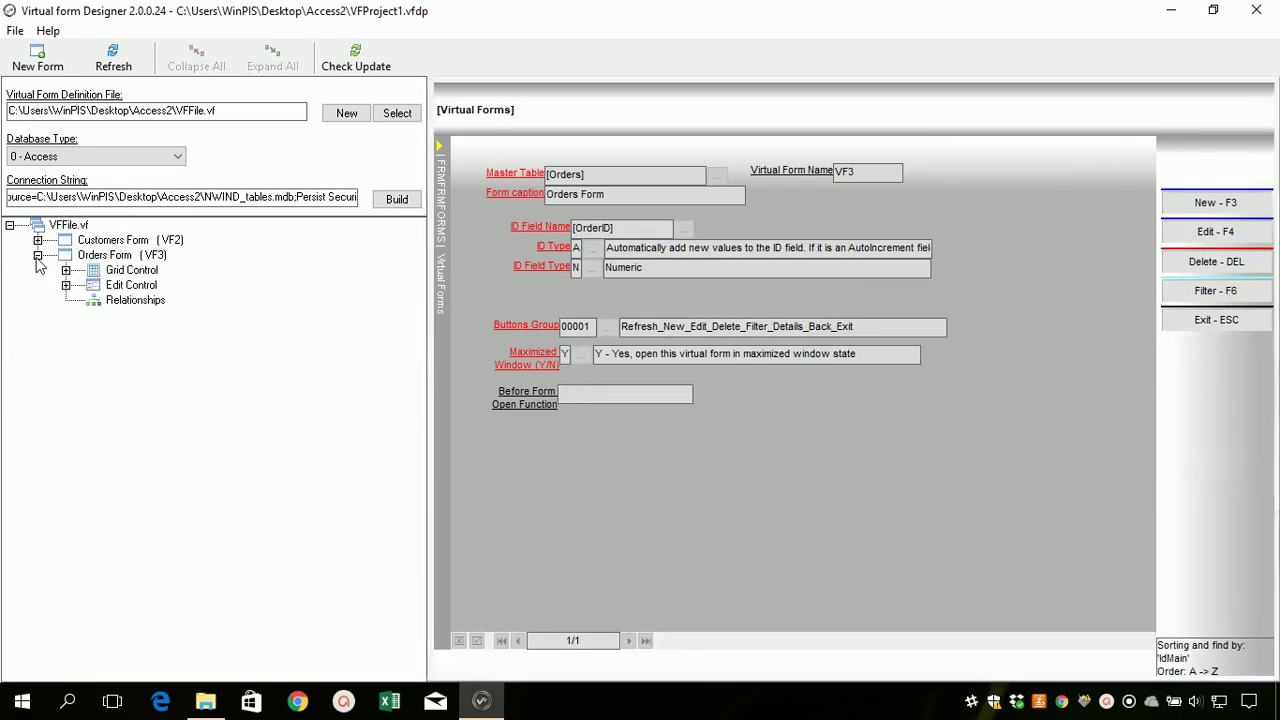
left_click(65, 270)
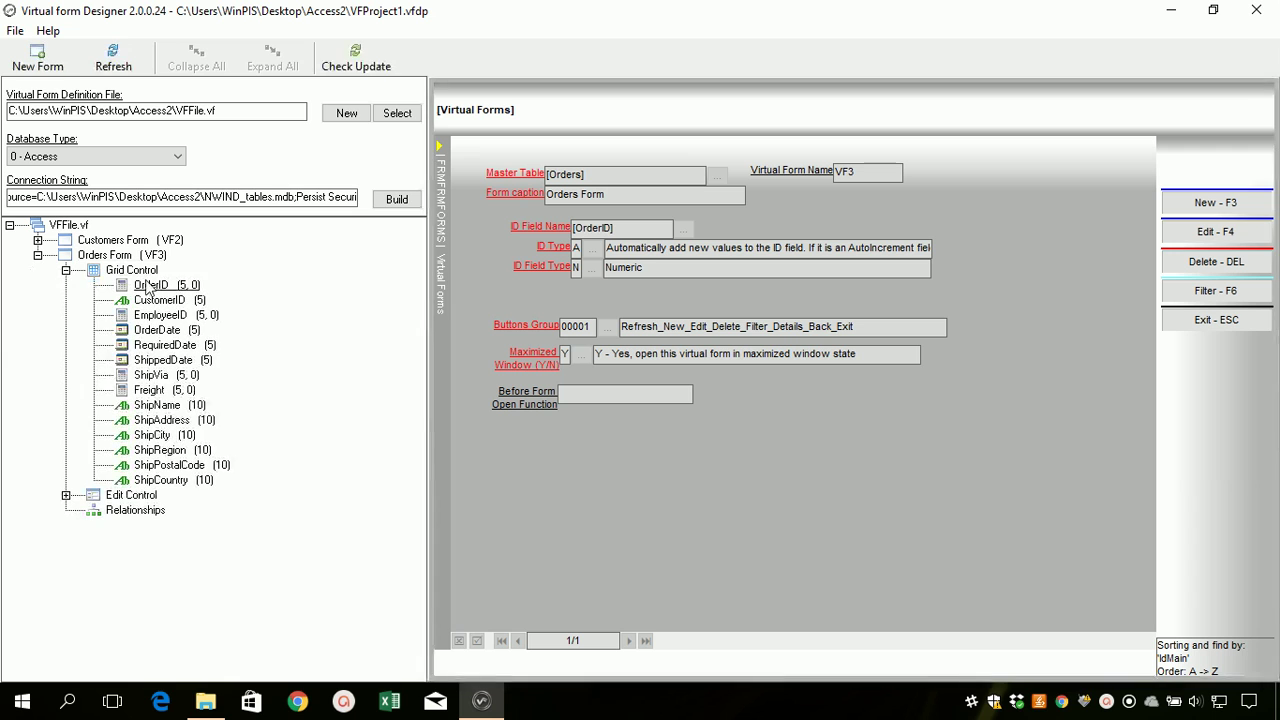
left_click(65, 270)
left_click(65, 285)
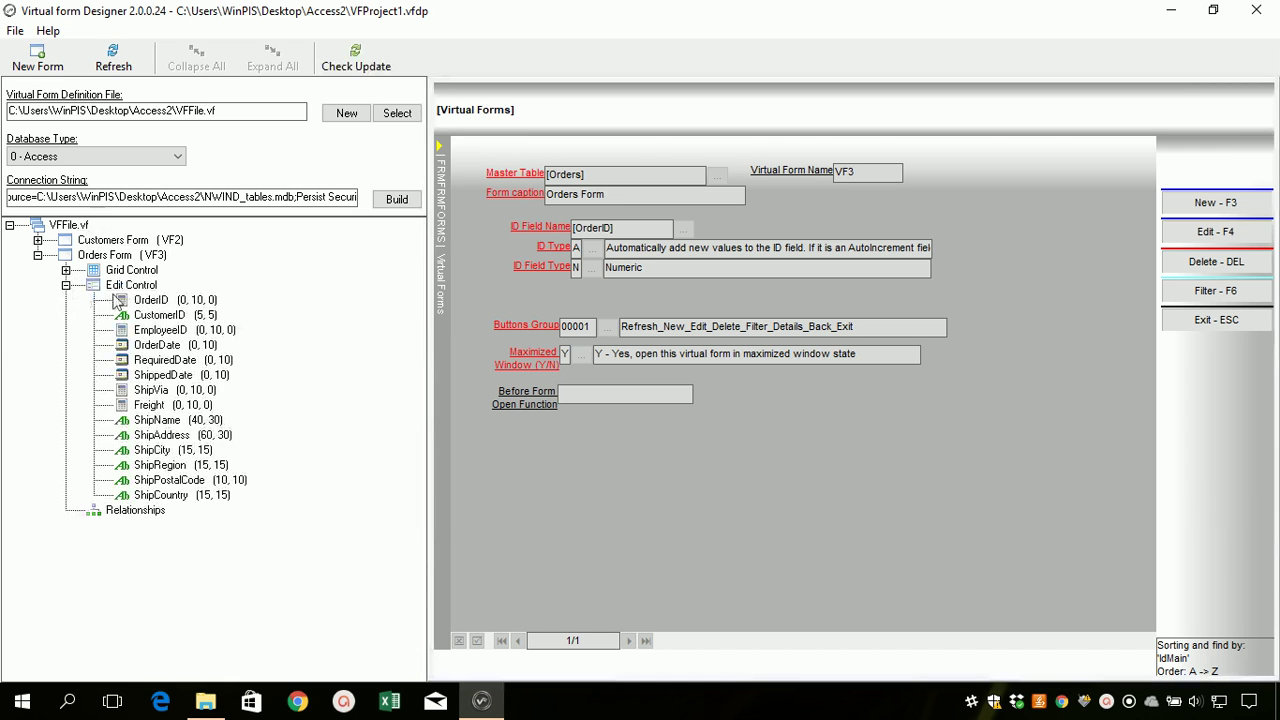
left_click(65, 285)
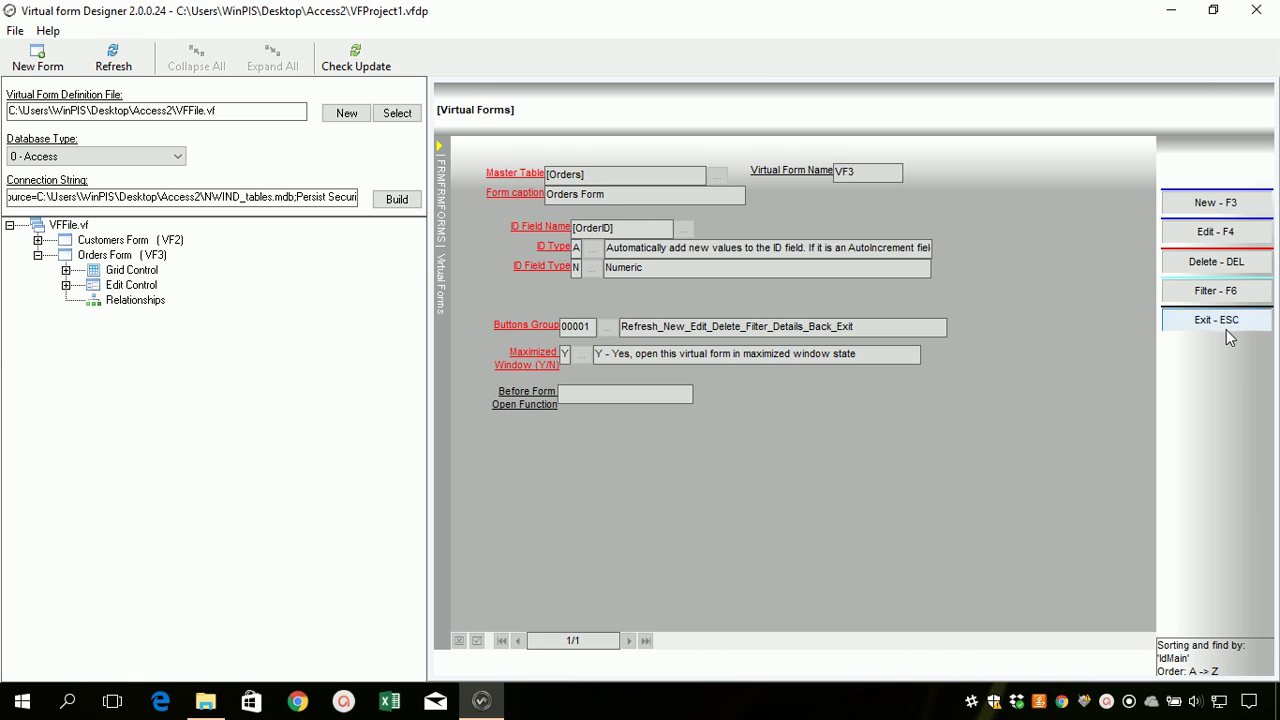
left_click(1168, 12)
Open Book1.xlsm, enable its content, and launch Visual Basic from the Developer tab
key("Up")
key("Up")
key("Up")
key("Up")
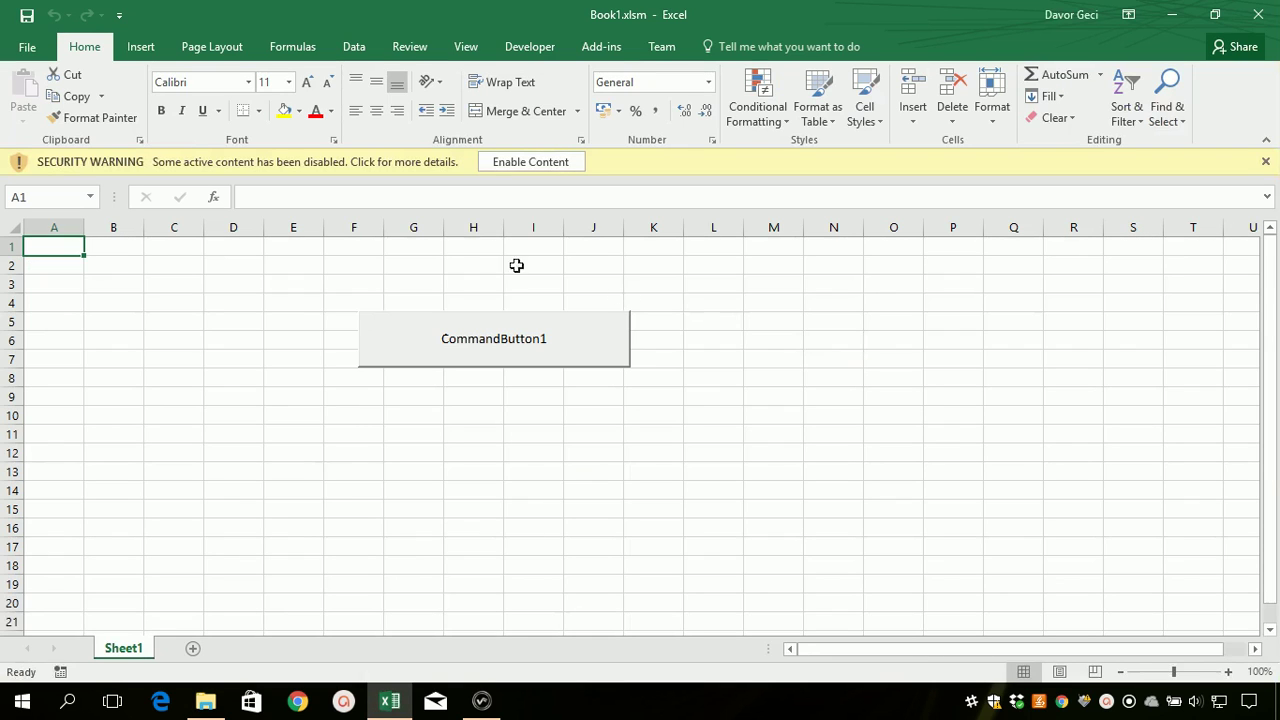
left_click(530, 162)
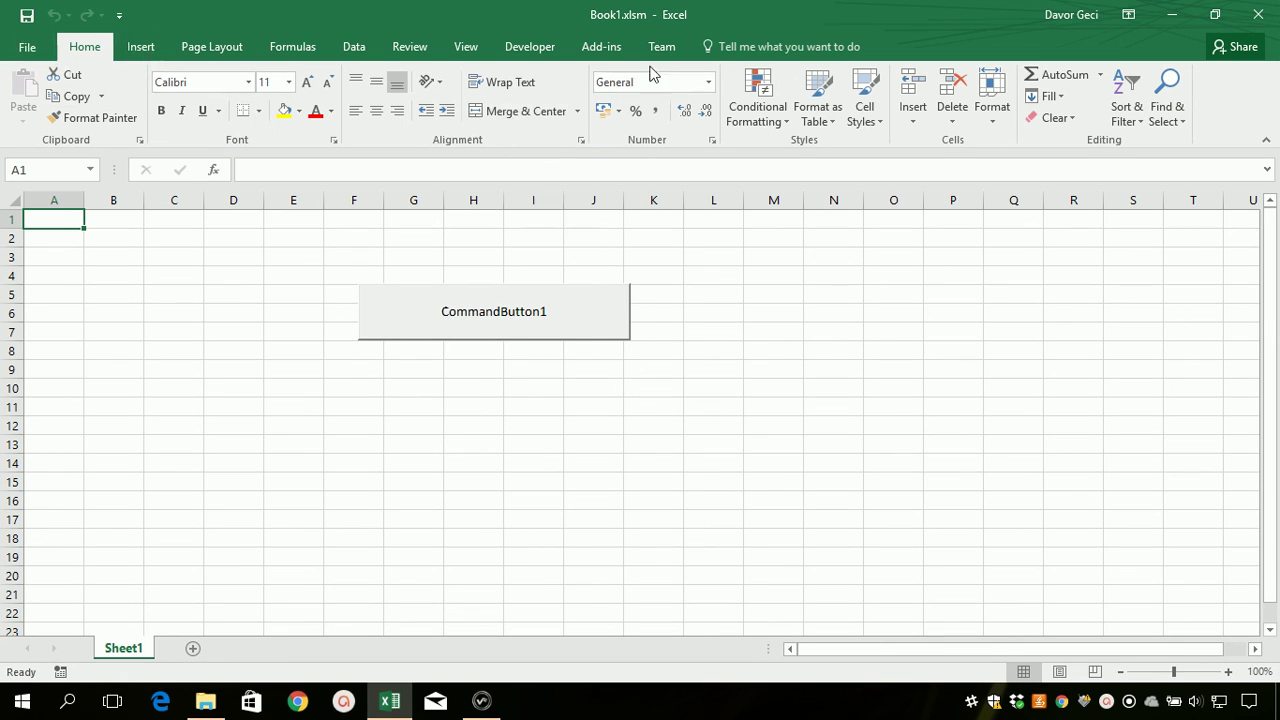
left_click(523, 47)
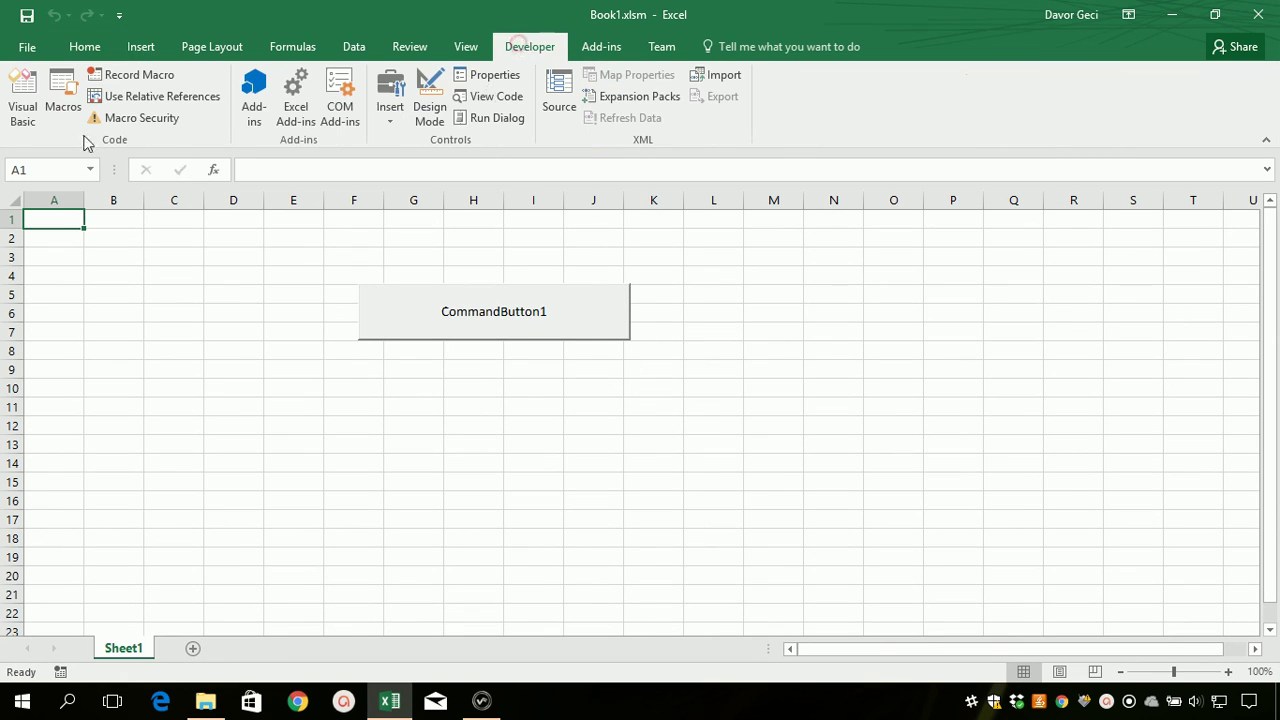
left_click(24, 105)
double_click(66, 188)
Open UserForm1 and change CommandButton1's caption to Costumers
left_click(80, 203)
double_click(103, 204)
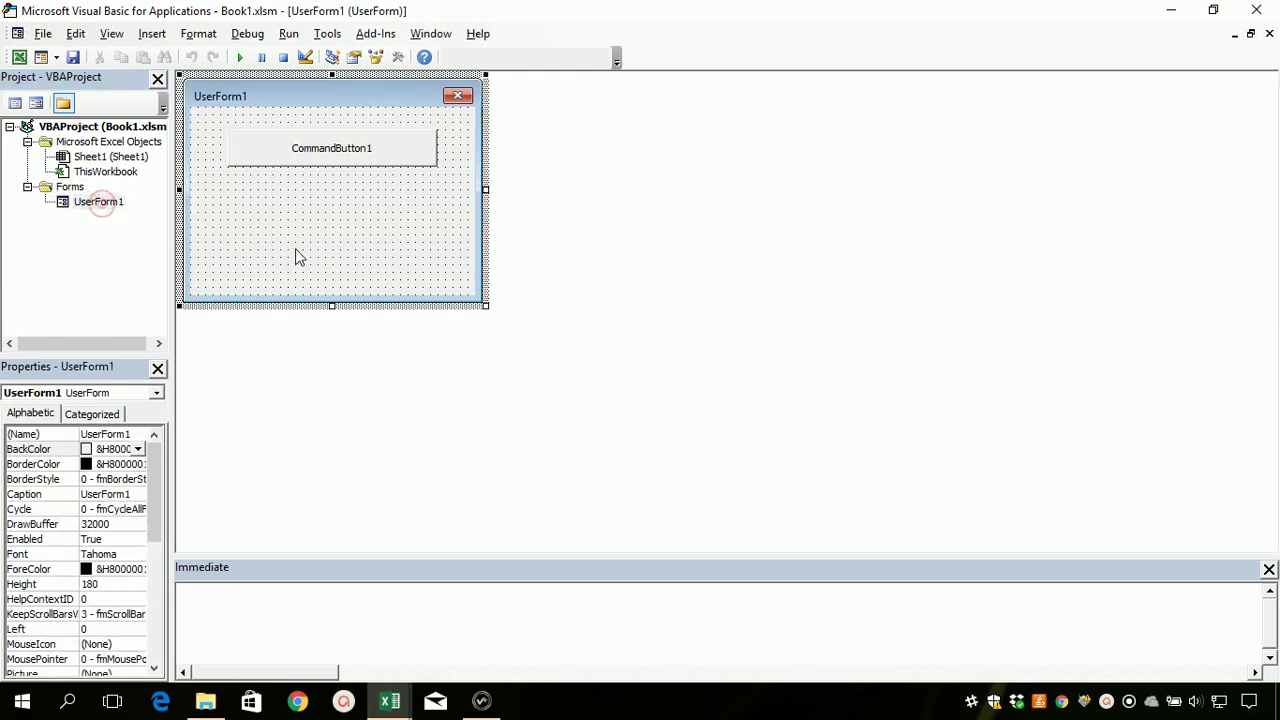
left_click(336, 153)
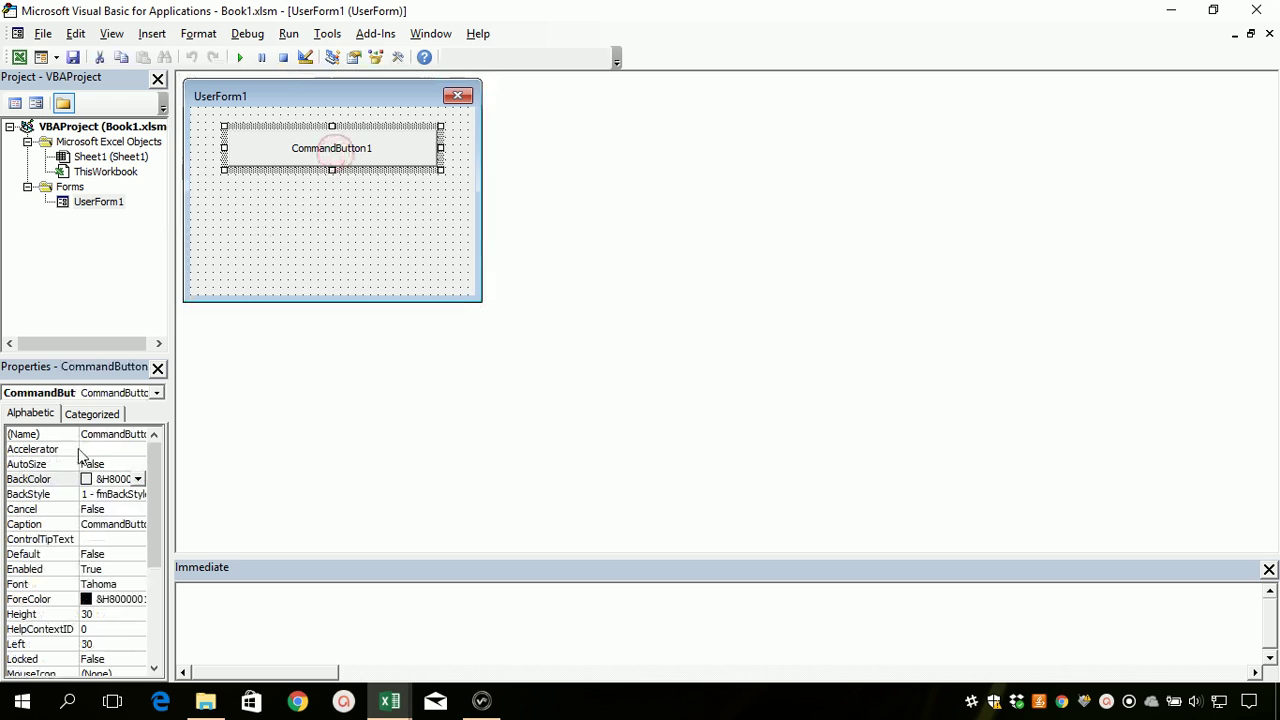
left_click(91, 526)
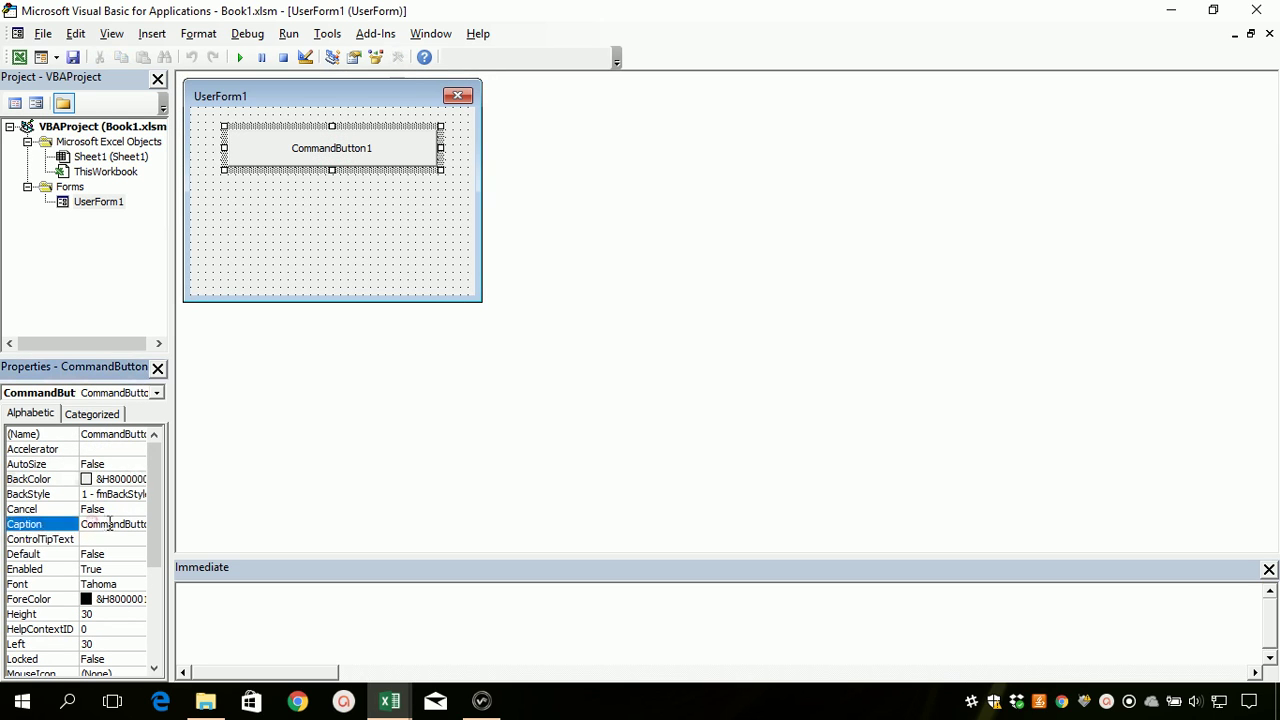
left_click_drag(84, 523, 177, 517)
type("Costumers")
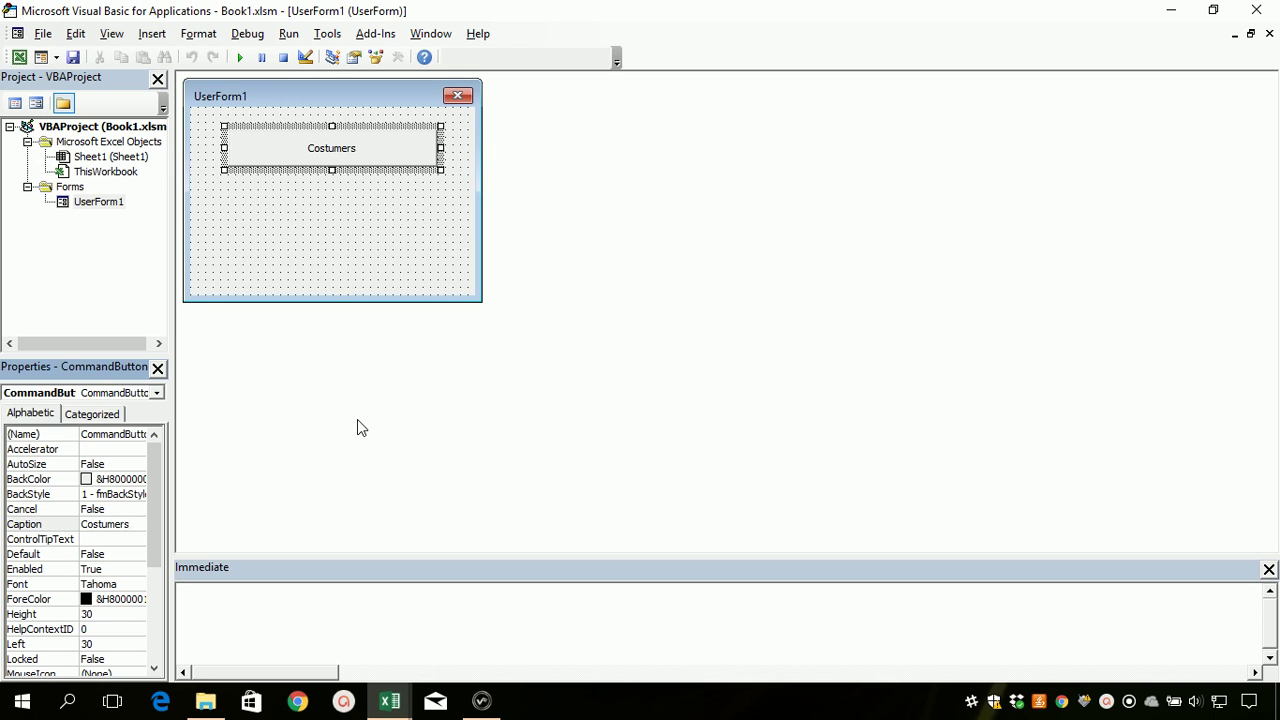
Draw a second command button captioned Orders and open its Click routine
left_click(262, 205)
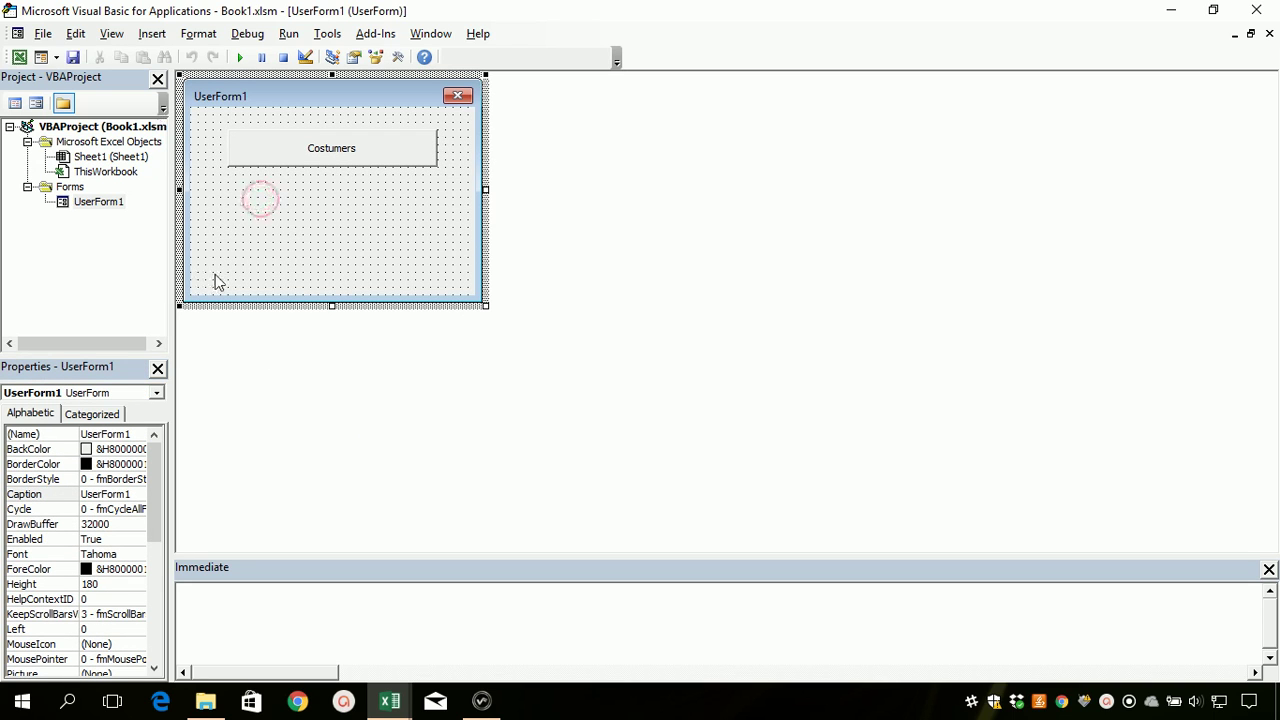
left_click(397, 57)
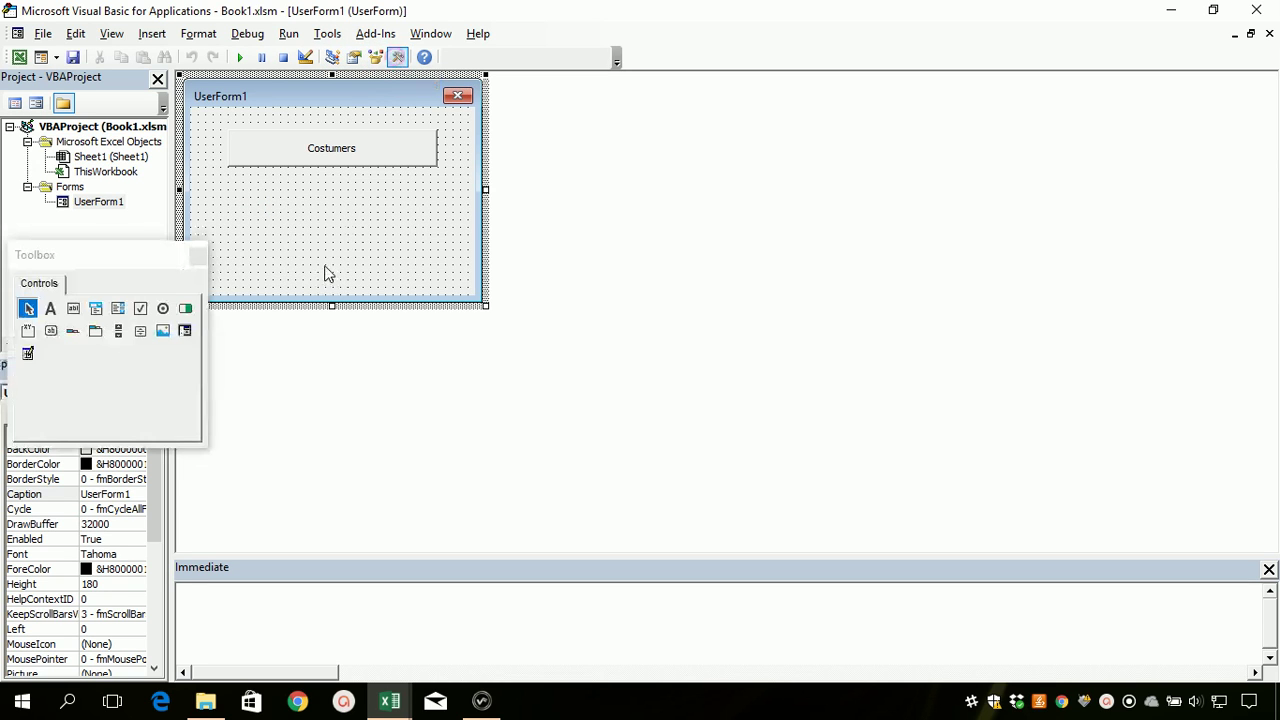
left_click(51, 331)
left_click(197, 258)
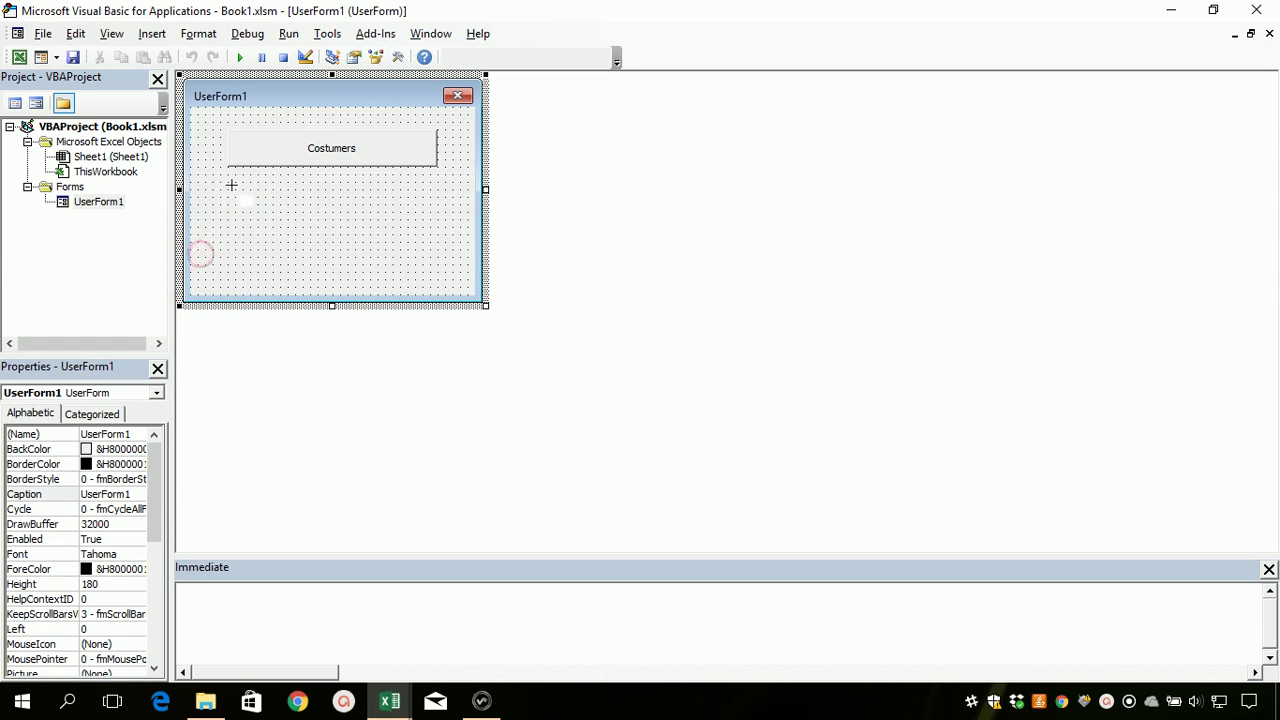
left_click_drag(227, 181, 440, 221)
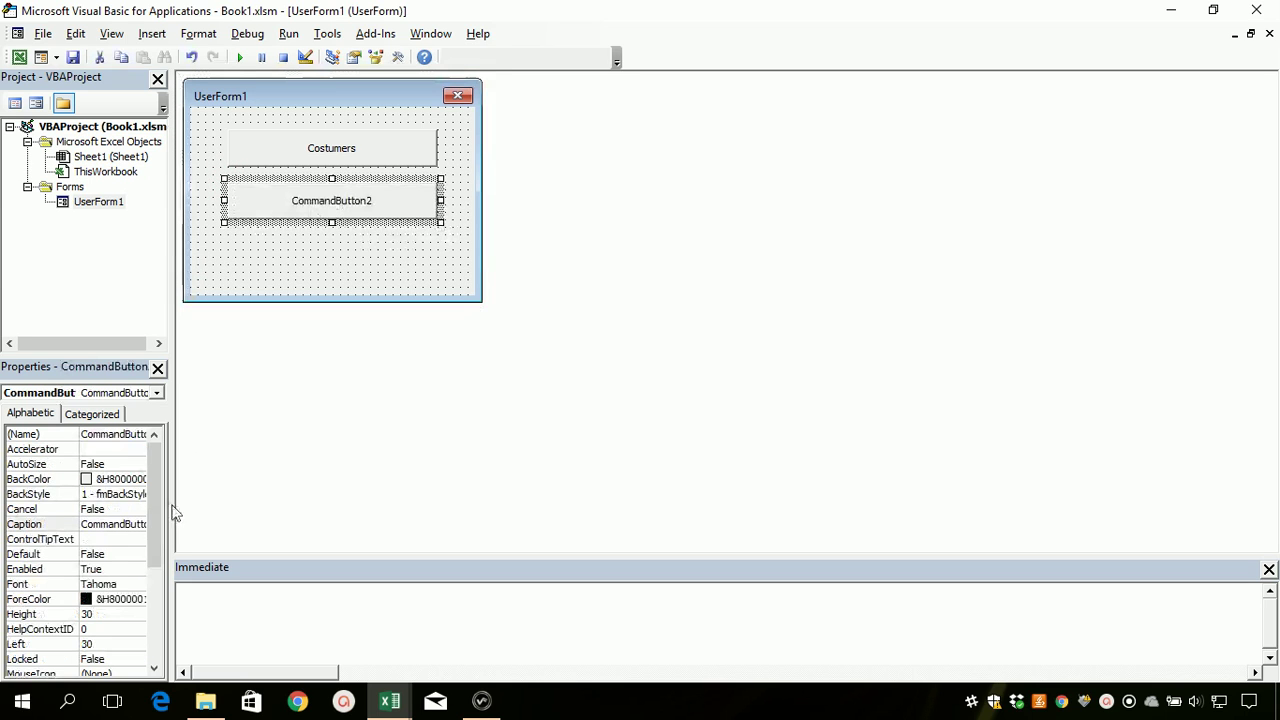
left_click(110, 523)
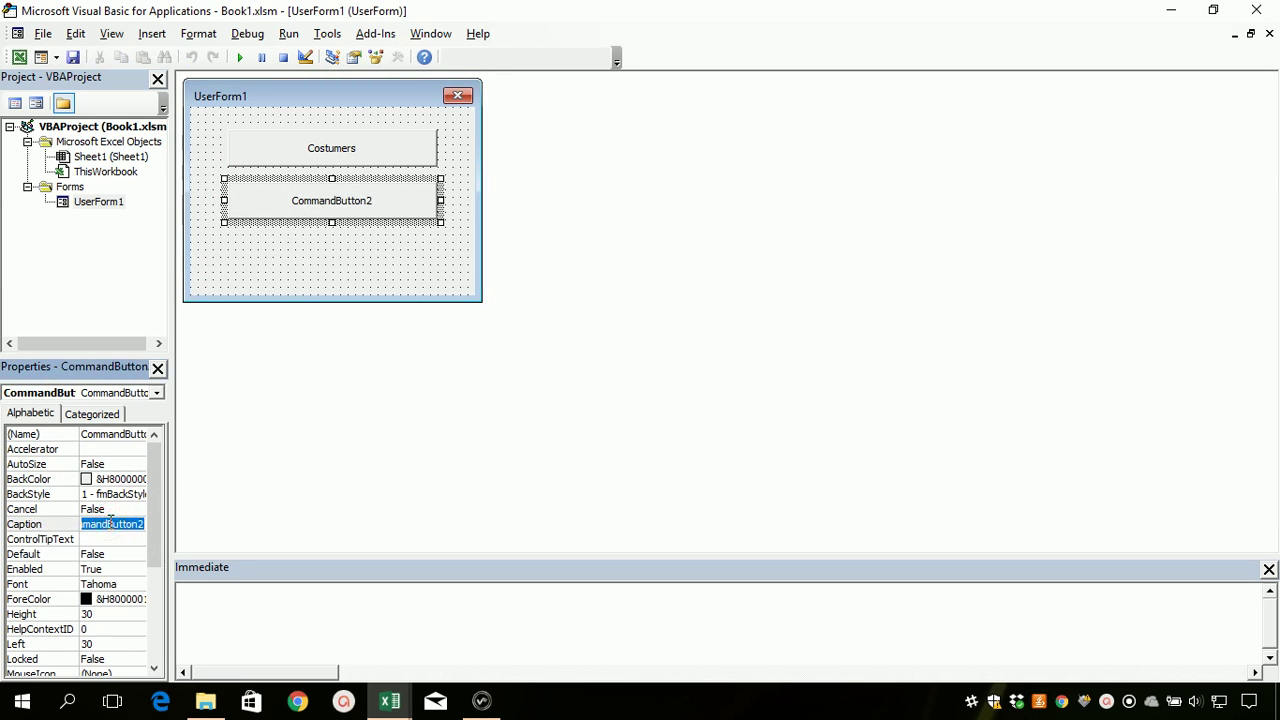
type("Orders")
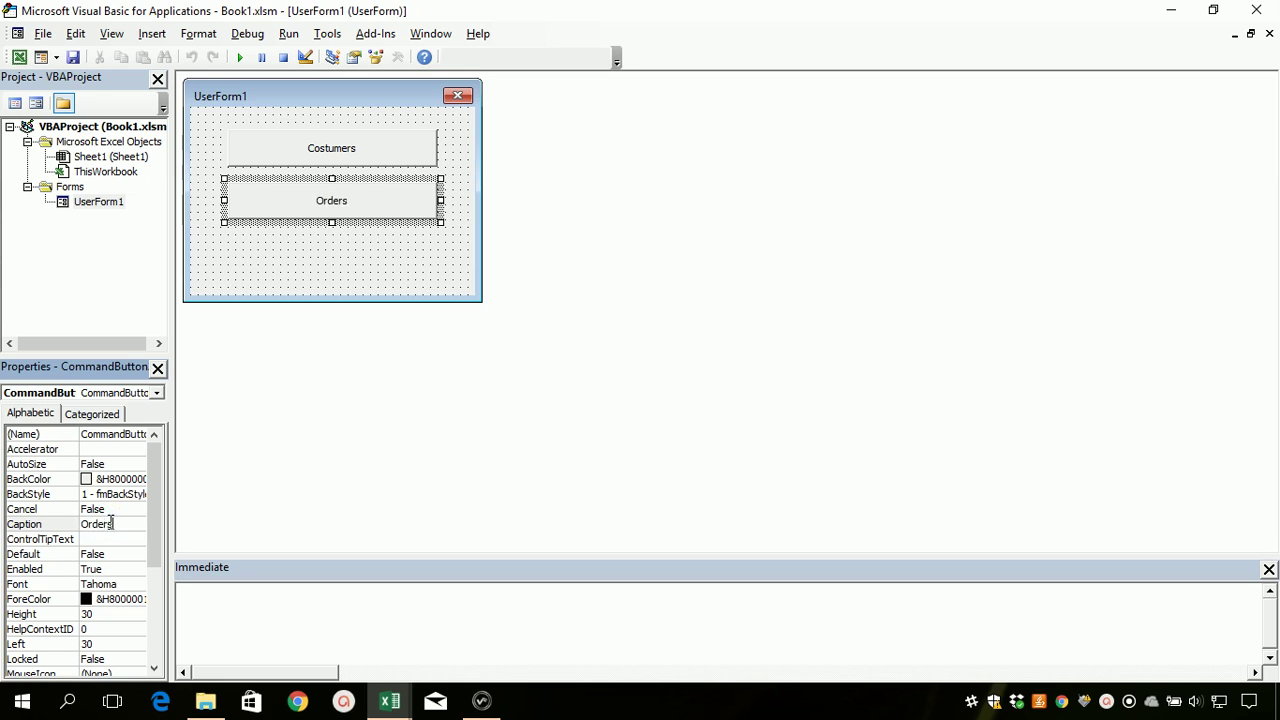
double_click(311, 205)
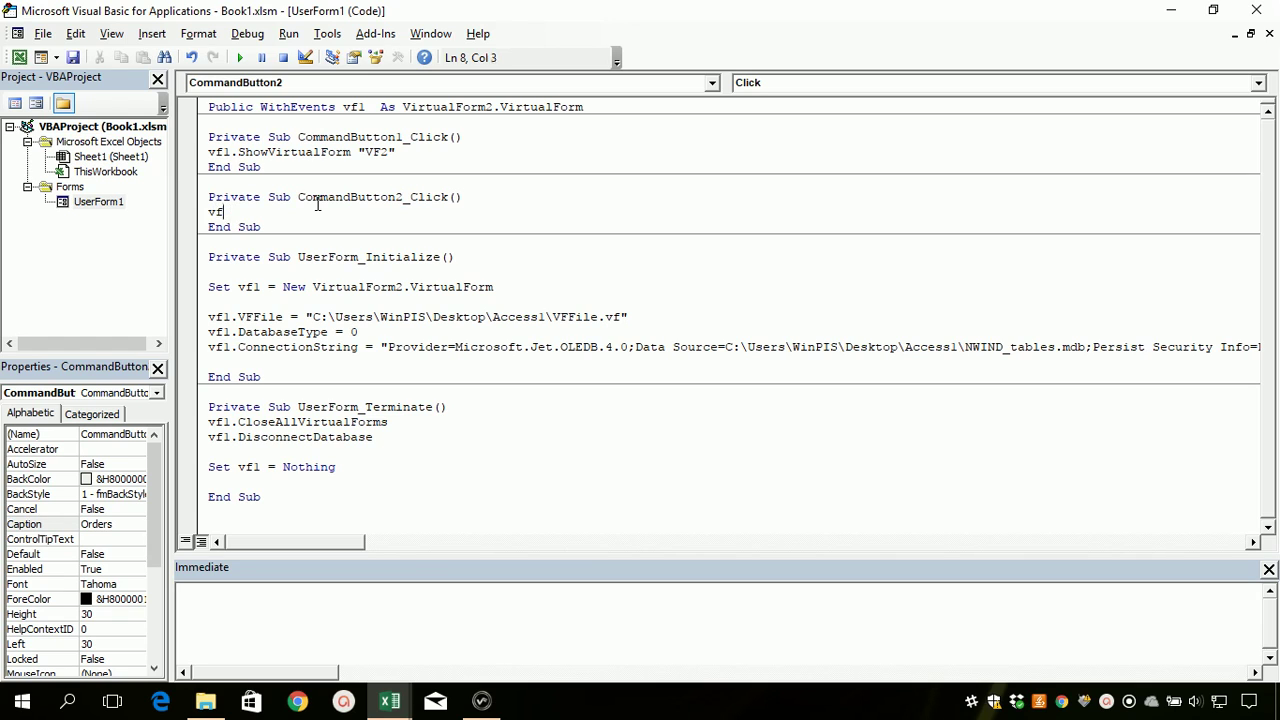
Write vf1.ShowVirtualForm "VF3" in CommandButton2_Click, then return to Virtual Form Designer
type("vf1.")
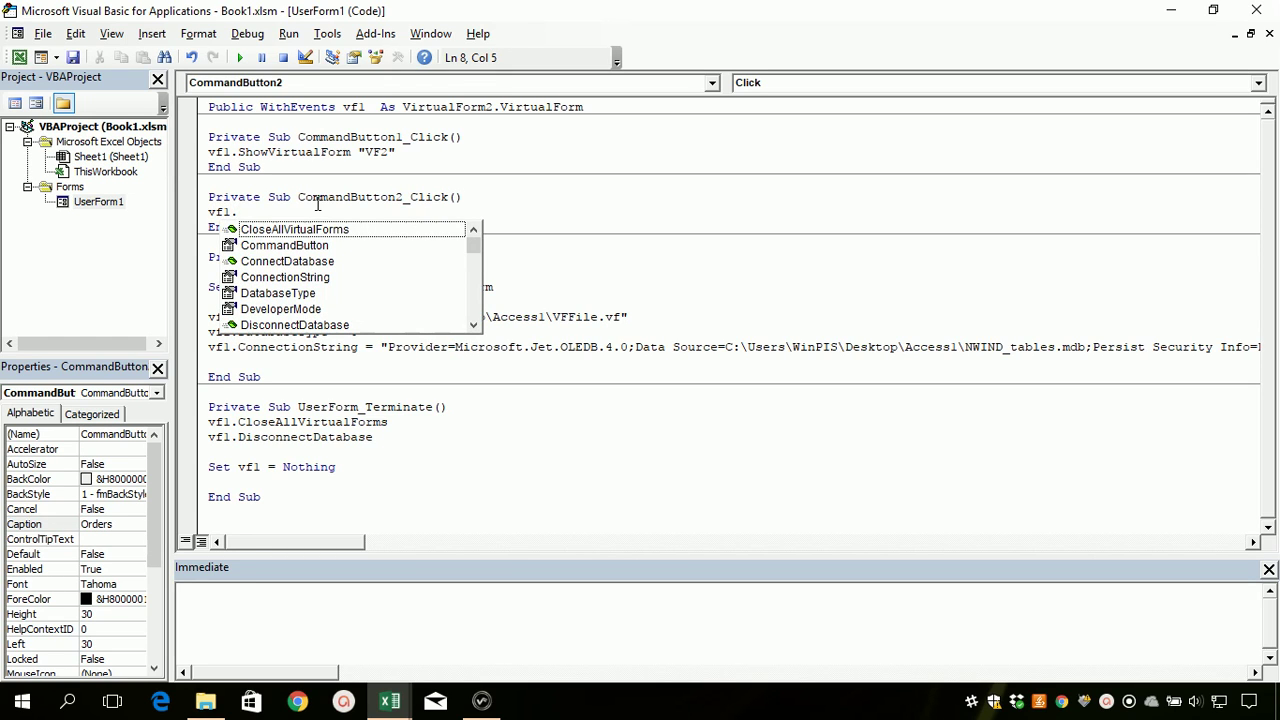
type("sho")
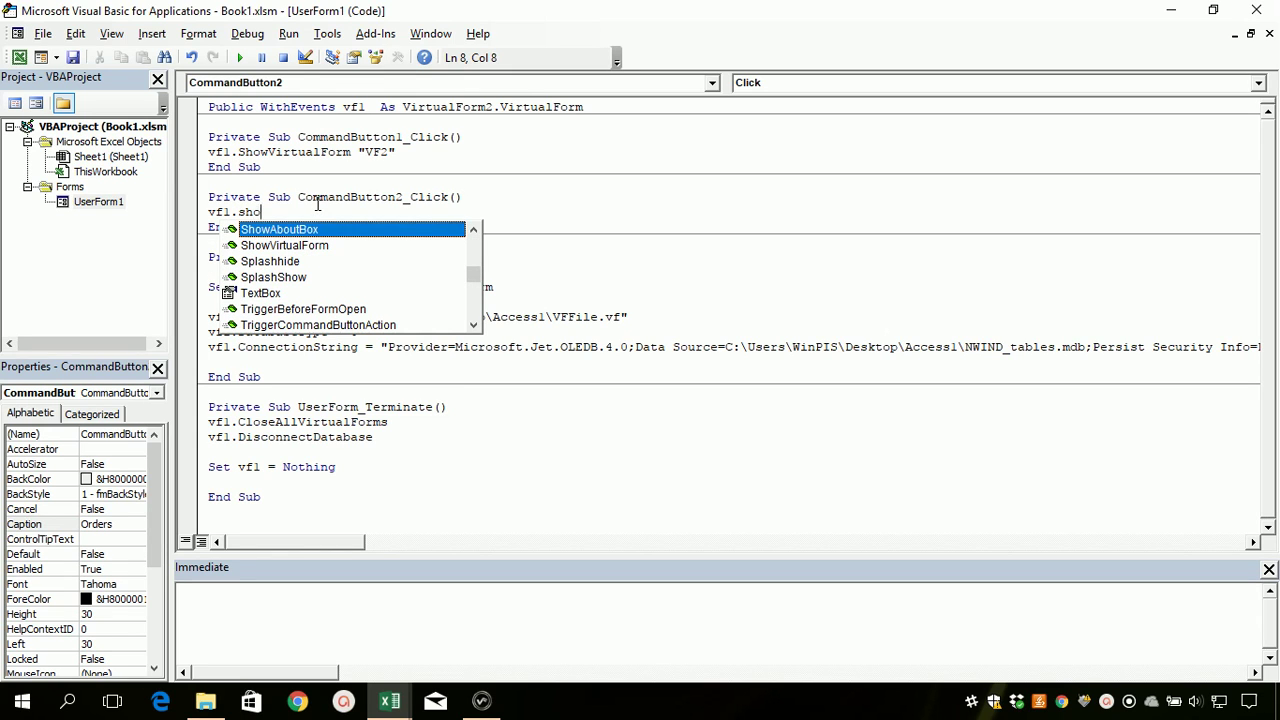
key("Down")
key("Tab")
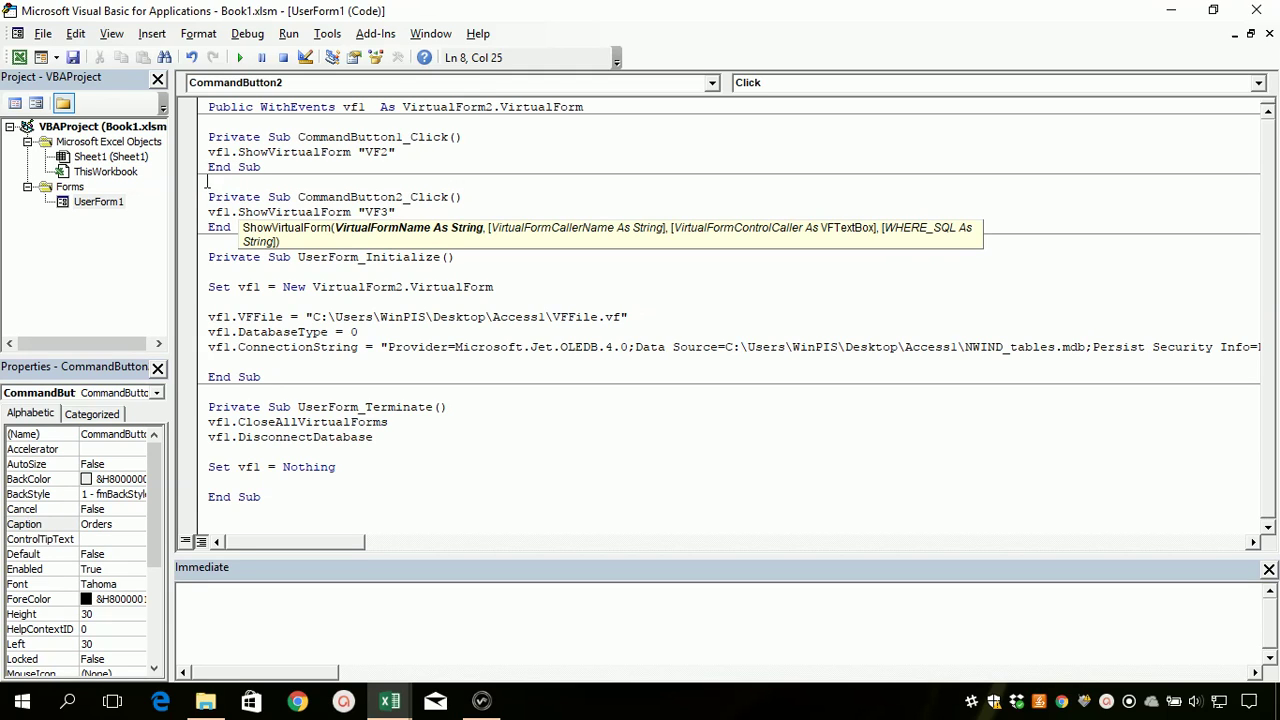
left_click(282, 212)
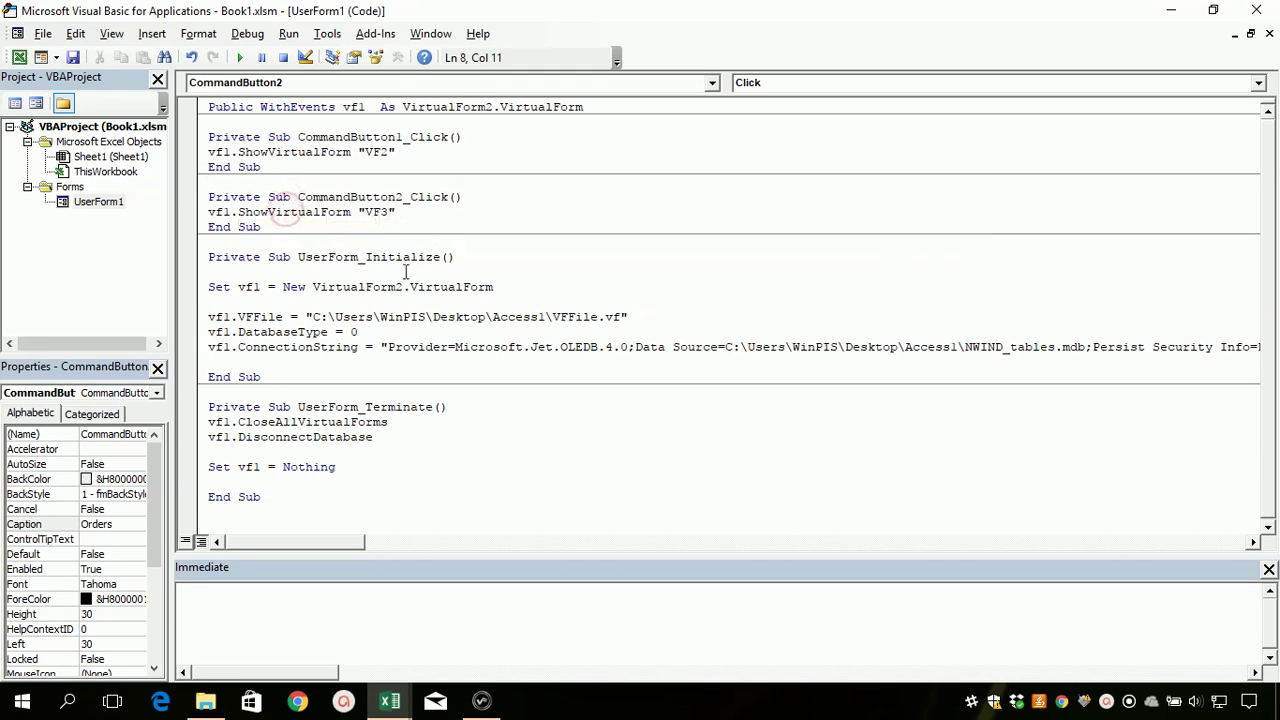
left_click(481, 702)
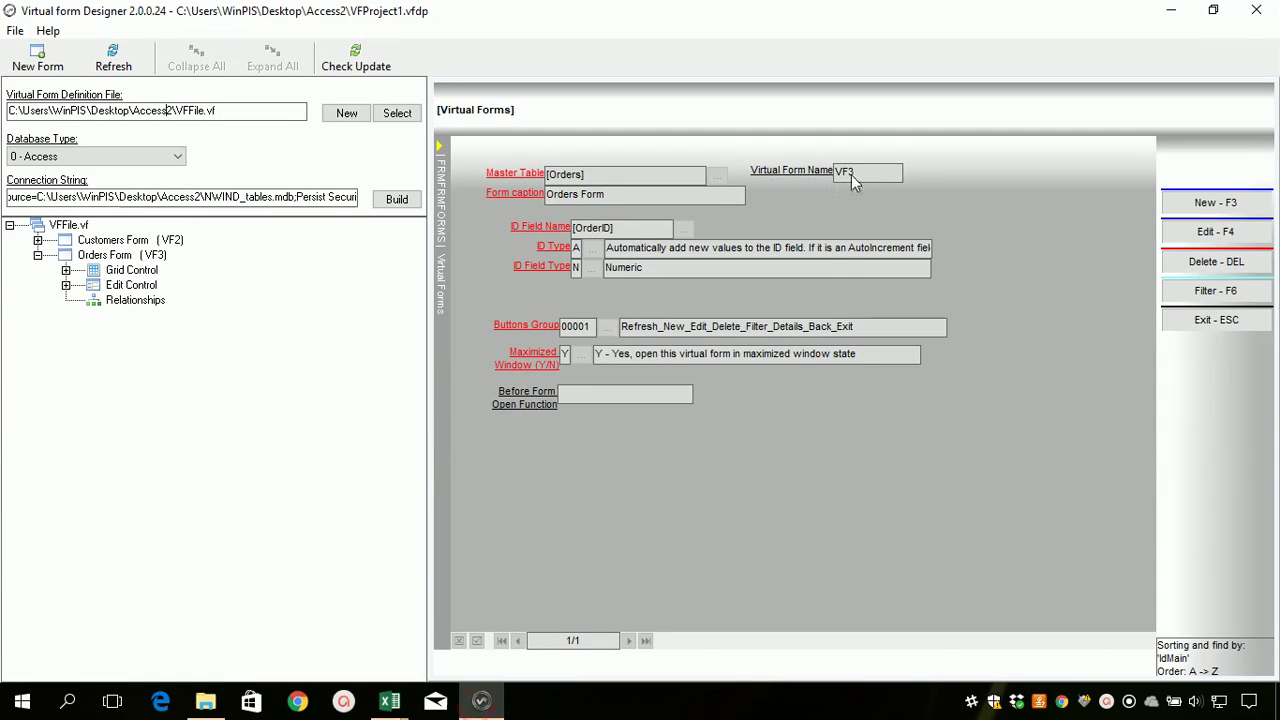
Close the Orders Form panel, minimize the designer, and save the UserForm1 macro code
left_click(1212, 320)
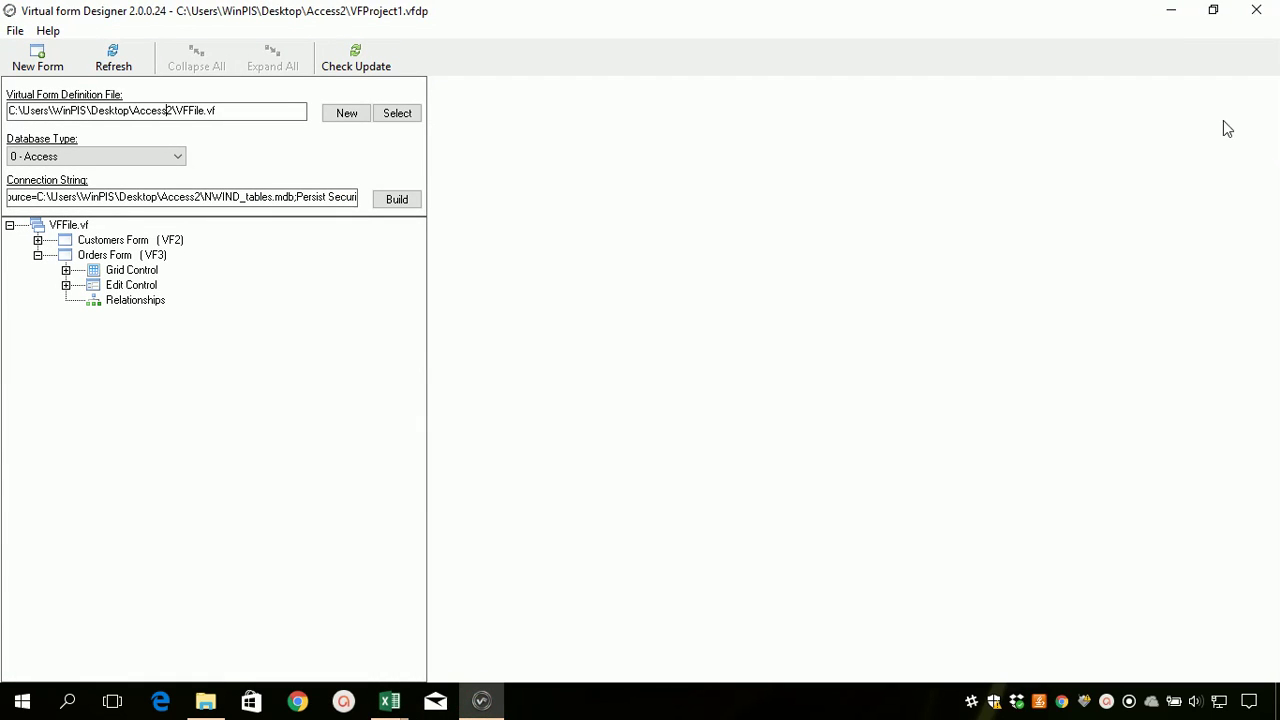
left_click(1171, 10)
left_click(357, 229)
left_click(73, 57)
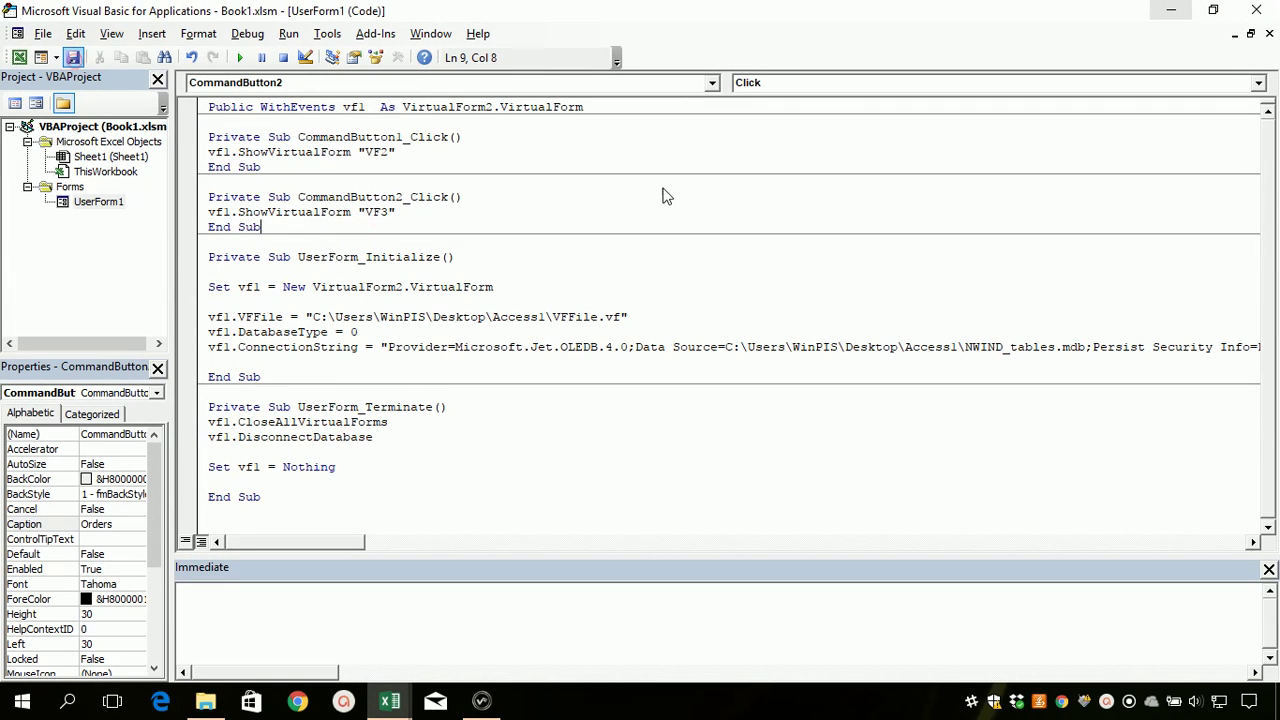
left_click(1256, 10)
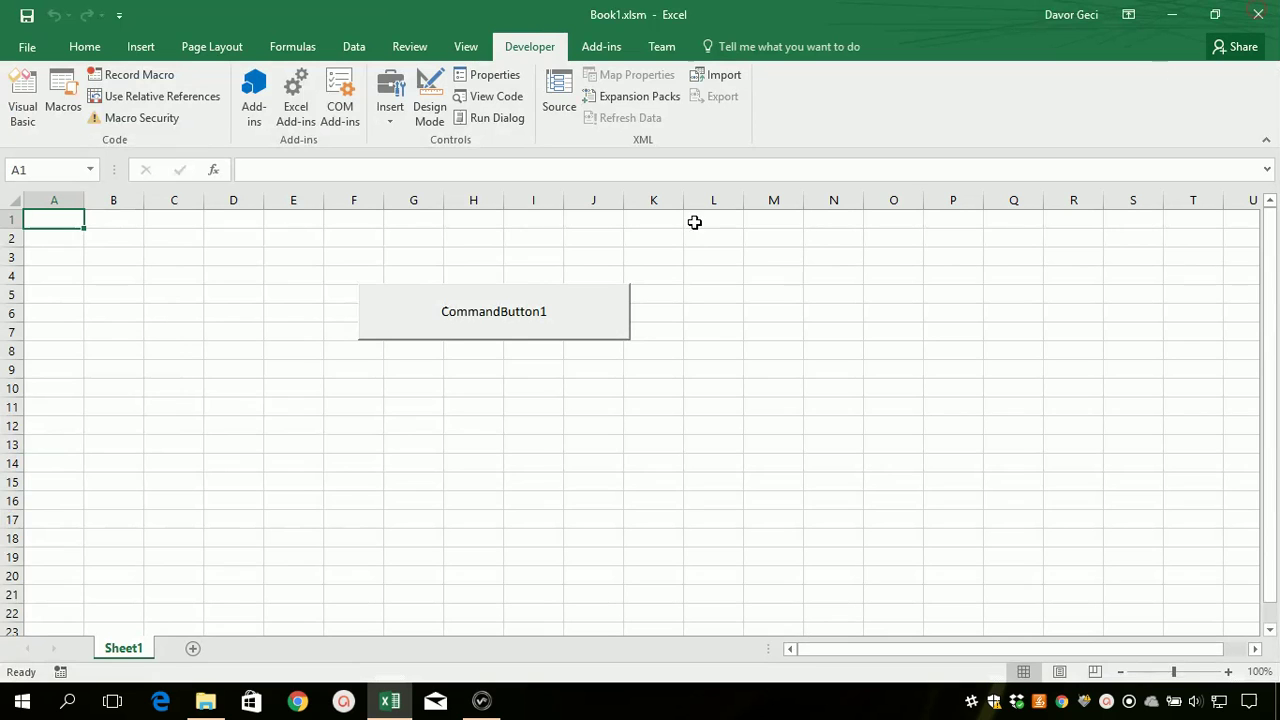
Launch the user form, open Customers and browse records such as BERGS and ANTON, then close it
left_click(470, 317)
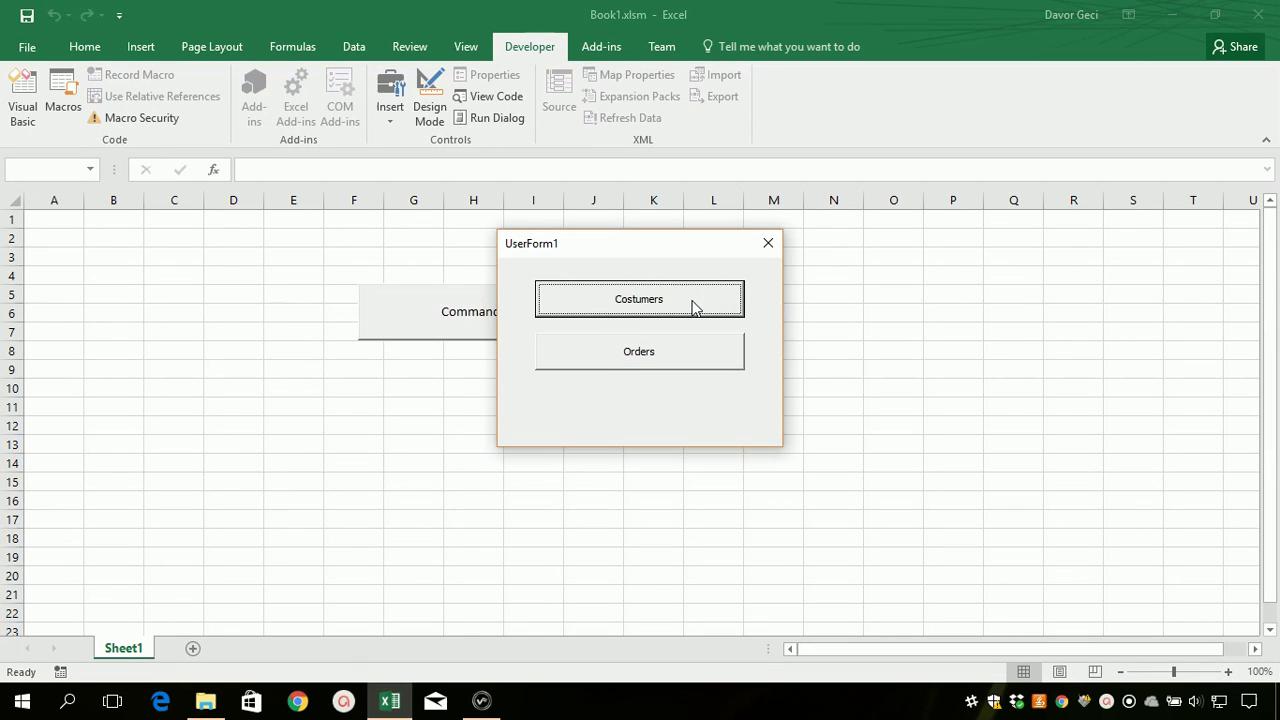
left_click(686, 304)
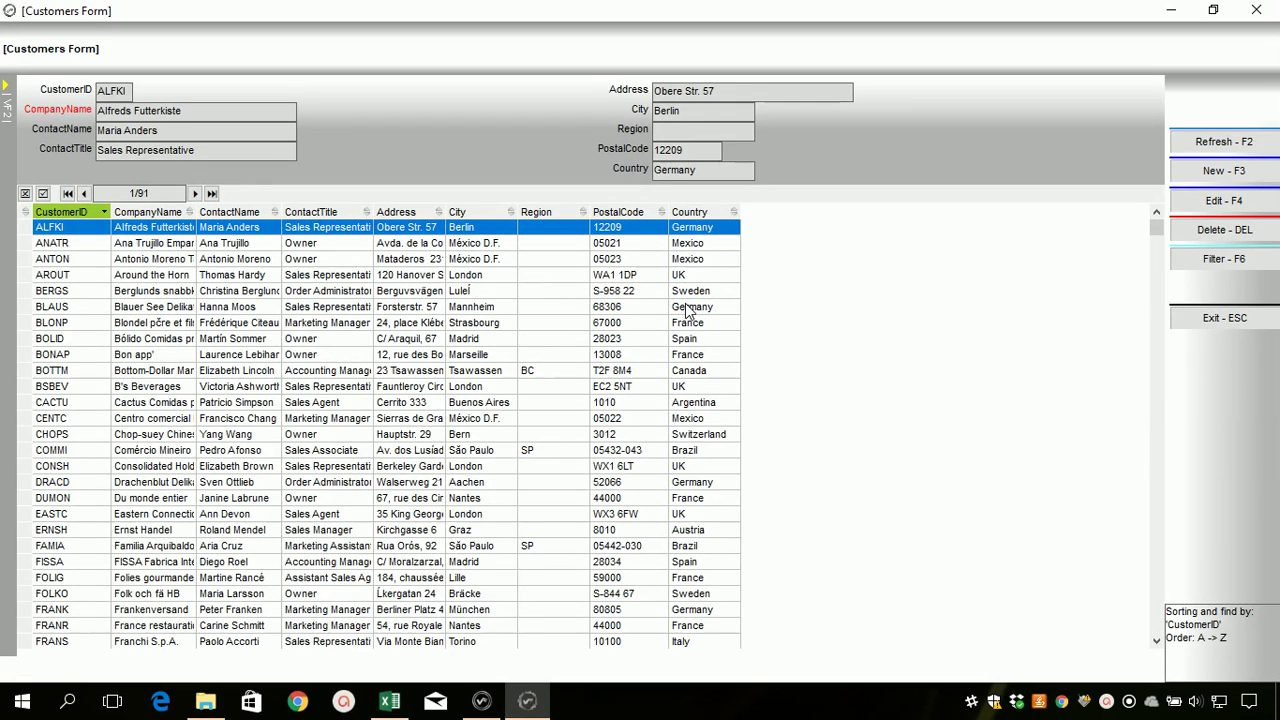
left_click(266, 340)
left_click(226, 420)
left_click(163, 289)
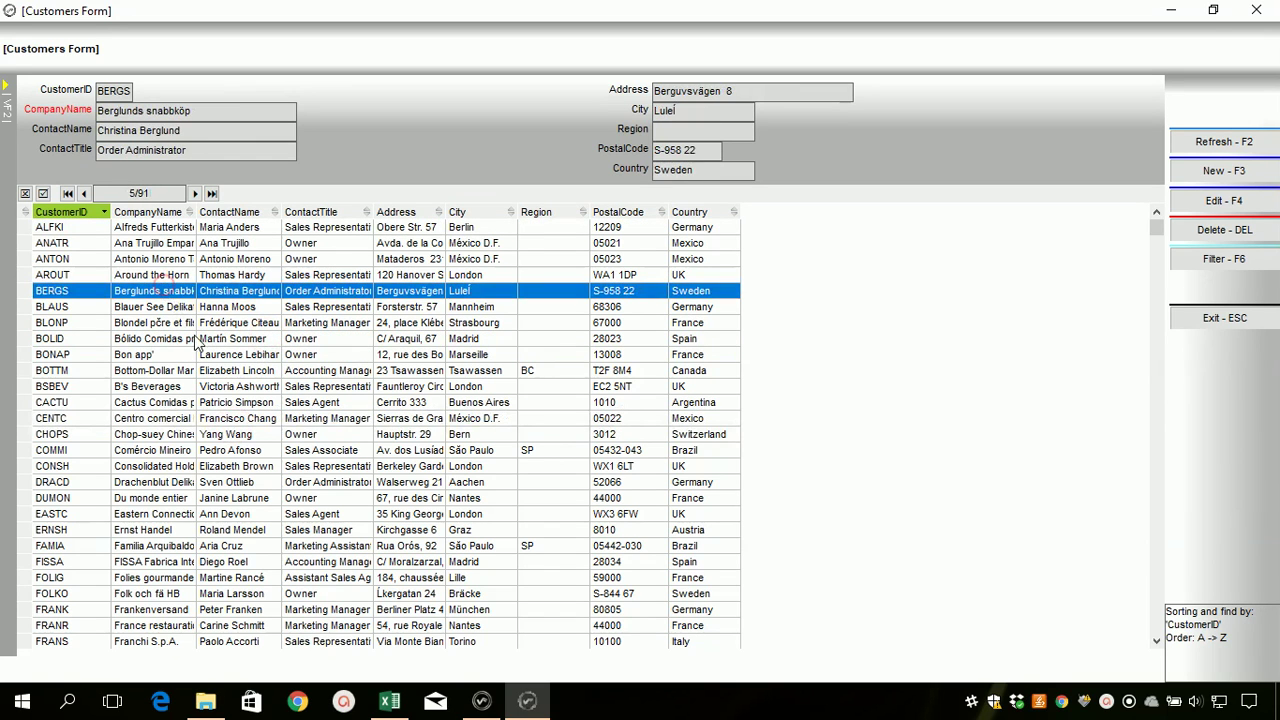
left_click(166, 260)
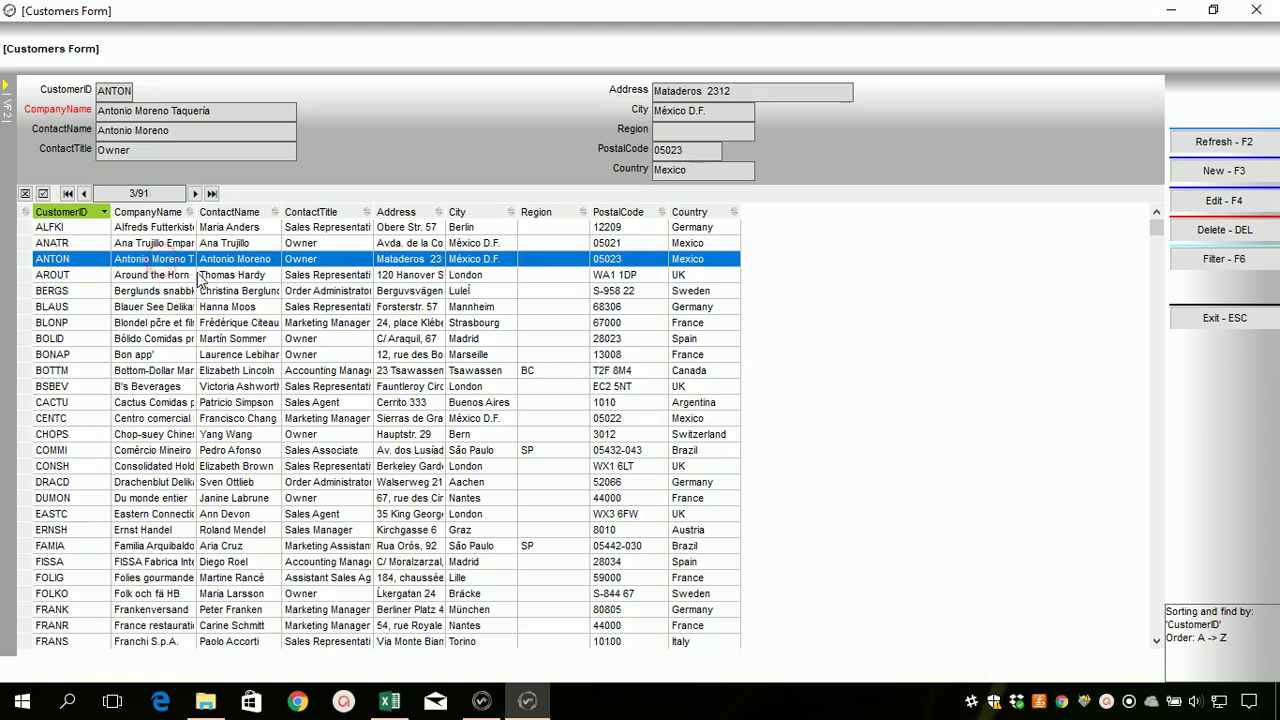
left_click(1190, 321)
Try the Orders form, dismiss the missing VF3 definition error, and reopen the VBA code in Design Mode
left_click(632, 356)
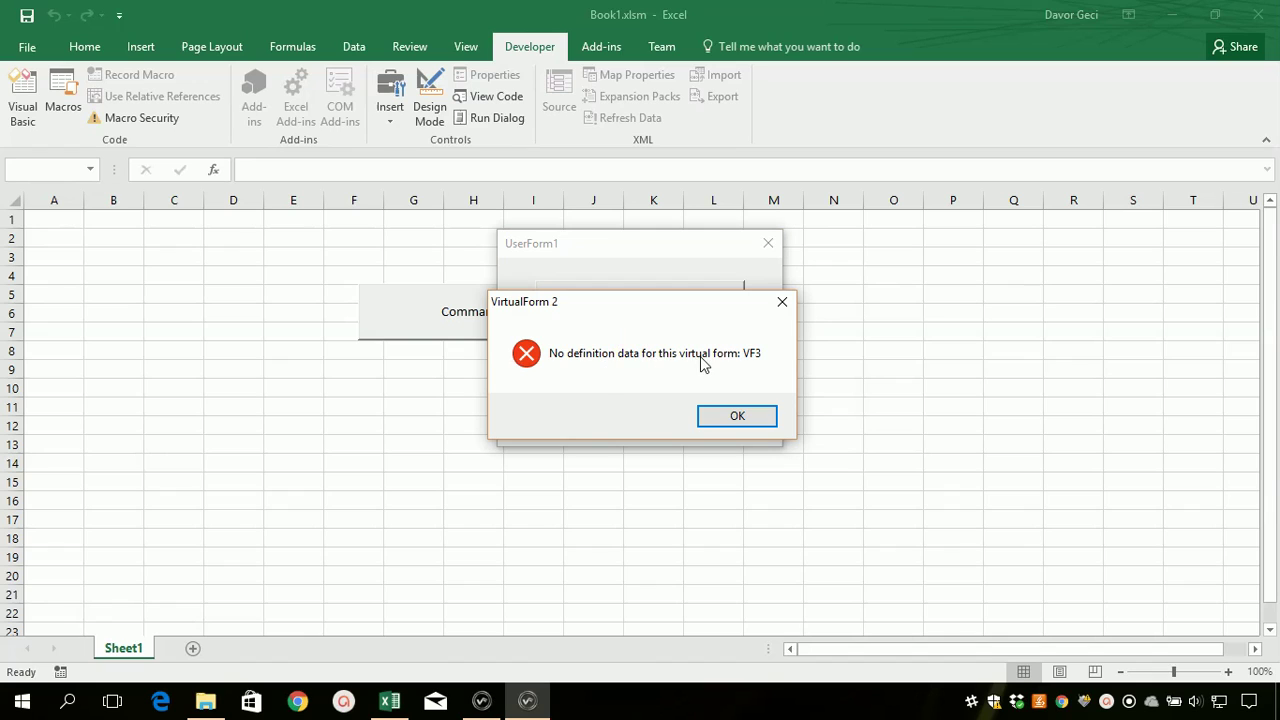
left_click(745, 419)
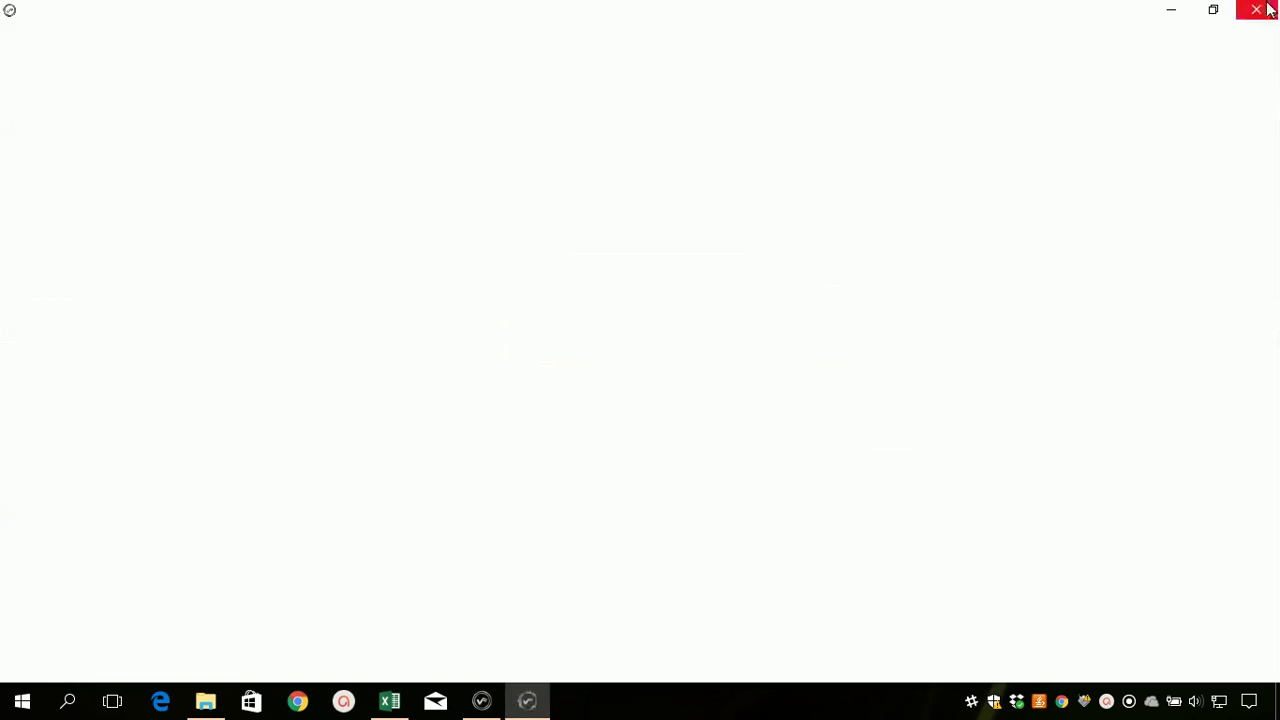
left_click(1264, 8)
left_click(767, 243)
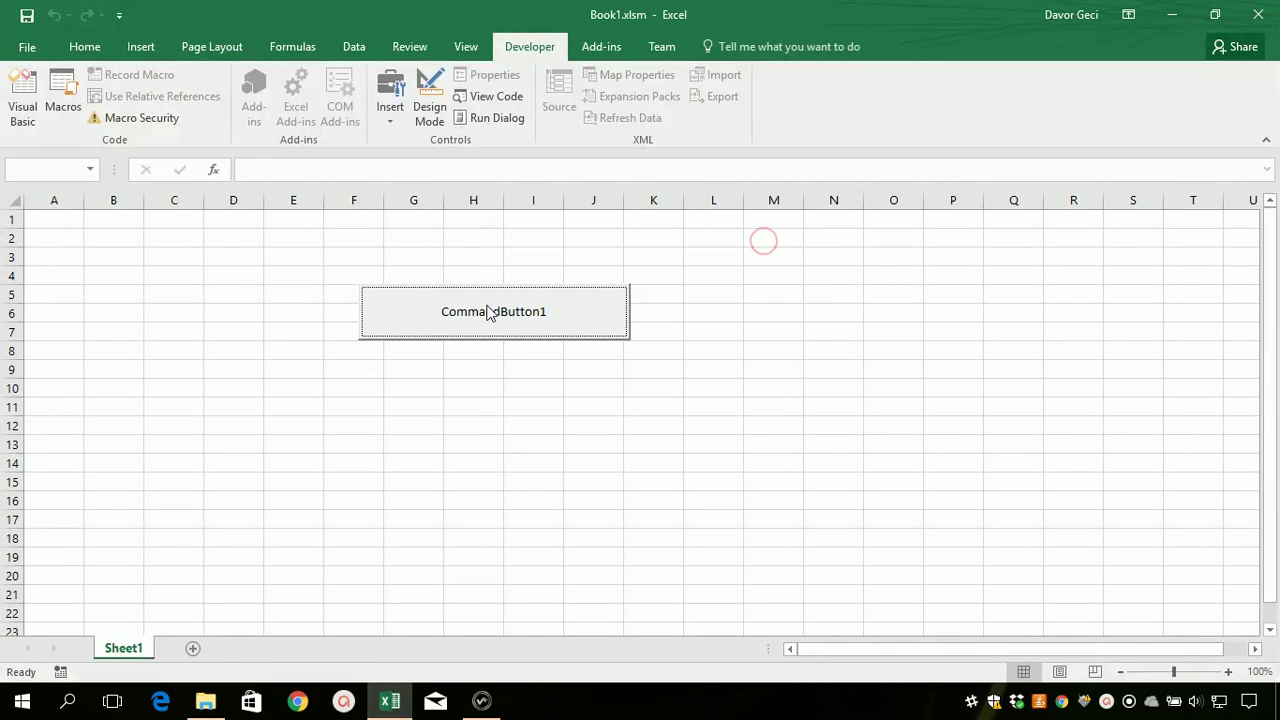
left_click(420, 100)
left_click(20, 110)
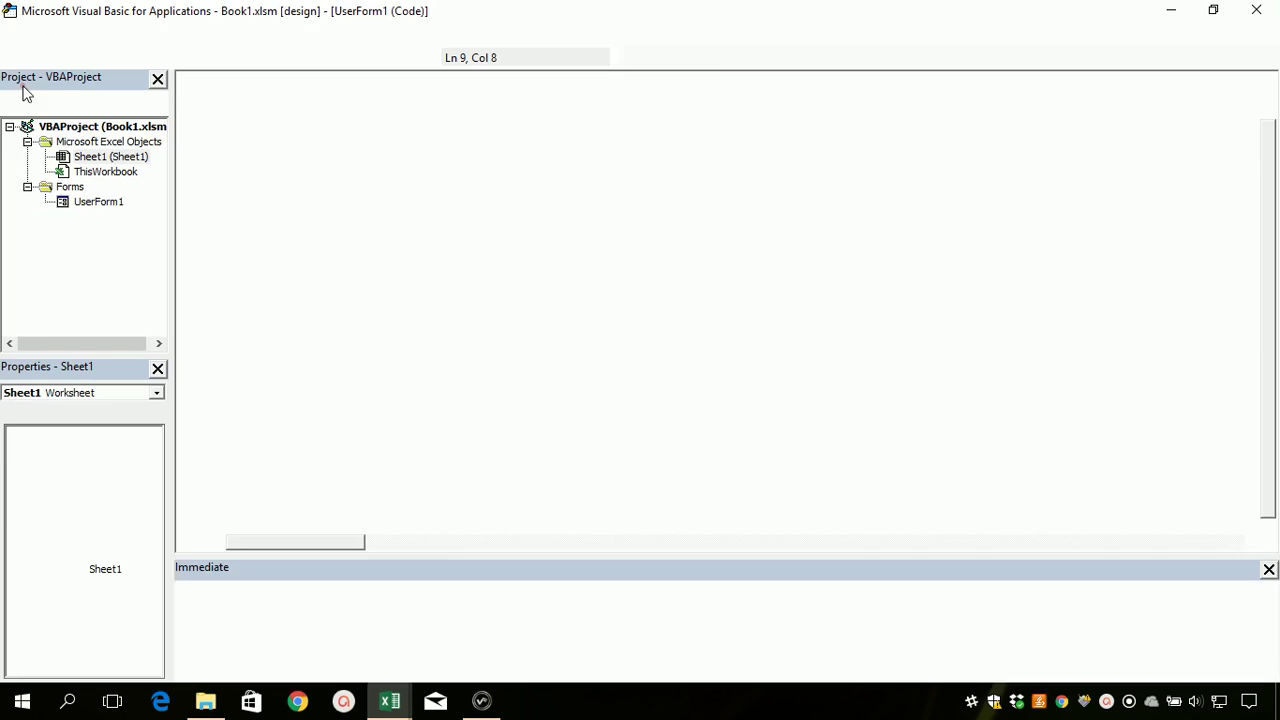
Change the VFFile path's folder from Access1 to Access2
left_click(345, 316)
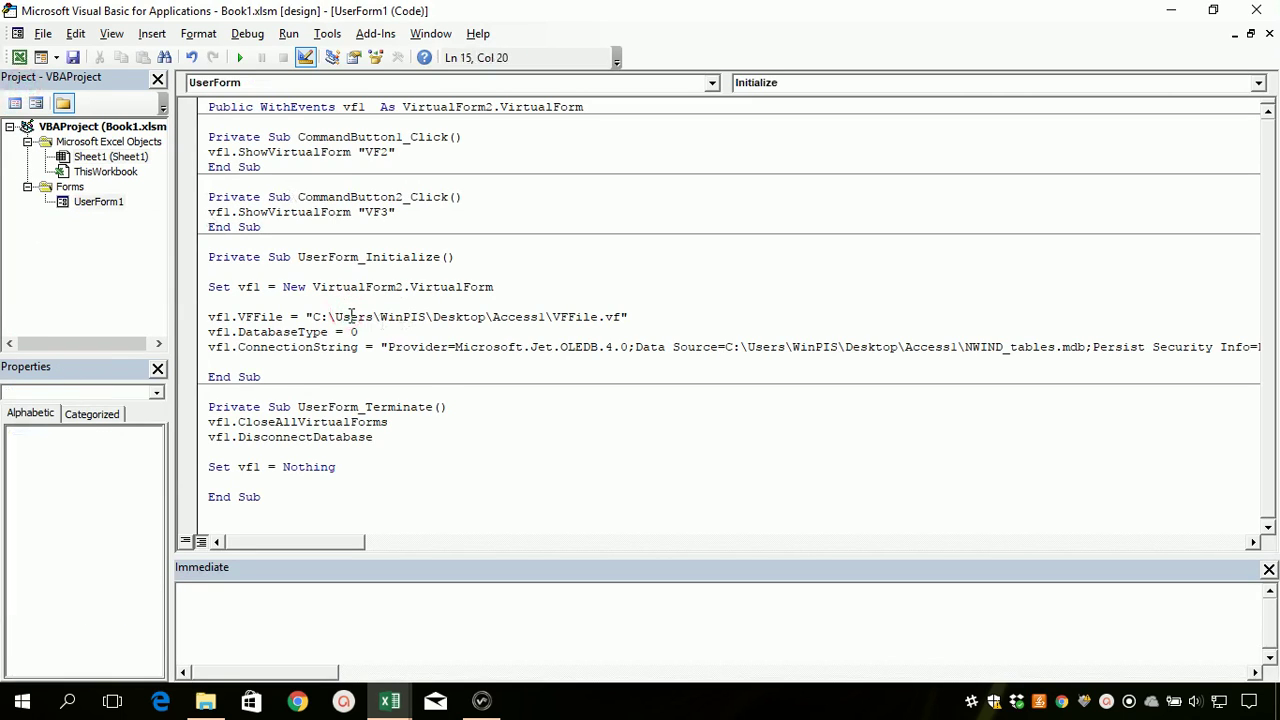
left_click_drag(229, 316, 540, 316)
left_click_drag(222, 347, 598, 347)
left_click(335, 316)
key("Delete")
type("2")
Change the connection string's data source from Access1 to Access2 and close the VBA editor
left_click(949, 347)
key("Delete")
type("2")
left_click(1258, 12)
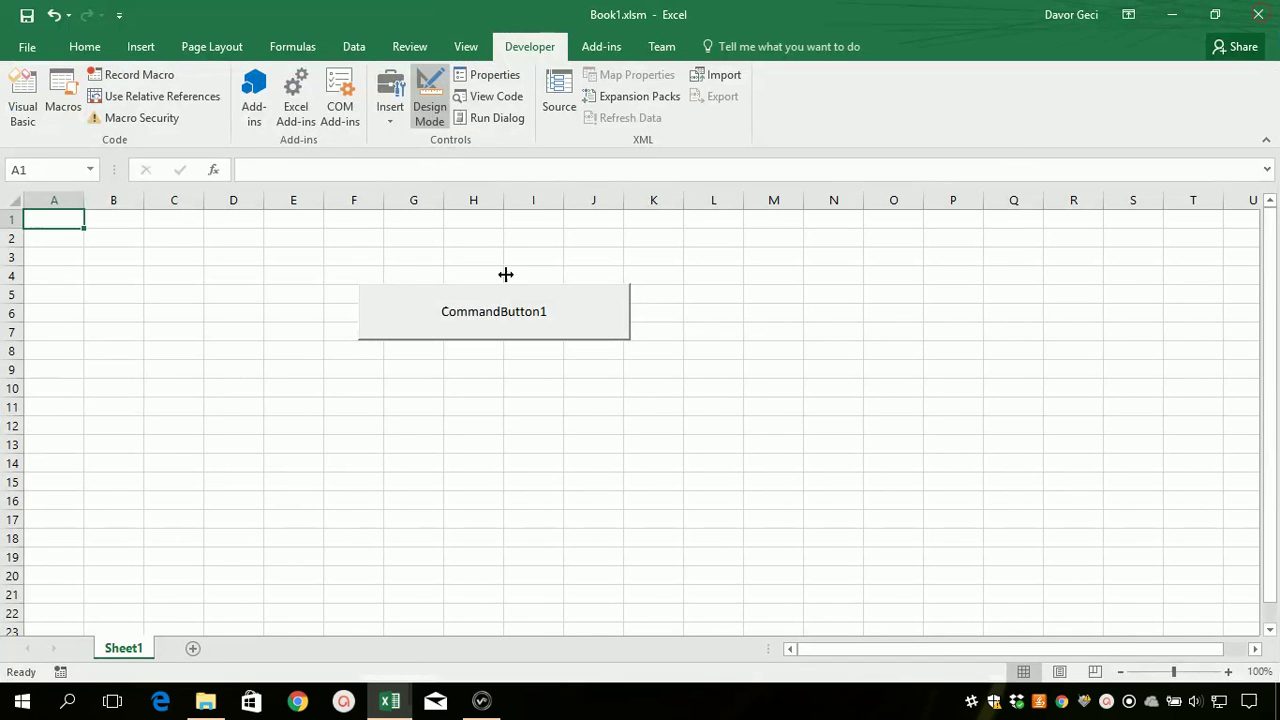
Leave Design Mode, open the Orders form maximized from the user form, and select order 10259
left_click(422, 95)
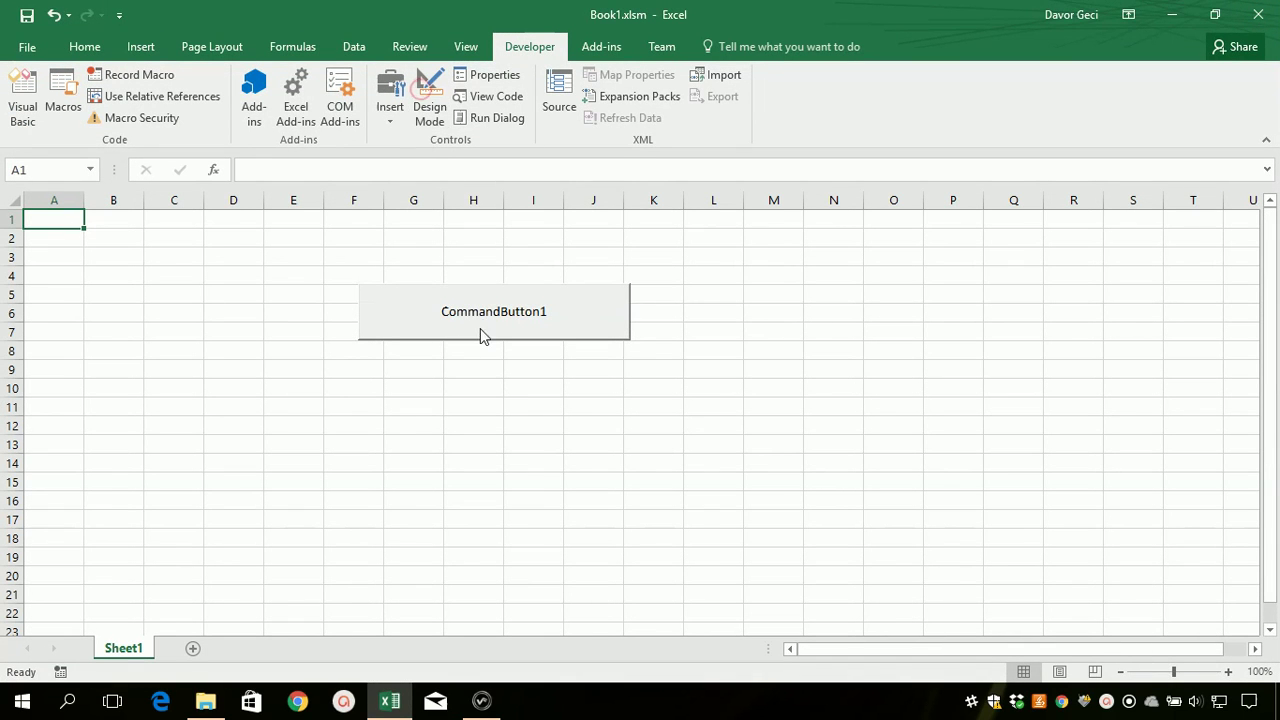
left_click(549, 330)
left_click(607, 355)
left_click(607, 355)
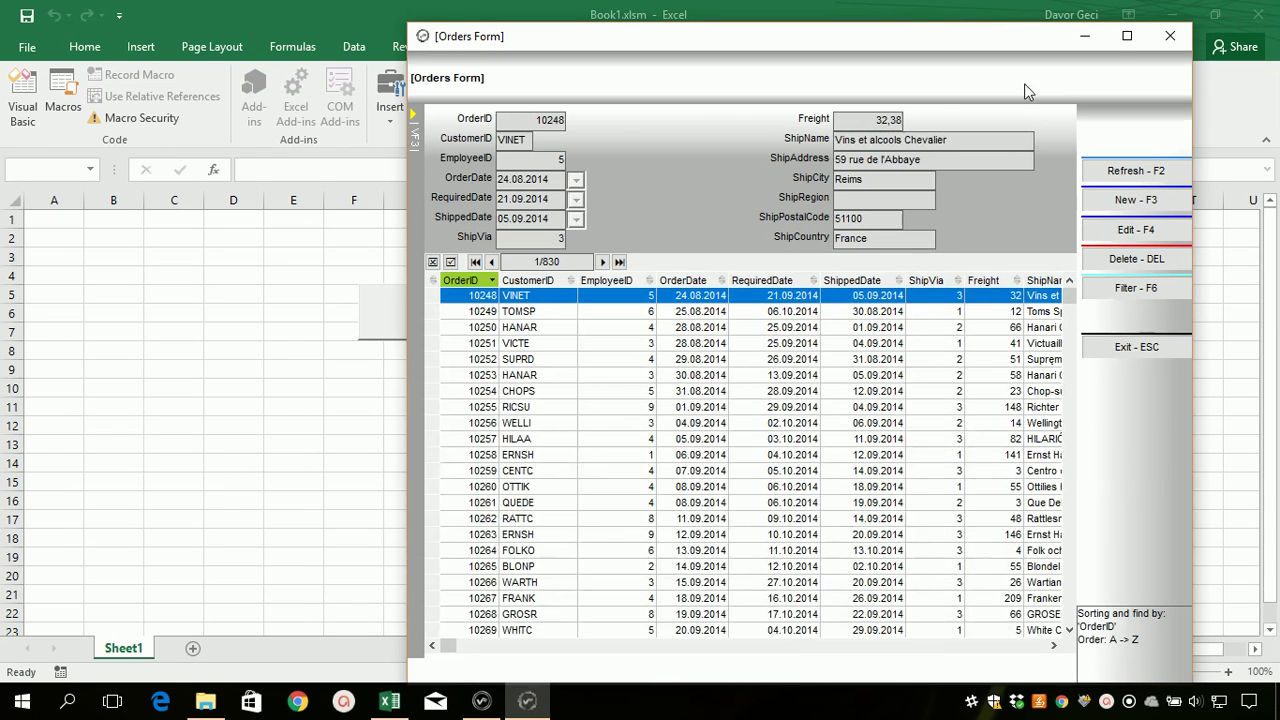
left_click(1125, 36)
left_click(225, 355)
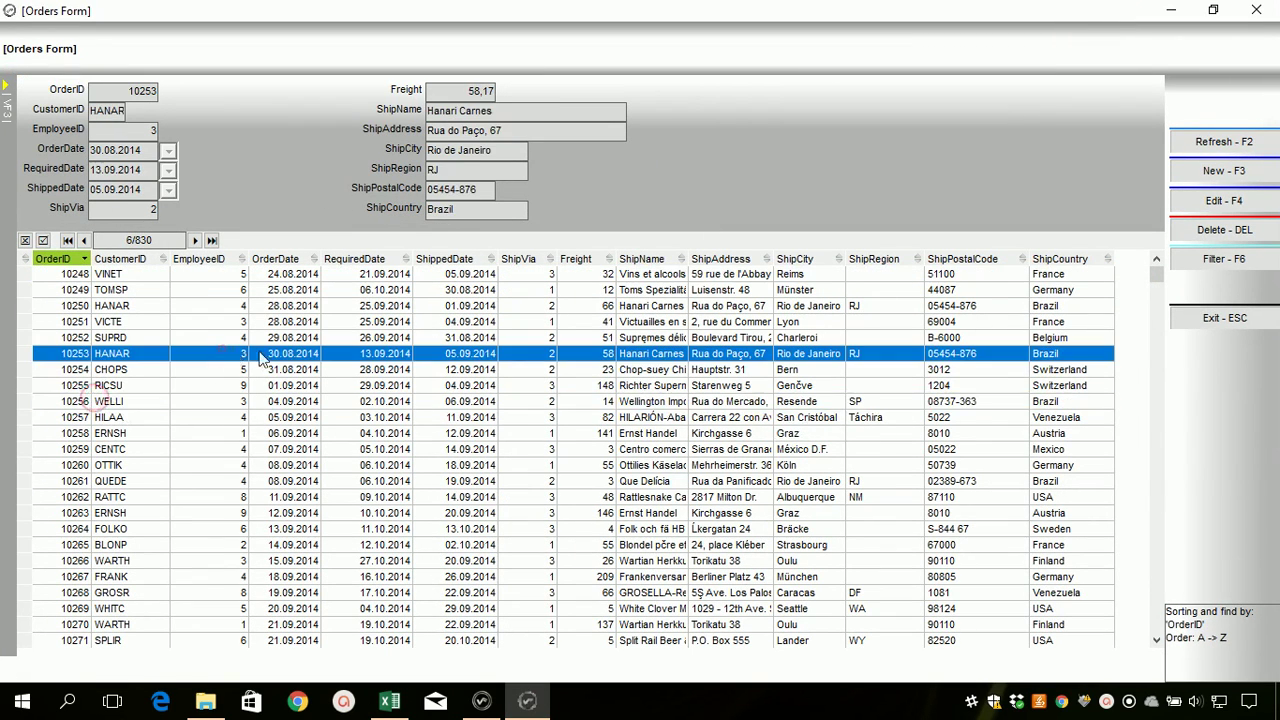
left_click(432, 449)
Put order 10259 into edit mode and try changing its OrderDate, ShipVia, Freight and EmployeeID
left_click(252, 116)
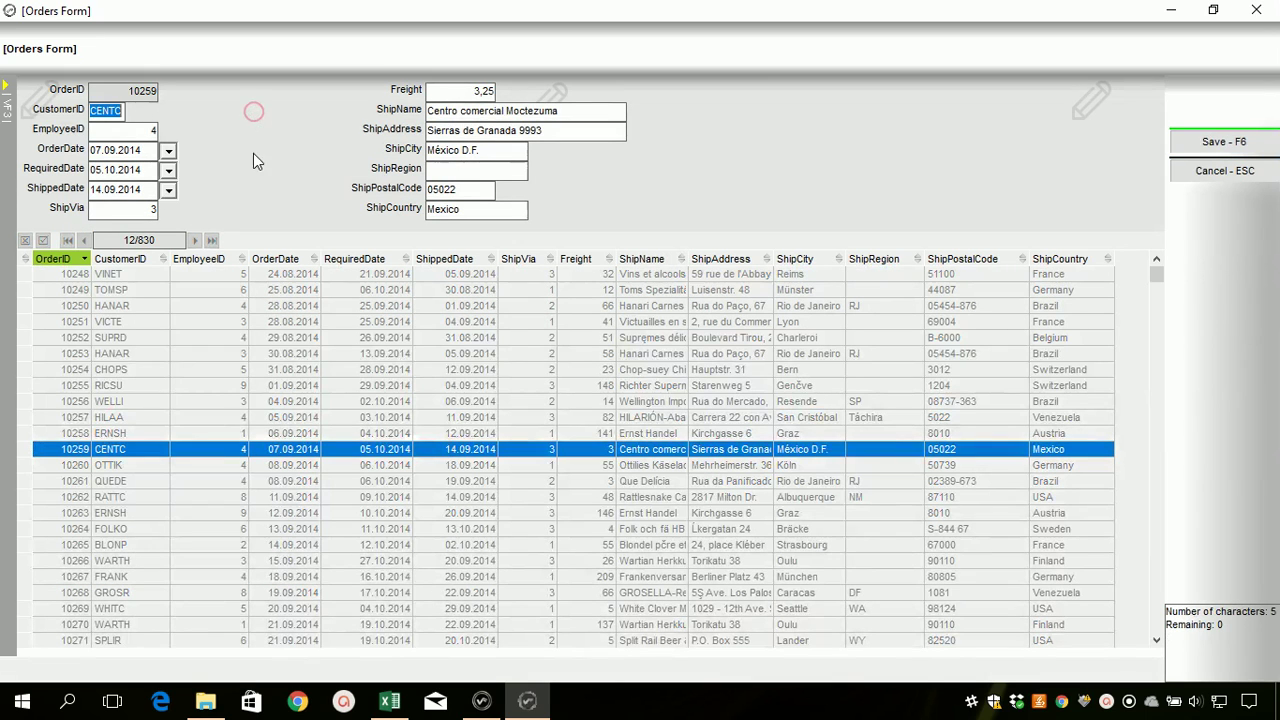
left_click(112, 150)
left_click(170, 153)
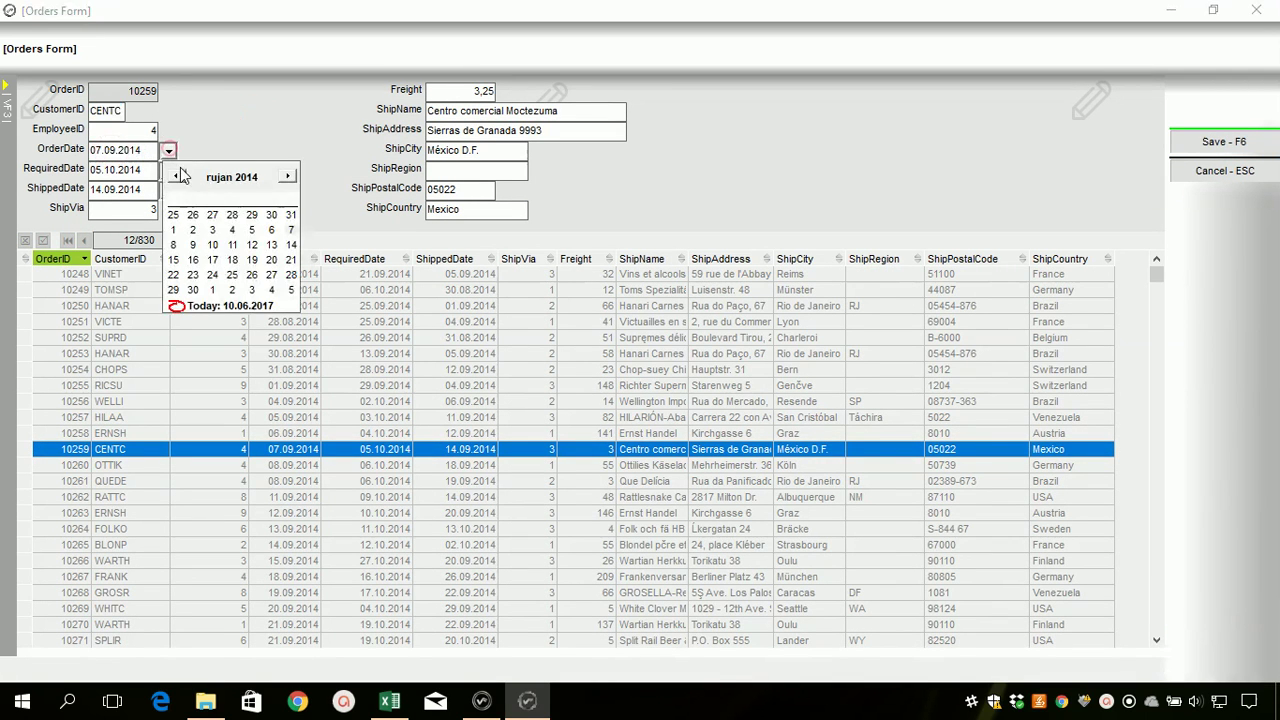
left_click(117, 150)
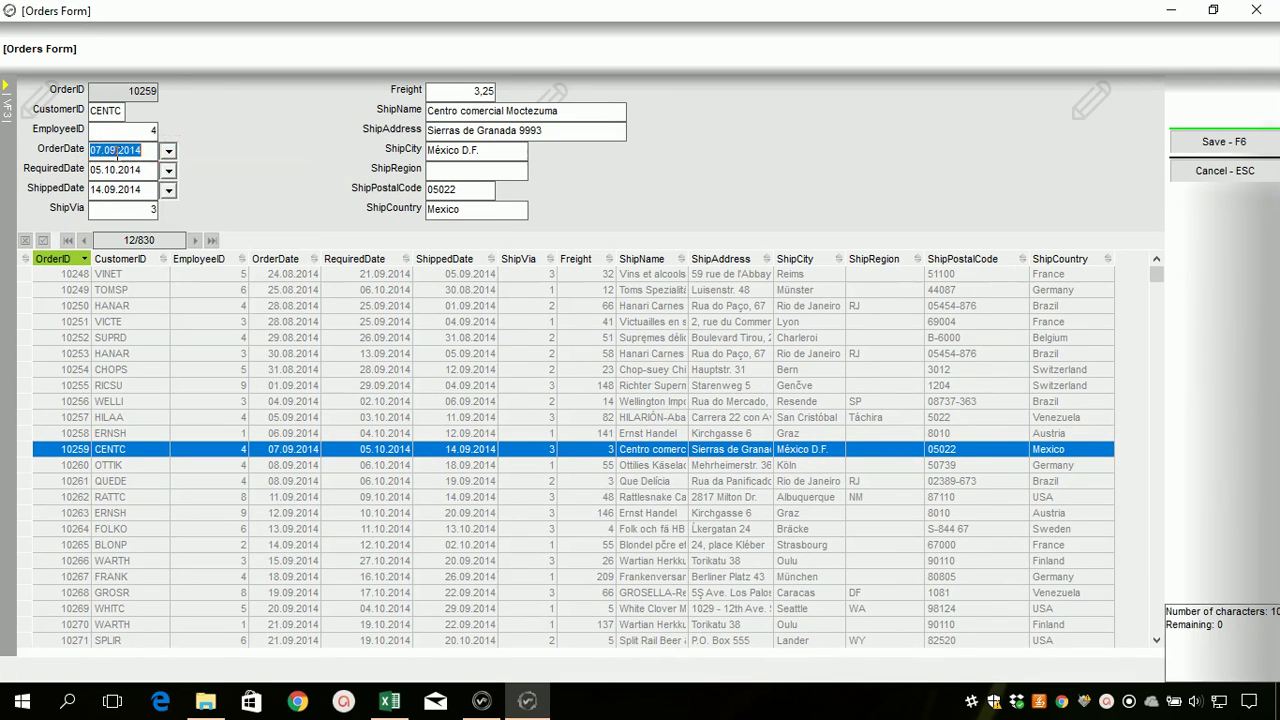
left_click(124, 209)
left_click(467, 89)
key("Tab")
key("Tab")
key("Tab")
left_click_drag(470, 94, 497, 91)
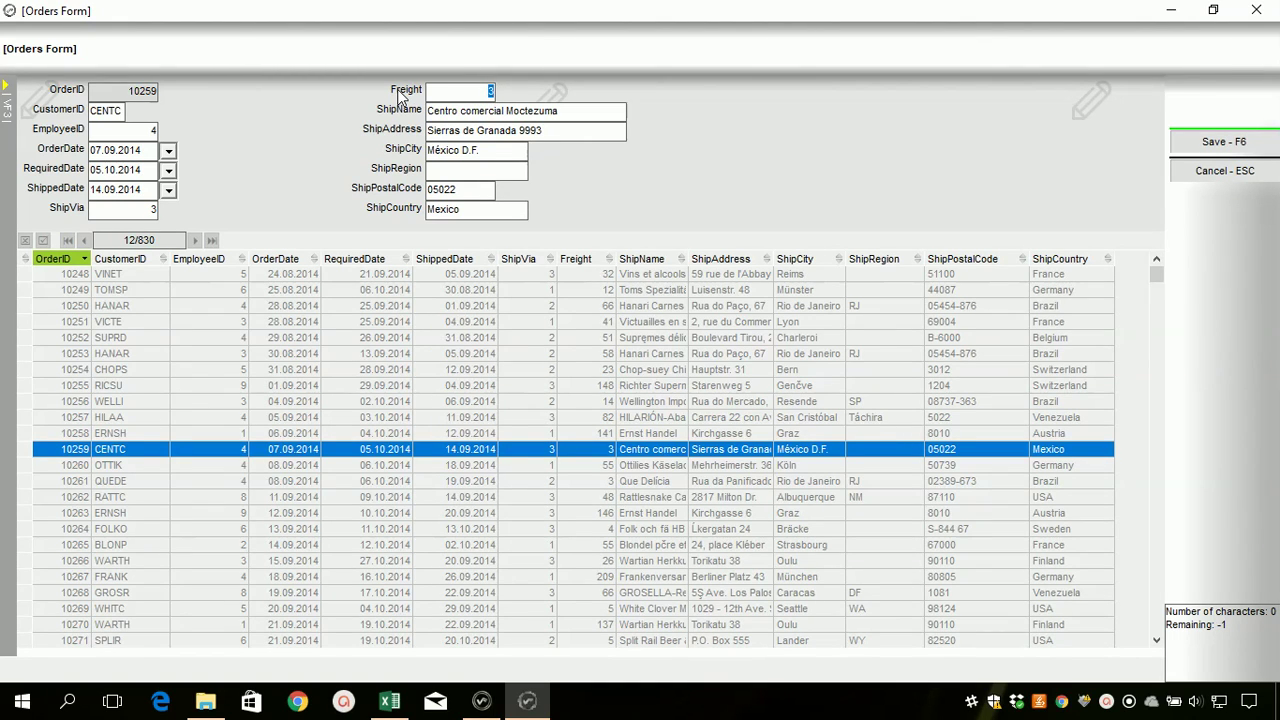
double_click(123, 126)
Cancel the edit without saving and return to the designer's Orders Grid Control fields
left_click(1224, 174)
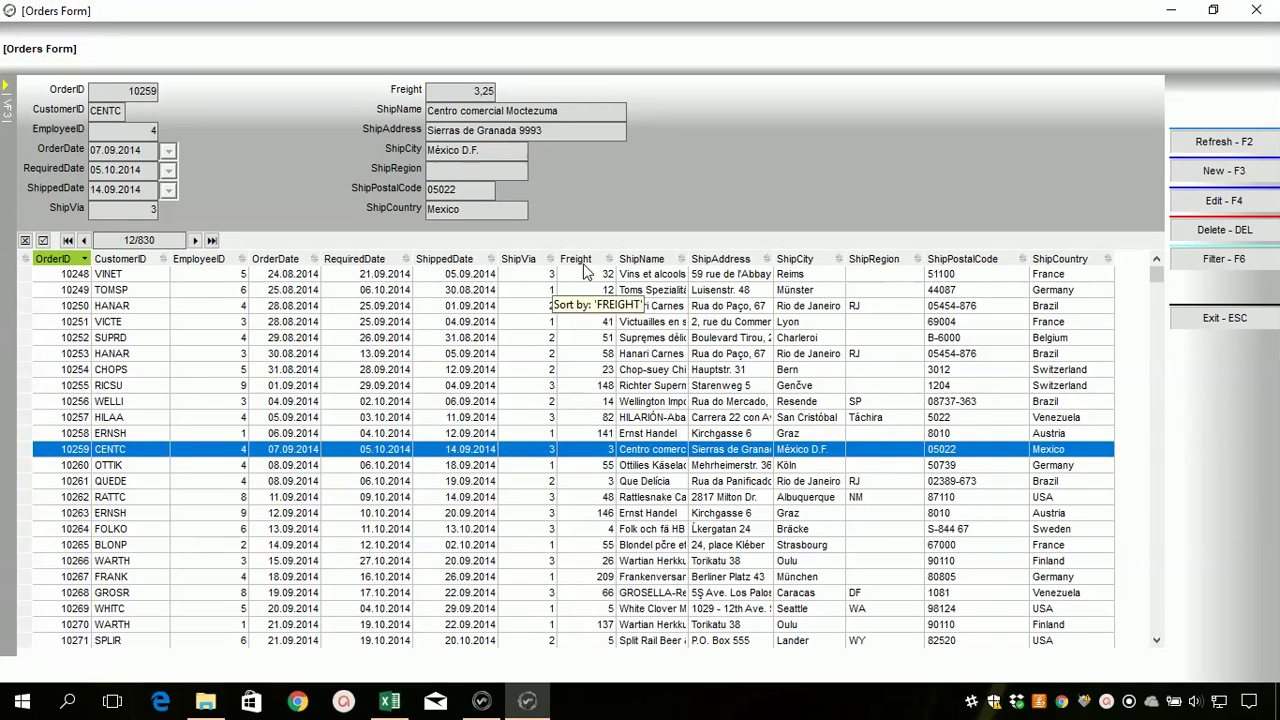
key("F2")
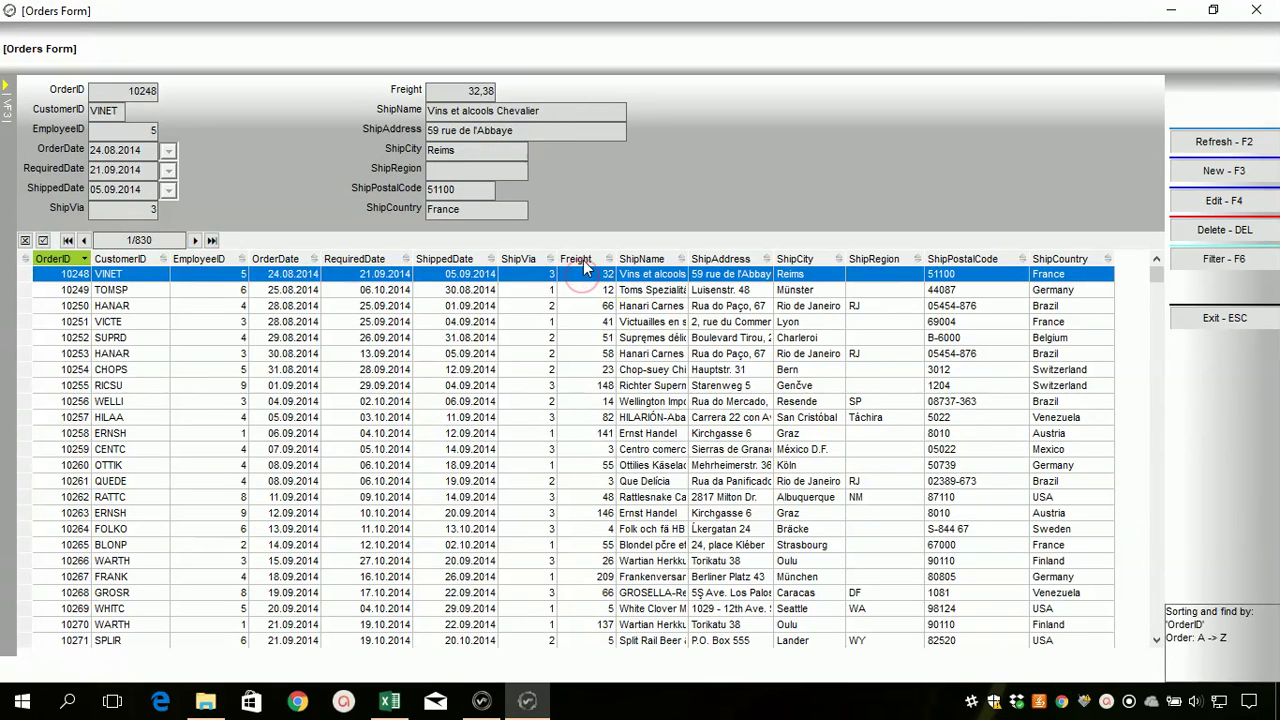
left_click(481, 701)
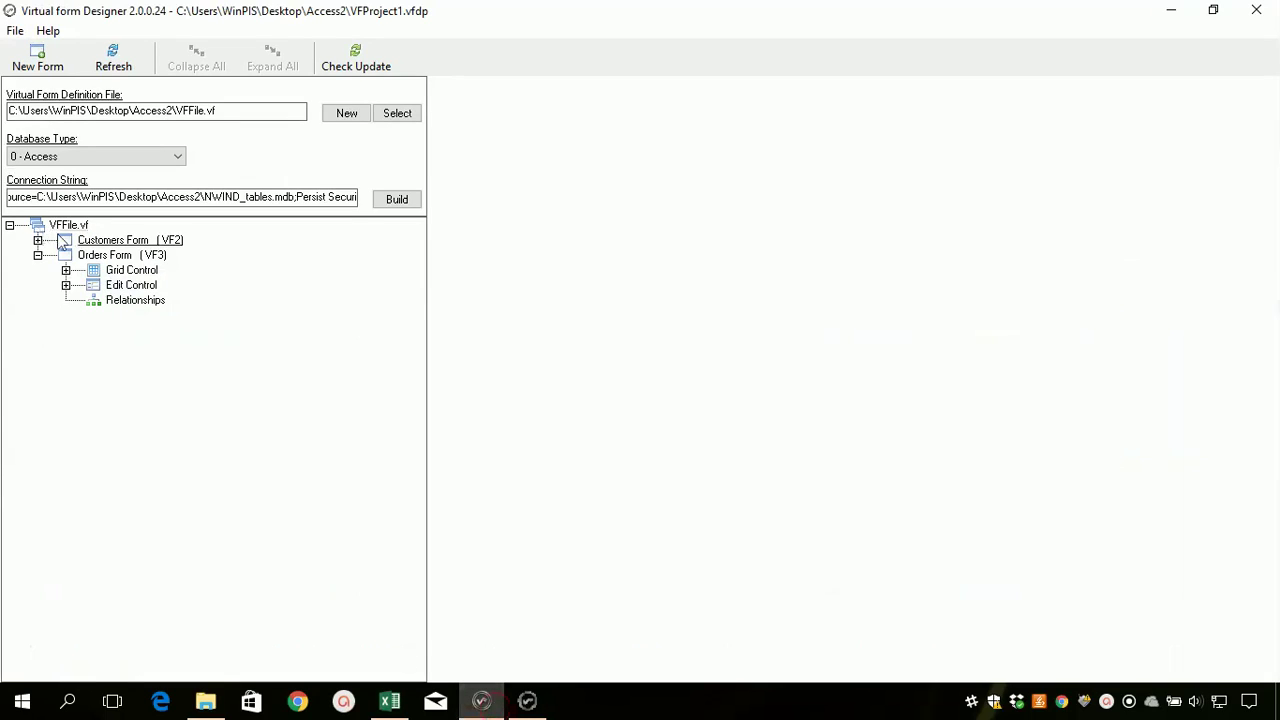
left_click(66, 271)
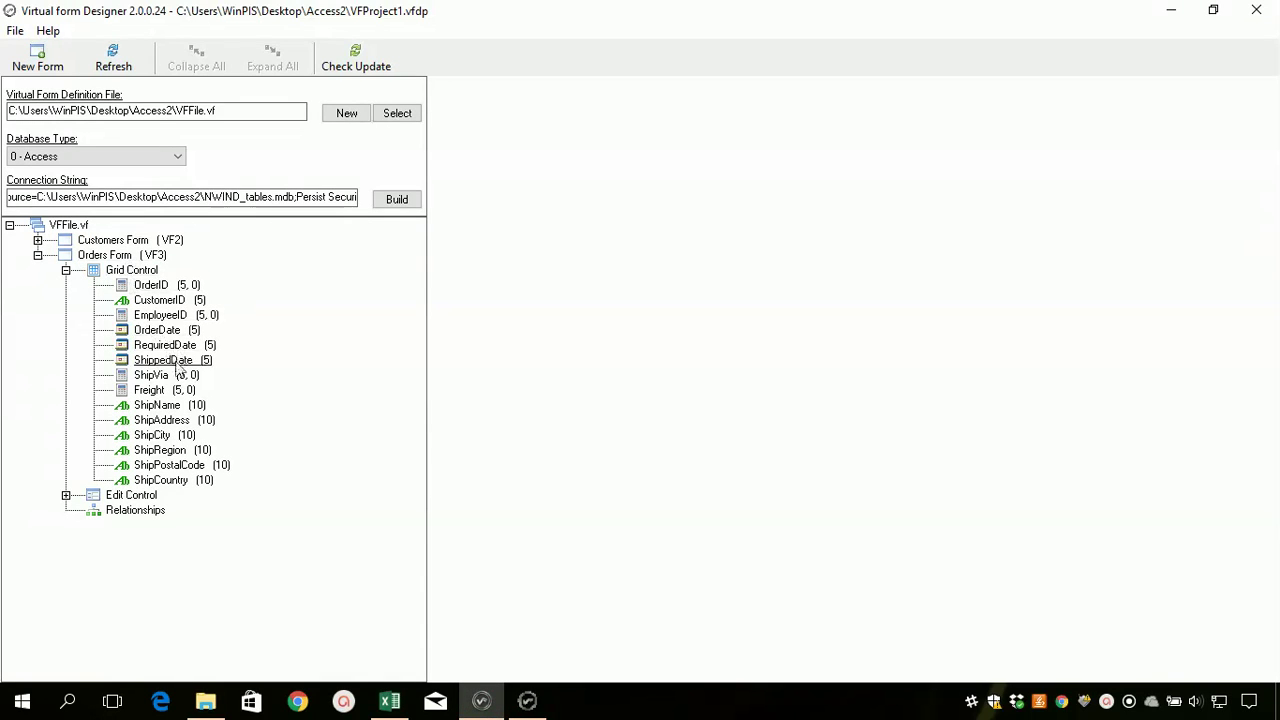
Set the Freight grid column to 2 decimal places, save it, and open the Freight edit-control field
left_click(157, 391)
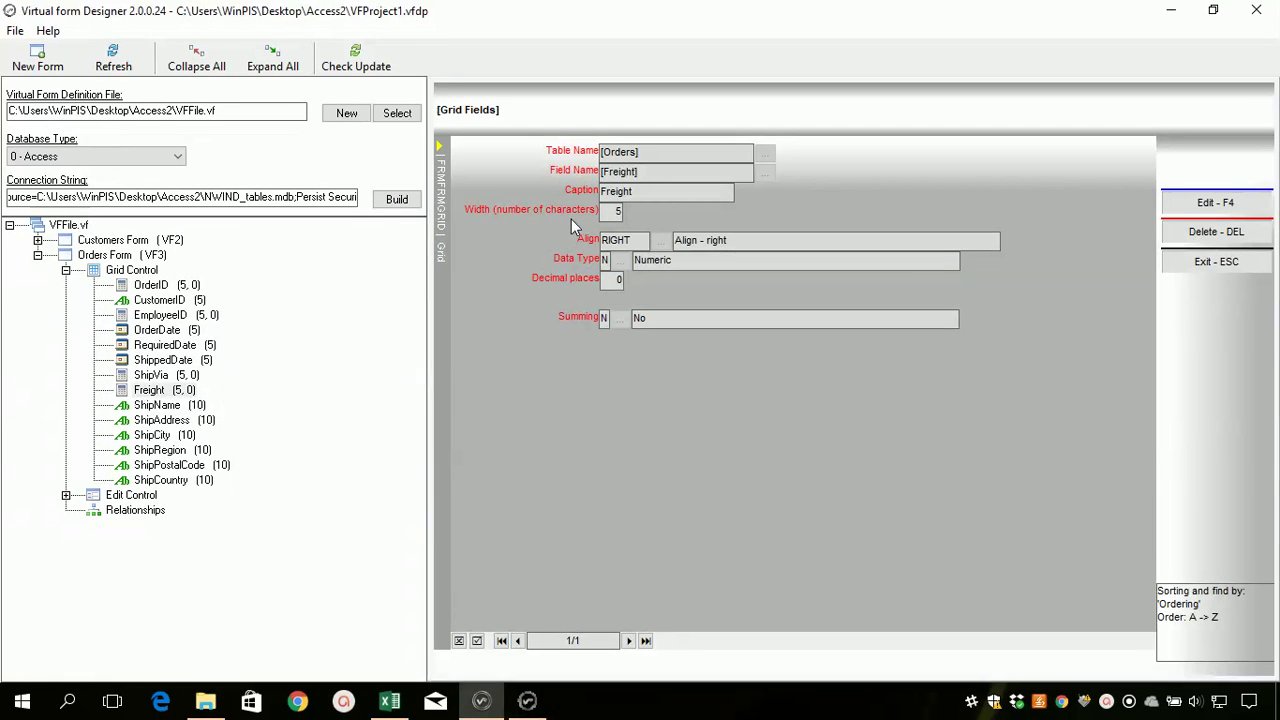
key("F4")
left_click(617, 280)
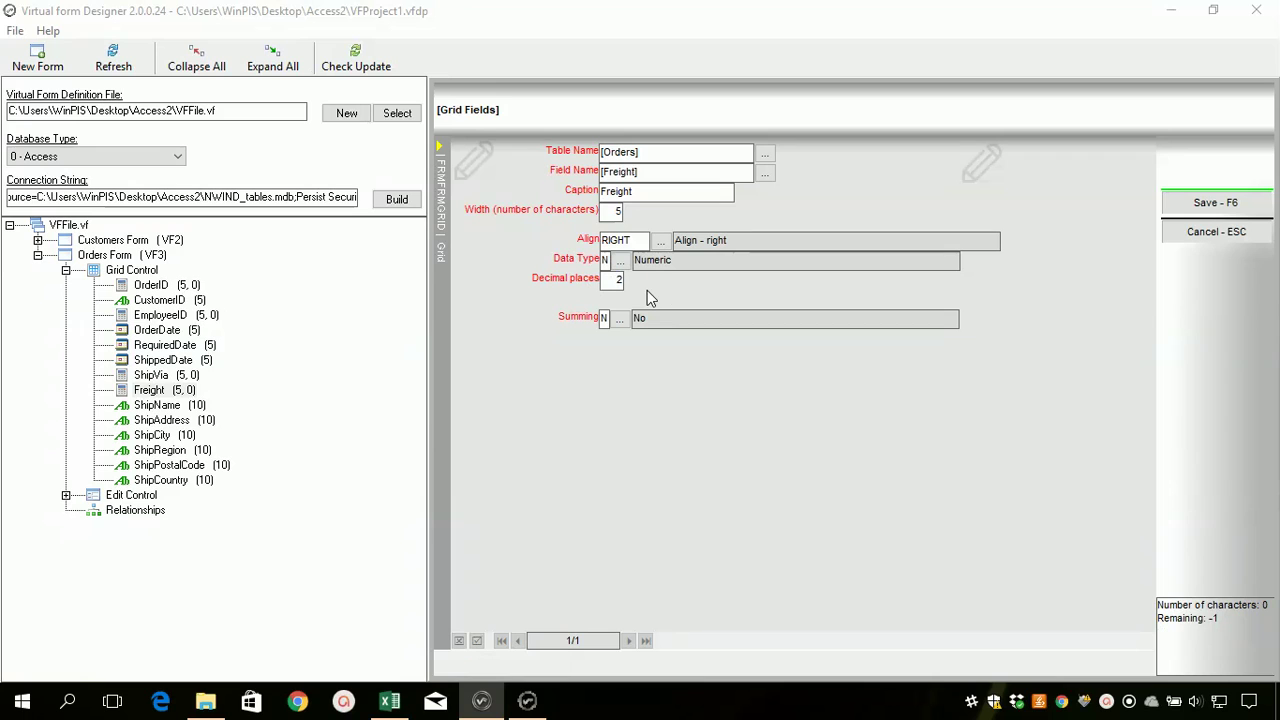
type("2")
left_click(1207, 202)
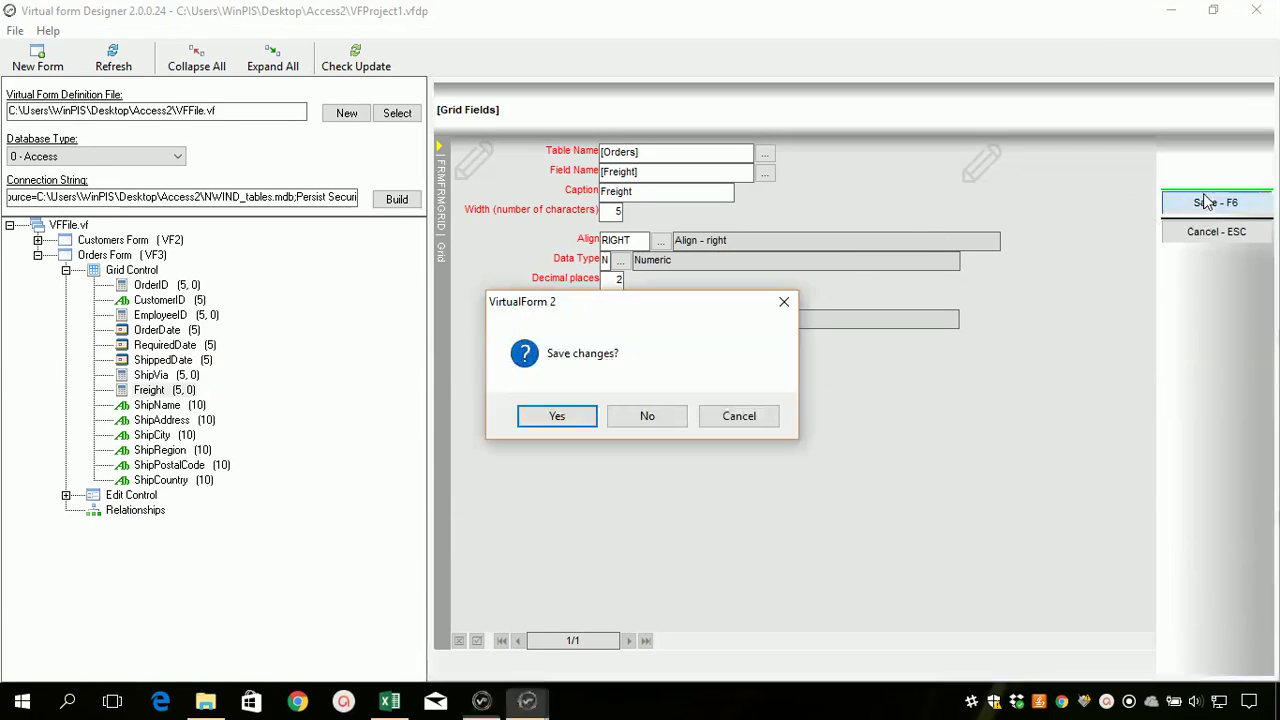
left_click(547, 414)
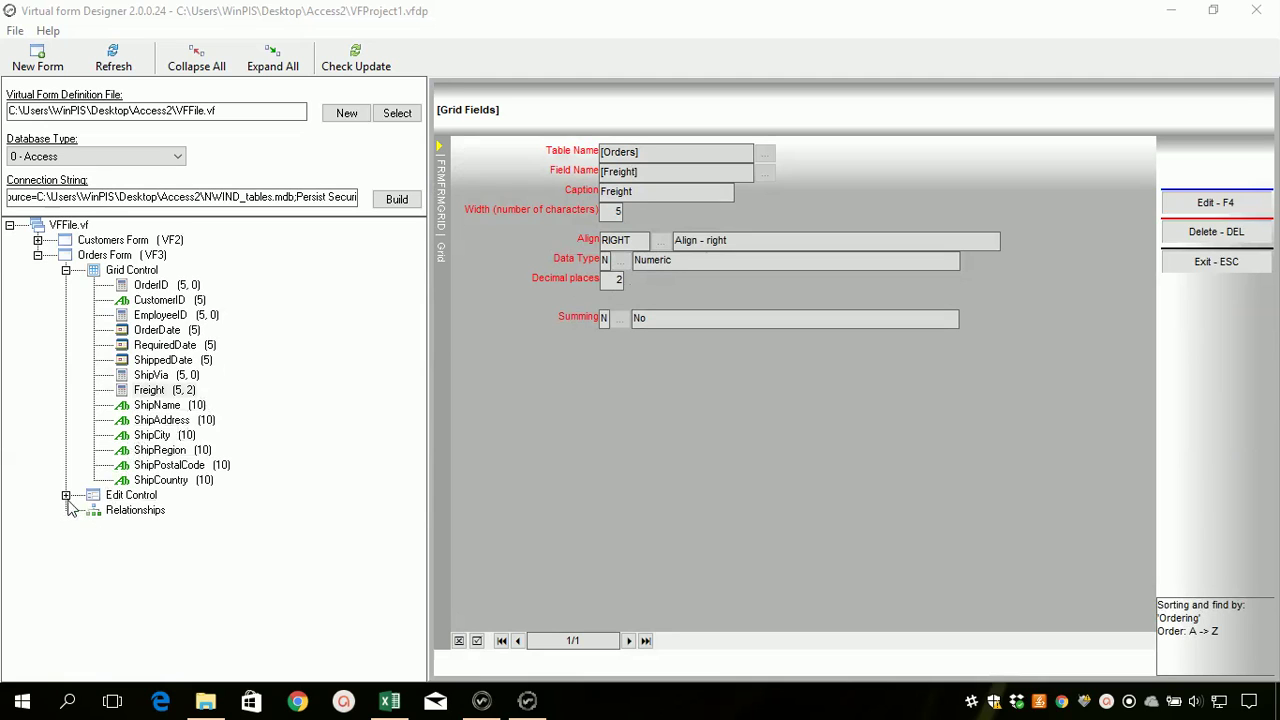
left_click(65, 497)
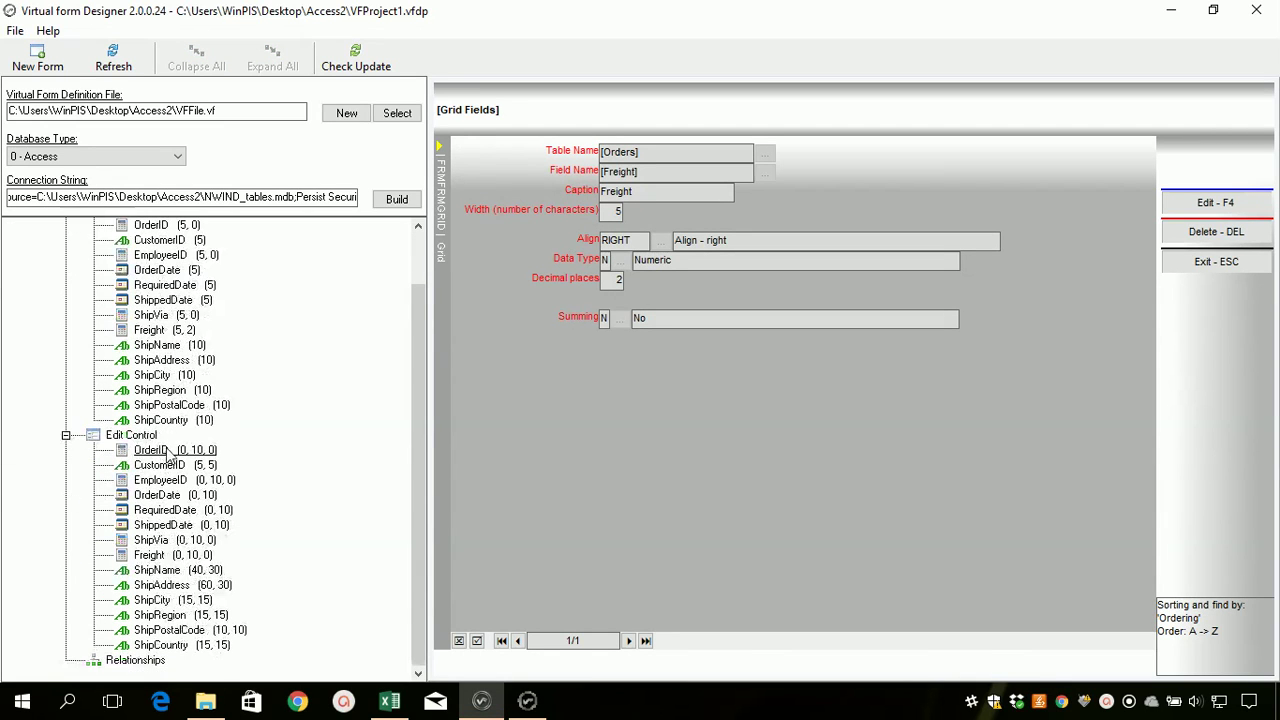
left_click(143, 556)
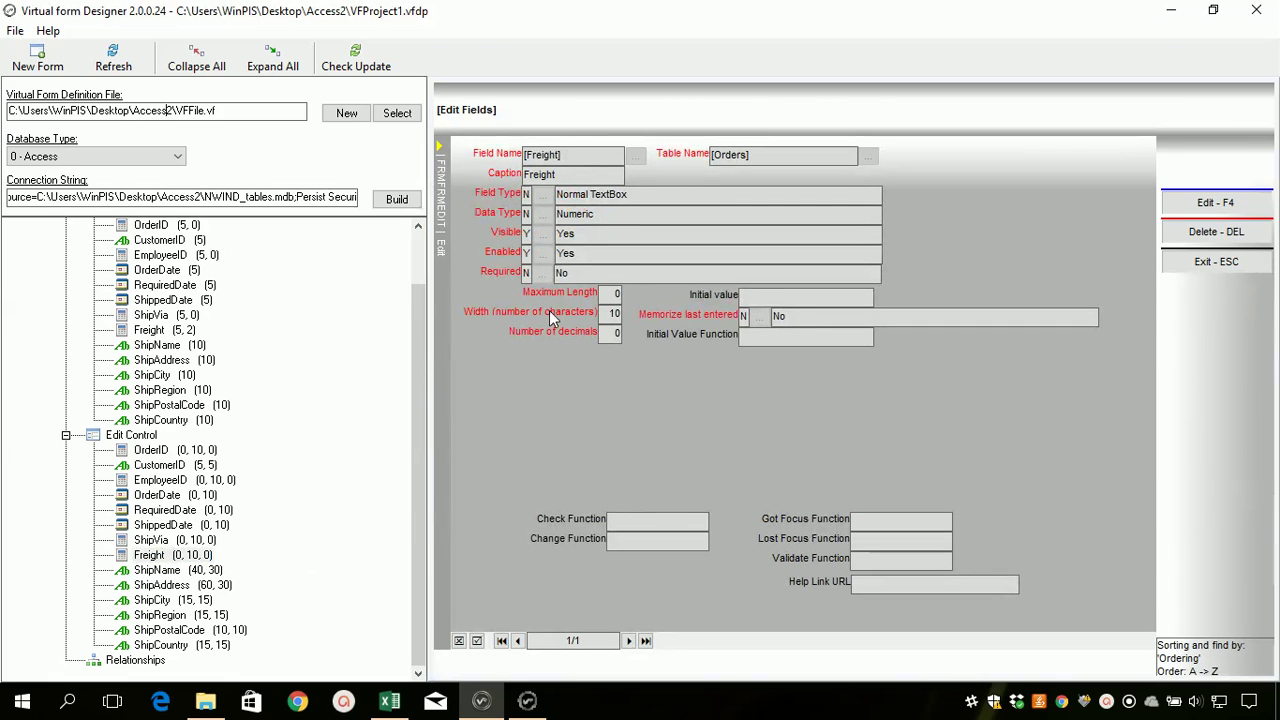
Set the Freight edit field's Number of decimals to 2 and save, giving Freight (0, 10, 2)
left_click(615, 331)
left_click(613, 333)
type("2")
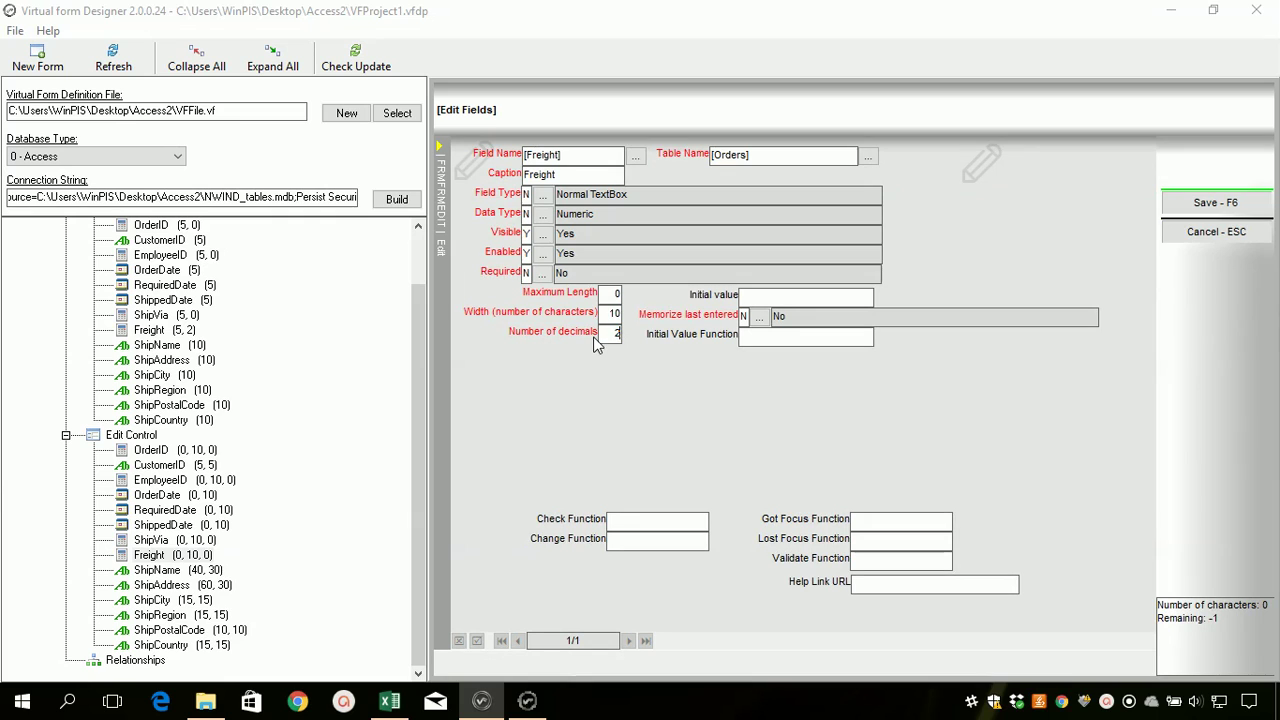
left_click(1215, 202)
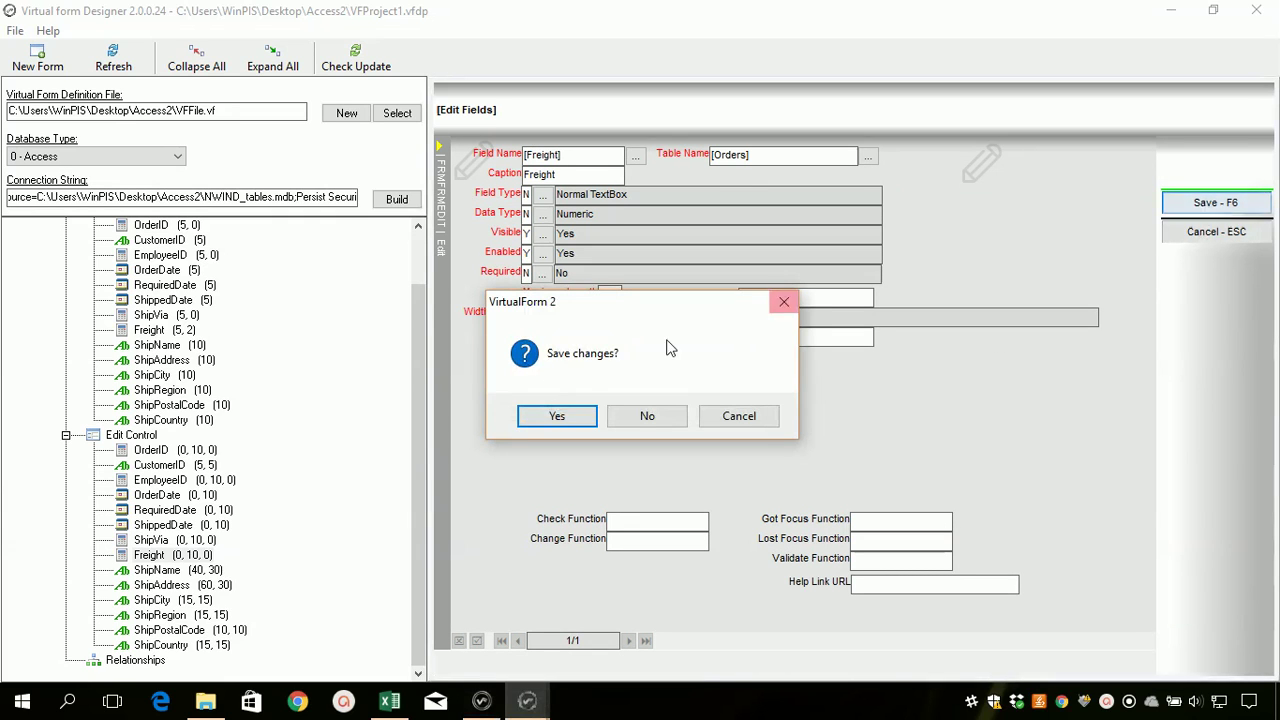
left_click(555, 418)
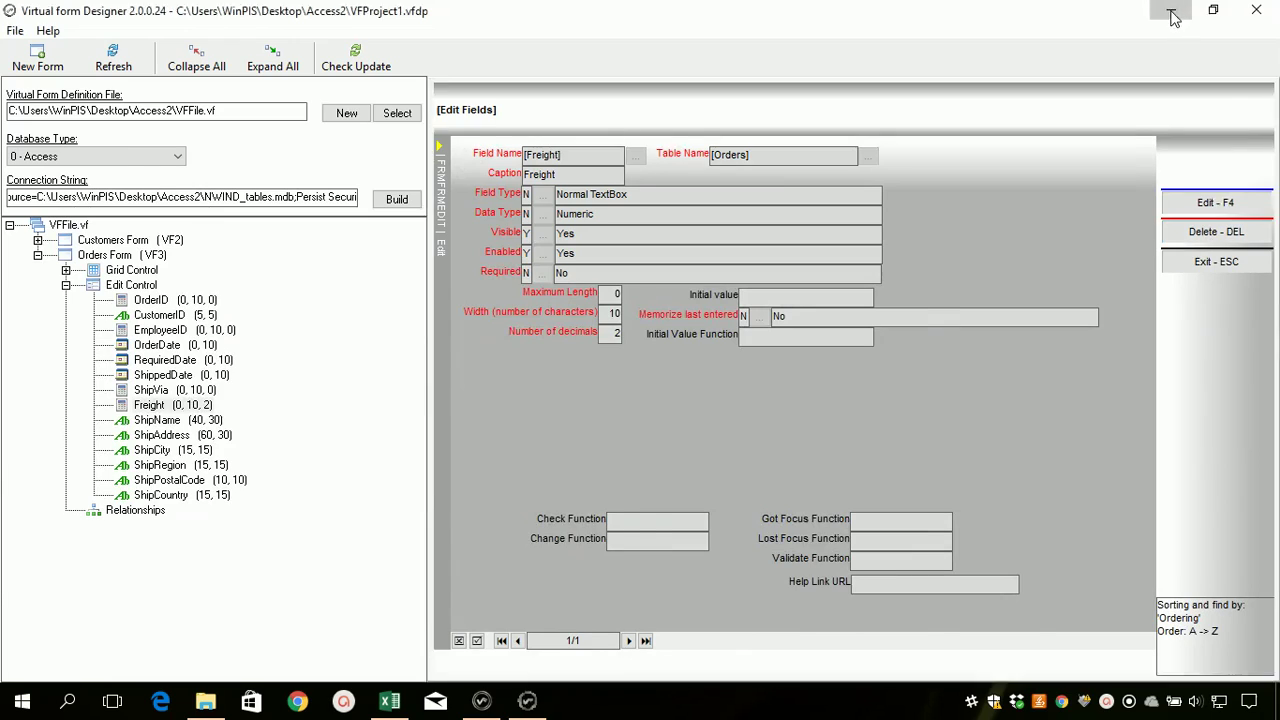
Minimize the designer, reopen the Orders Form from Excel, and open order 10260 for OTTIK for editing
left_click(1174, 18)
left_click(1208, 330)
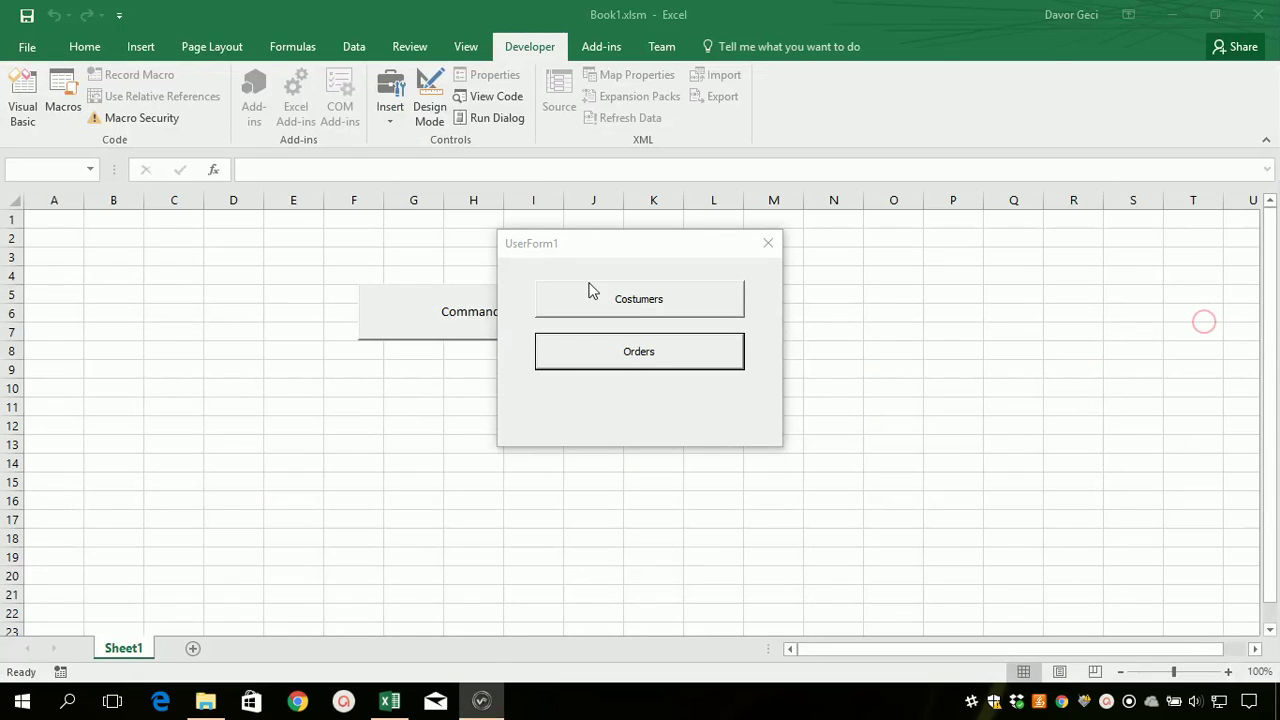
left_click(636, 358)
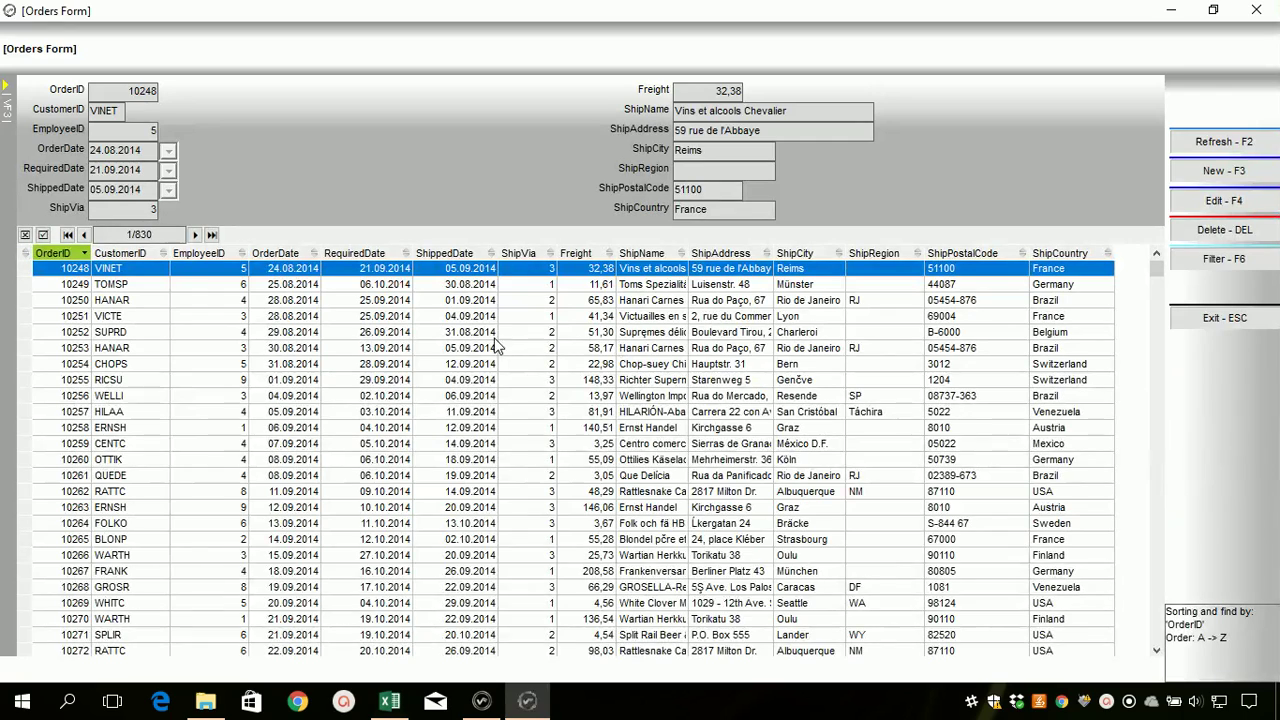
left_click(495, 316)
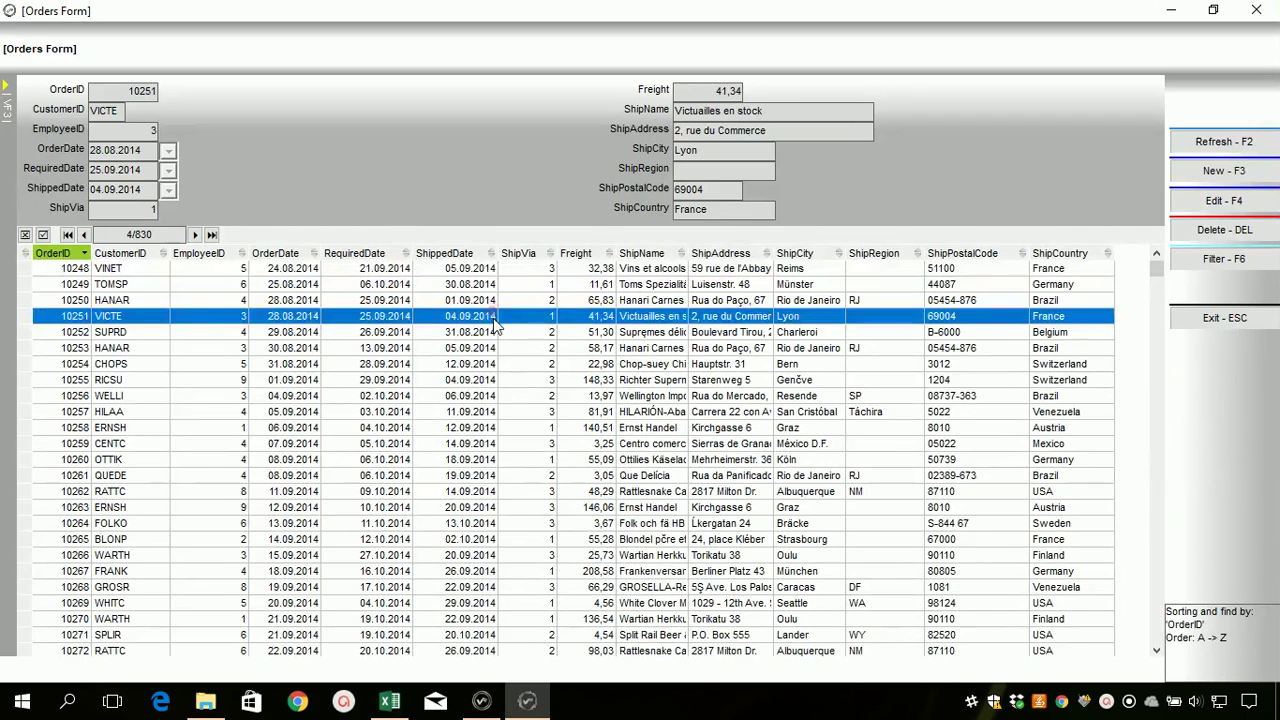
left_click(610, 271)
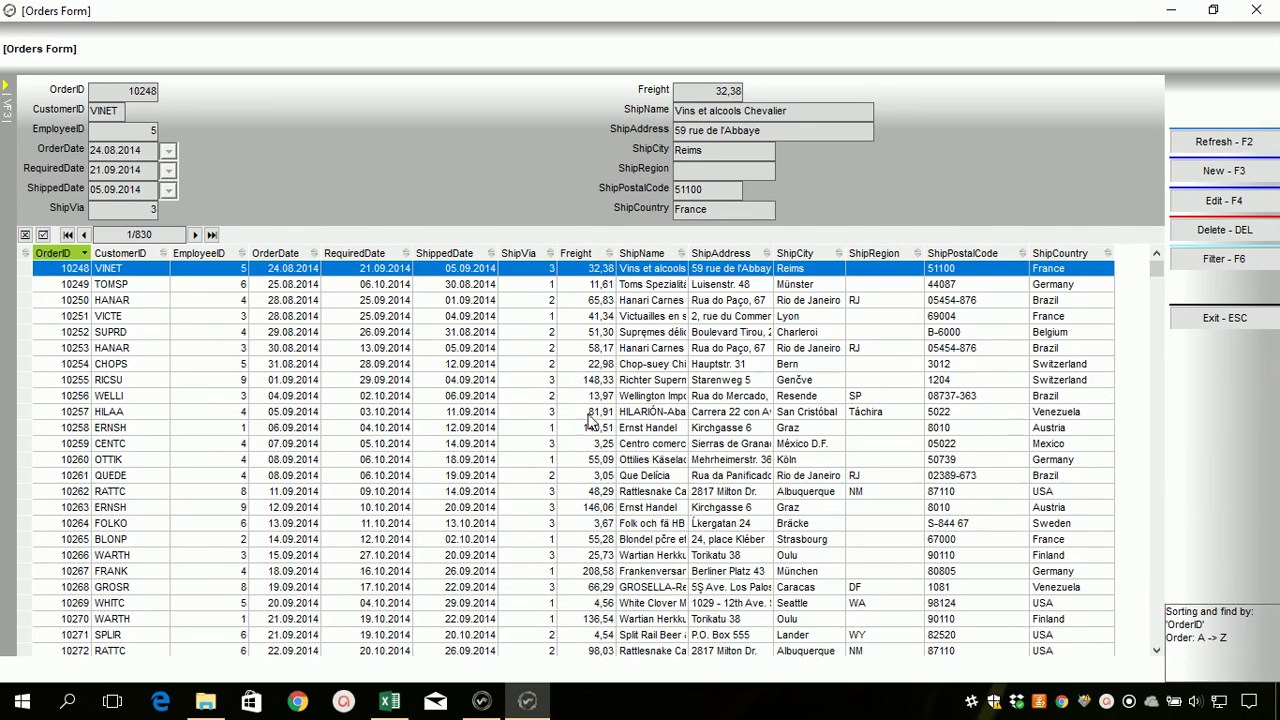
left_click(592, 425)
left_click(583, 460)
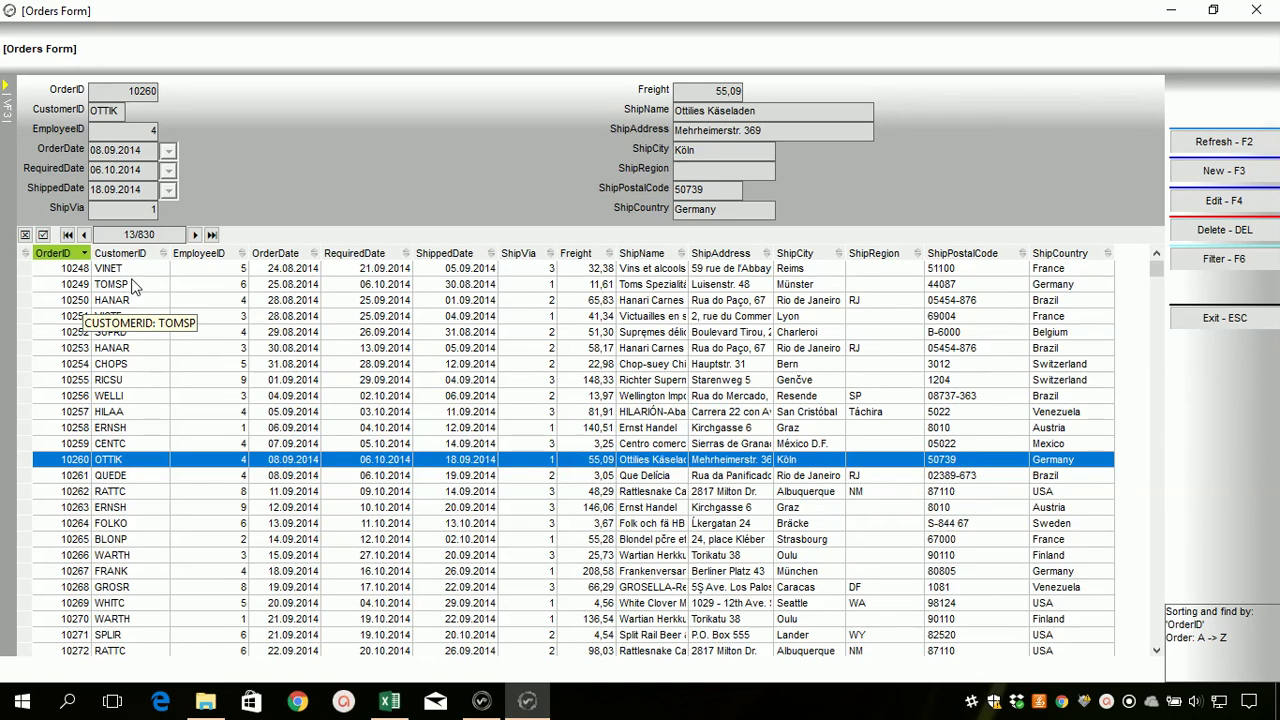
key("F4")
Replace order 10260's Freight with 55,65 and save the record
left_click(705, 90)
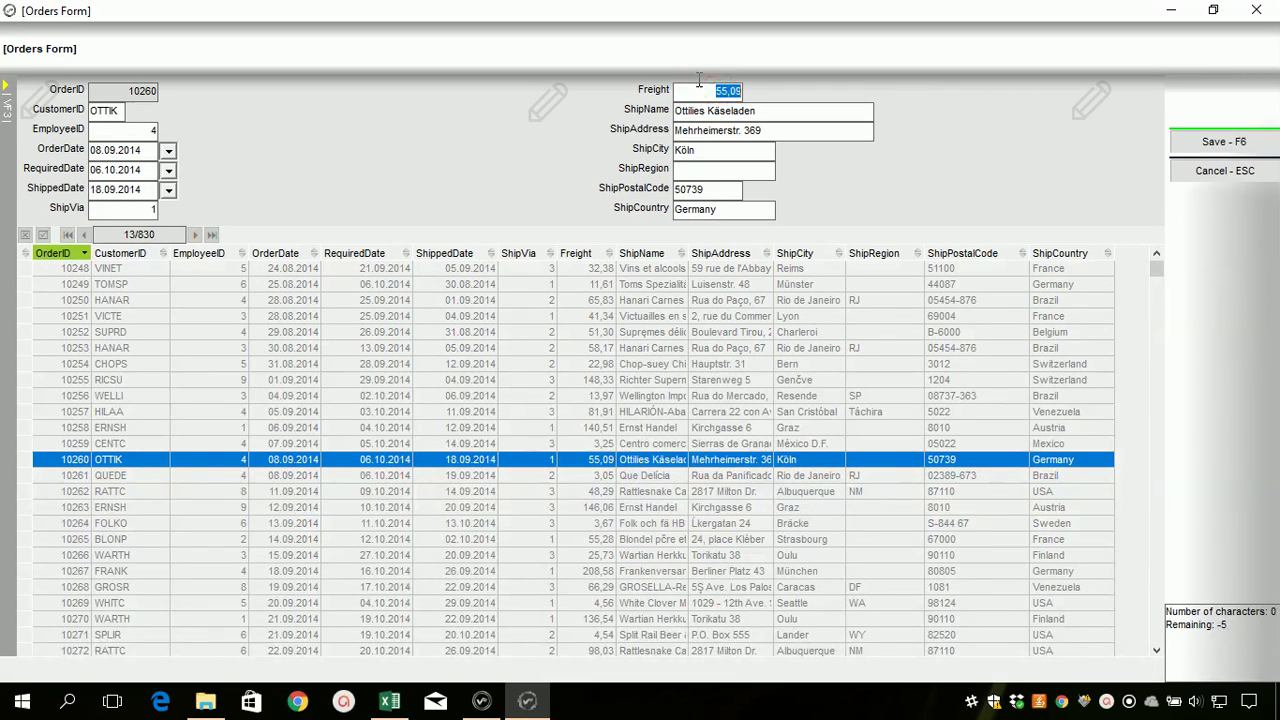
type("5")
key("Tab")
key("Tab")
key("Tab")
key("Tab")
key("Tab")
key("Tab")
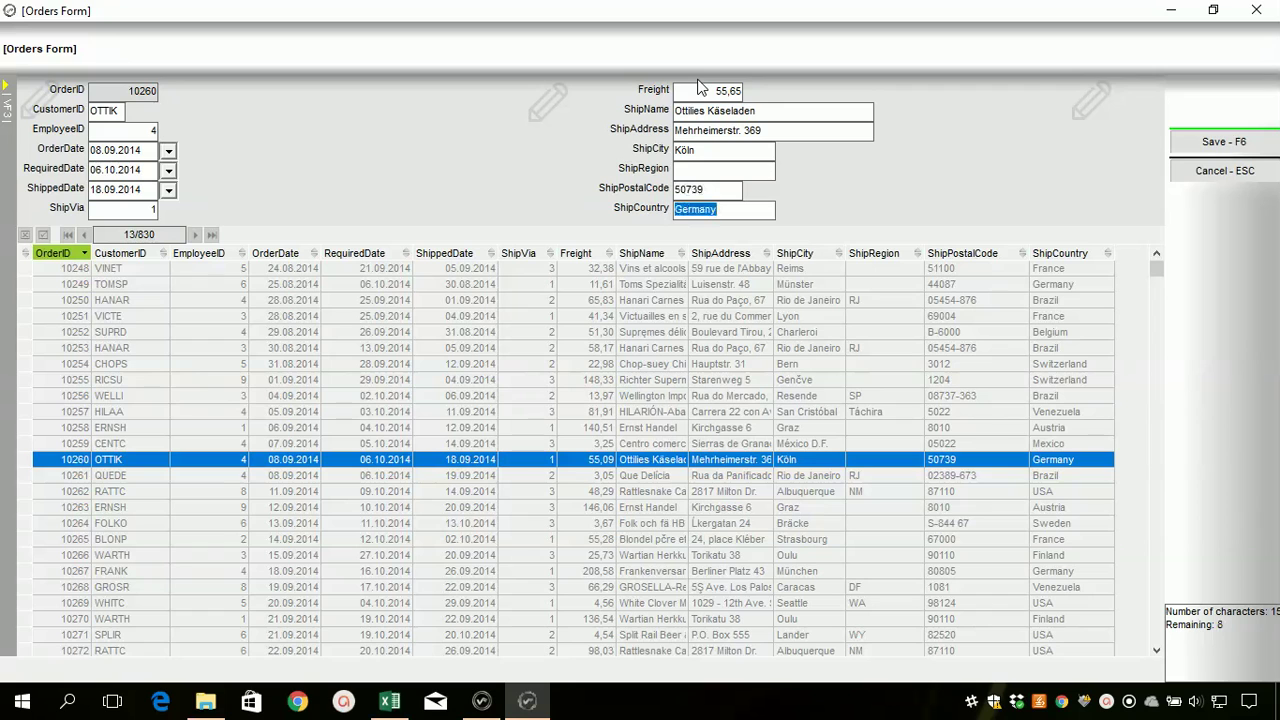
key("F6")
key("Return")
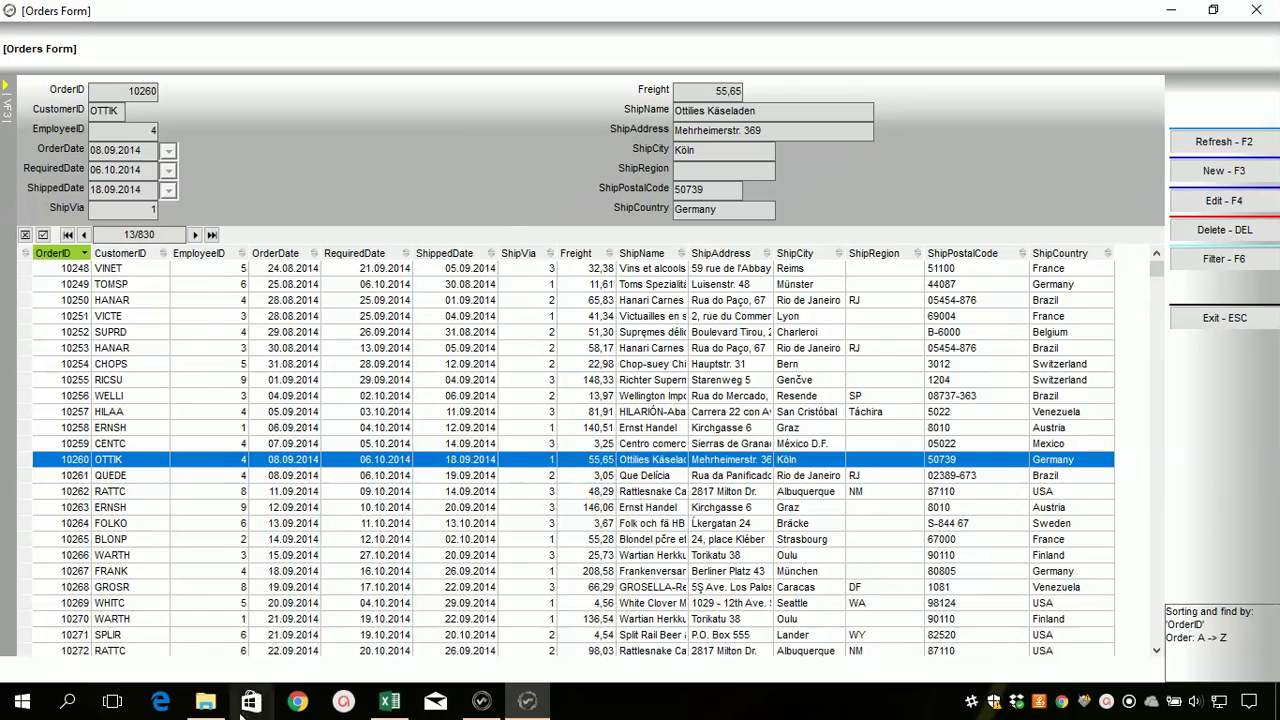
left_click(208, 704)
Select NWIND_tables.mdb in the Access2 folder and open it in Microsoft Access
left_click(765, 390)
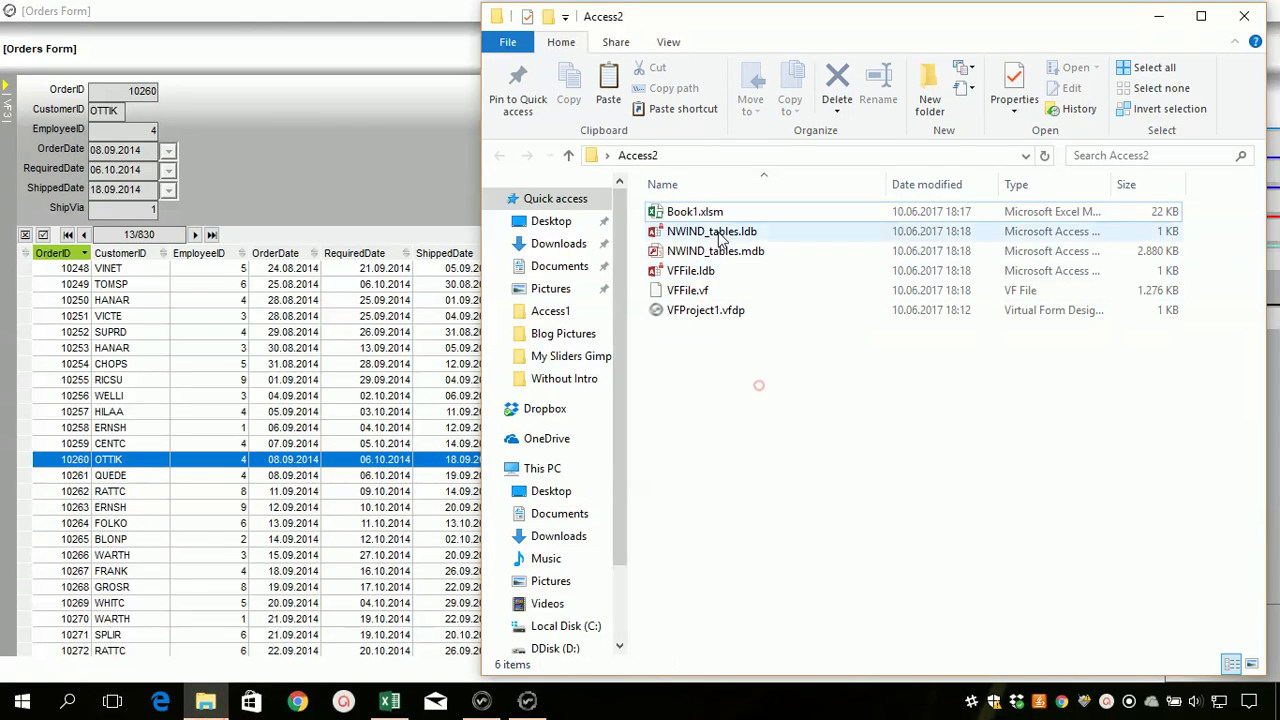
left_click(715, 255)
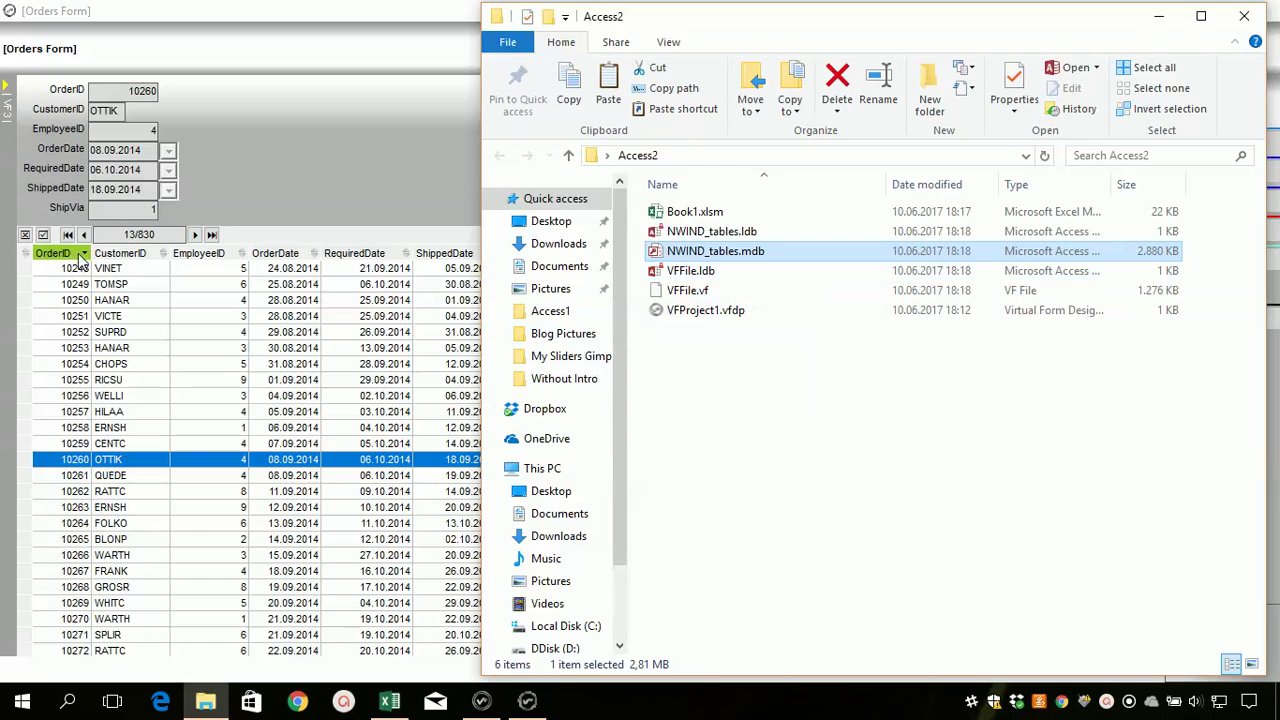
left_click(85, 467)
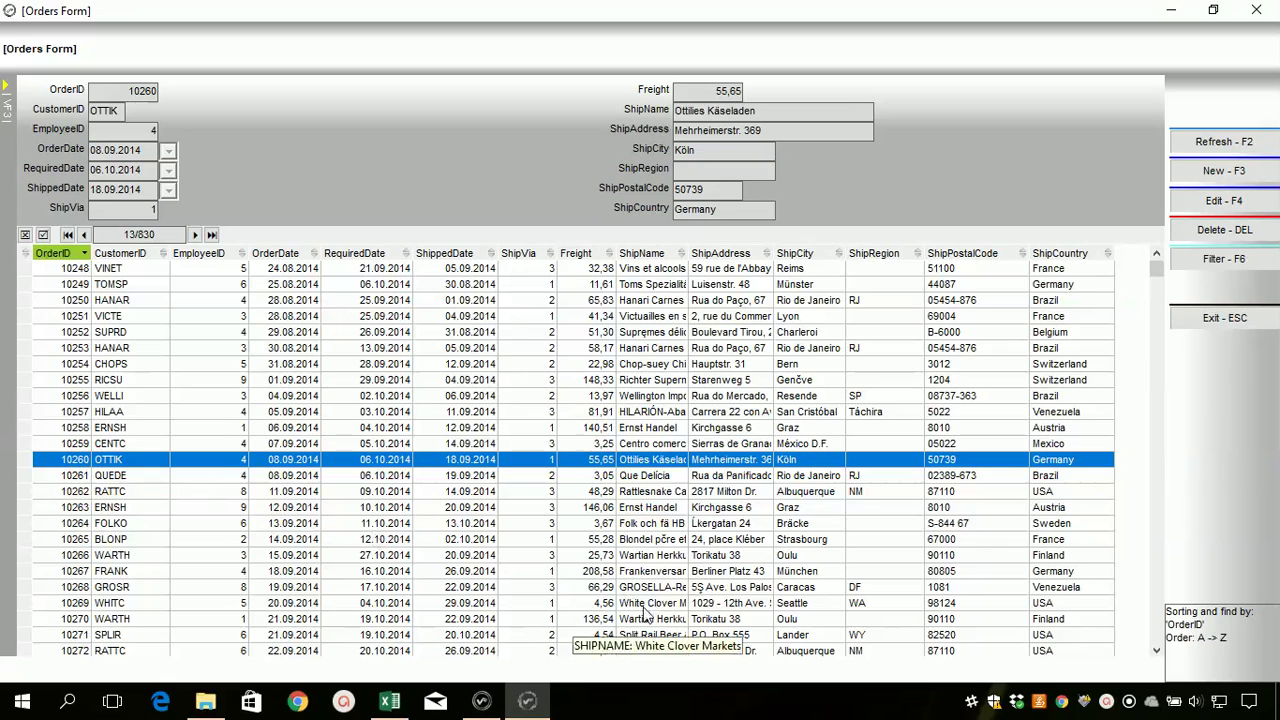
left_click(205, 702)
double_click(697, 253)
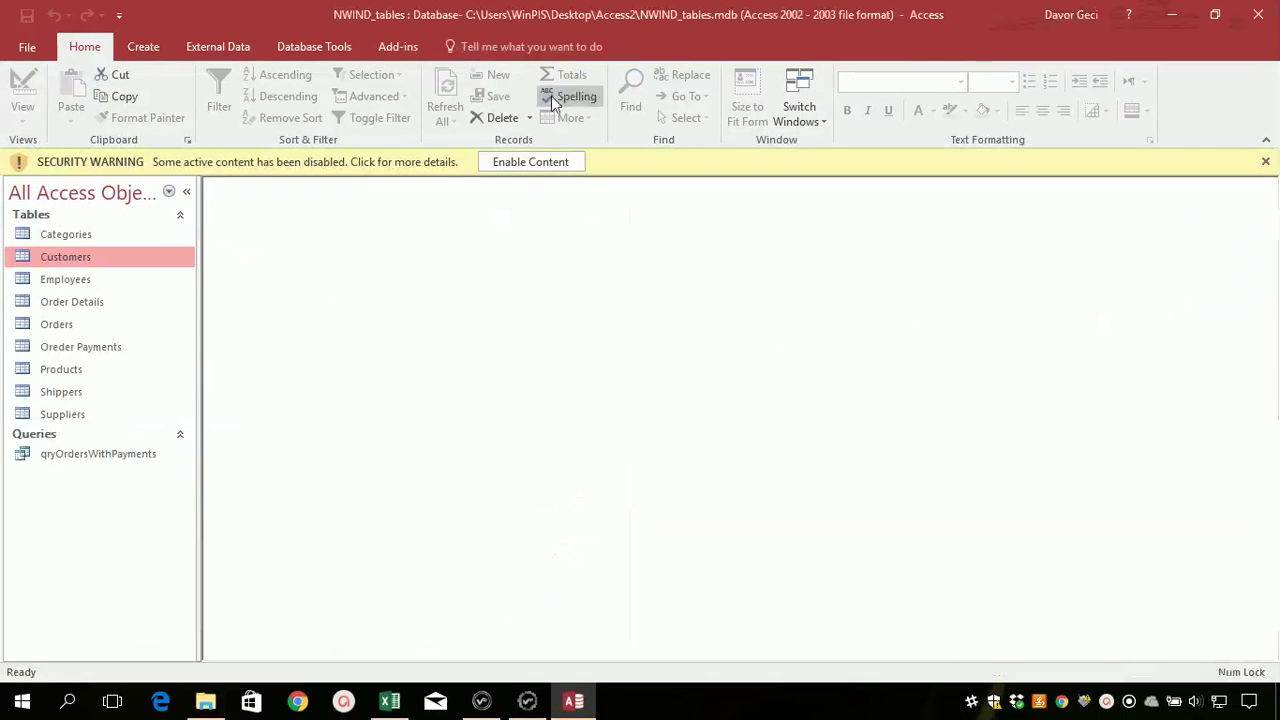
Enable content, open the Orders table, confirm order 10260's Freight is 55,65, and close Access
left_click(522, 161)
double_click(50, 298)
double_click(389, 203)
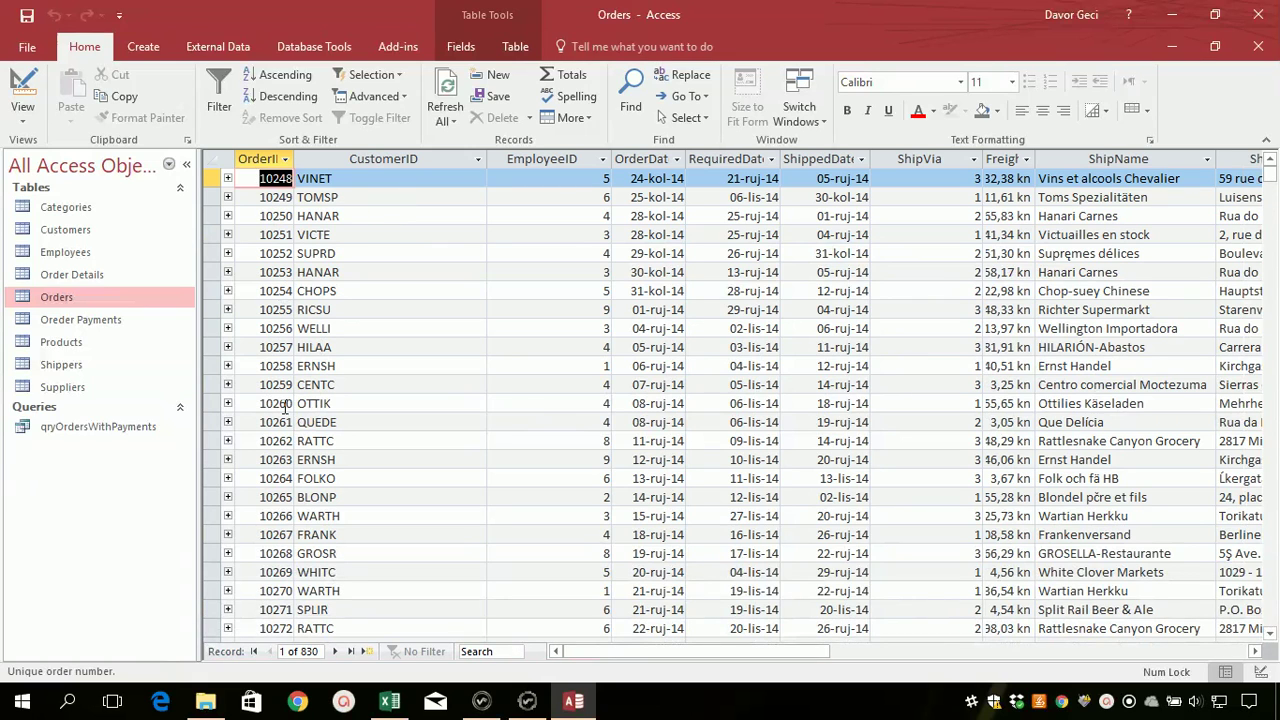
left_click(284, 404)
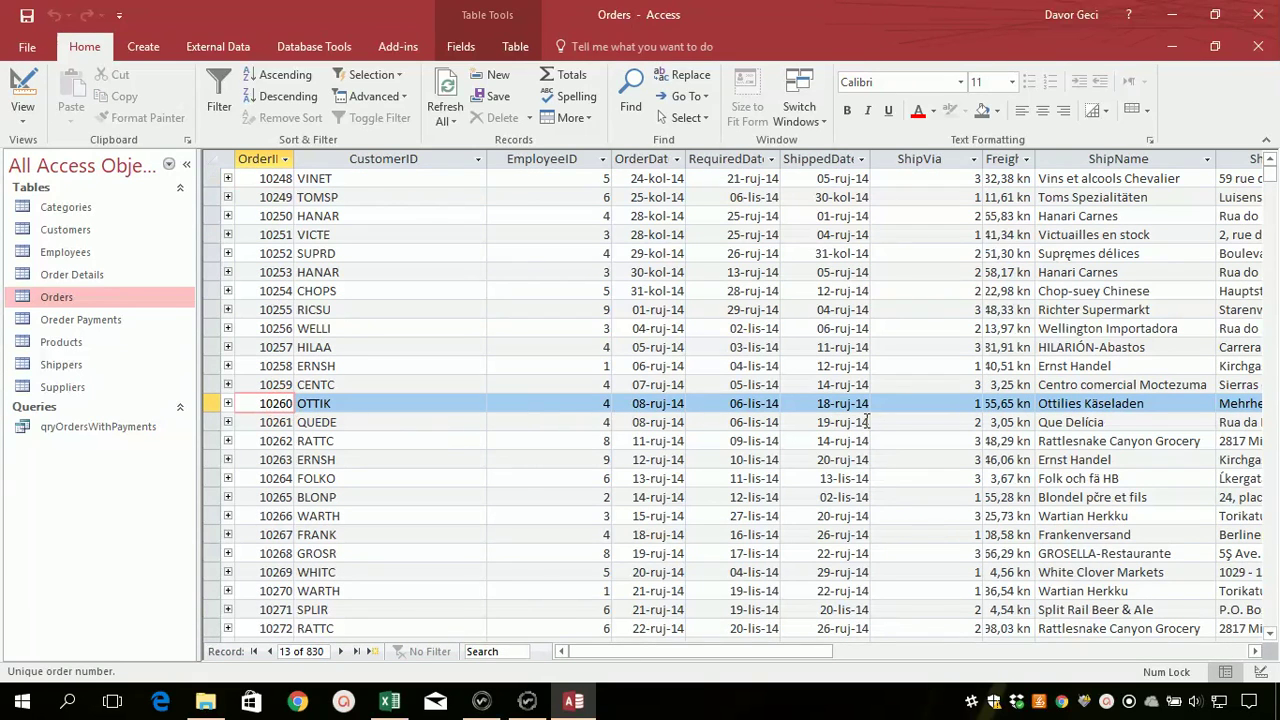
left_click_drag(992, 404, 1026, 404)
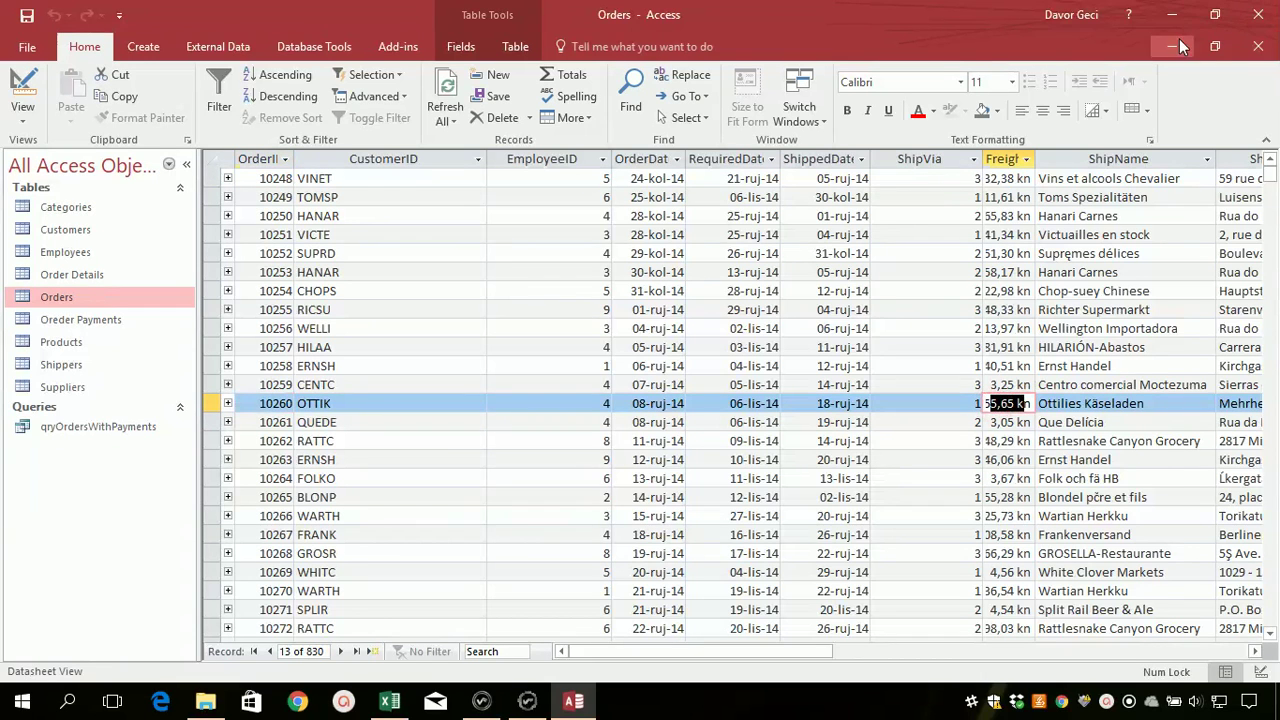
left_click(1258, 46)
left_click(1262, 15)
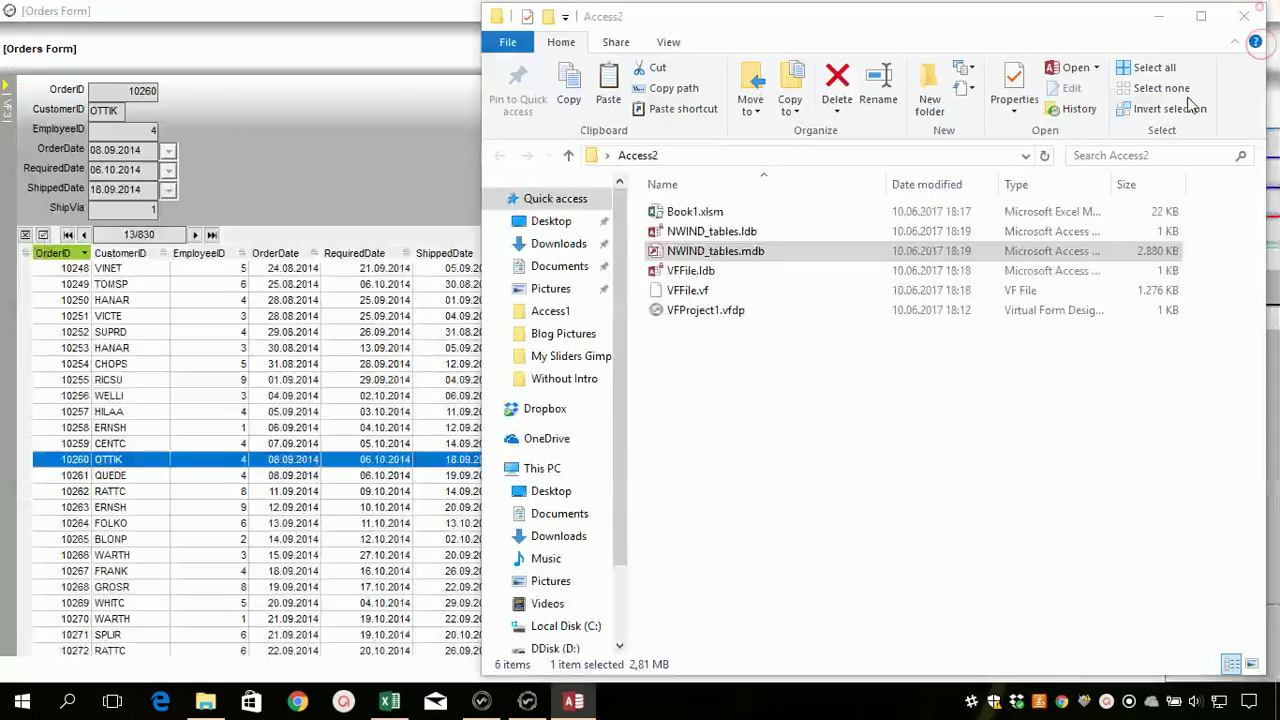
Browse the Orders Form through orders 10265, 10257 and 10261 (QUEDE), then close it
left_click(196, 417)
left_click(196, 539)
left_click(283, 411)
left_click(423, 477)
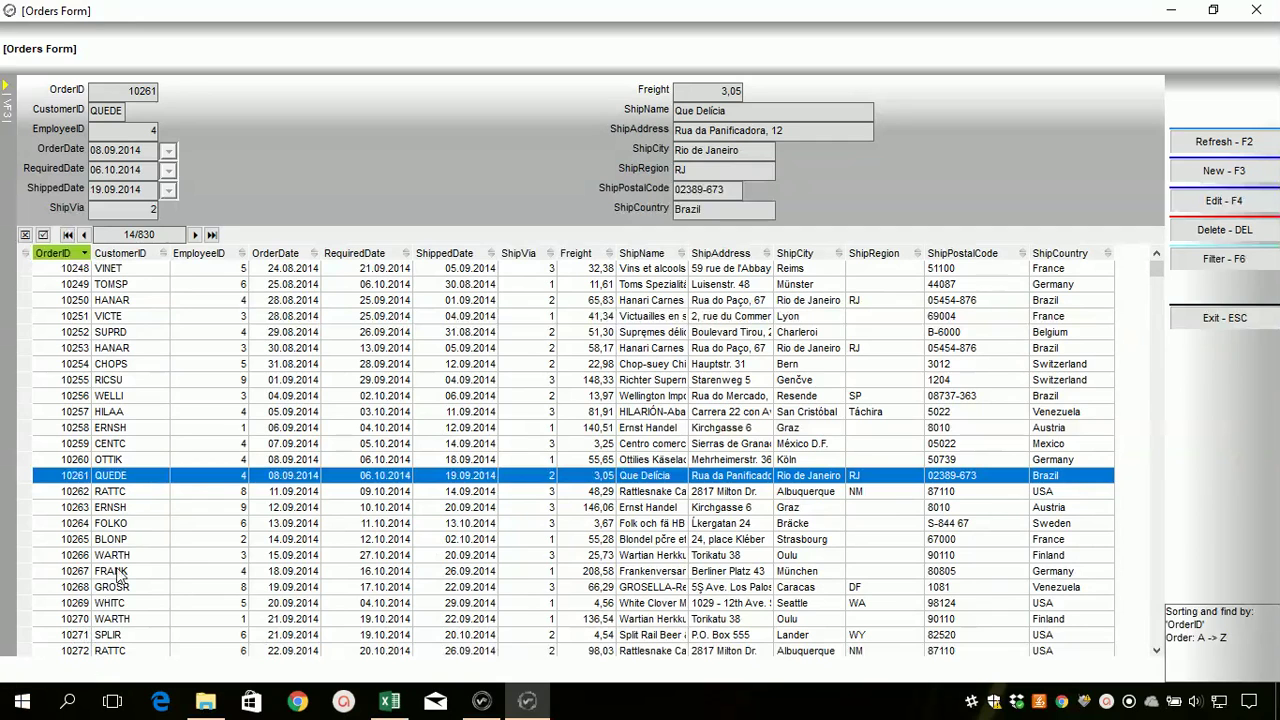
left_click(1210, 330)
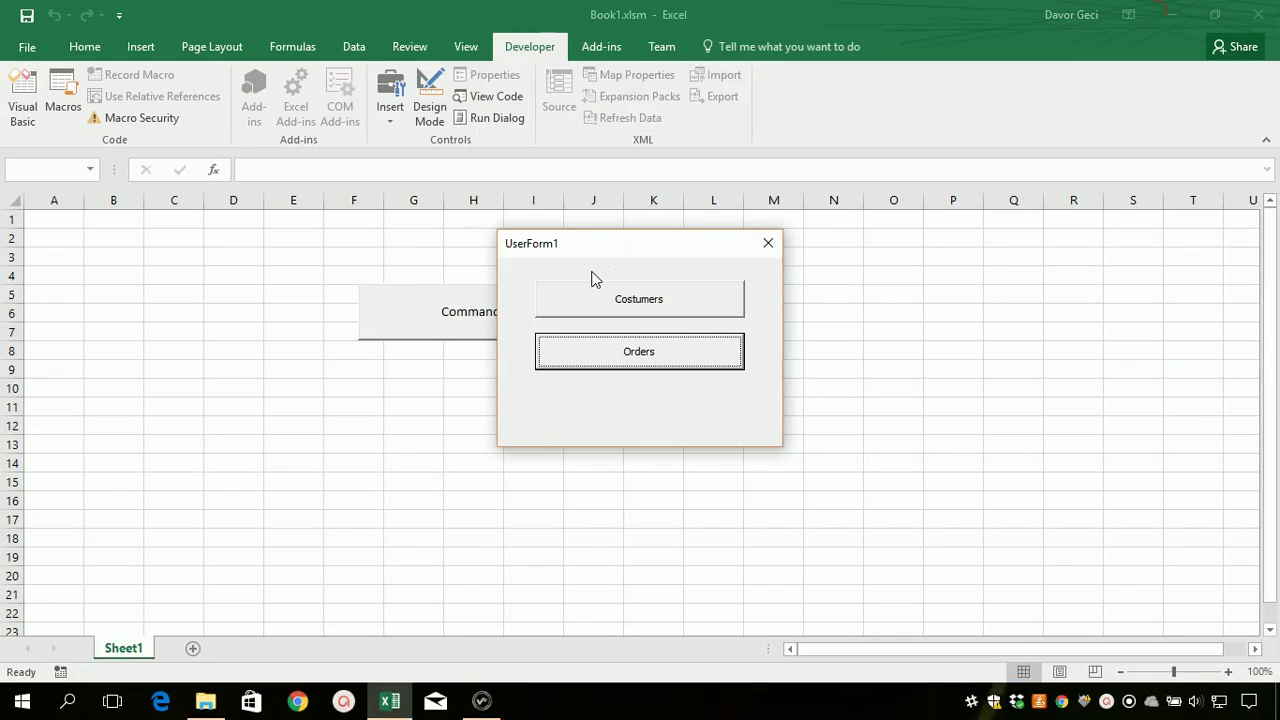
Close the UserForm1 launcher, minimize Excel and bring back the Virtual Form Designer
left_click(767, 243)
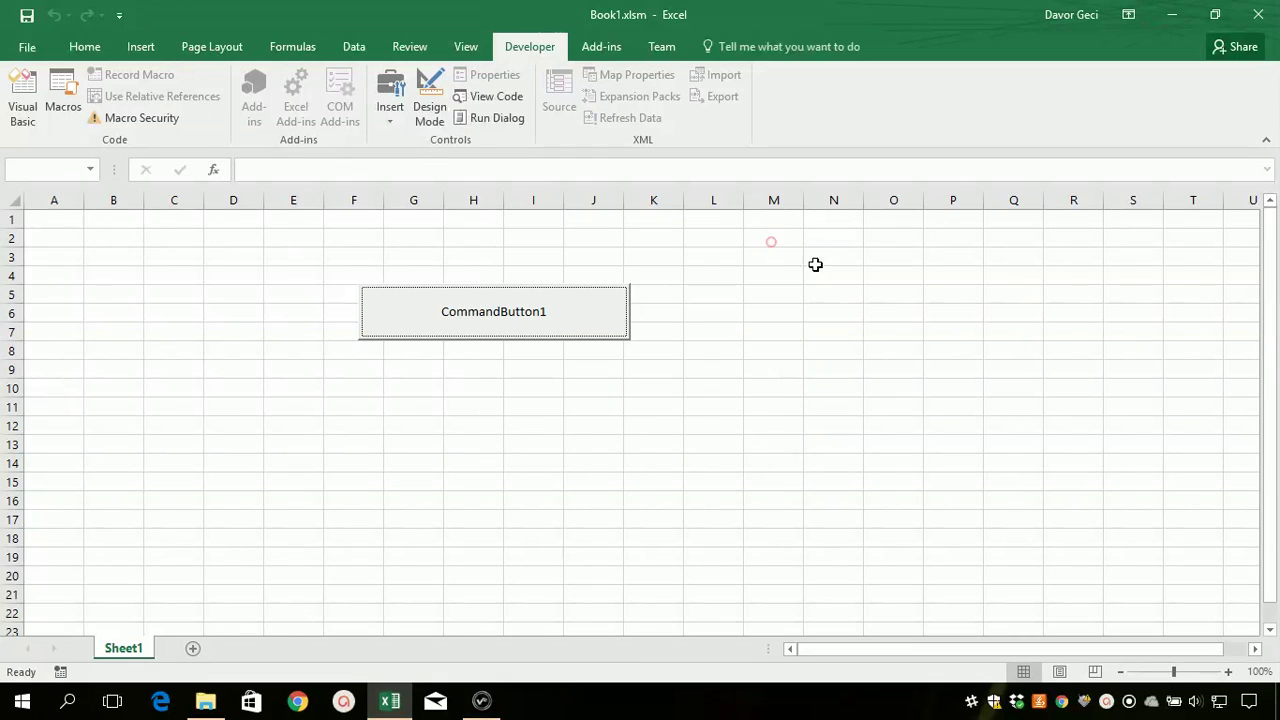
left_click(1170, 18)
left_click(488, 566)
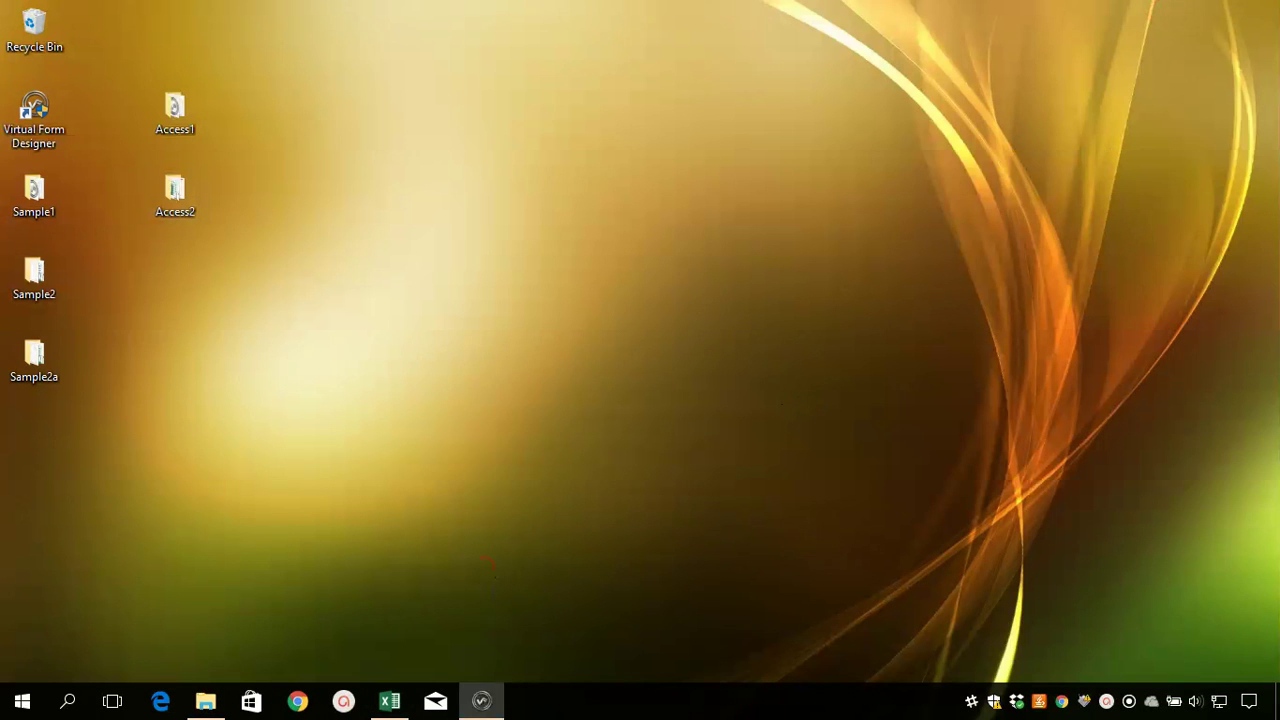
left_click(481, 700)
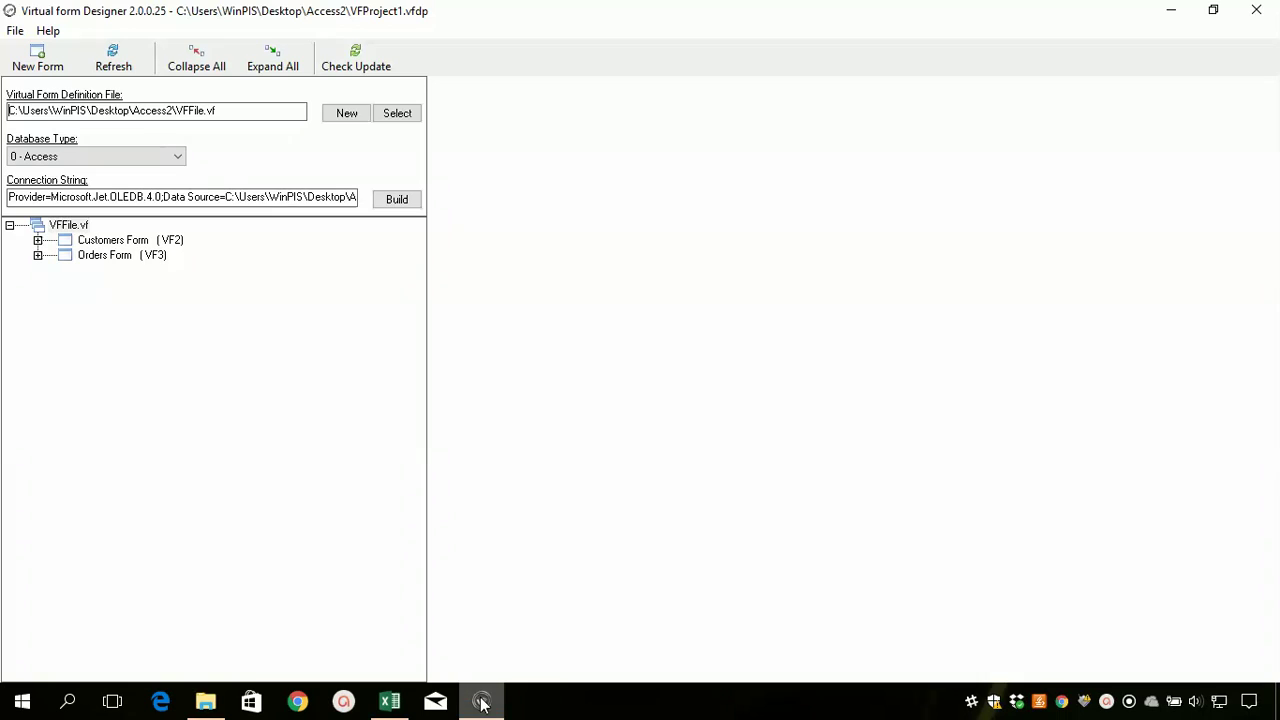
Expand the Orders Form and add a new relationship under Relationships
left_click(38, 256)
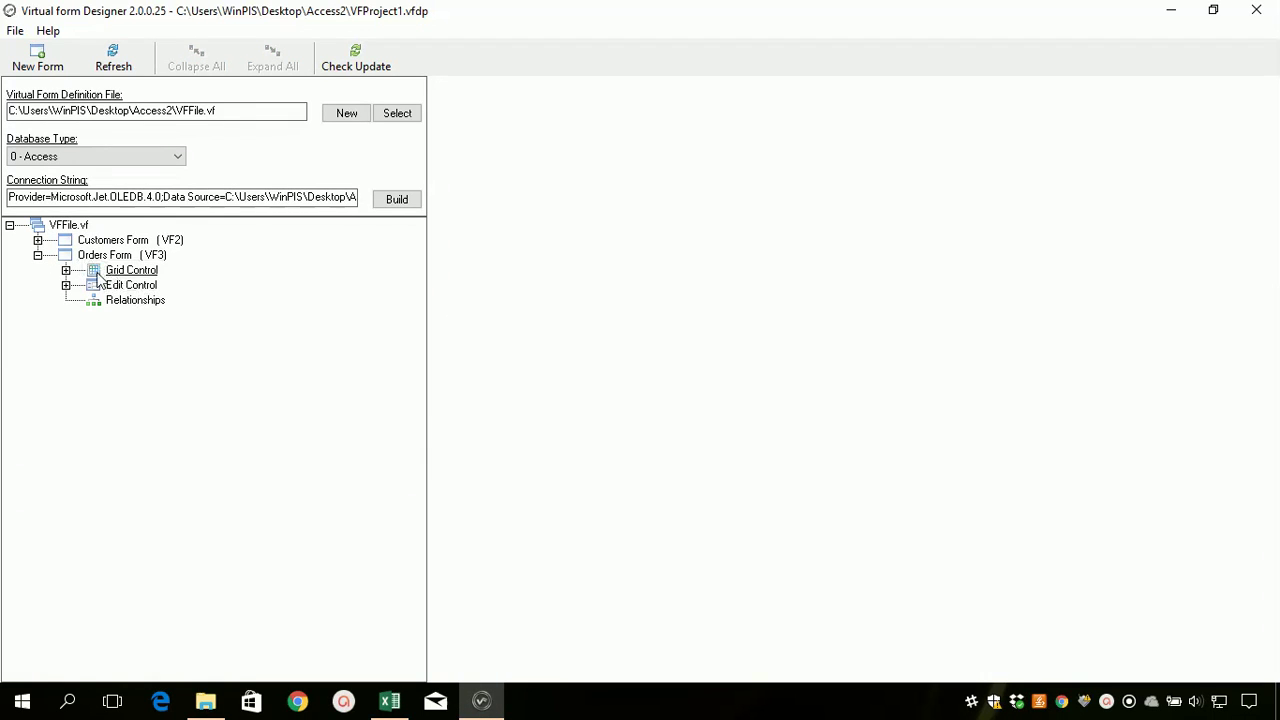
right_click(134, 301)
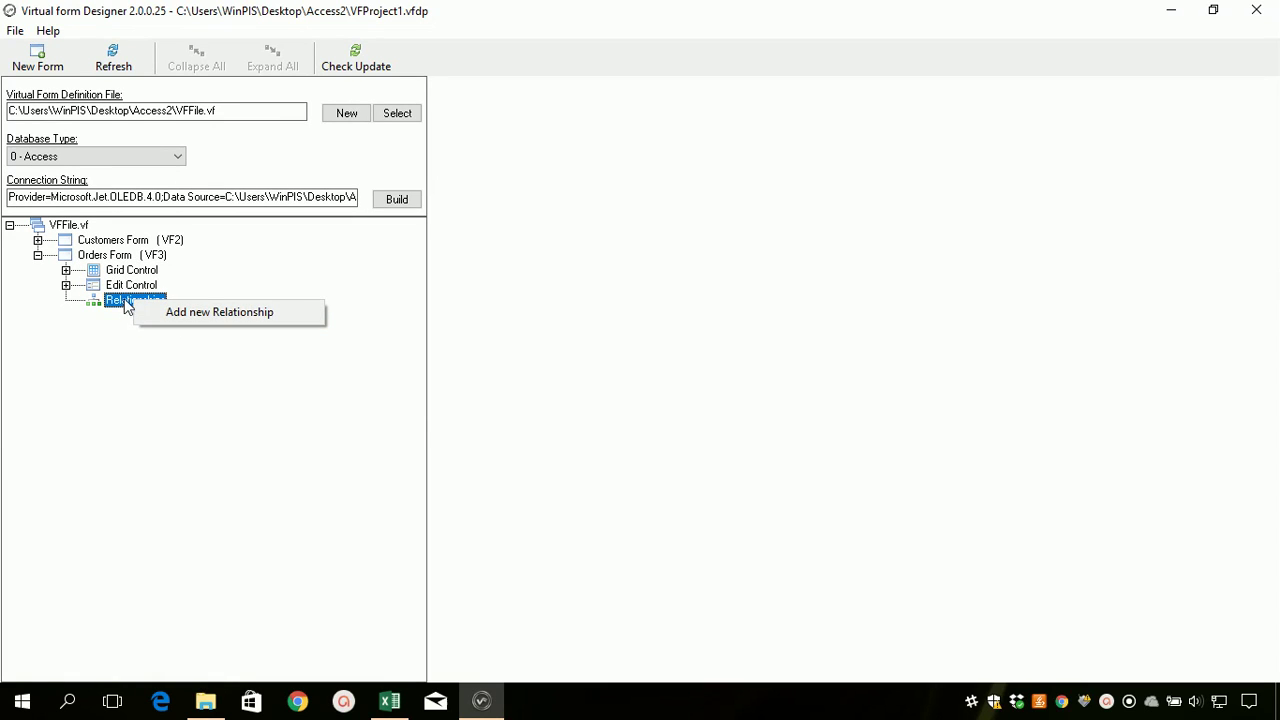
left_click(207, 314)
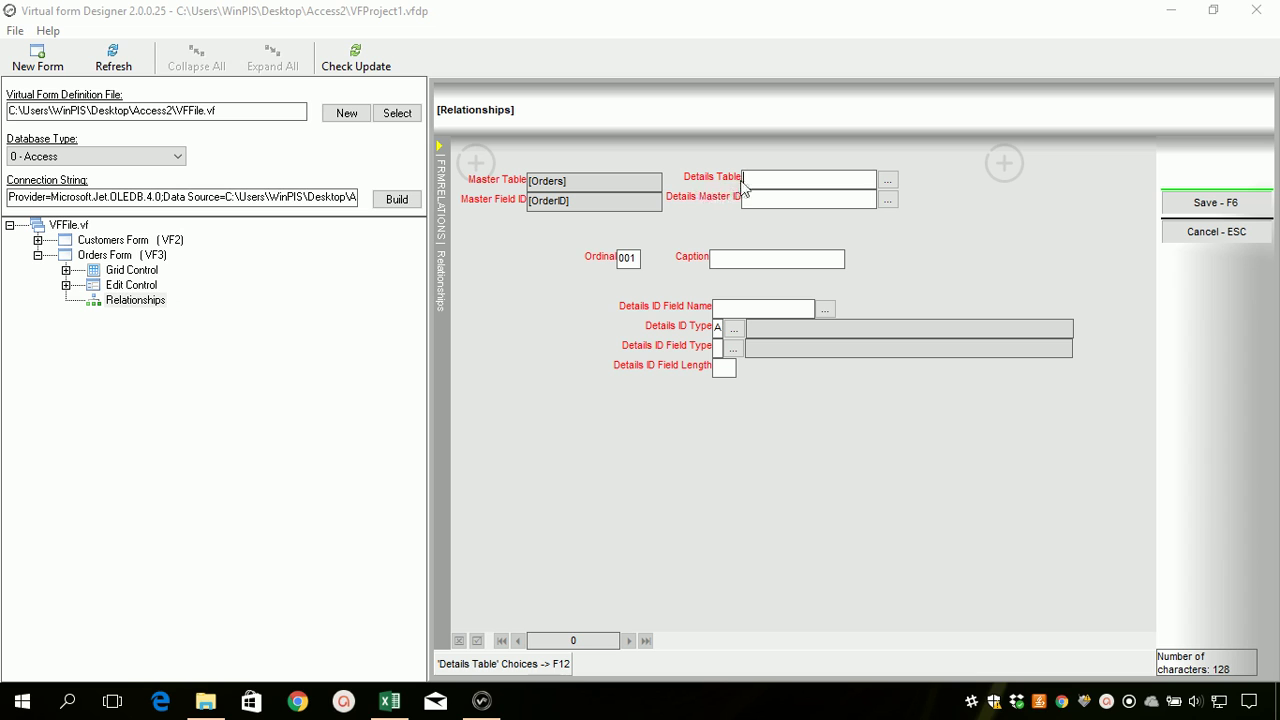
Choose [Order Details] as the details table and open its field list for Details Master ID
left_click(888, 181)
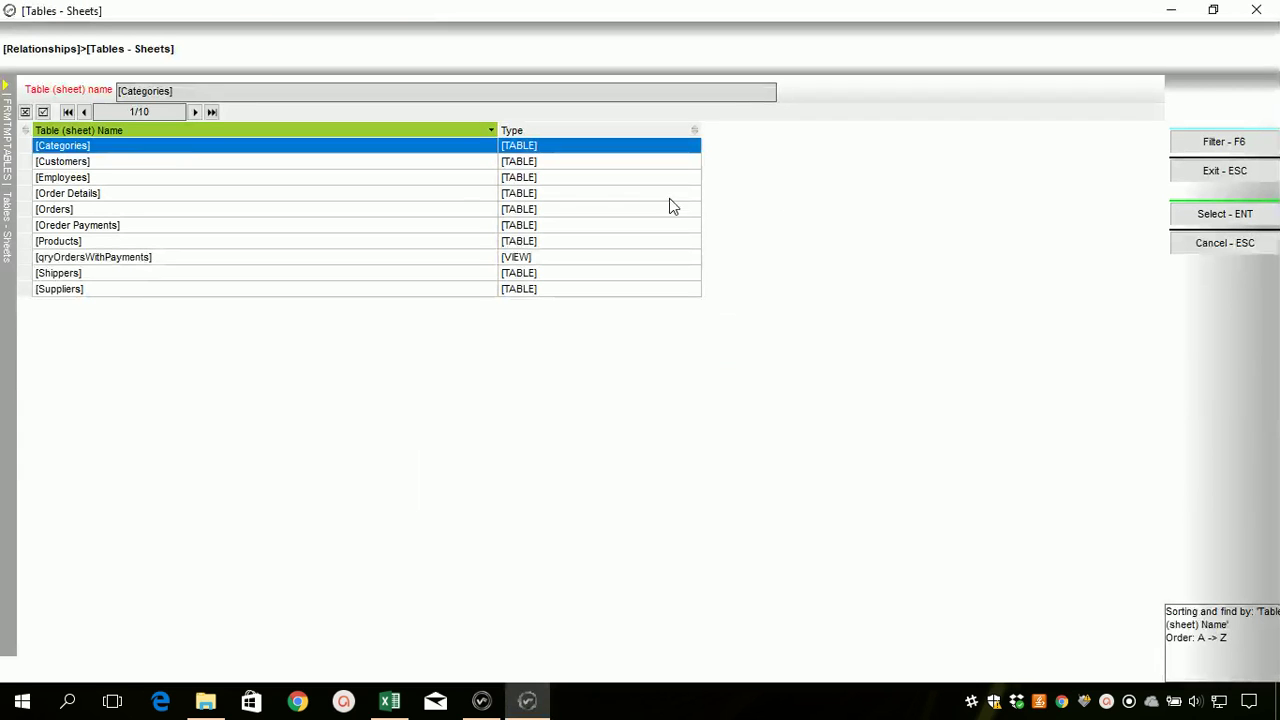
left_click(84, 196)
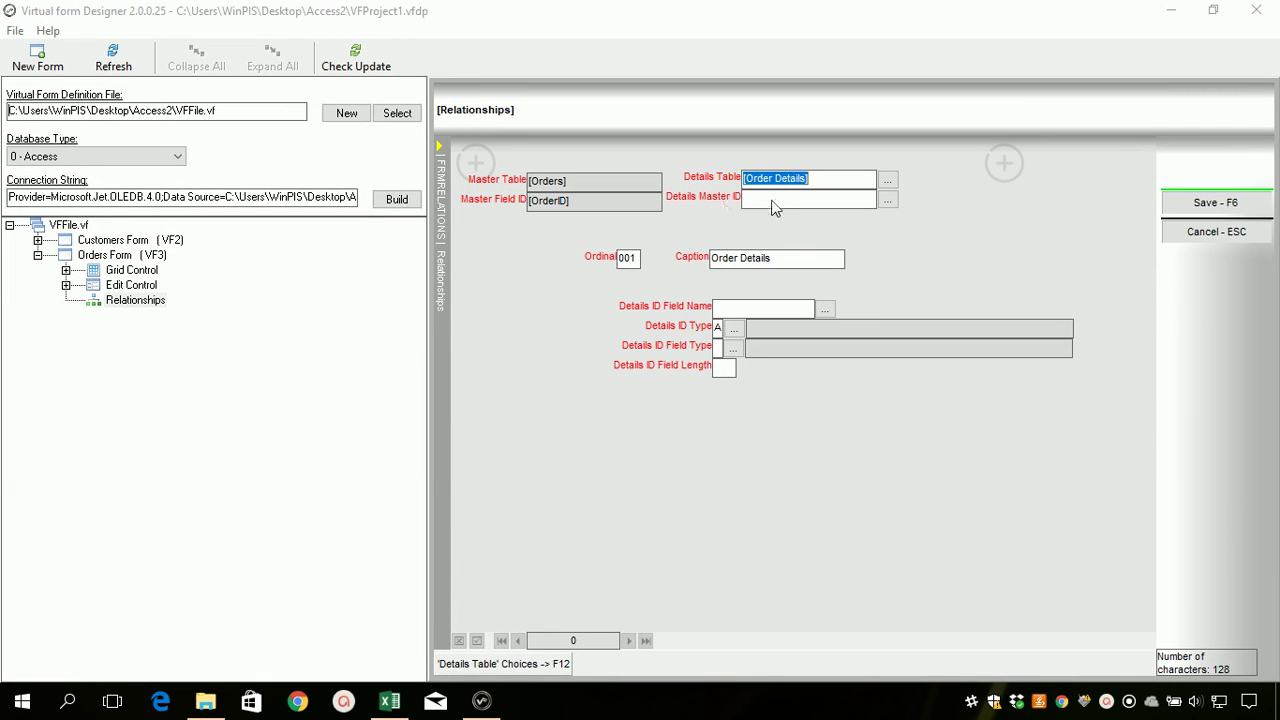
left_click(769, 204)
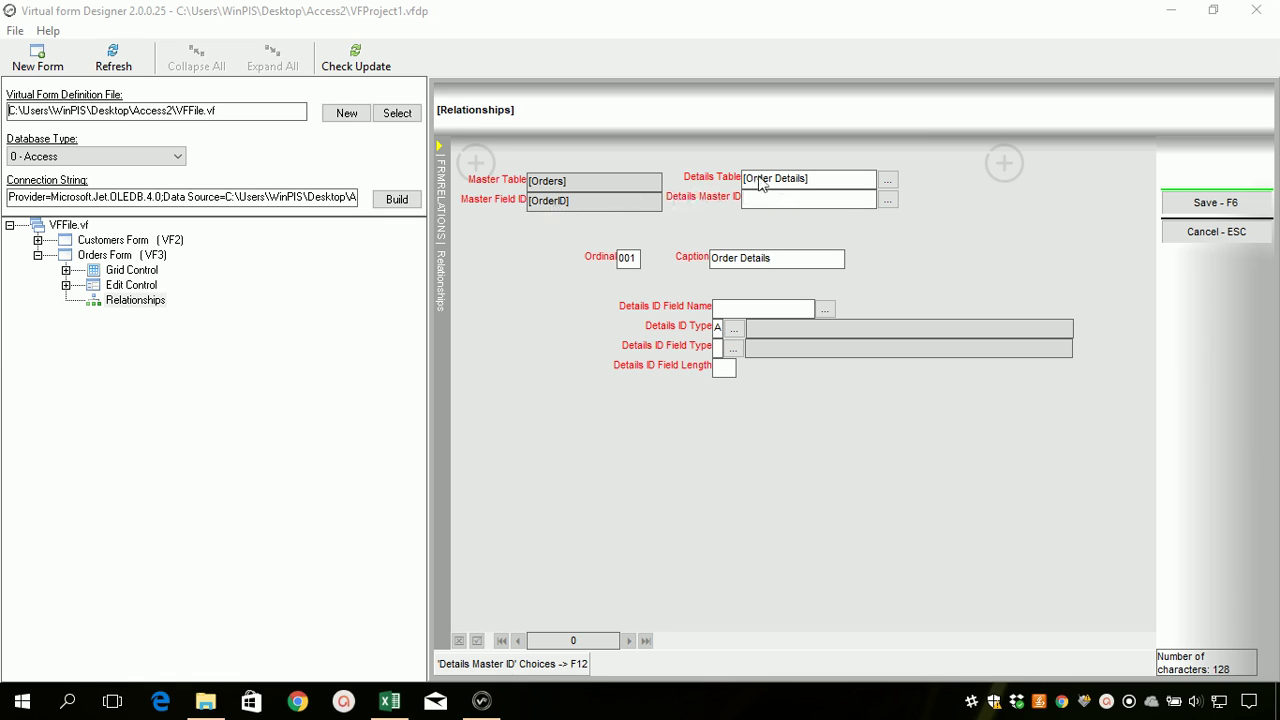
left_click(888, 199)
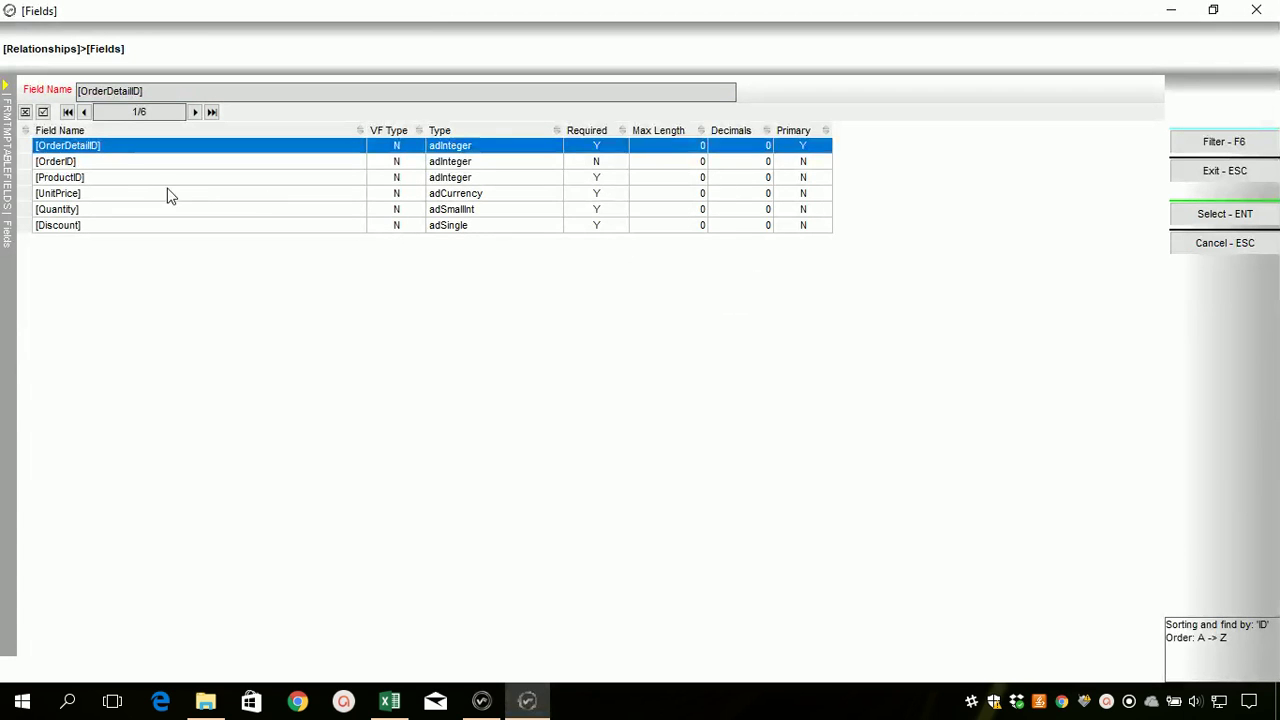
Set Details Master ID to [OrderID] and move on to the Order Details caption
left_click(58, 163)
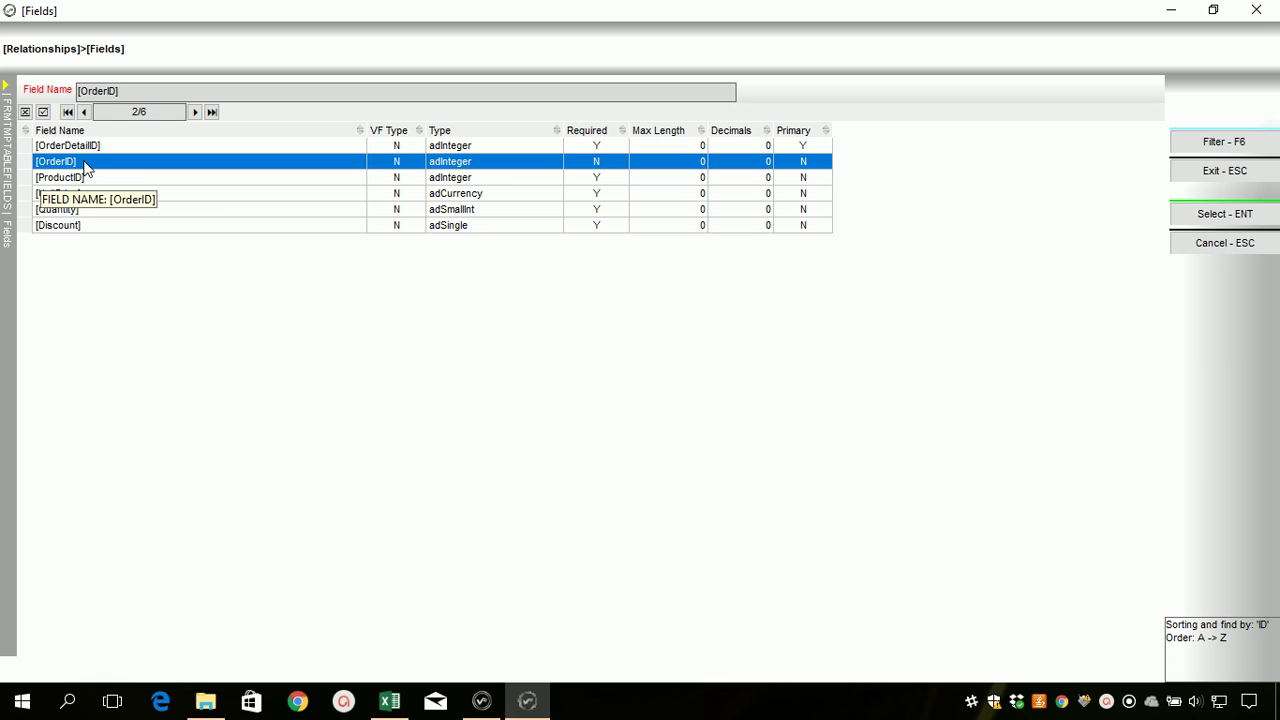
left_click(1206, 218)
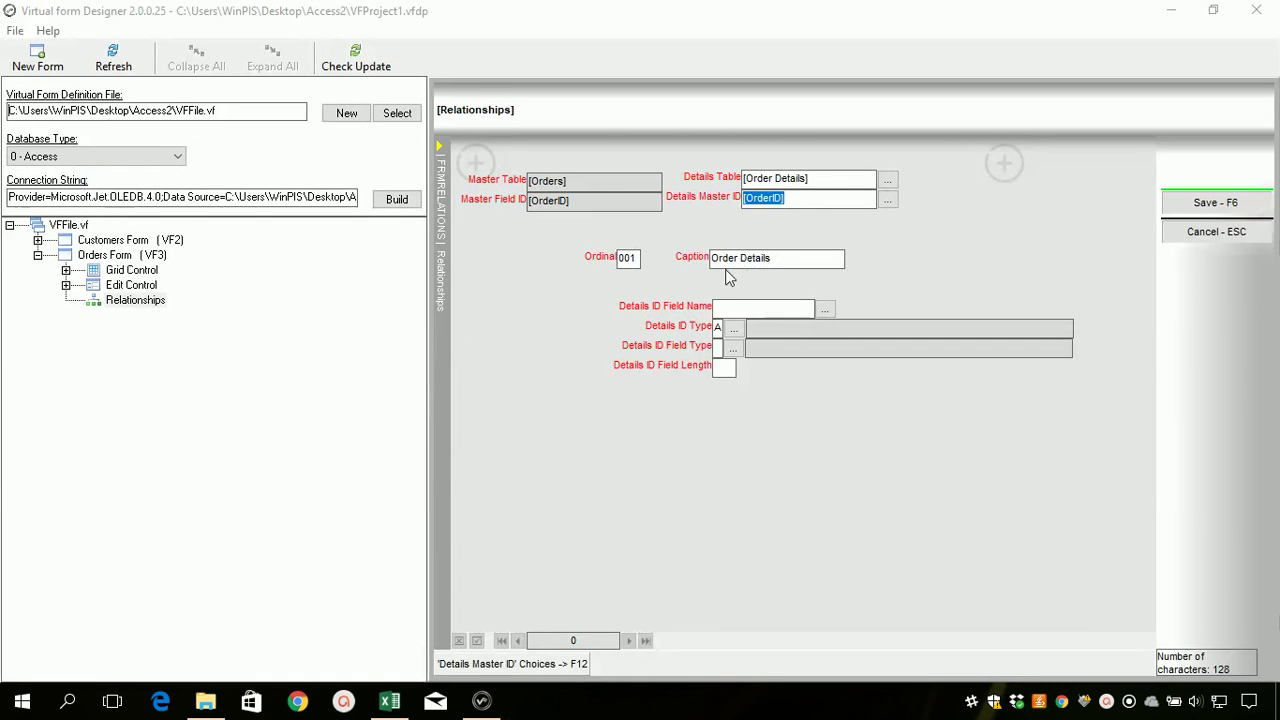
left_click(744, 262)
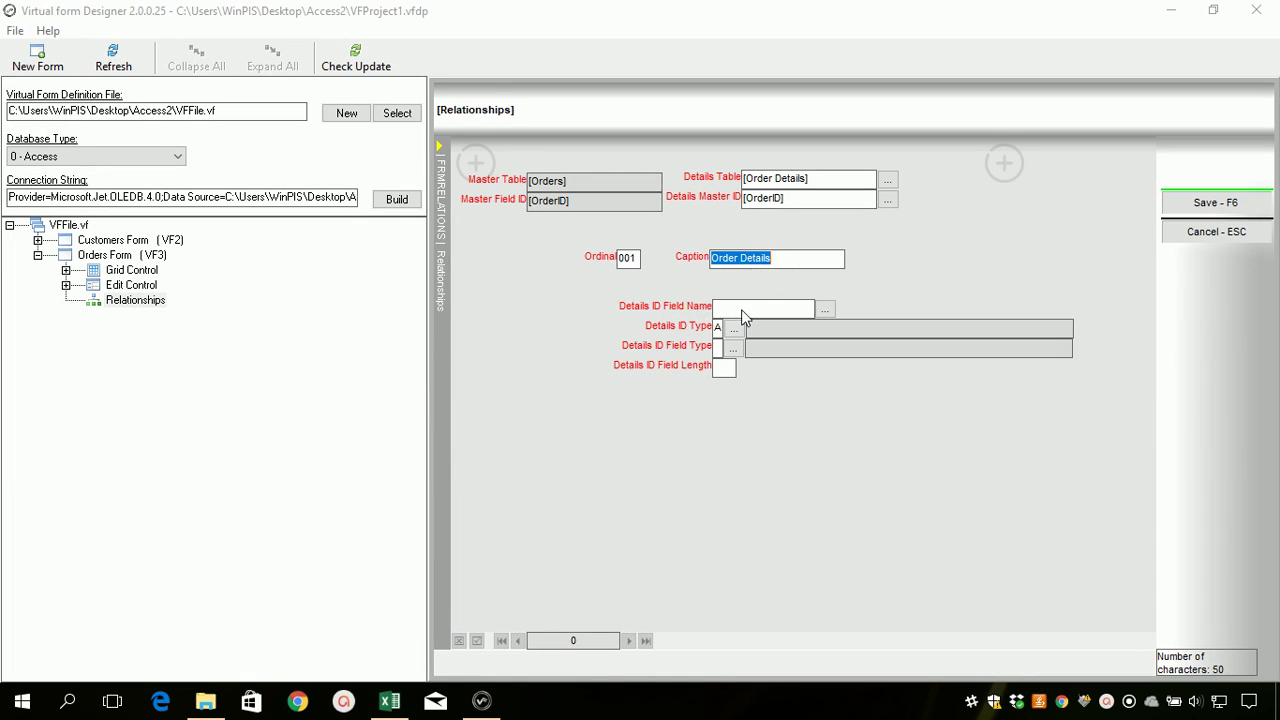
Make [OrderDetailID] the numeric (N) details ID field and save the relationship
left_click(742, 310)
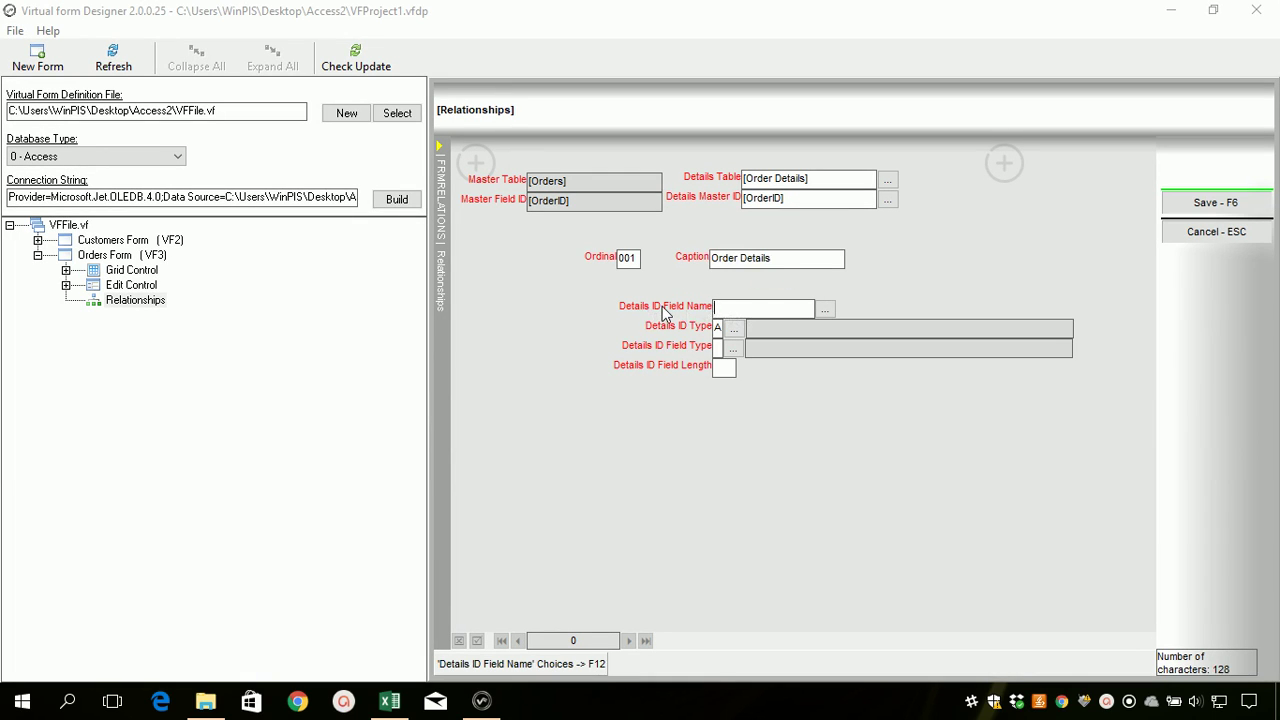
left_click(826, 310)
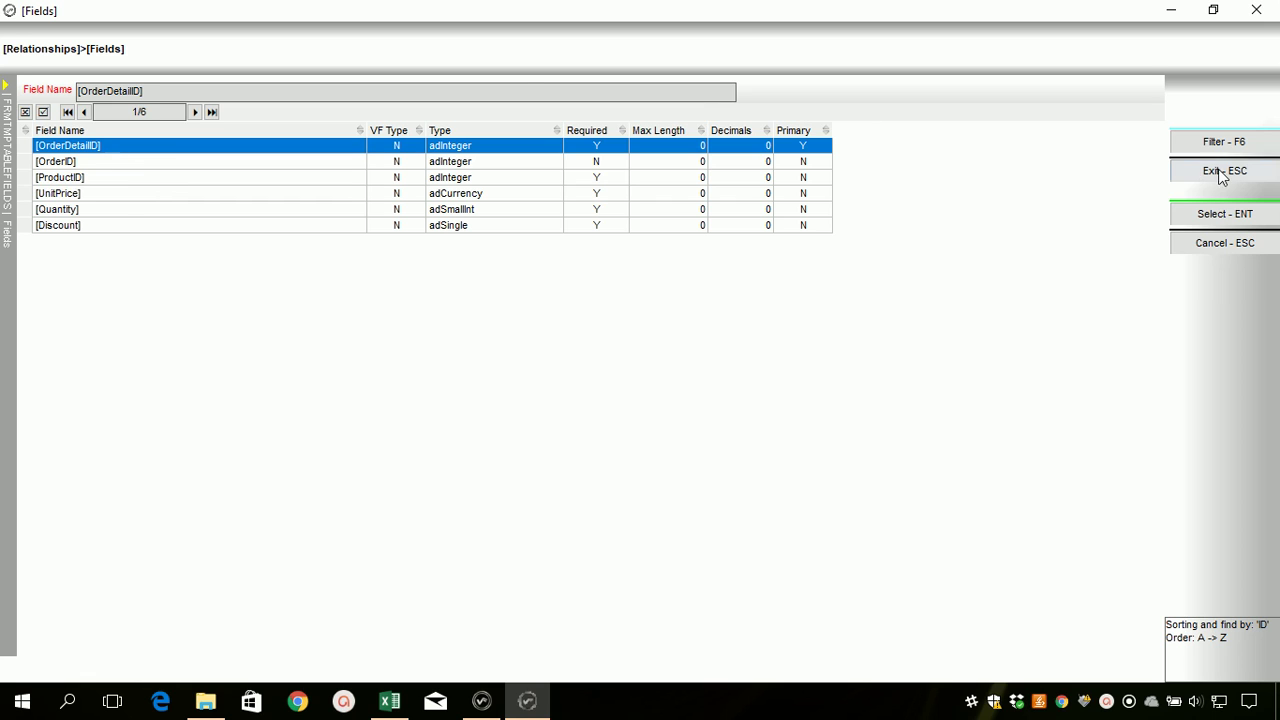
left_click(1222, 214)
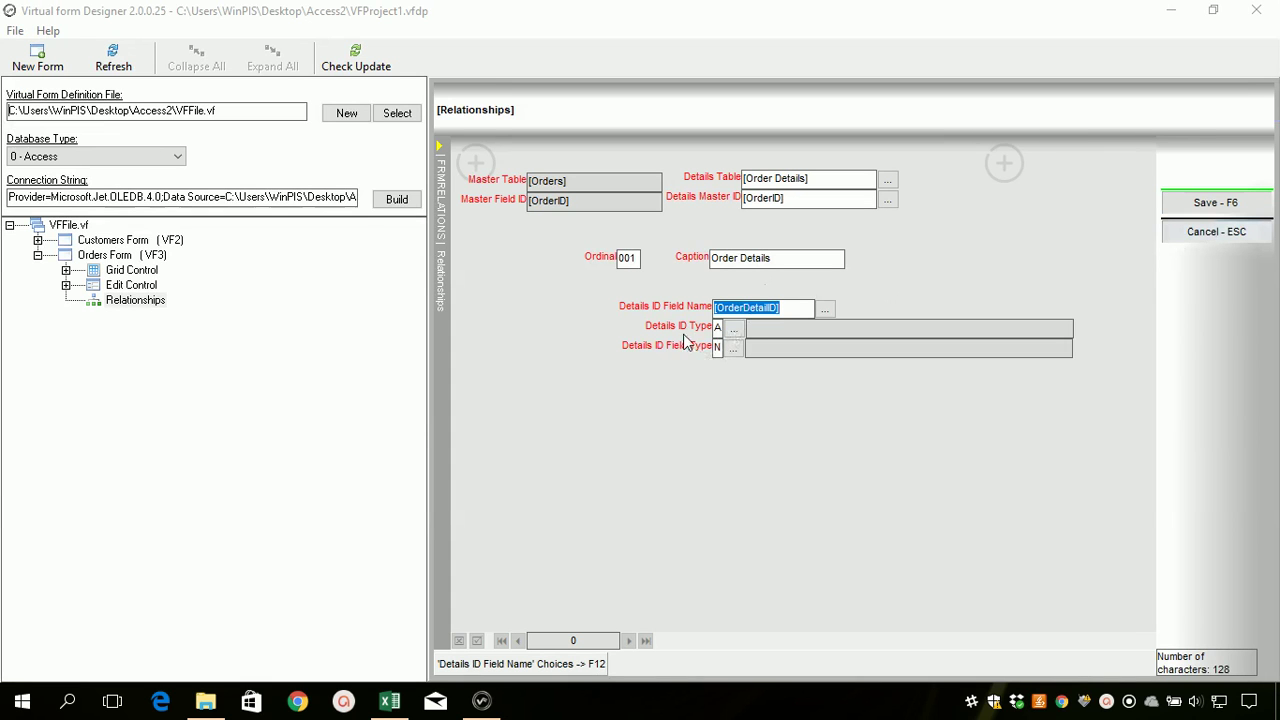
left_click(717, 328)
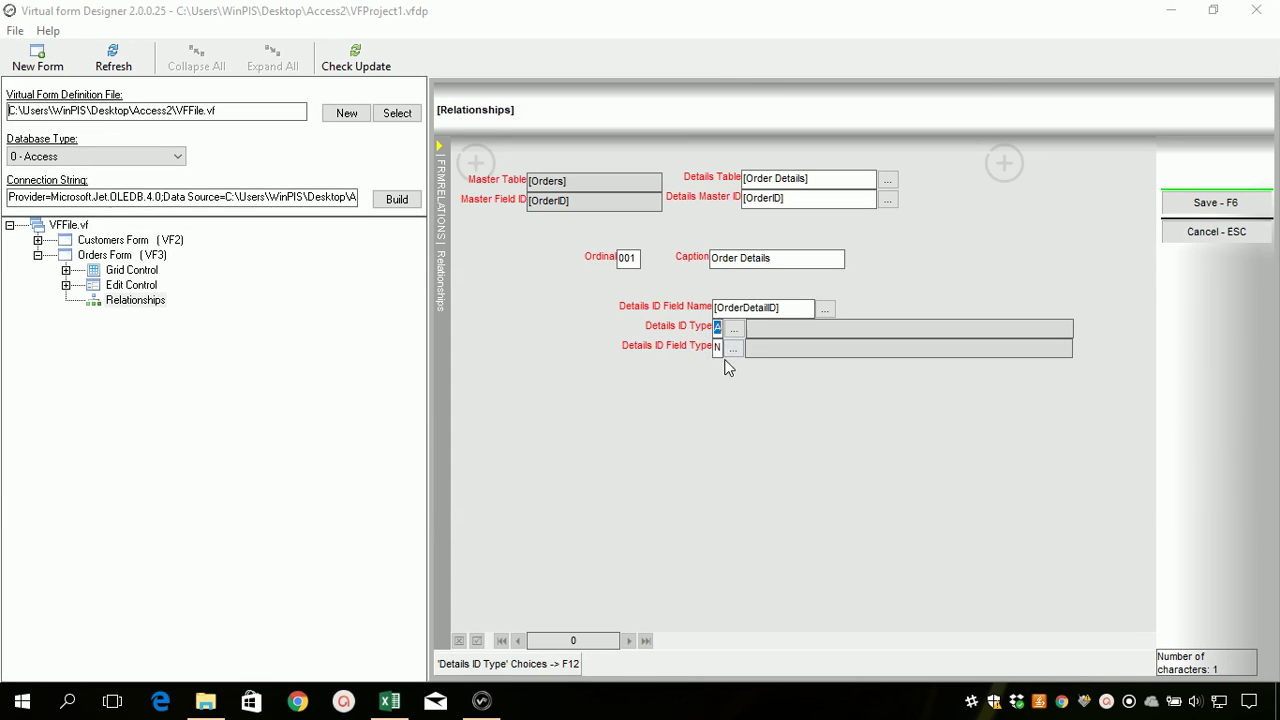
left_click(716, 347)
type("N")
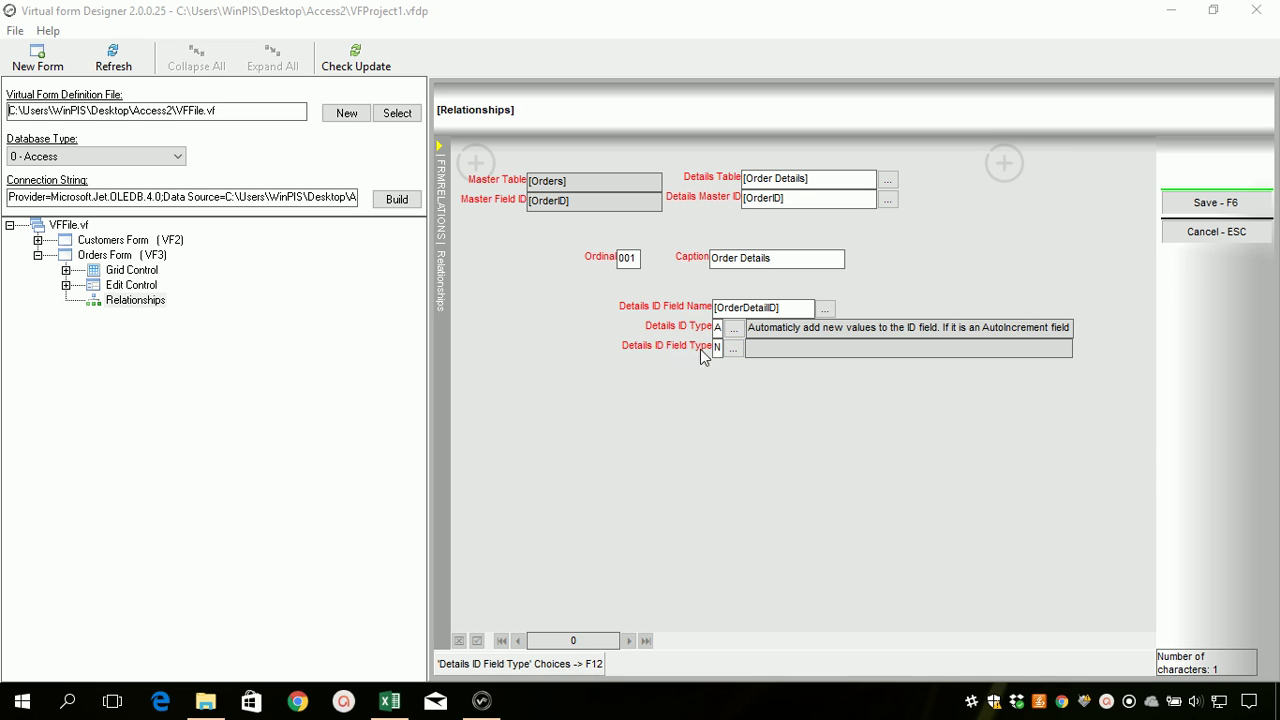
left_click(716, 327)
left_click(1192, 206)
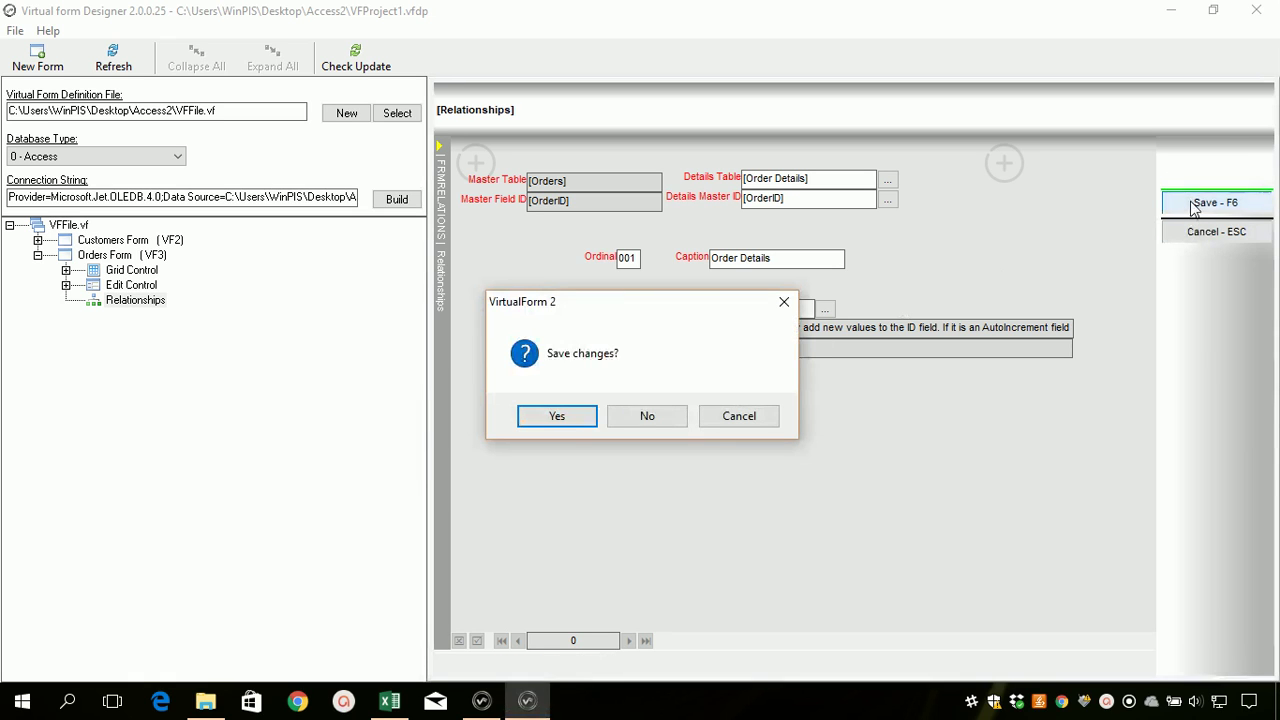
Confirm the save and add ProductID, UnitPrice, Quantity and Discount as grid columns
left_click(564, 418)
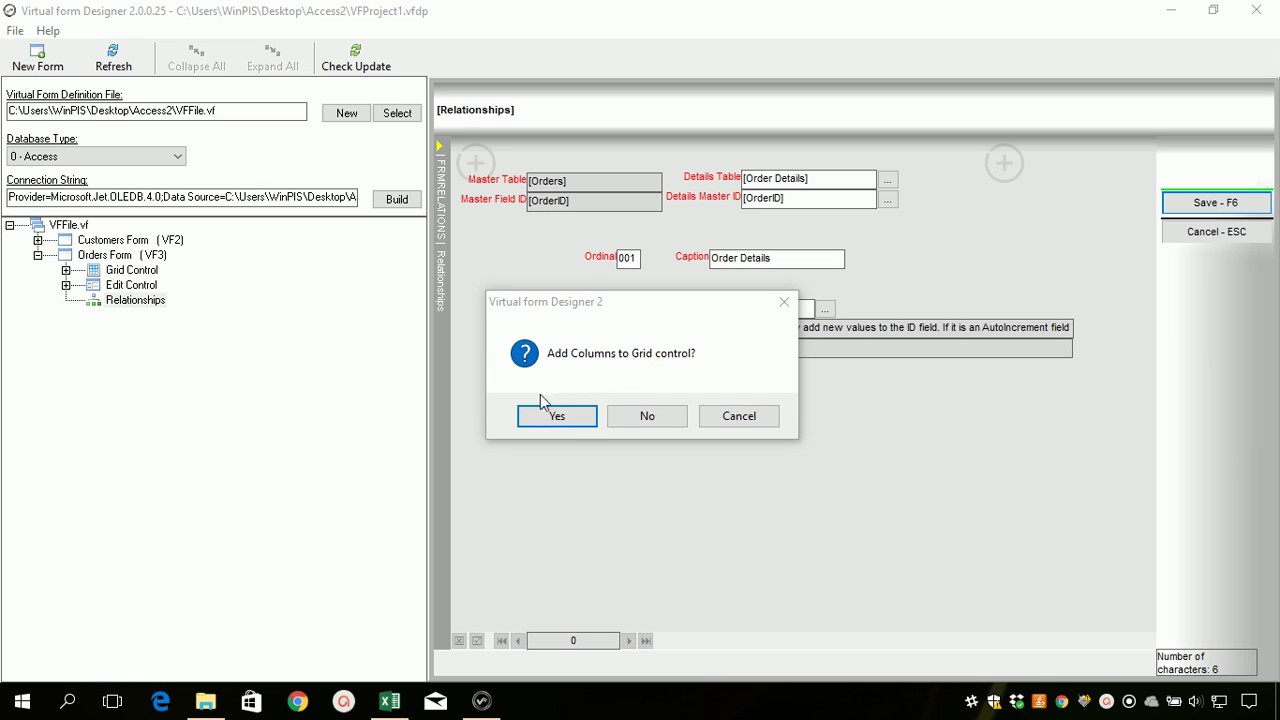
left_click(557, 416)
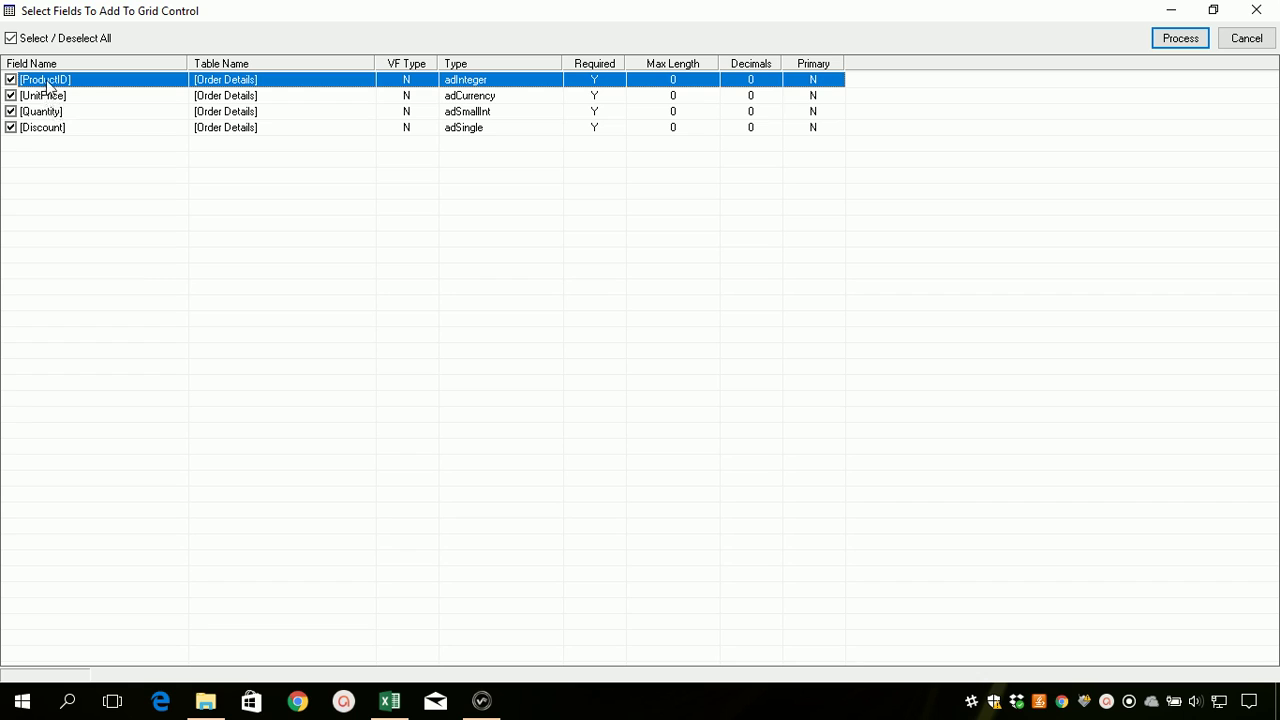
left_click(1178, 42)
left_click(667, 420)
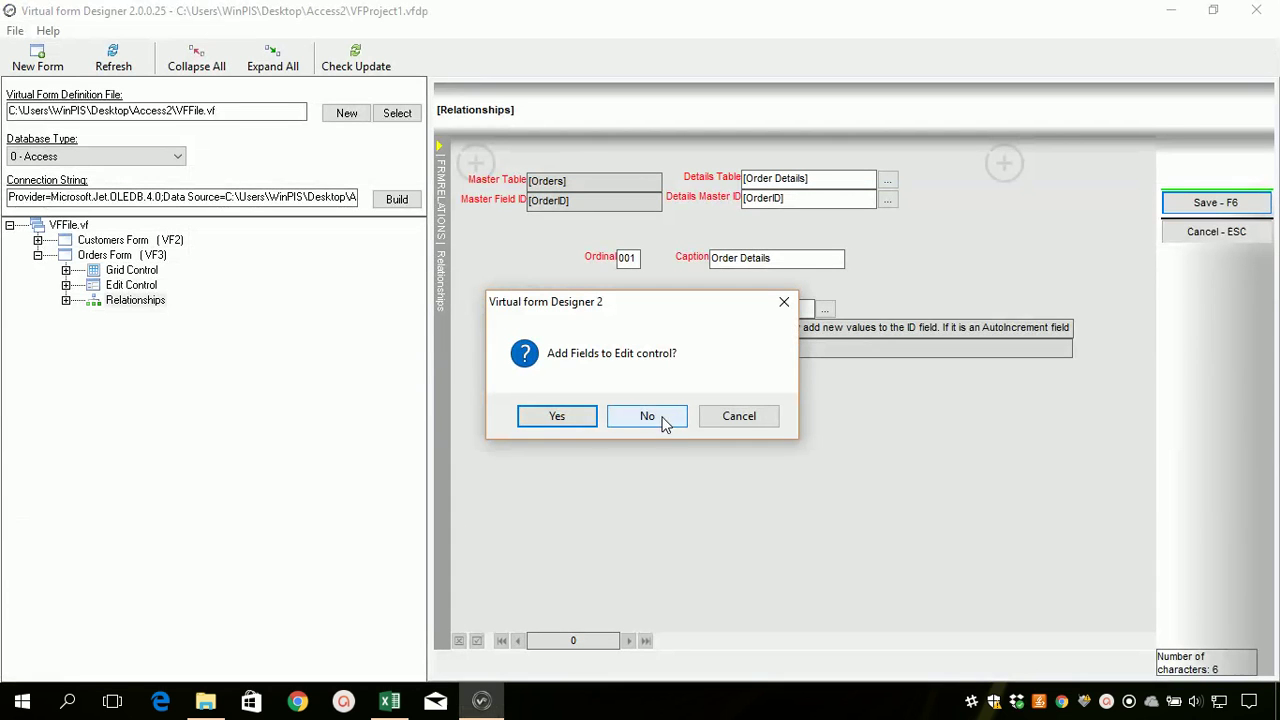
Add the same four fields to the edit control and show Order Details under Relationships
left_click(560, 415)
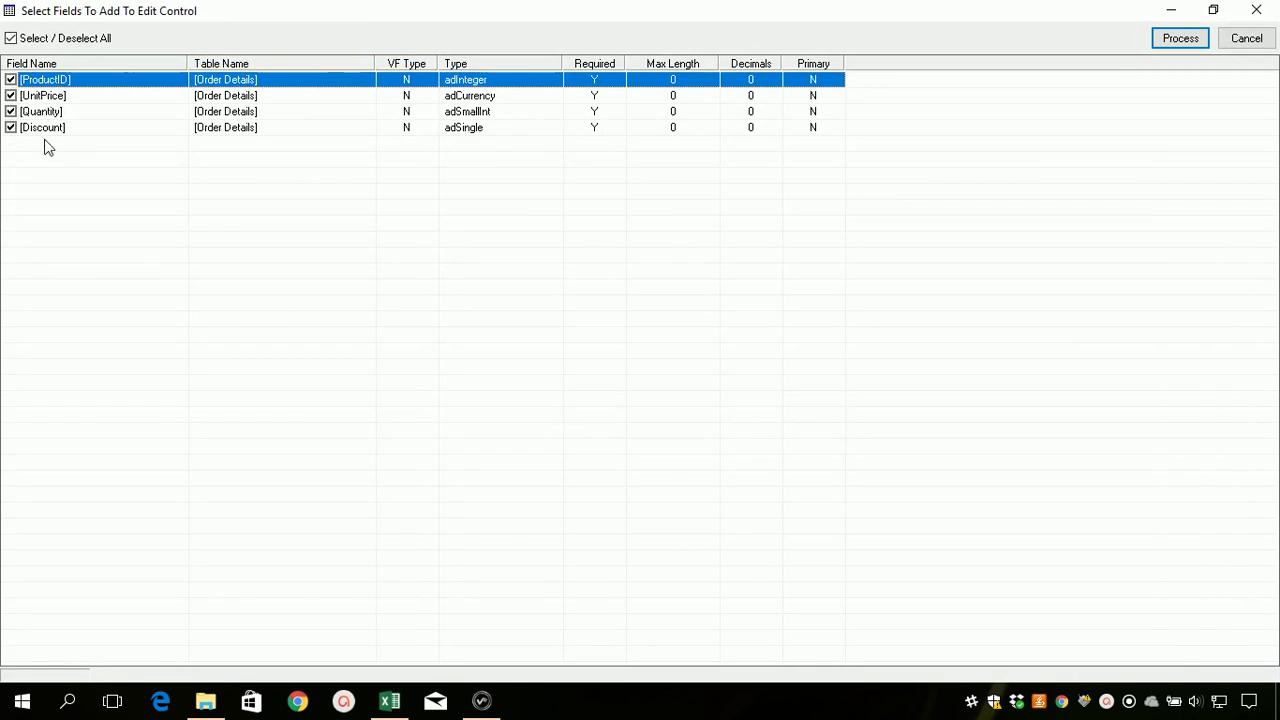
left_click(1178, 37)
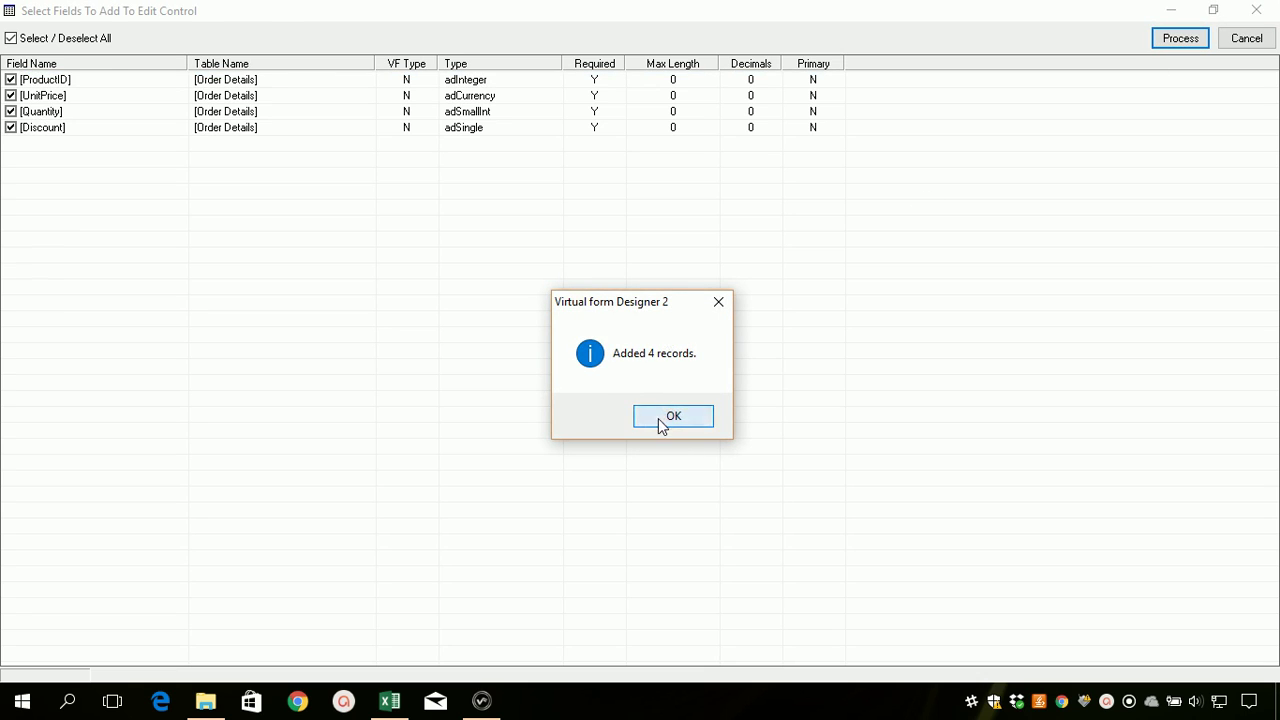
left_click(666, 414)
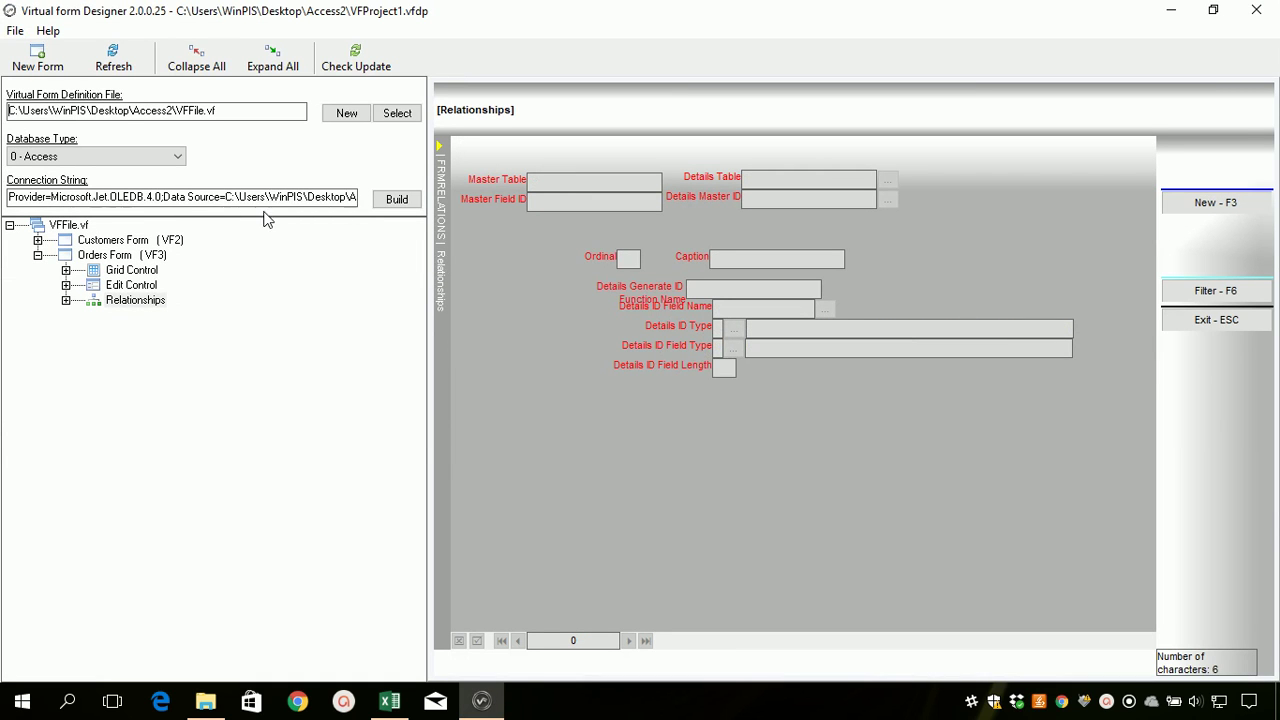
left_click(65, 300)
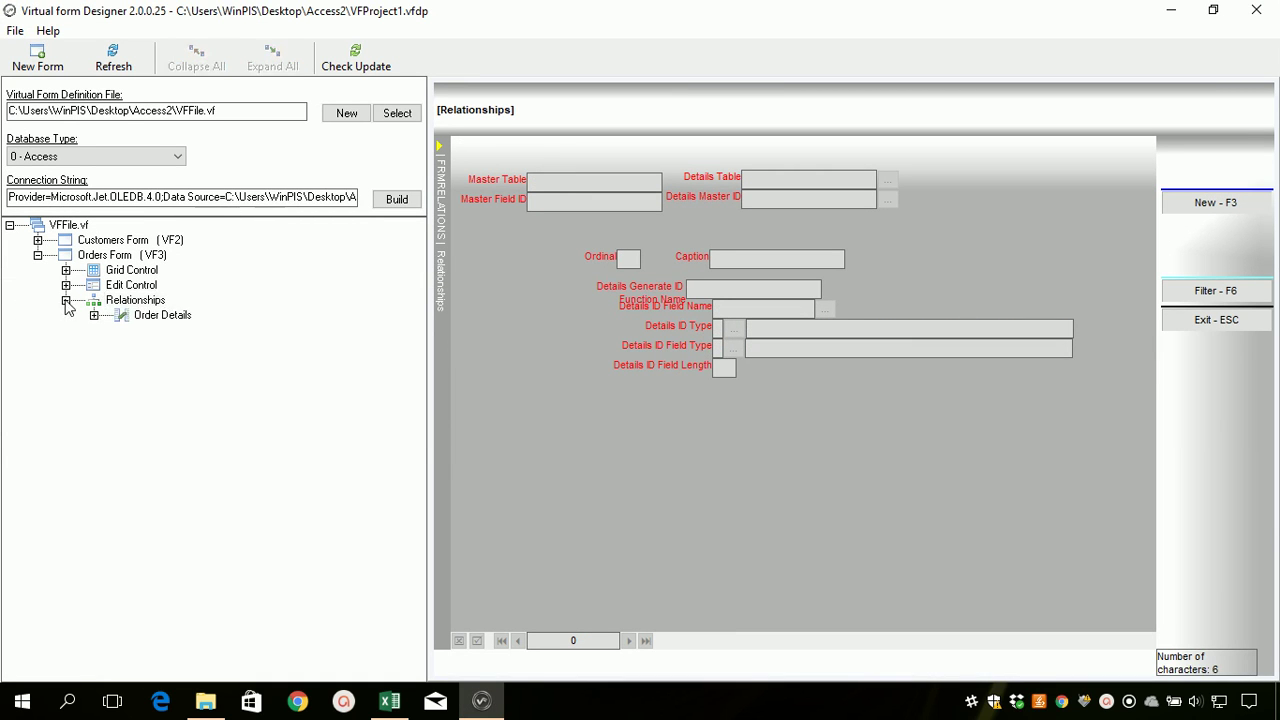
Inspect the Edit Control, then expand Order Details under Relationships to show its controls
left_click(127, 286)
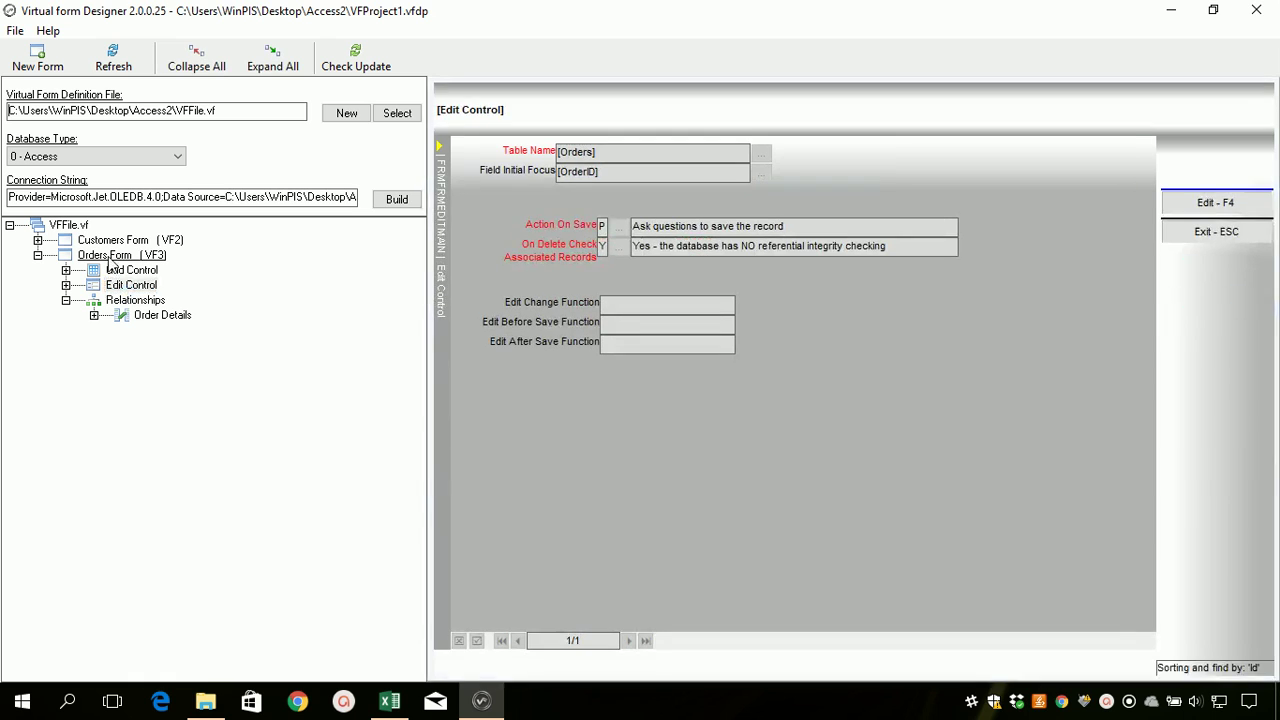
left_click(130, 301)
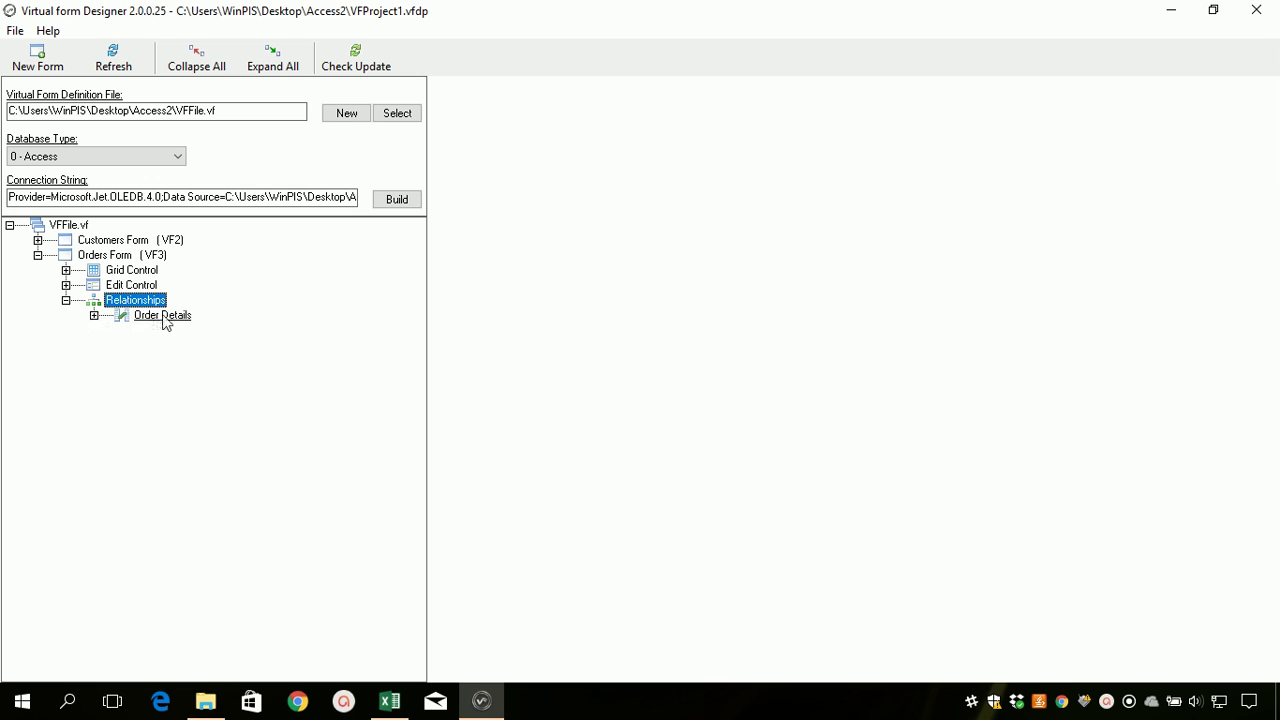
left_click(94, 316)
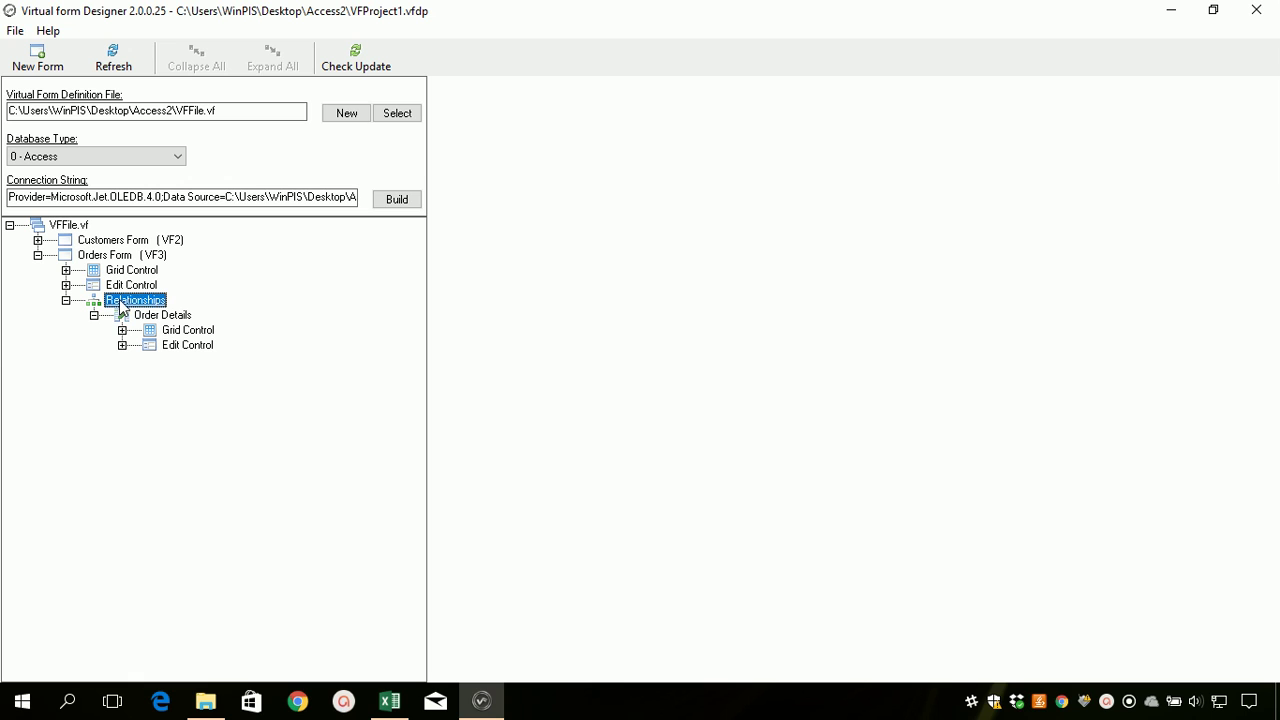
right_click(119, 299)
Add a second relationship with [Oreder Payments] as its details table
left_click(169, 312)
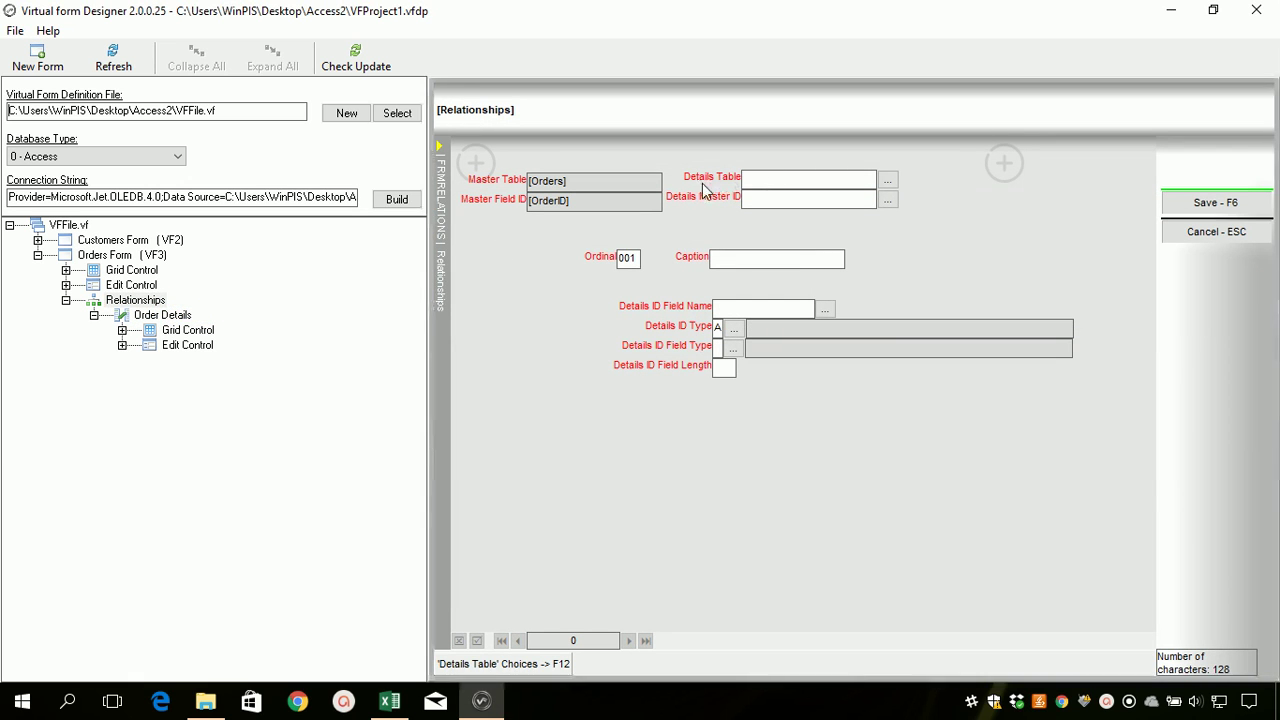
left_click(887, 182)
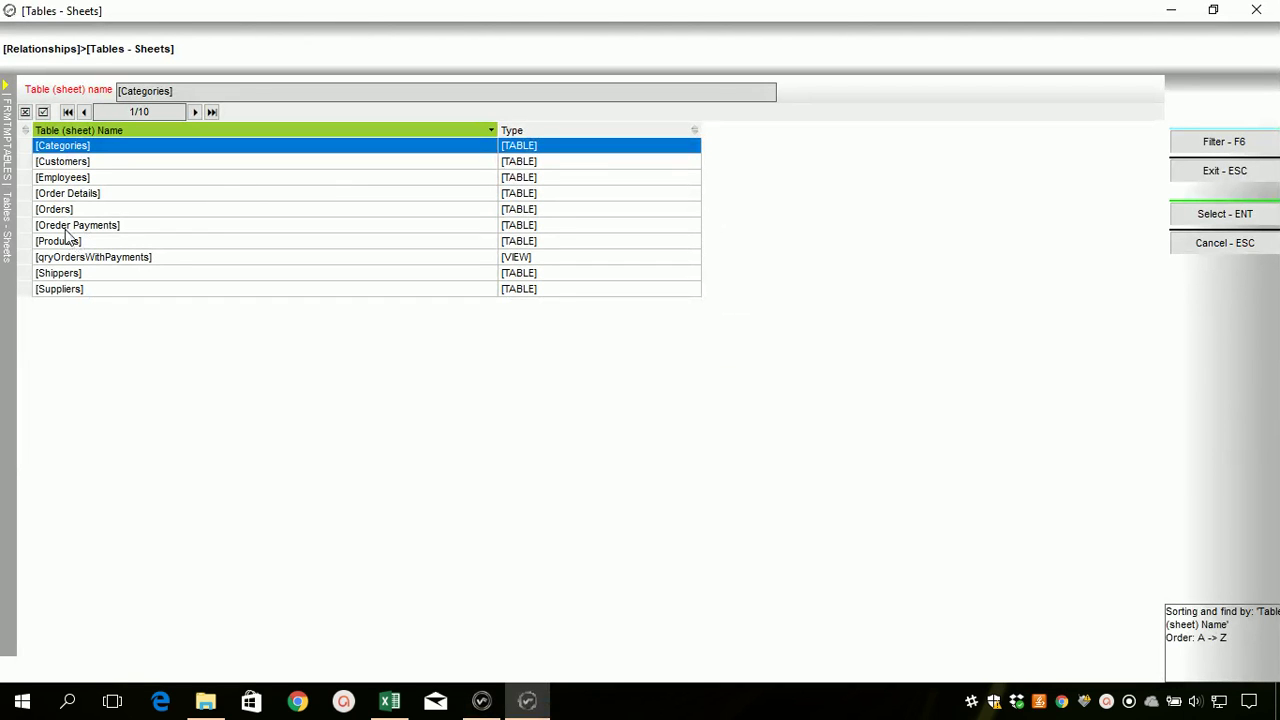
left_click(65, 229)
left_click(1226, 214)
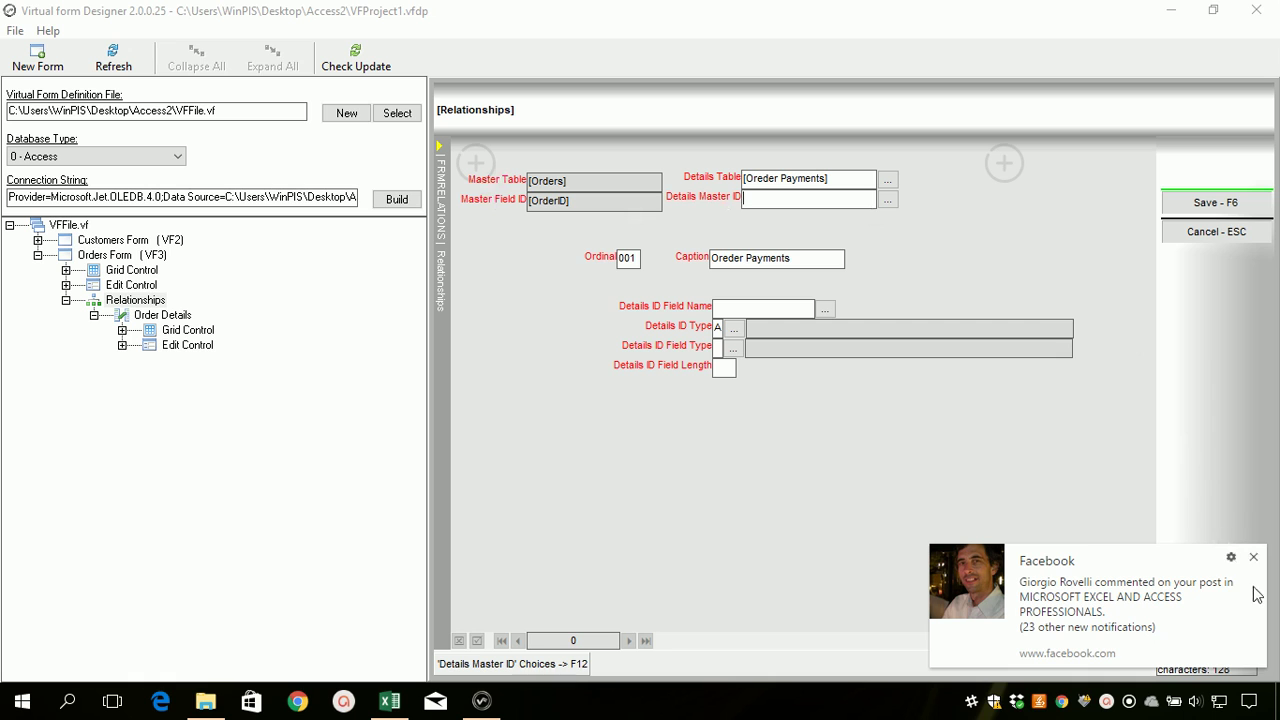
left_click(1254, 558)
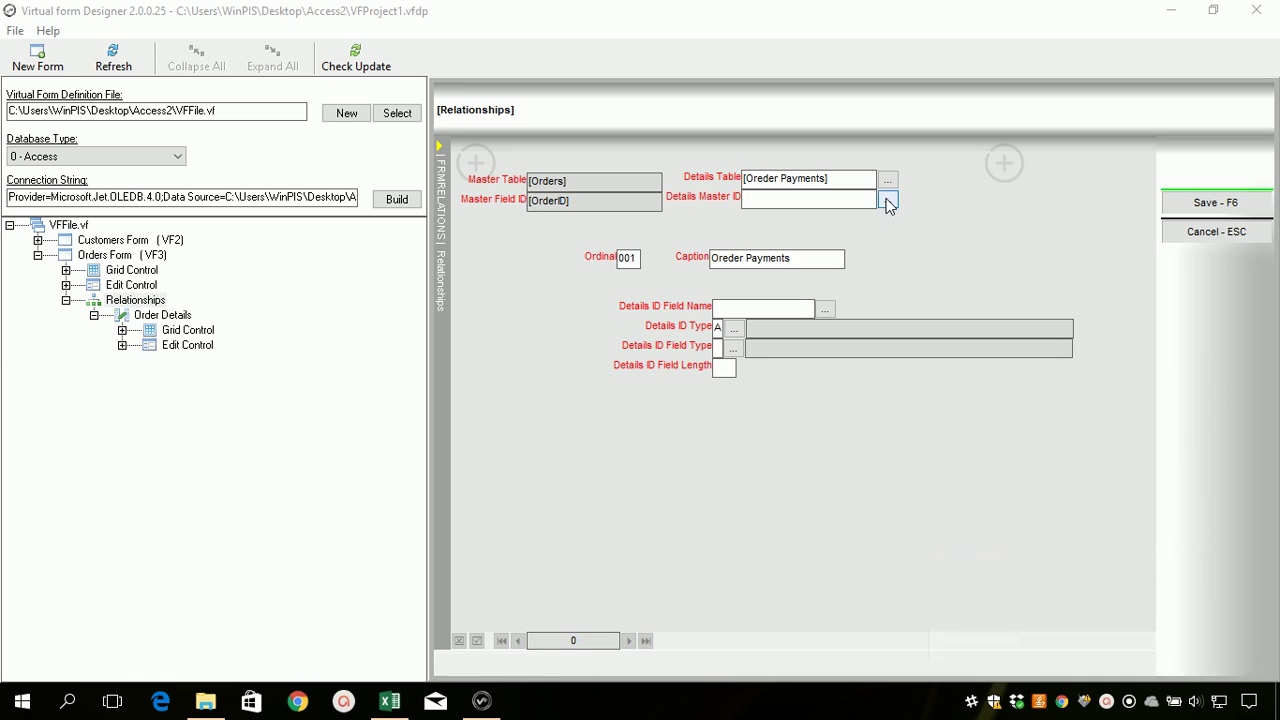
Set the Oreder Payments Details Master ID to [OrderID]
key("Return")
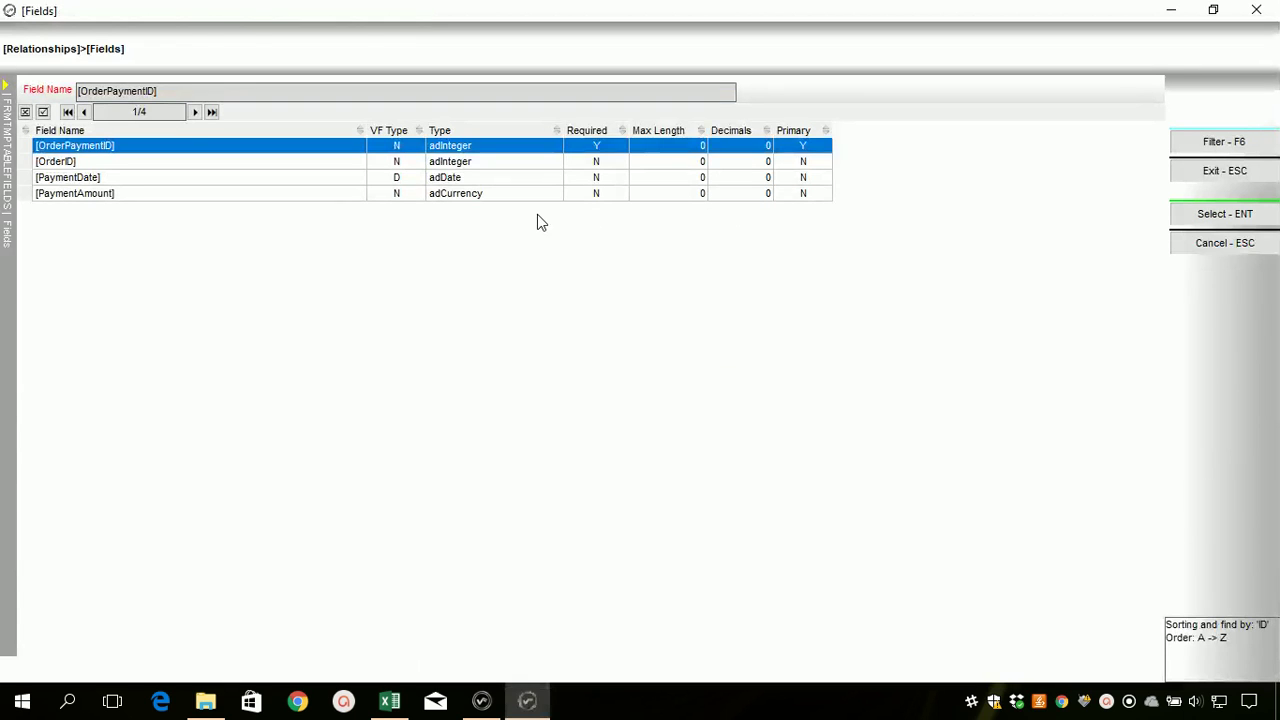
left_click(58, 163)
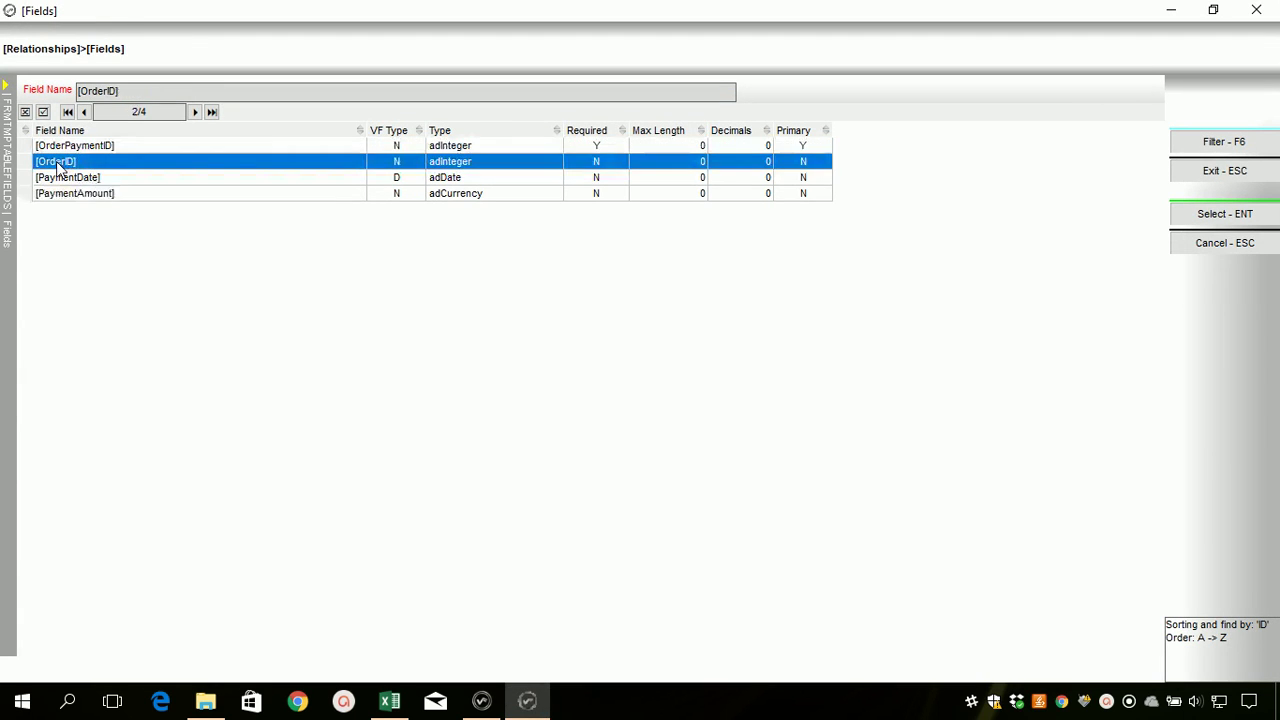
left_click(1246, 216)
Make [OrderPaymentID] the numeric details ID field and save the relationship
left_click(732, 309)
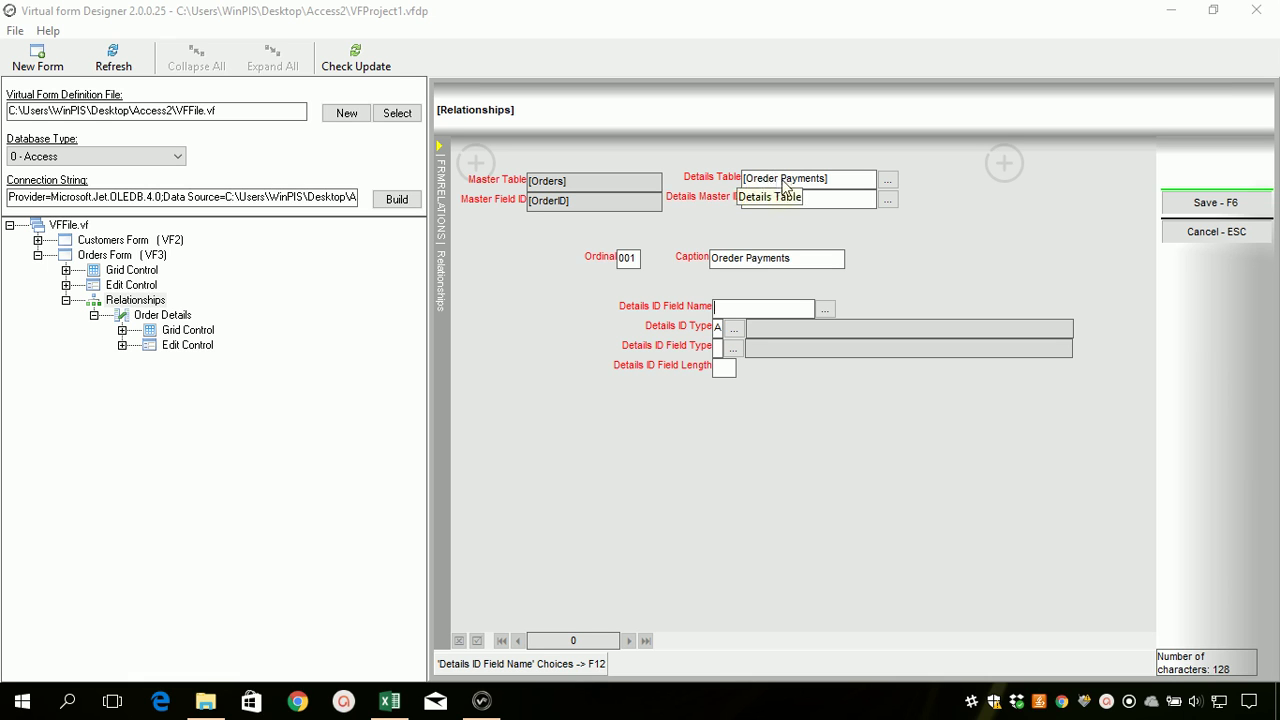
left_click(825, 309)
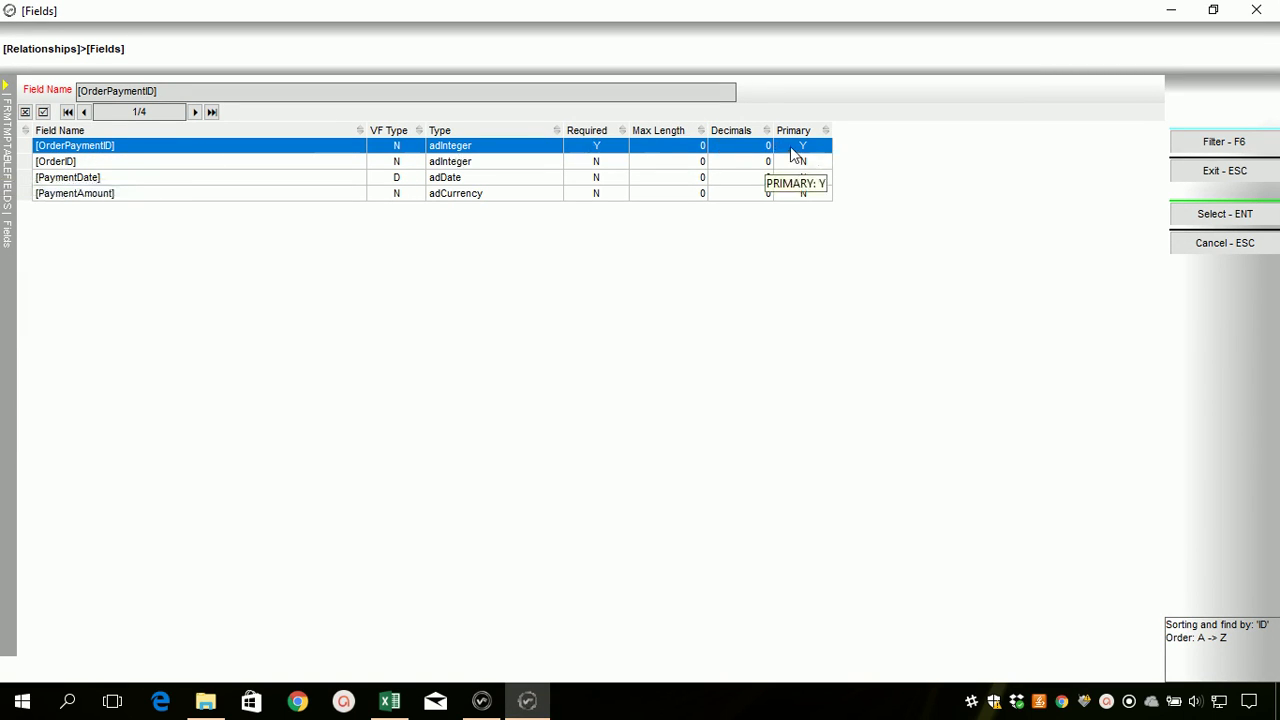
left_click(1195, 216)
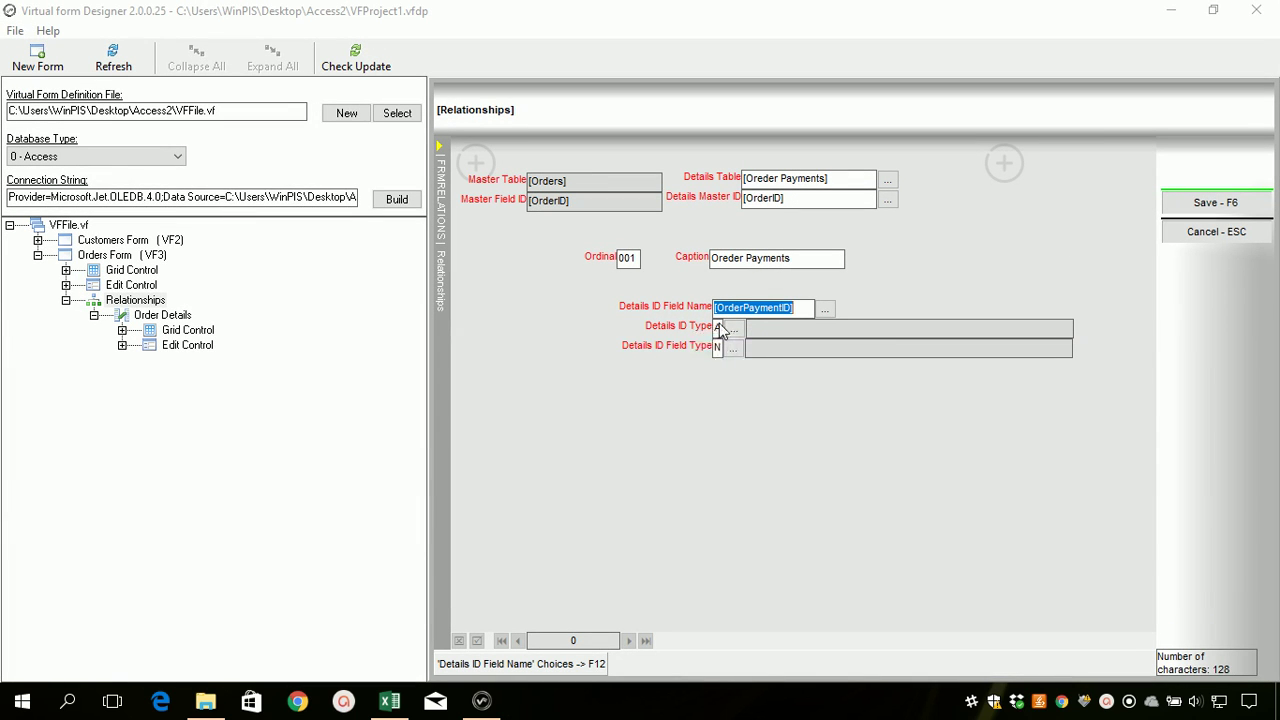
left_click(718, 327)
left_click(718, 346)
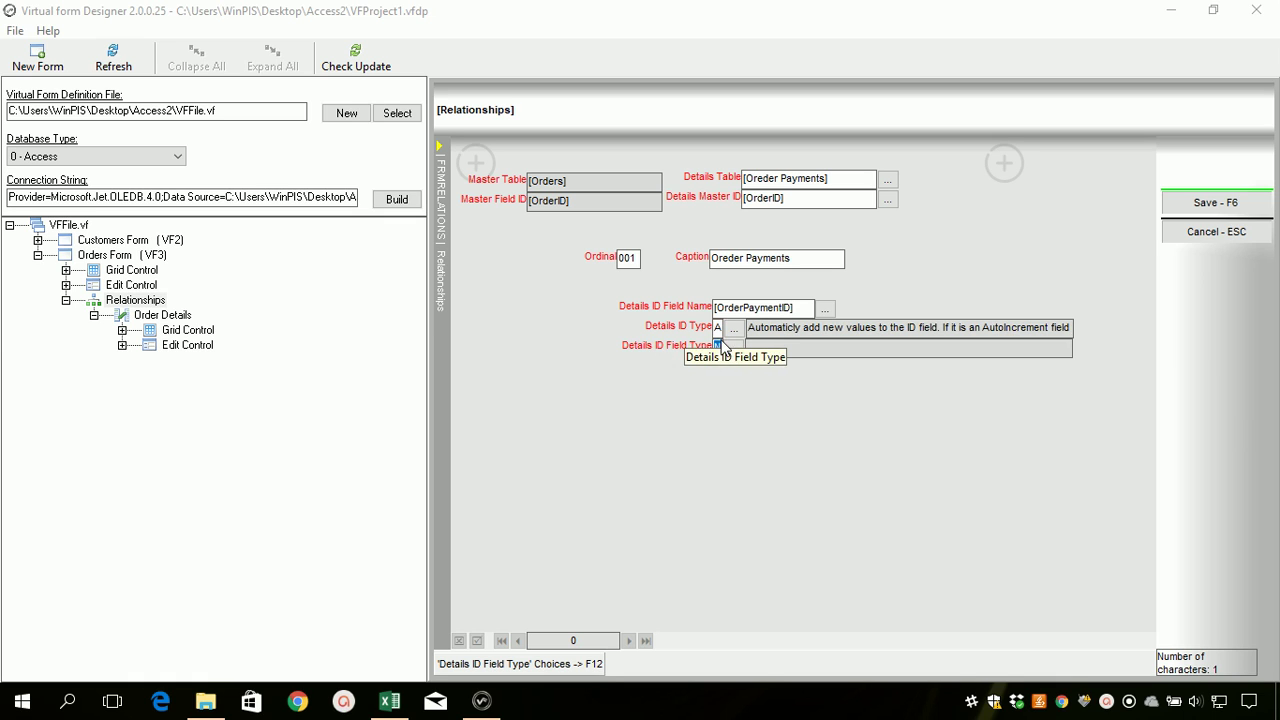
left_click(717, 346)
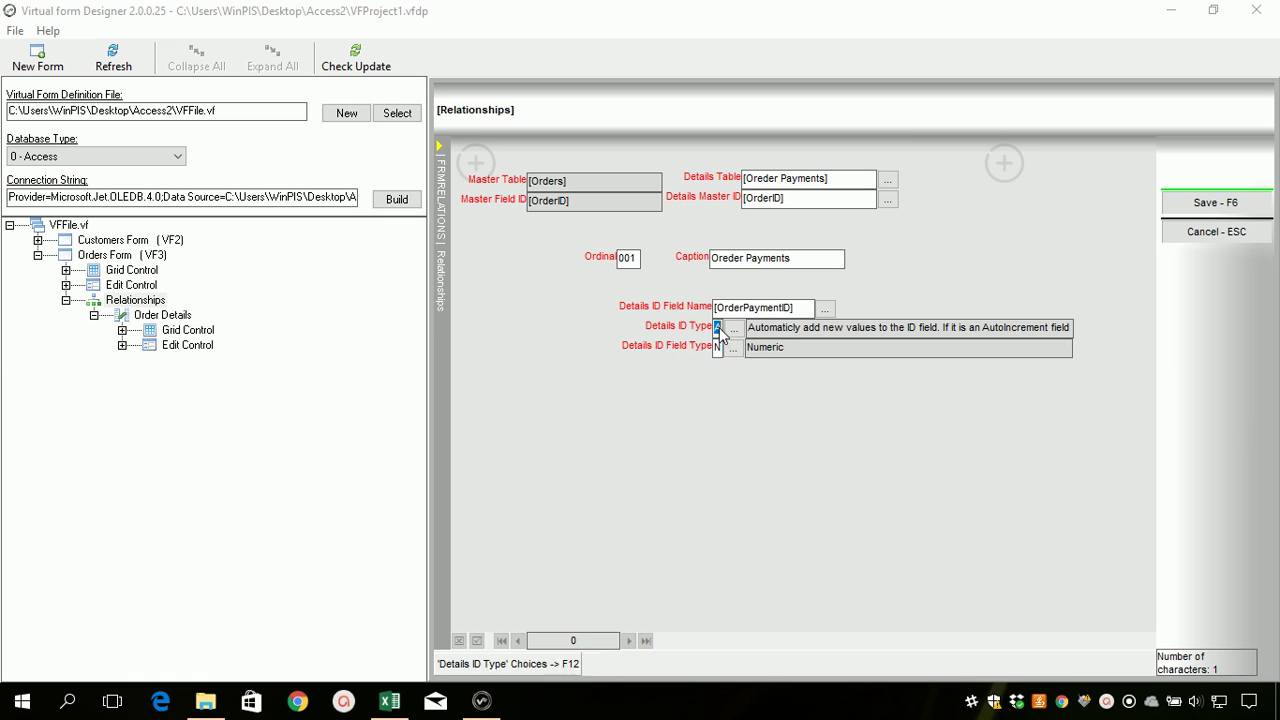
left_click(1203, 200)
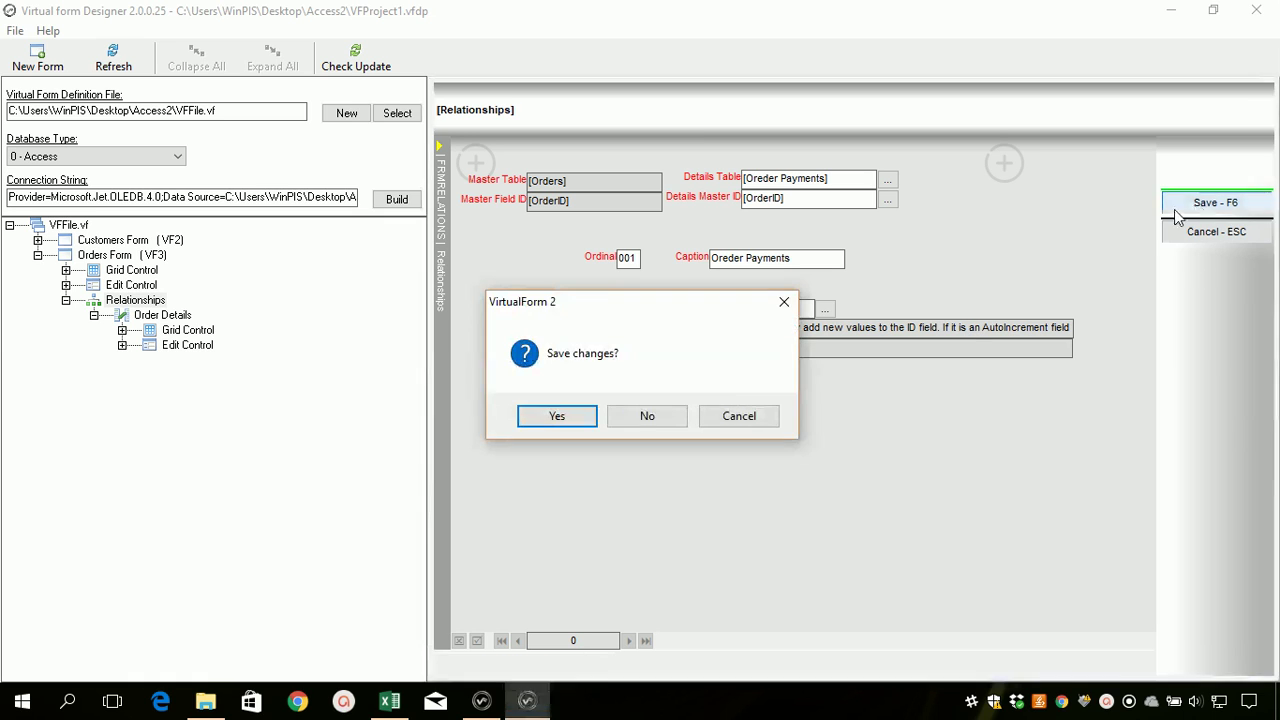
Confirm the save and add PaymentDate and PaymentAmount as grid columns
left_click(536, 420)
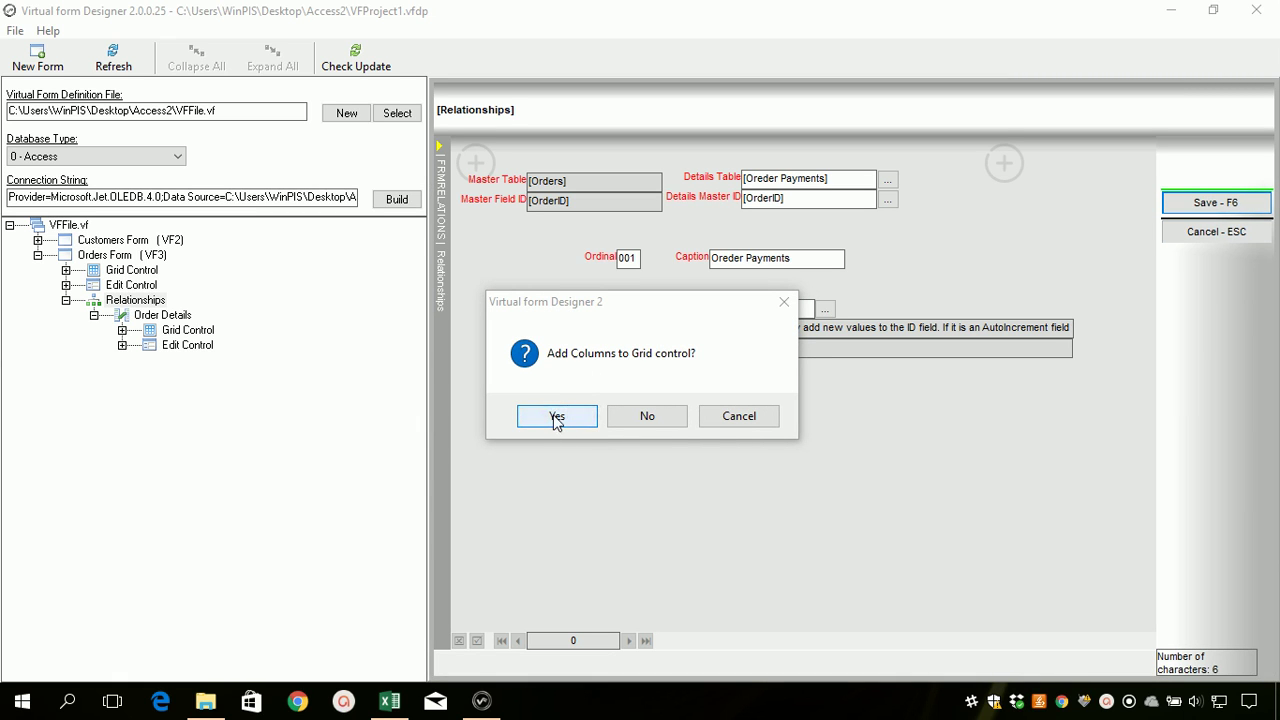
left_click(557, 418)
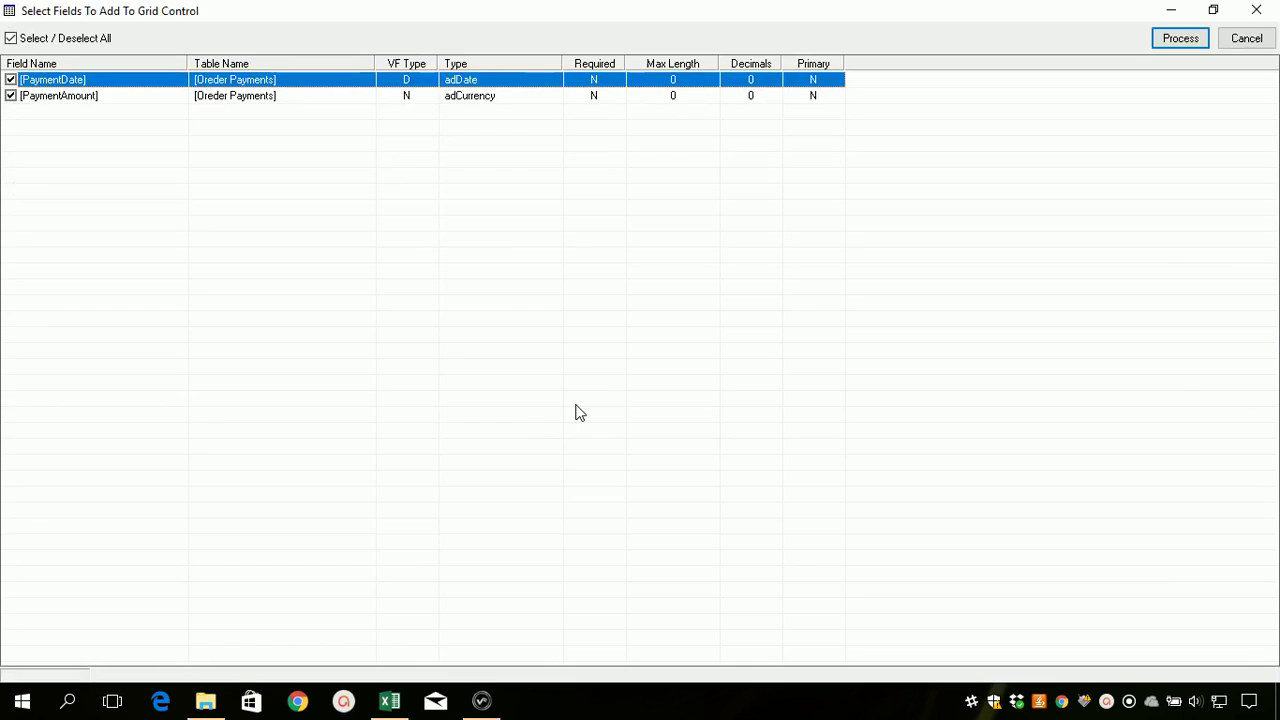
left_click(1165, 46)
left_click(658, 415)
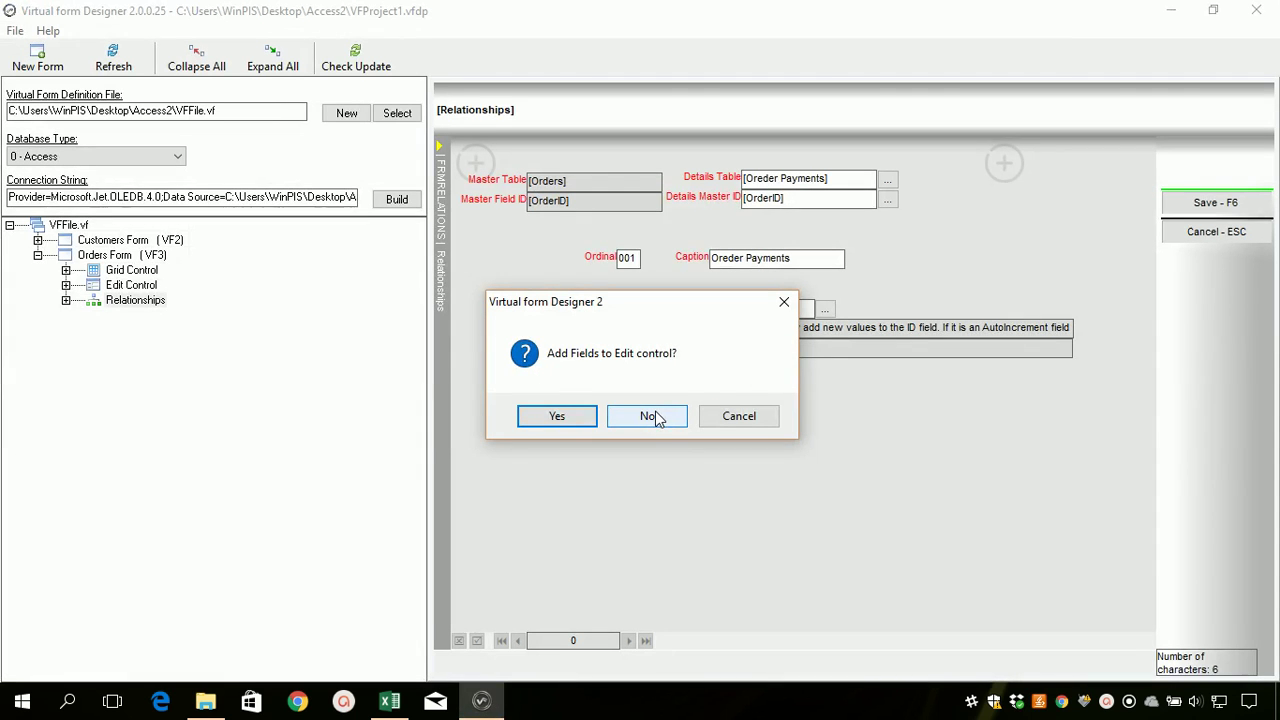
Add PaymentDate and PaymentAmount to the edit control as well
left_click(553, 420)
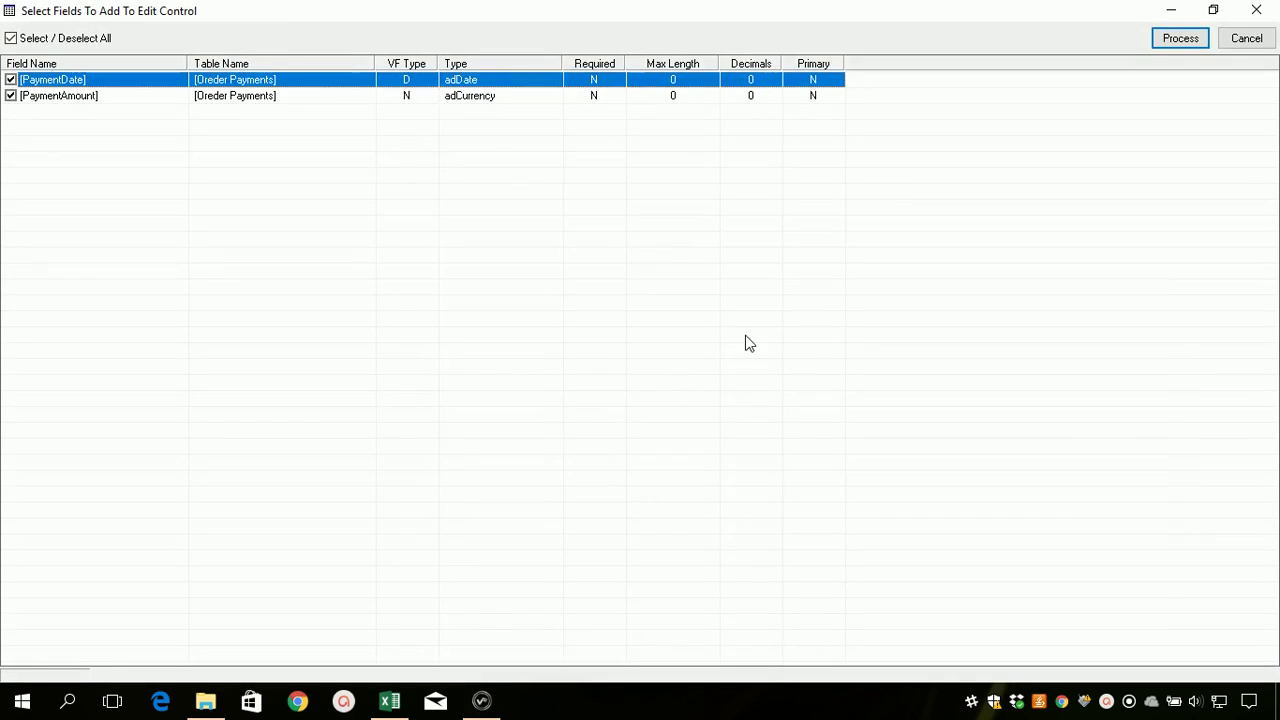
left_click(1180, 44)
left_click(672, 416)
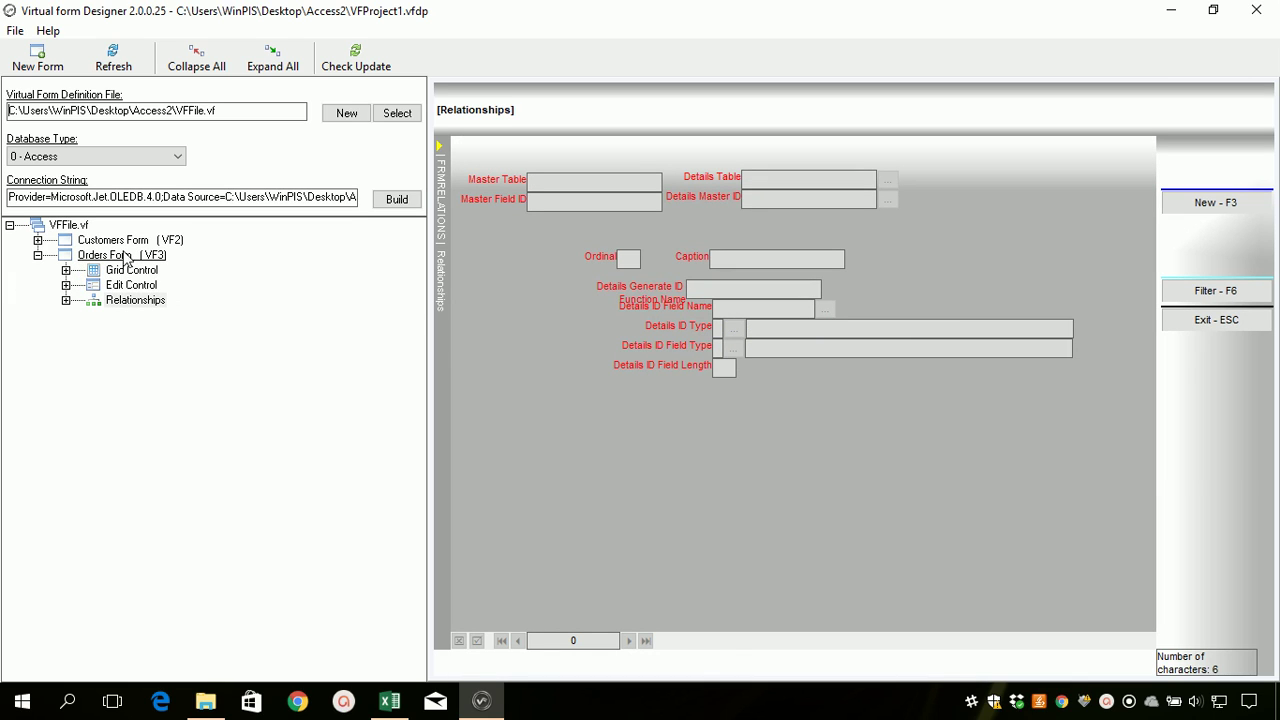
Expand Relationships and compare the Oreder Payments and Order Details relationships
left_click(65, 301)
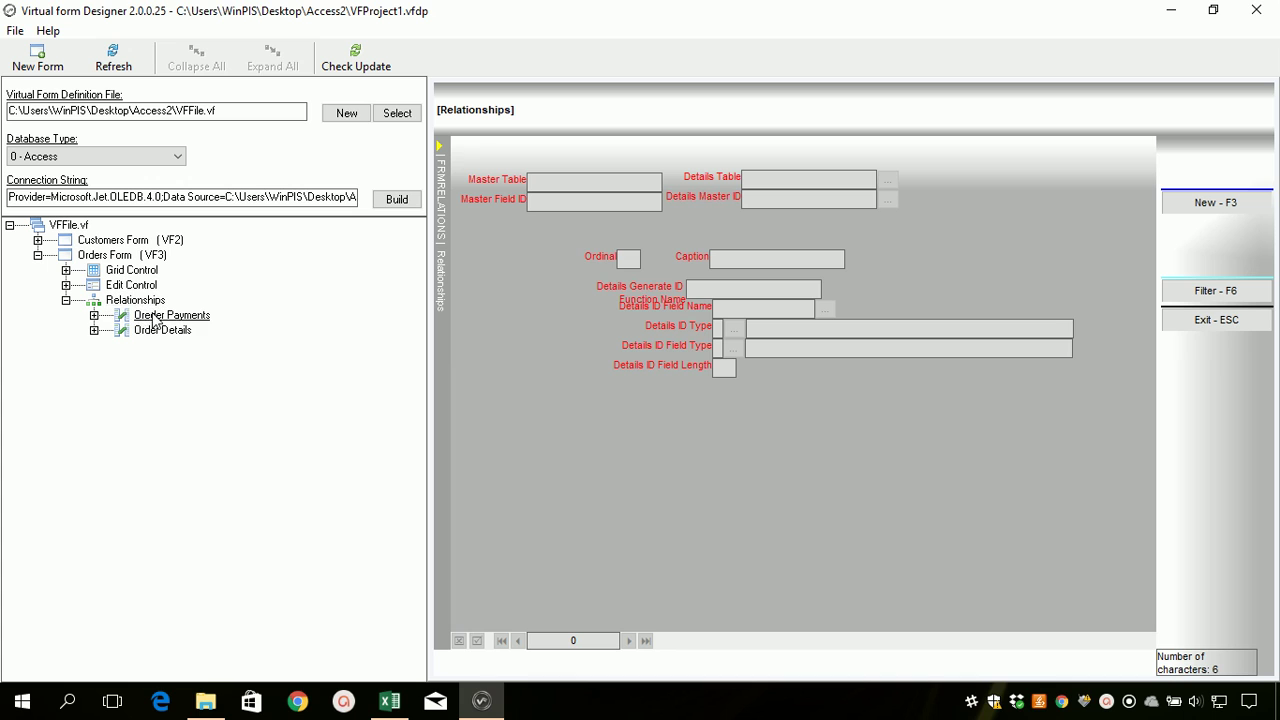
left_click(197, 318)
left_click(158, 332)
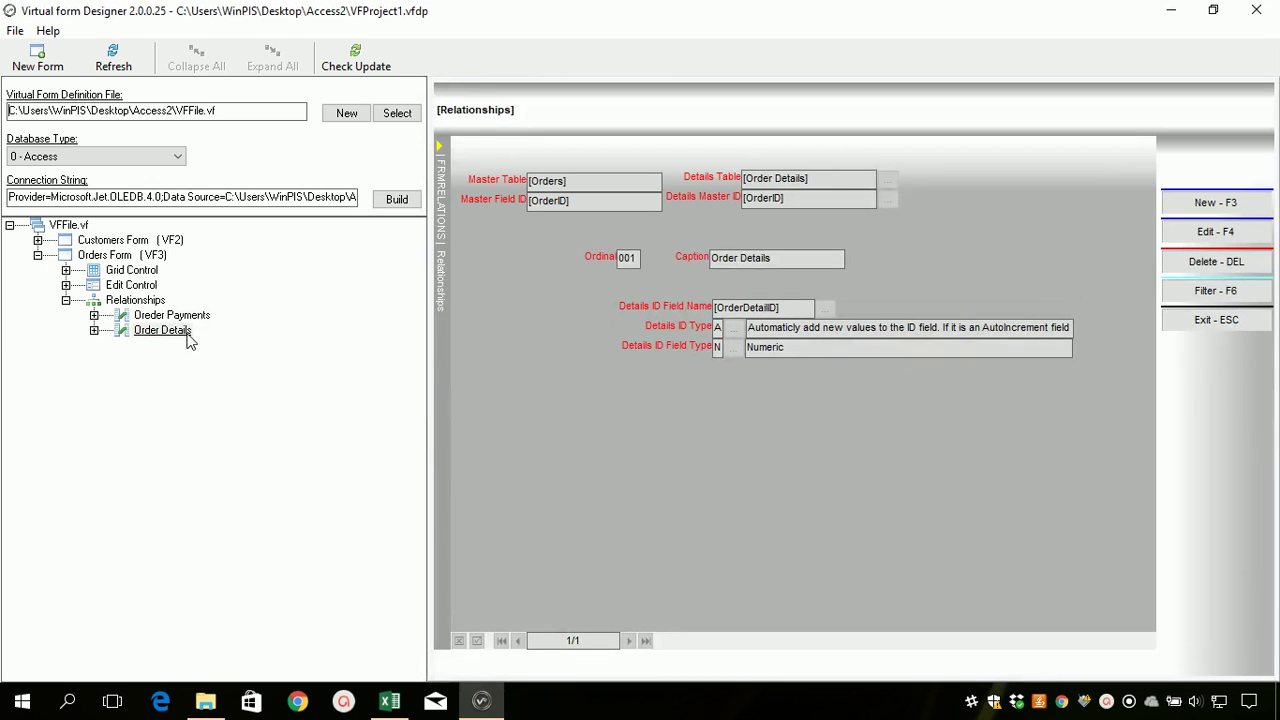
left_click(150, 318)
left_click(150, 332)
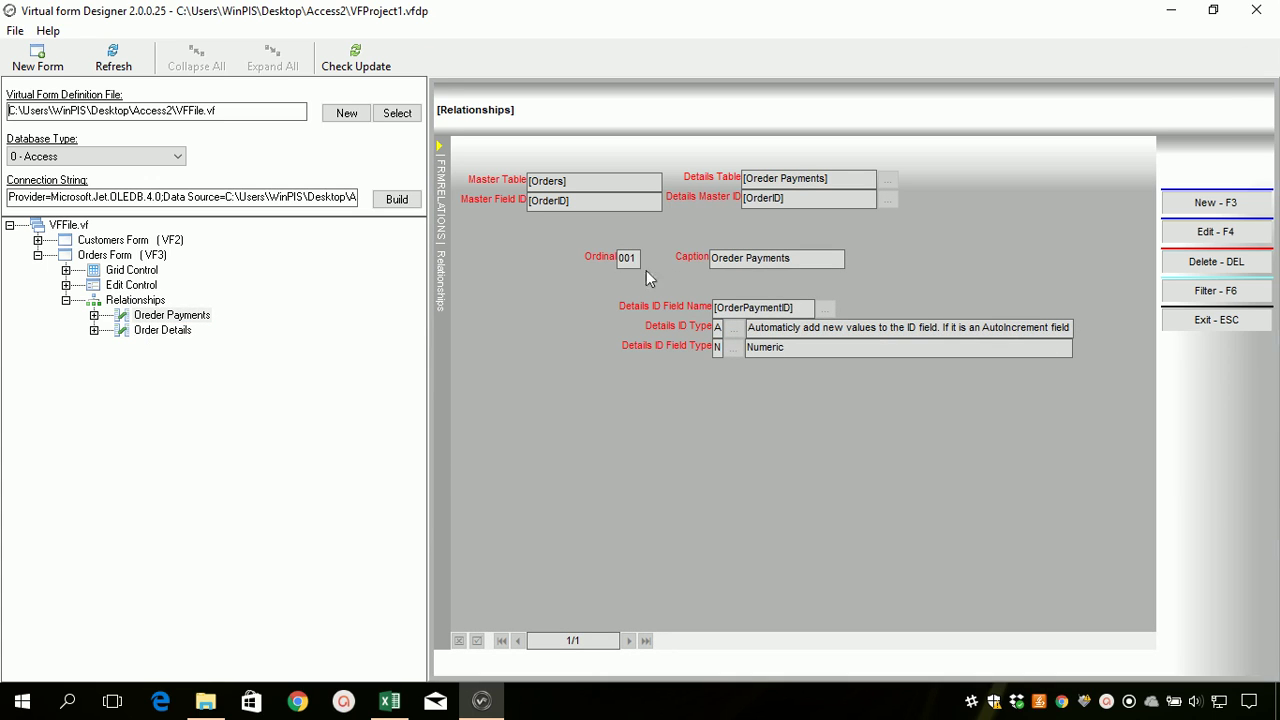
left_click(149, 335)
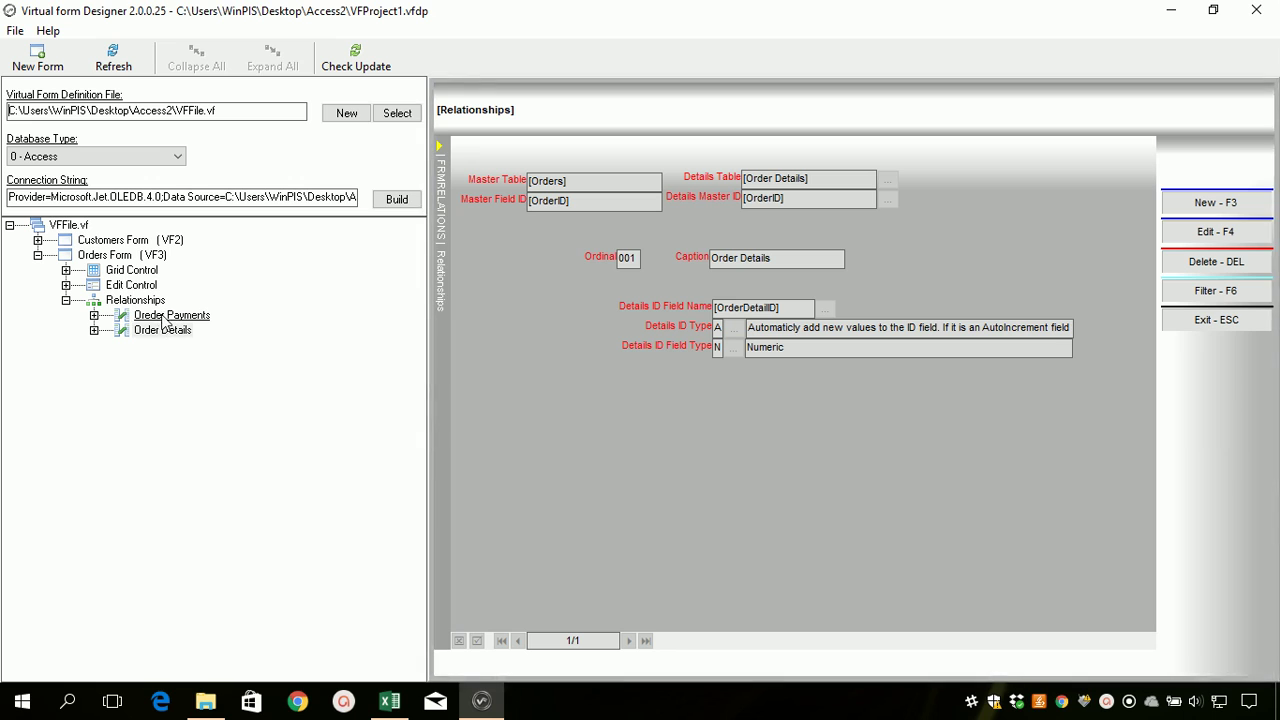
left_click(155, 330)
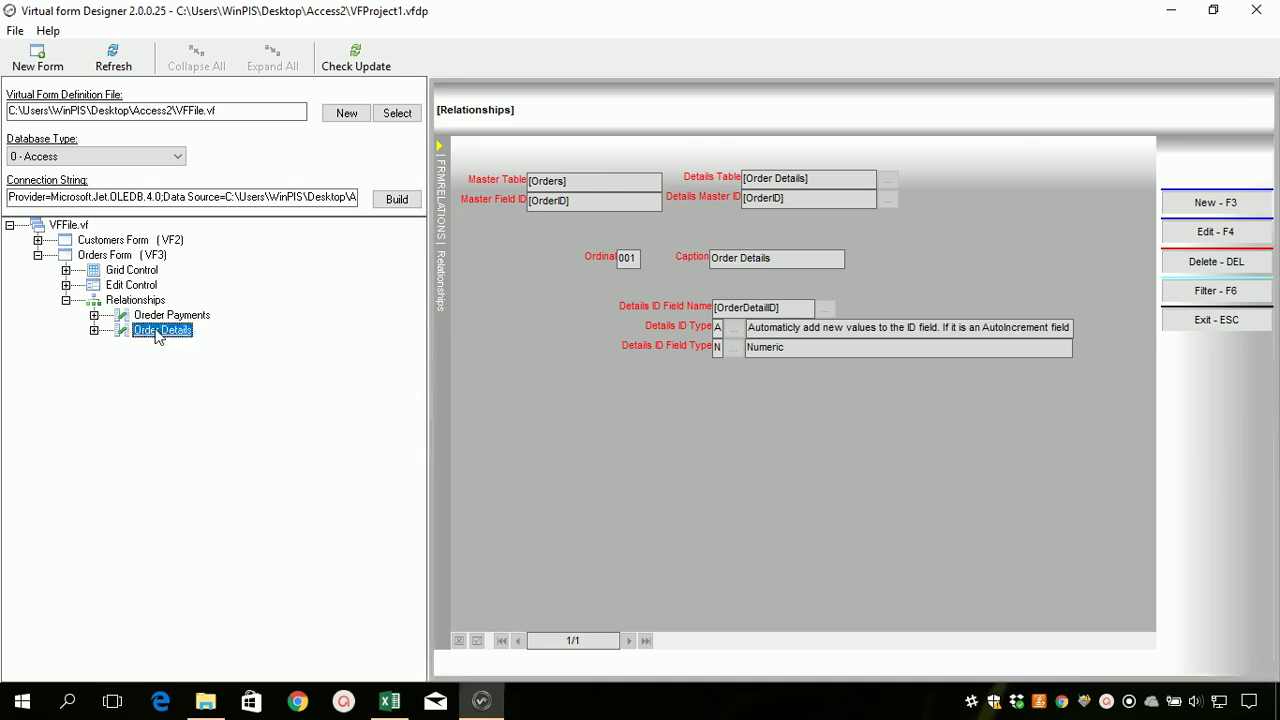
left_click(165, 315)
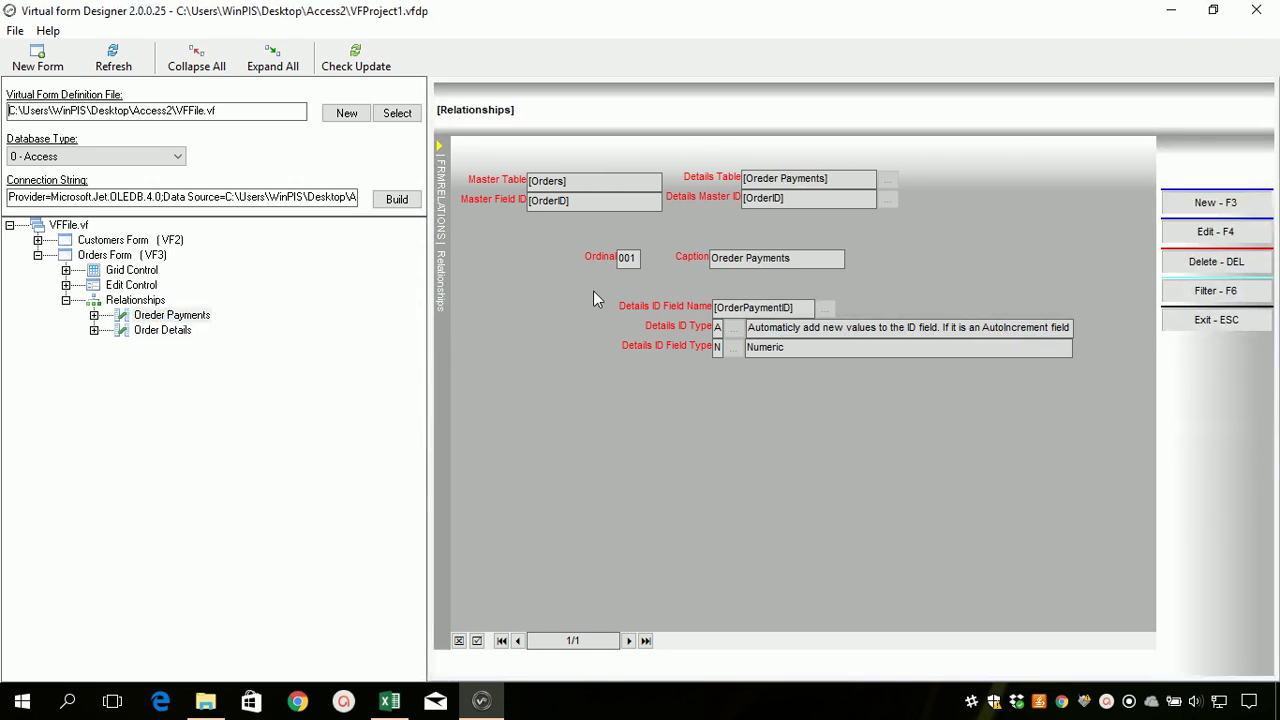
Set the Oreder Payments ordinal to 002 and save, declining extra grid columns and edit fields
double_click(633, 262)
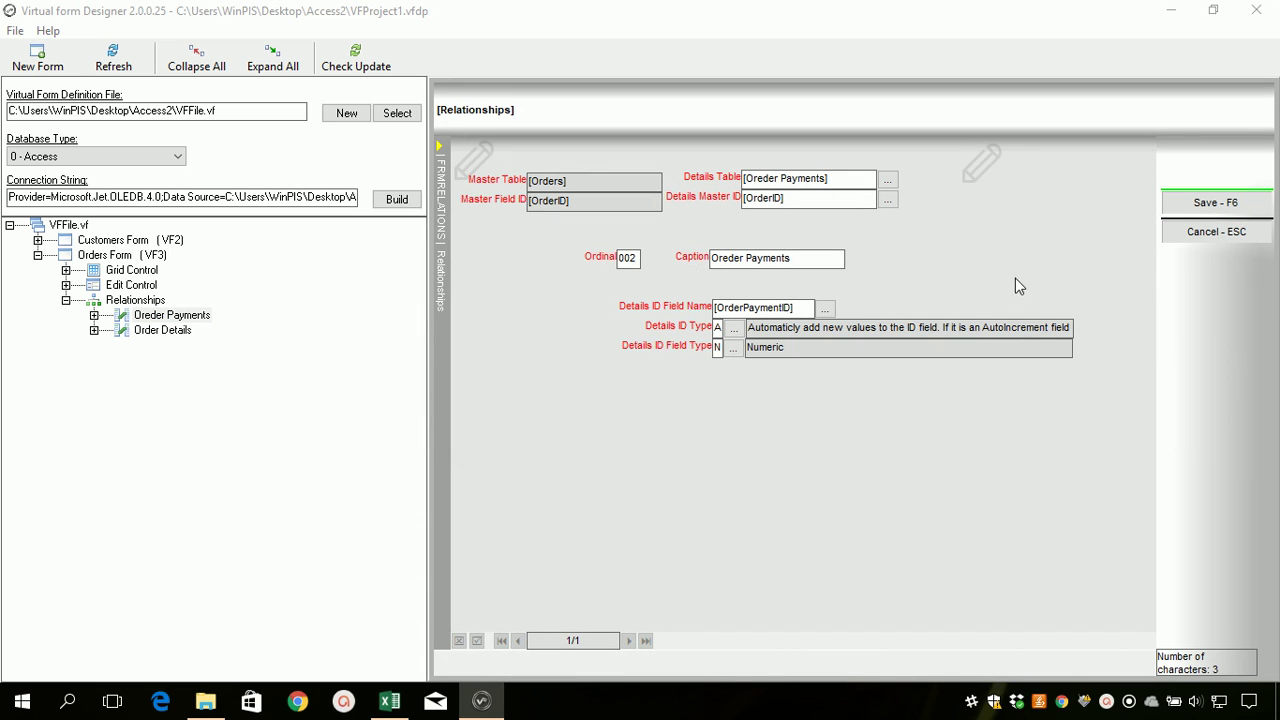
left_click(1215, 202)
left_click(557, 416)
left_click(645, 425)
left_click(660, 422)
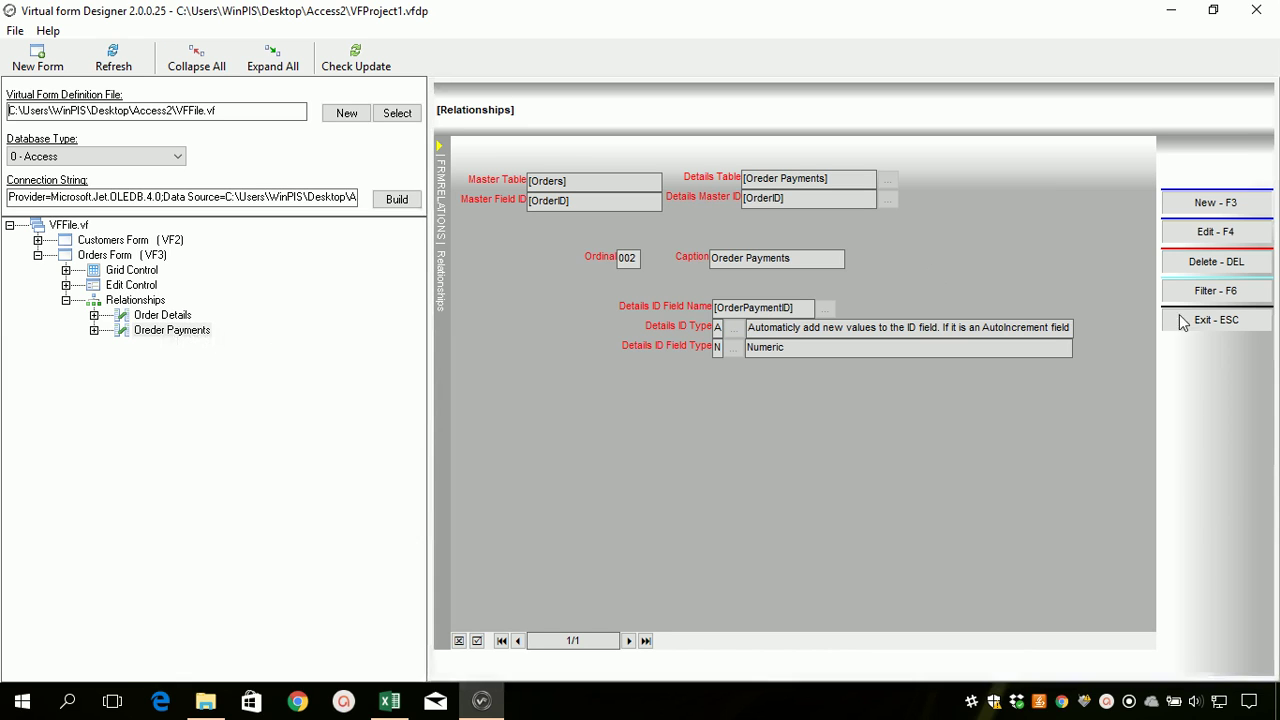
Close the relationship panel, switch to Excel and launch the Orders form from UserForm1
left_click(1237, 323)
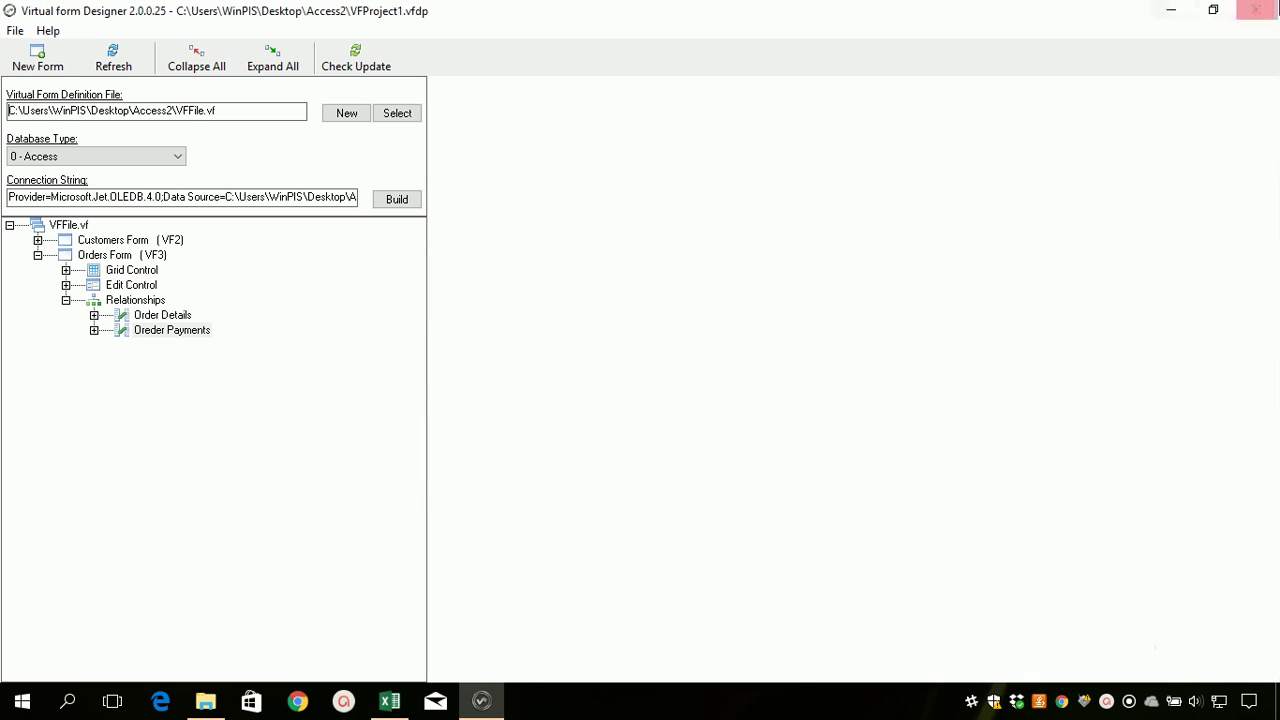
left_click(1172, 10)
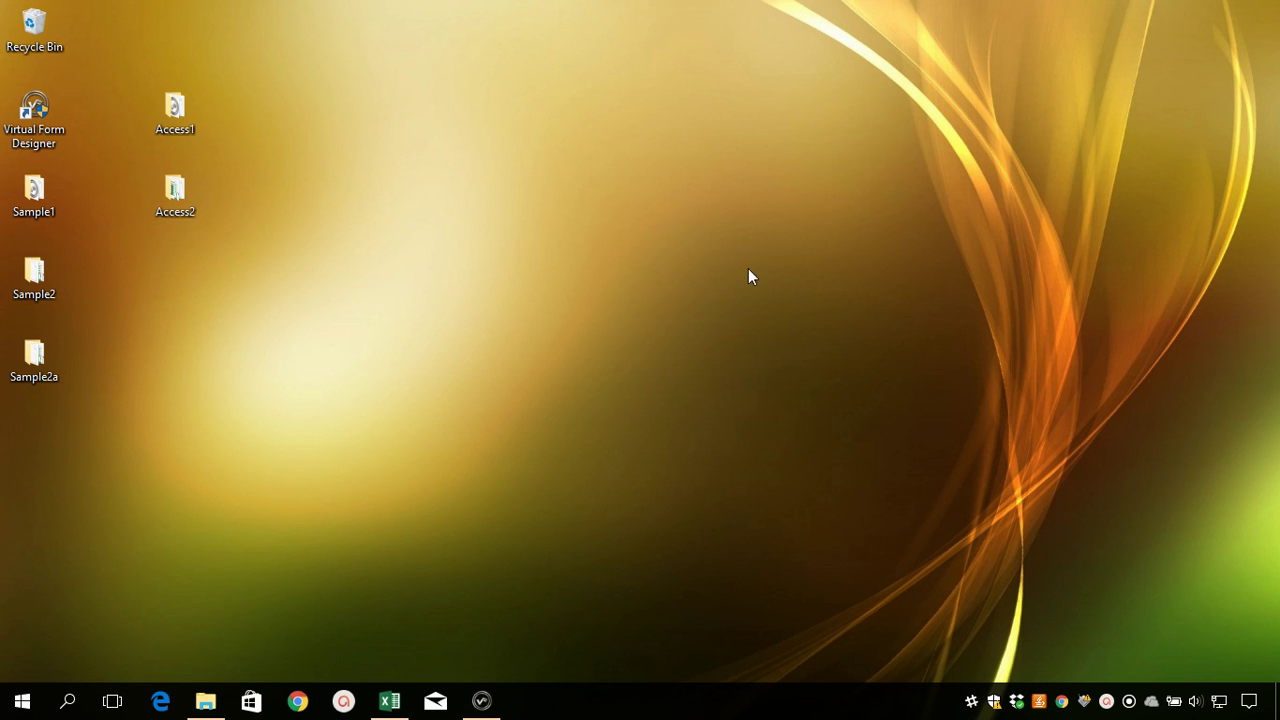
left_click(389, 700)
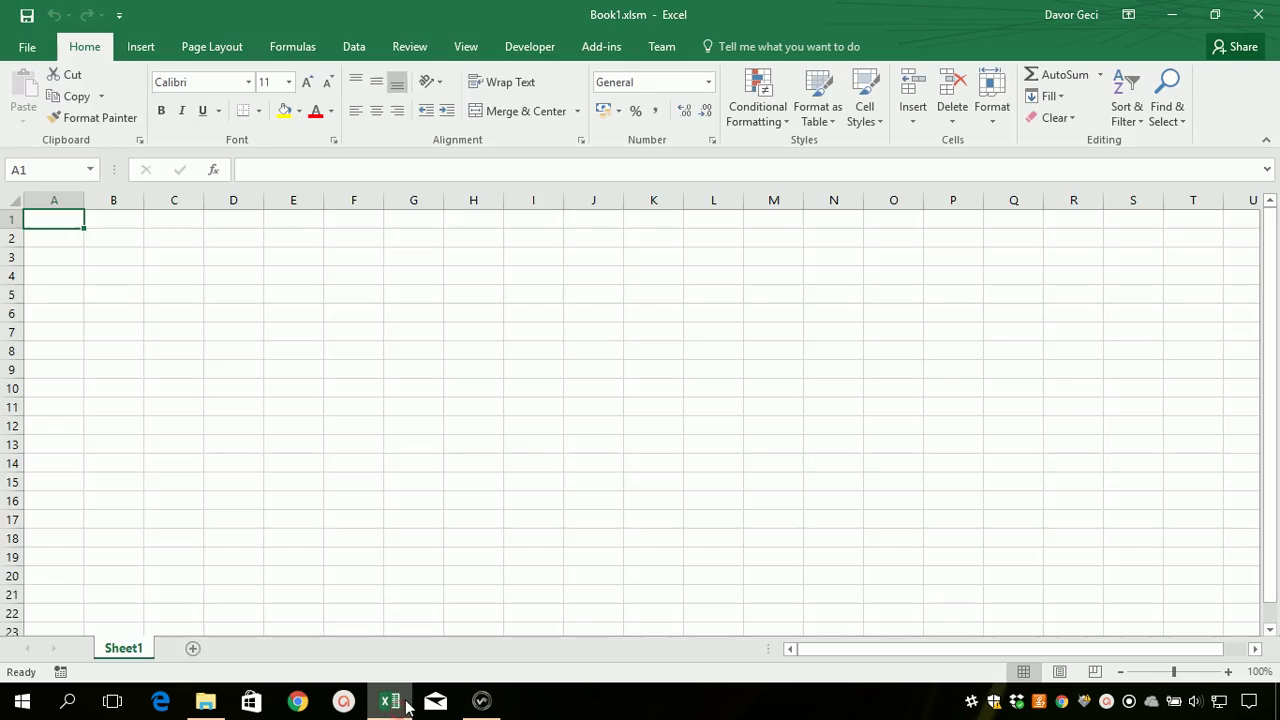
left_click(487, 320)
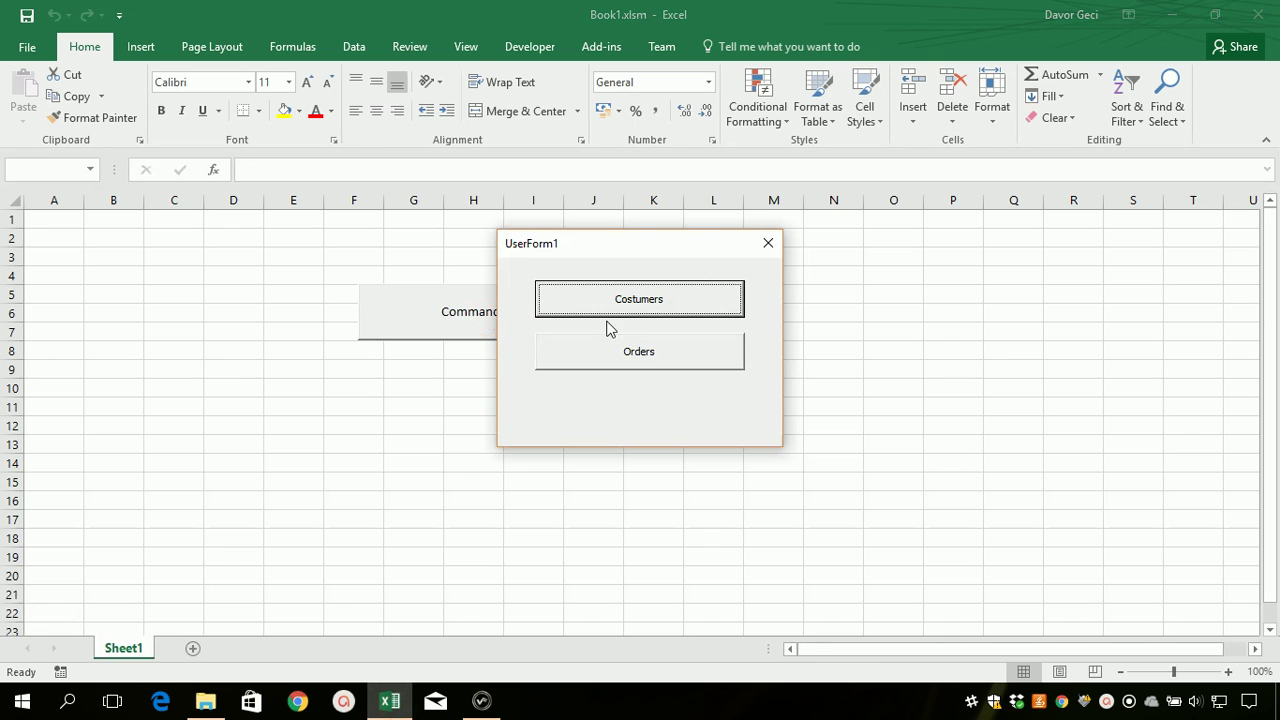
left_click(611, 357)
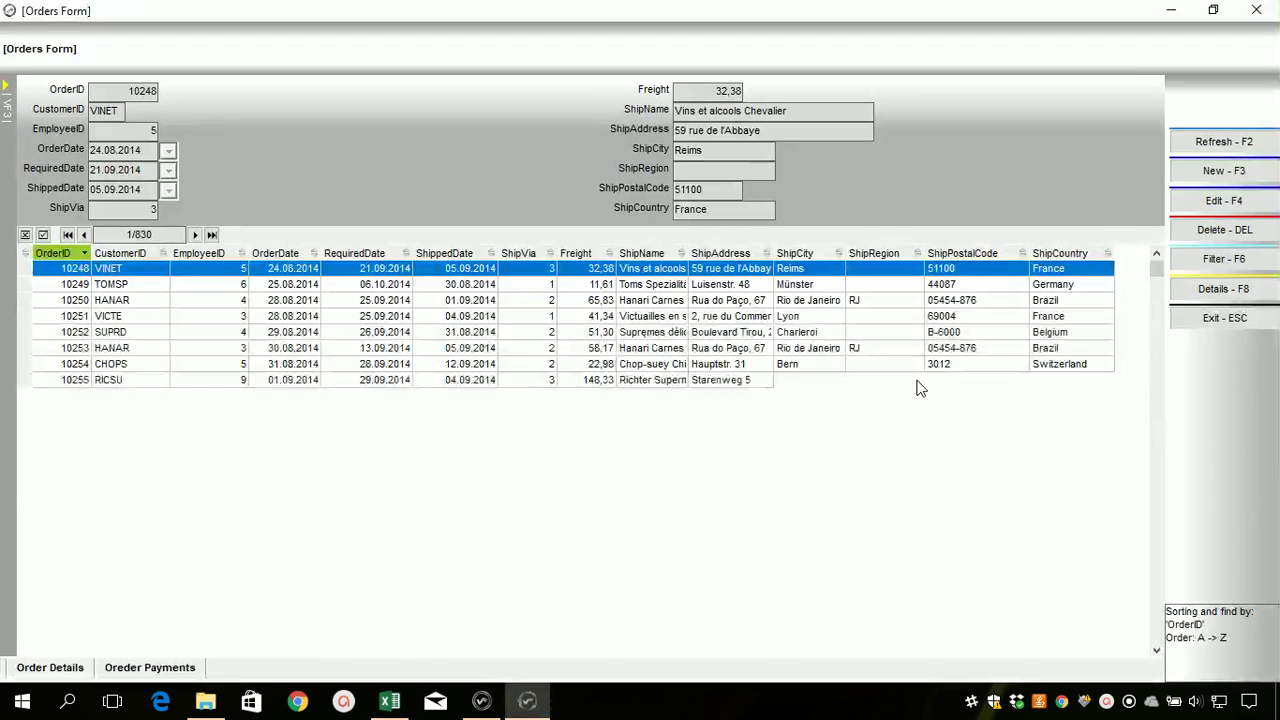
Select order 10262, browse its three Order Details rows, cancel an edit, and close the form
left_click(445, 348)
left_click(430, 491)
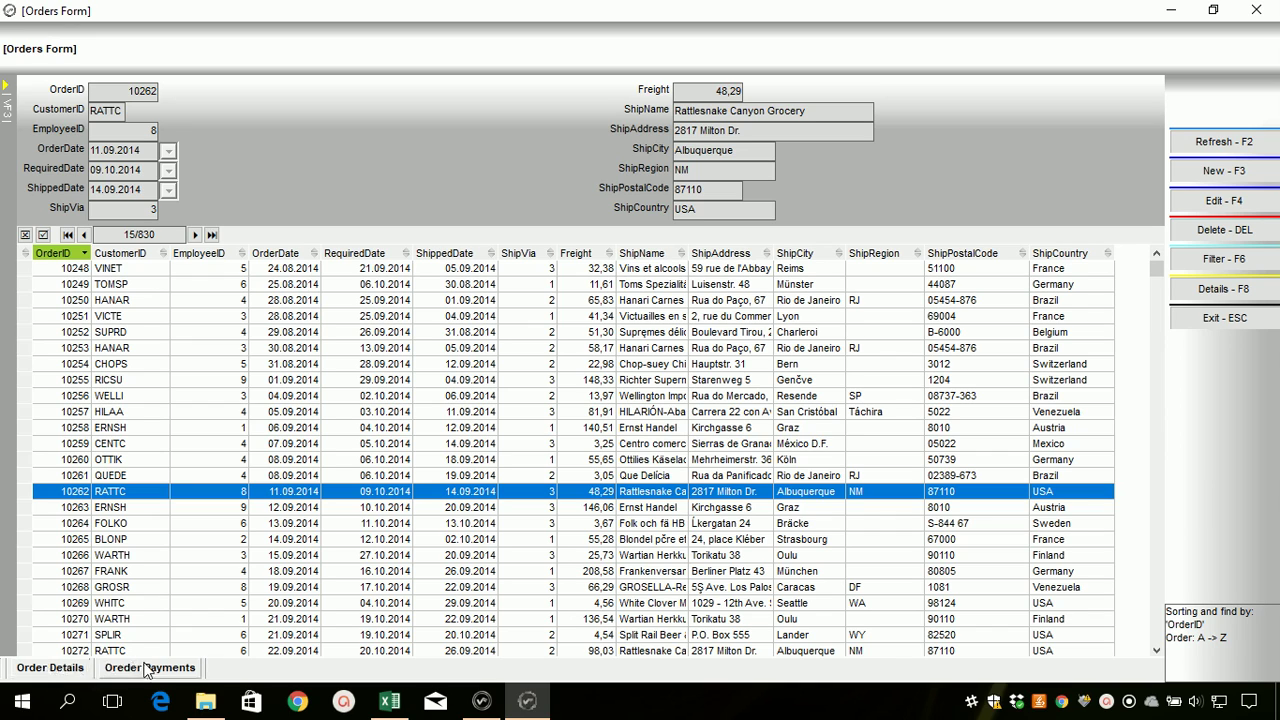
left_click(46, 670)
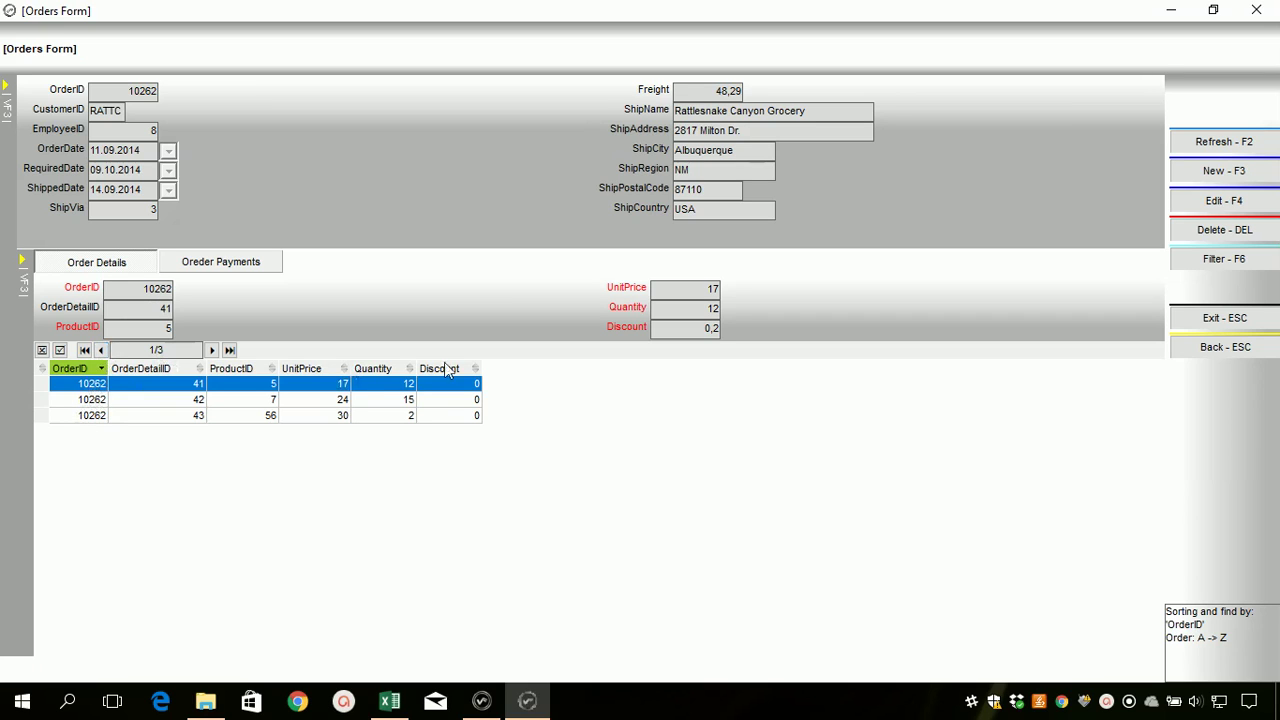
left_click(369, 404)
left_click(363, 415)
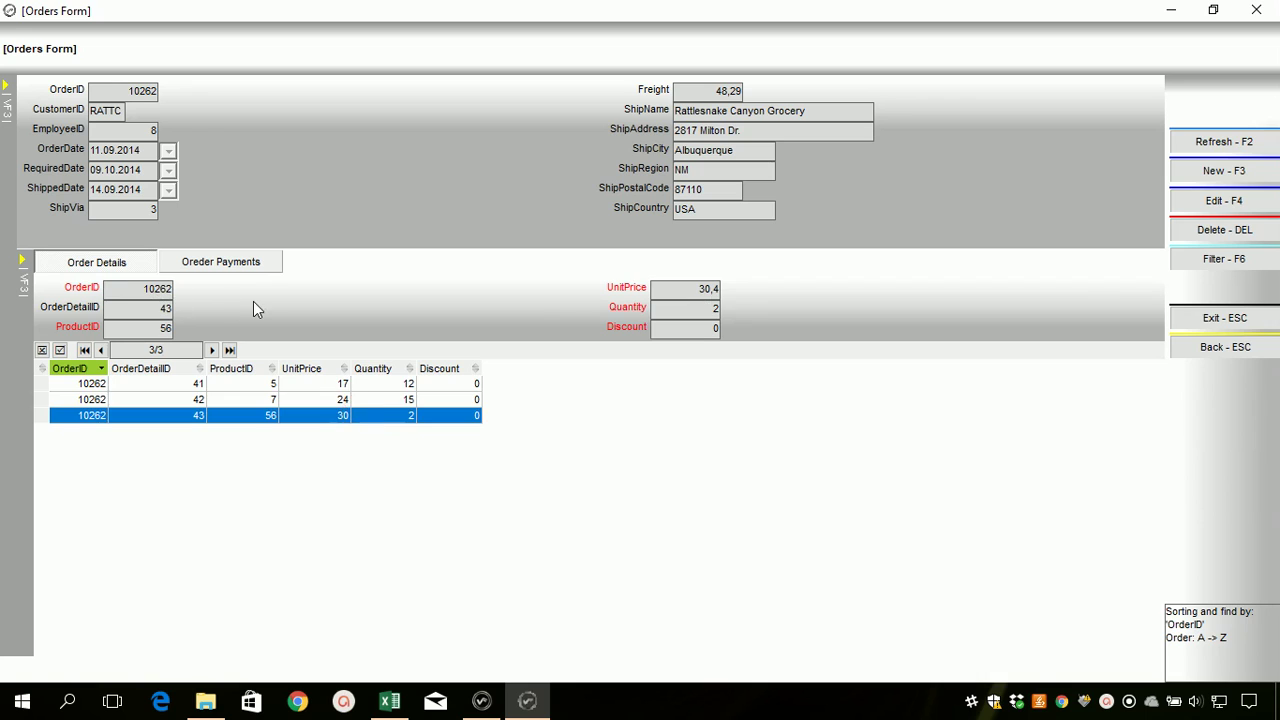
double_click(253, 301)
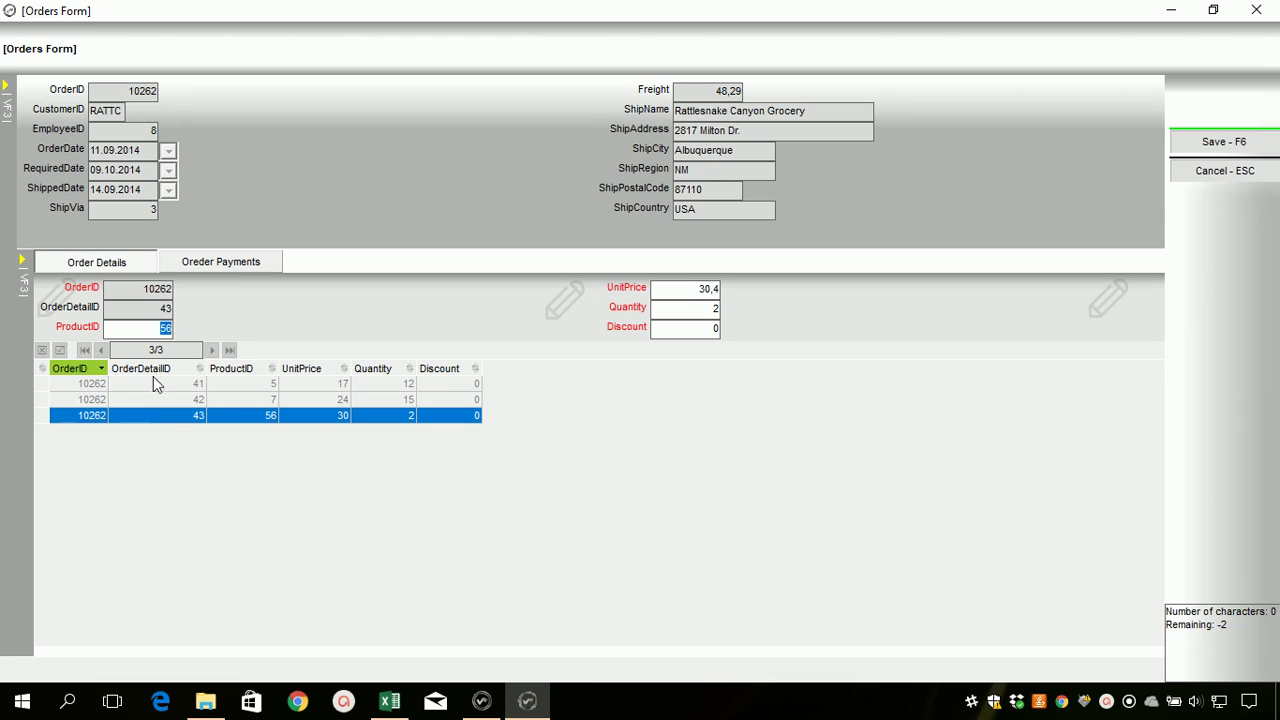
left_click(1220, 172)
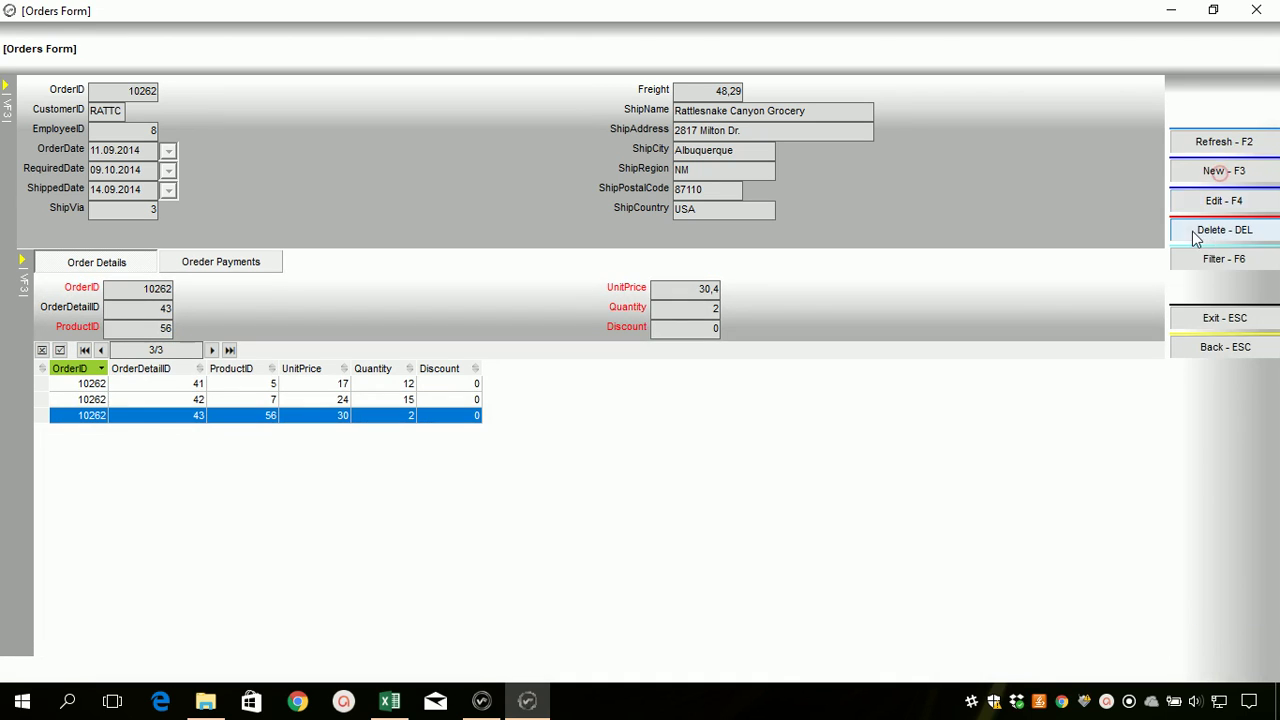
left_click(1204, 328)
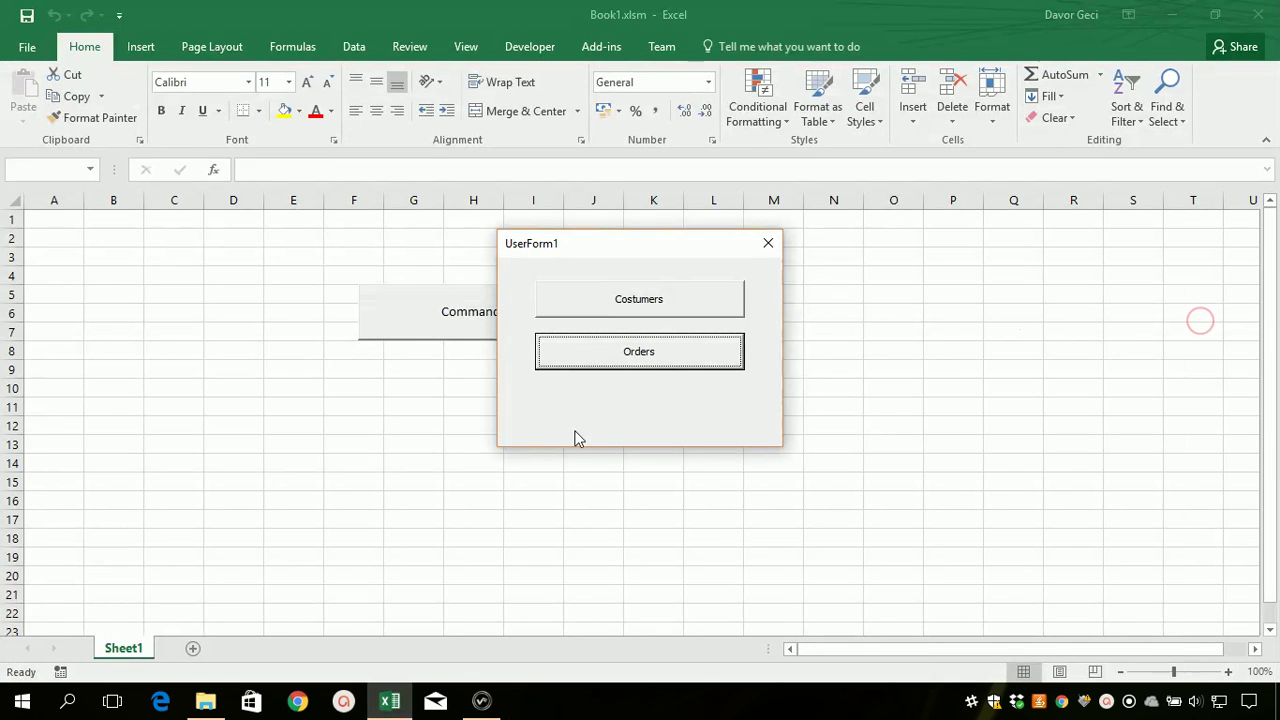
Set the Order Details grid's OrderID column width to 0 and save
left_click(481, 701)
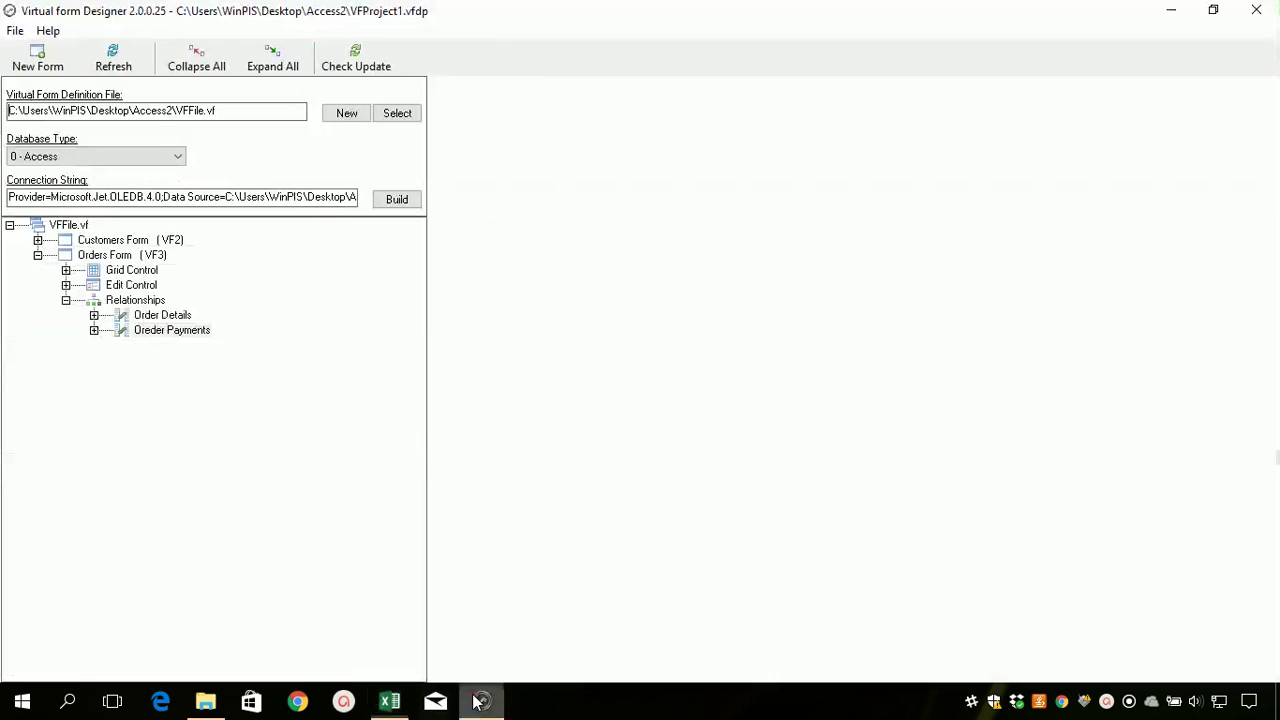
left_click(94, 316)
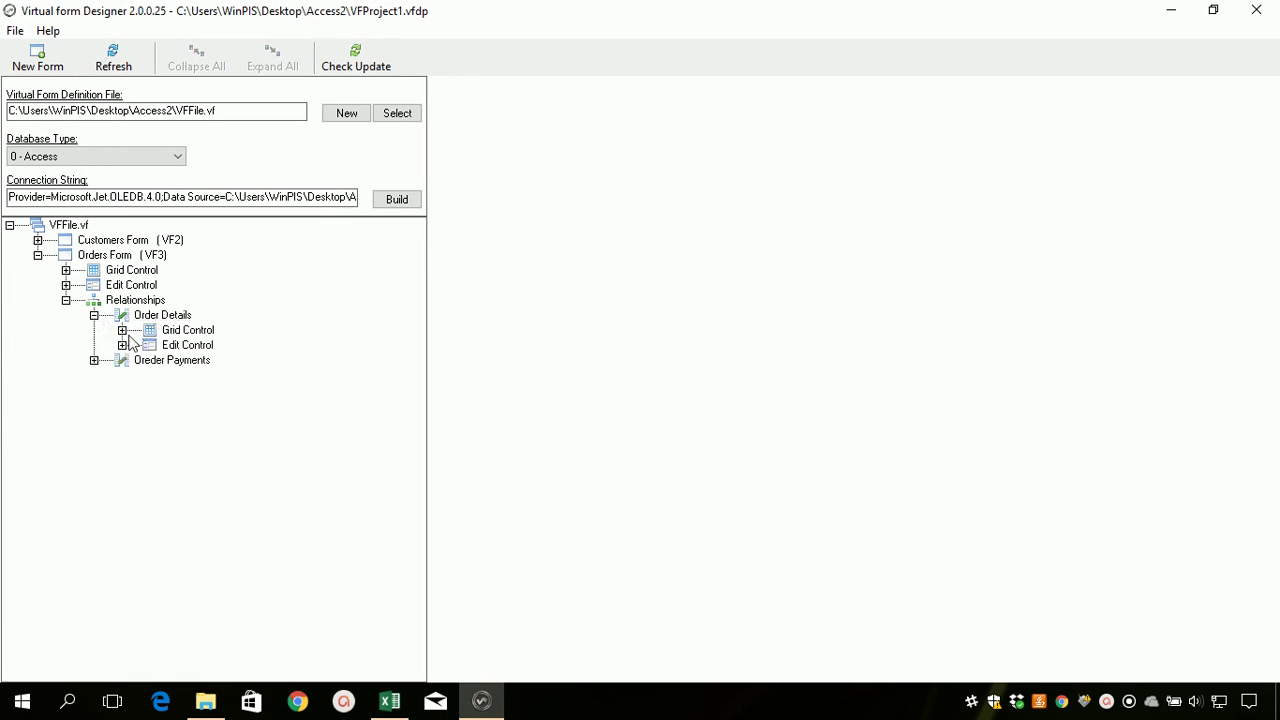
left_click(122, 330)
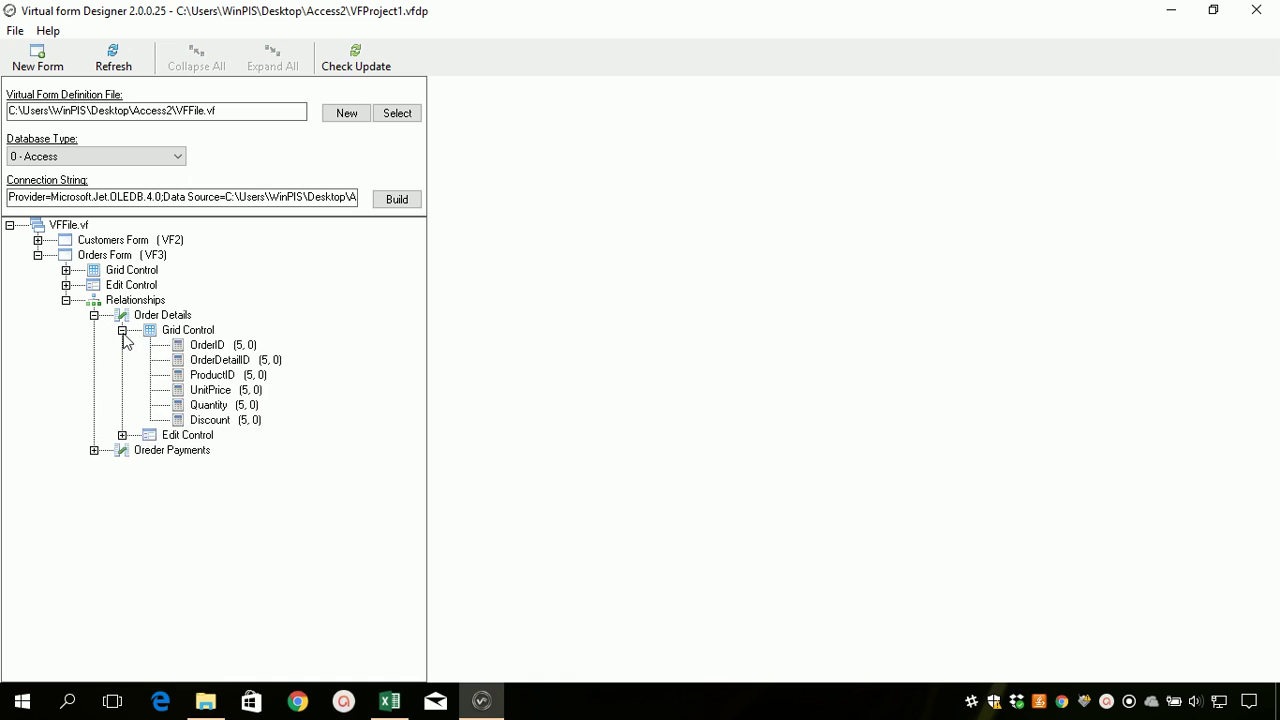
double_click(210, 345)
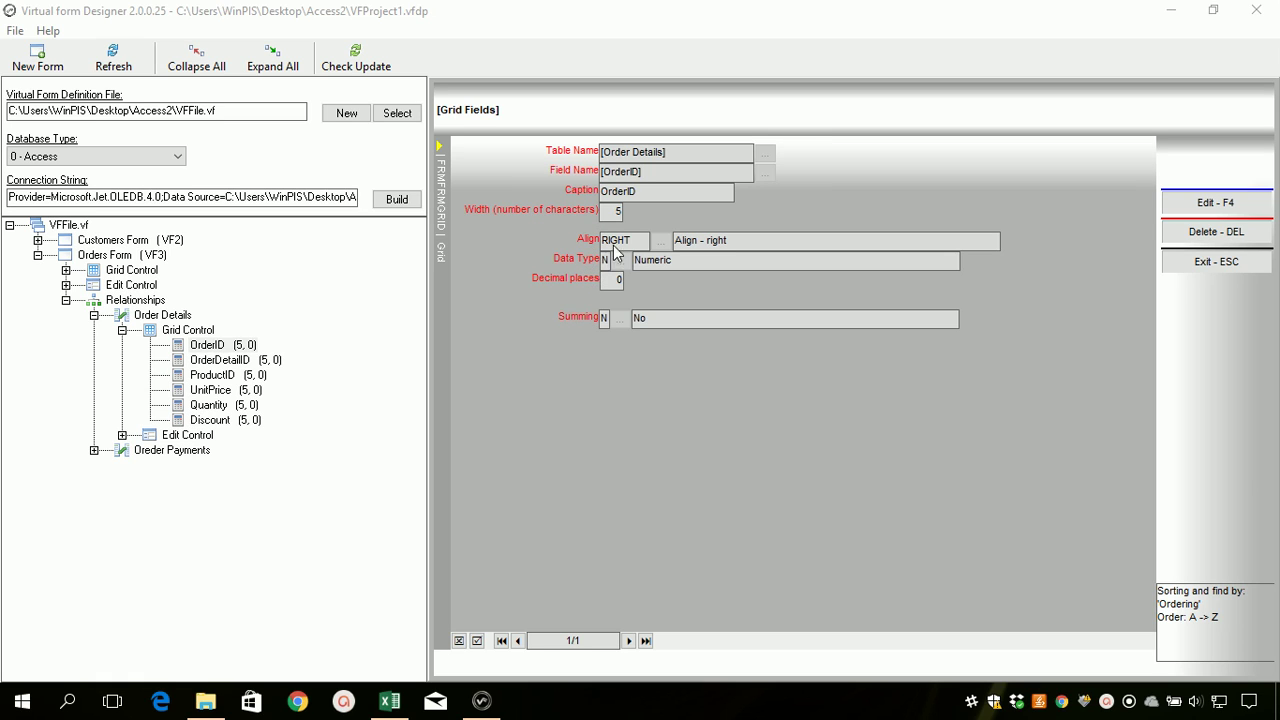
left_click(616, 213)
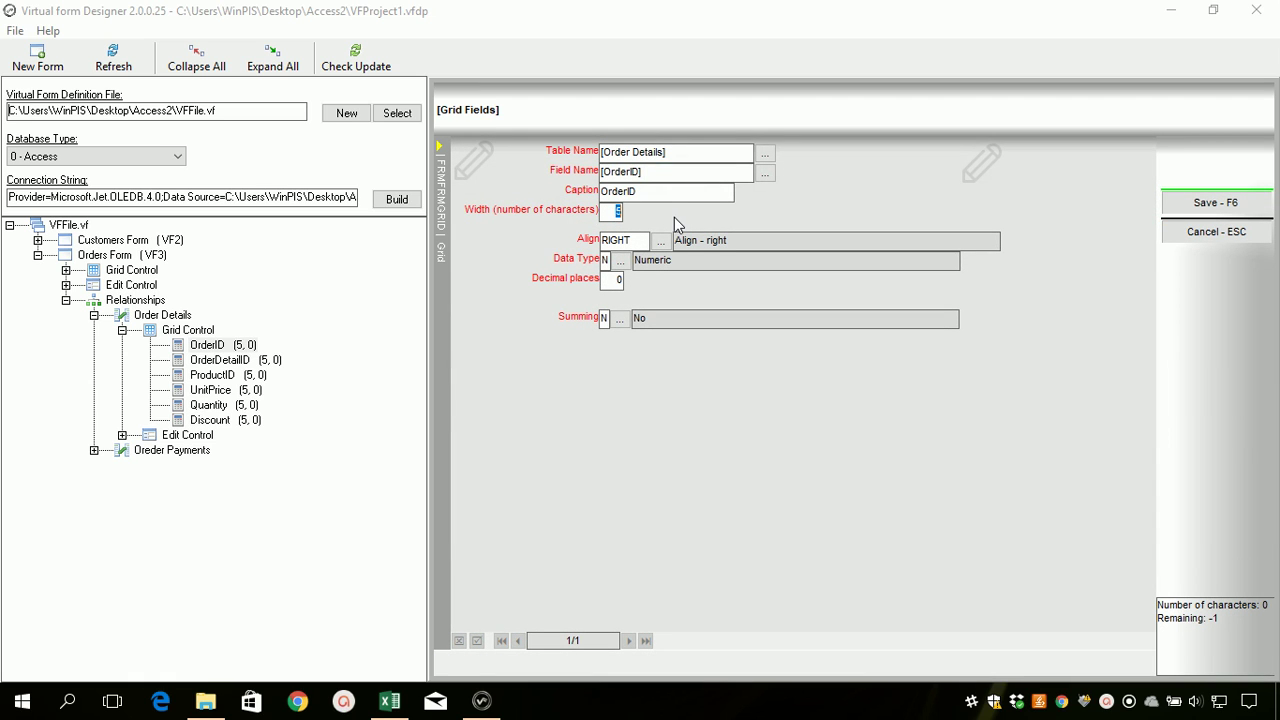
type("0")
key("Tab")
key("Tab")
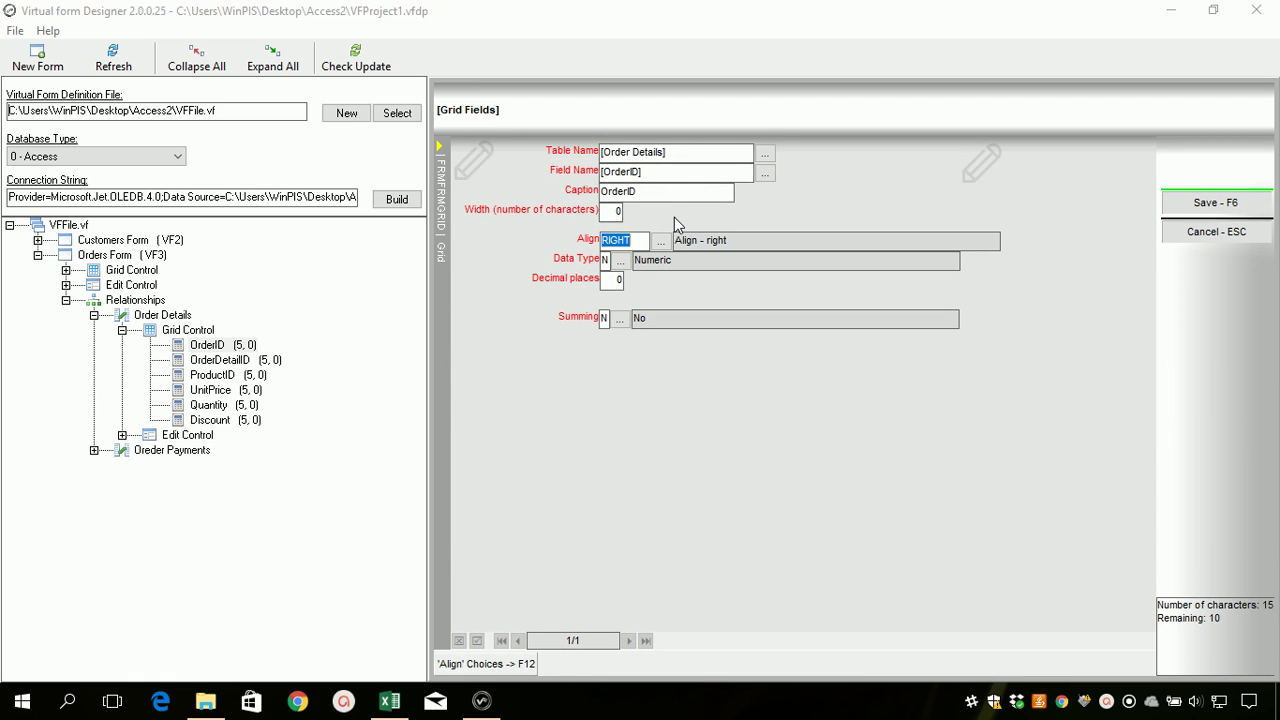
key("Escape")
key("Return")
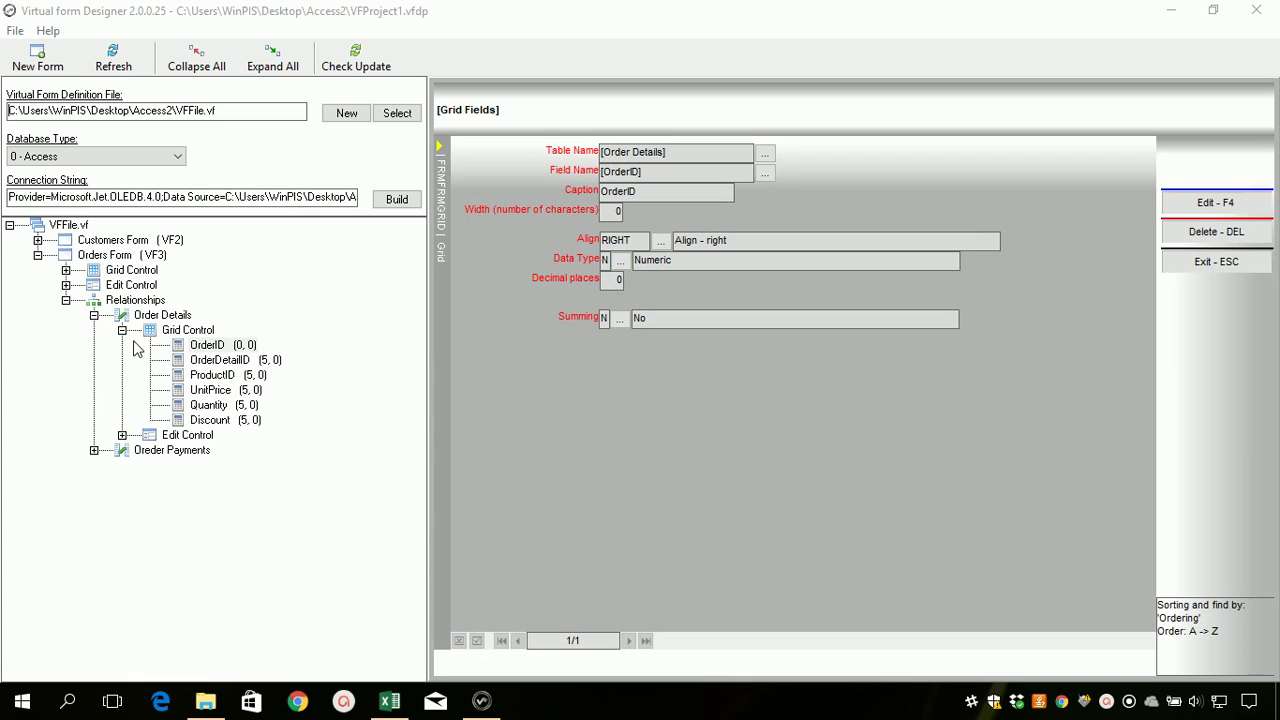
Set the OrderDetailID grid column width to 0 and save it
left_click(220, 360)
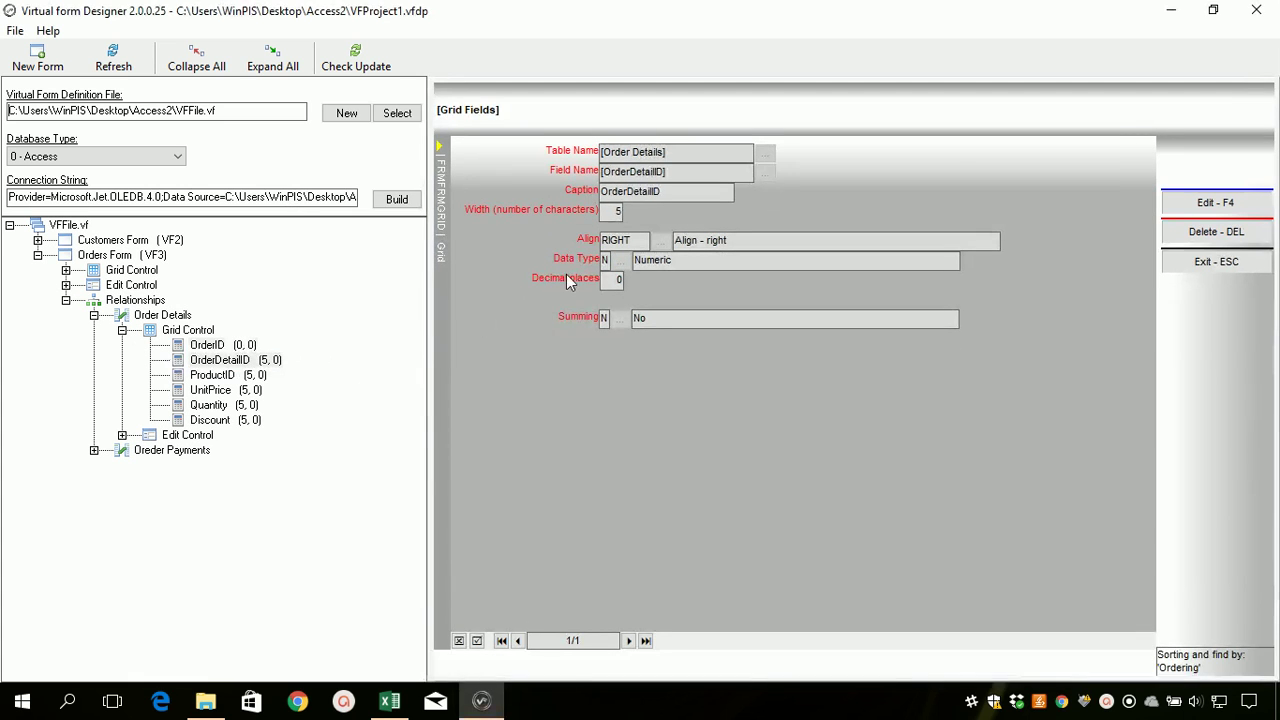
key("F4")
left_click(614, 214)
type("0")
key("Tab")
key("Tab")
key("Tab")
key("Tab")
key("Escape")
key("Escape")
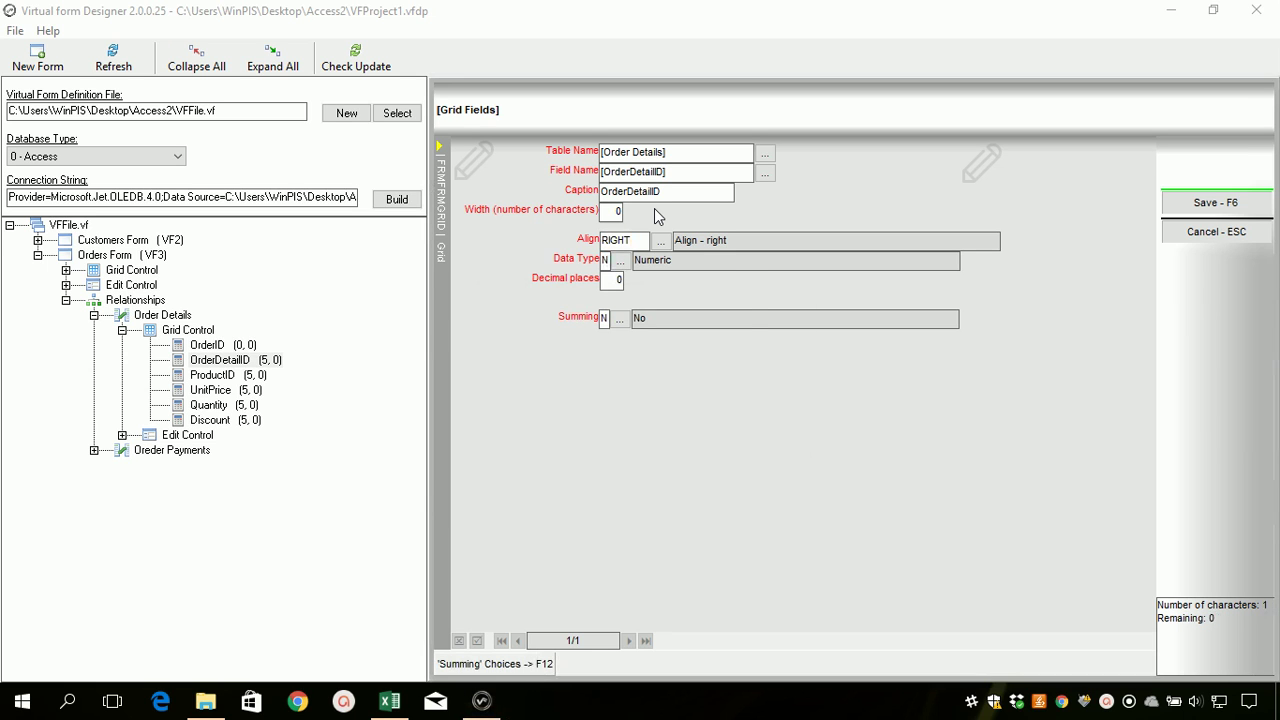
key("F6")
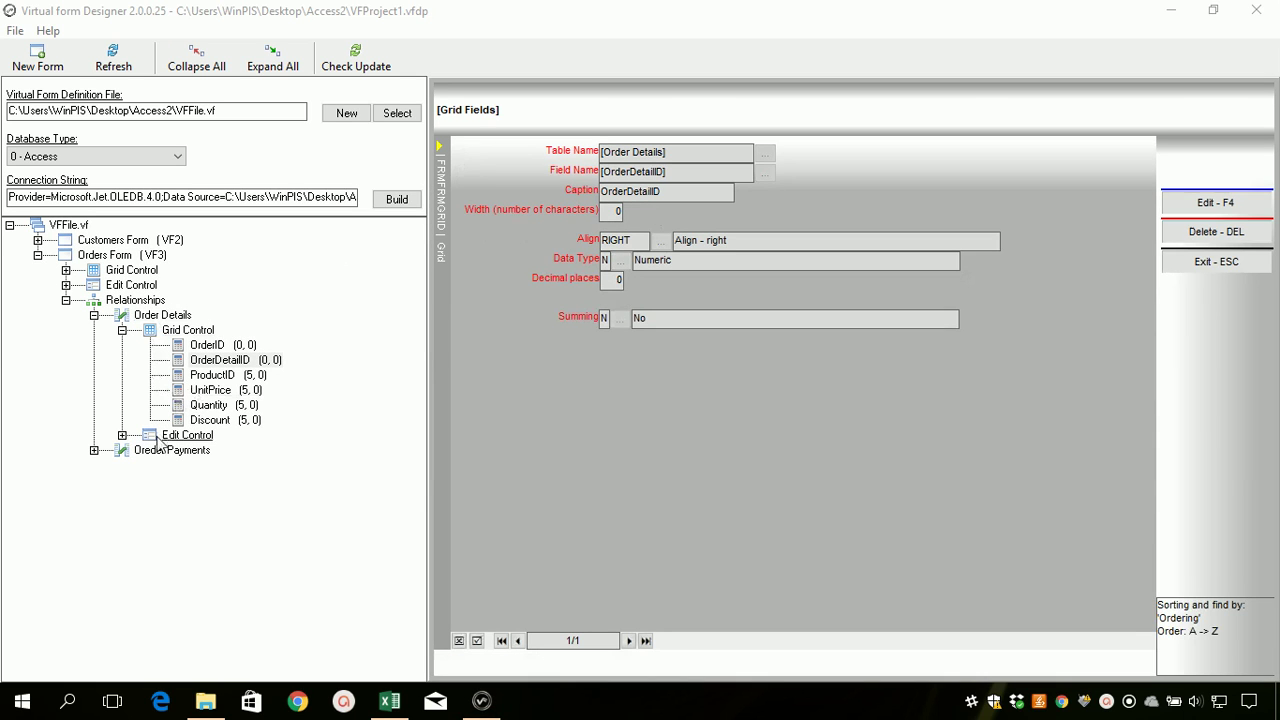
left_click(122, 435)
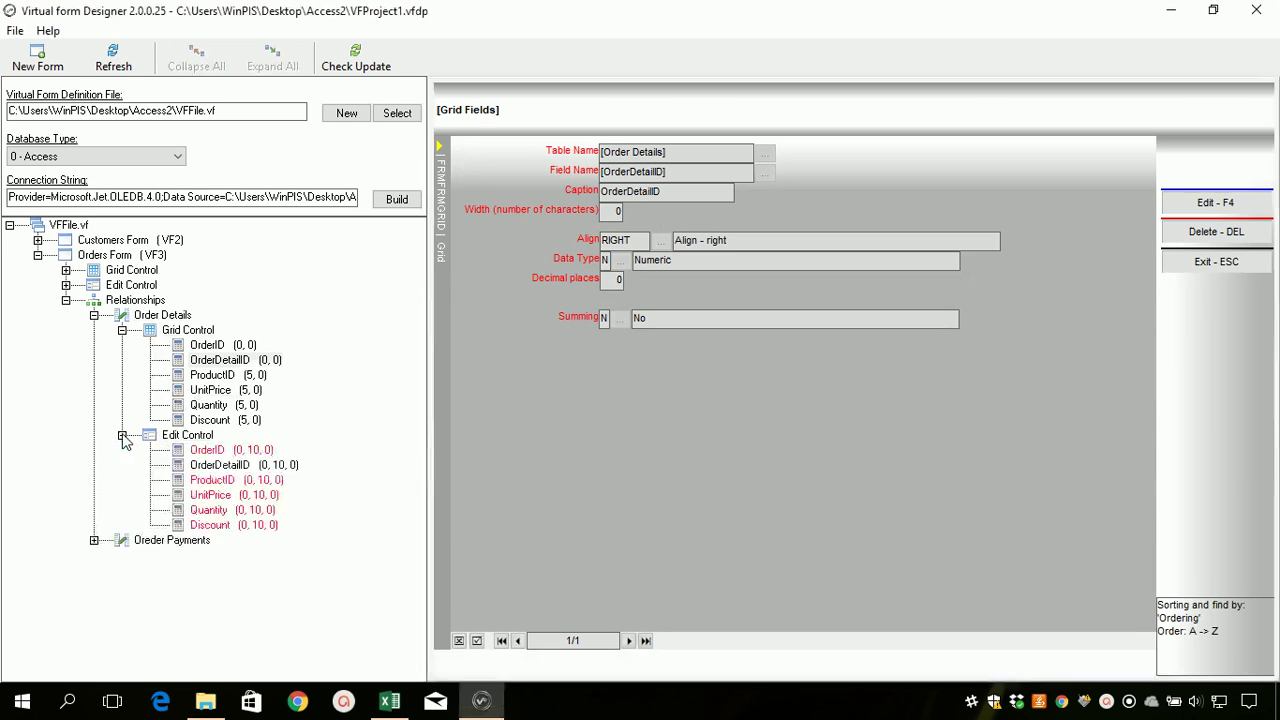
Set the Order Details OrderID edit field's Visible to No and save
left_click(195, 452)
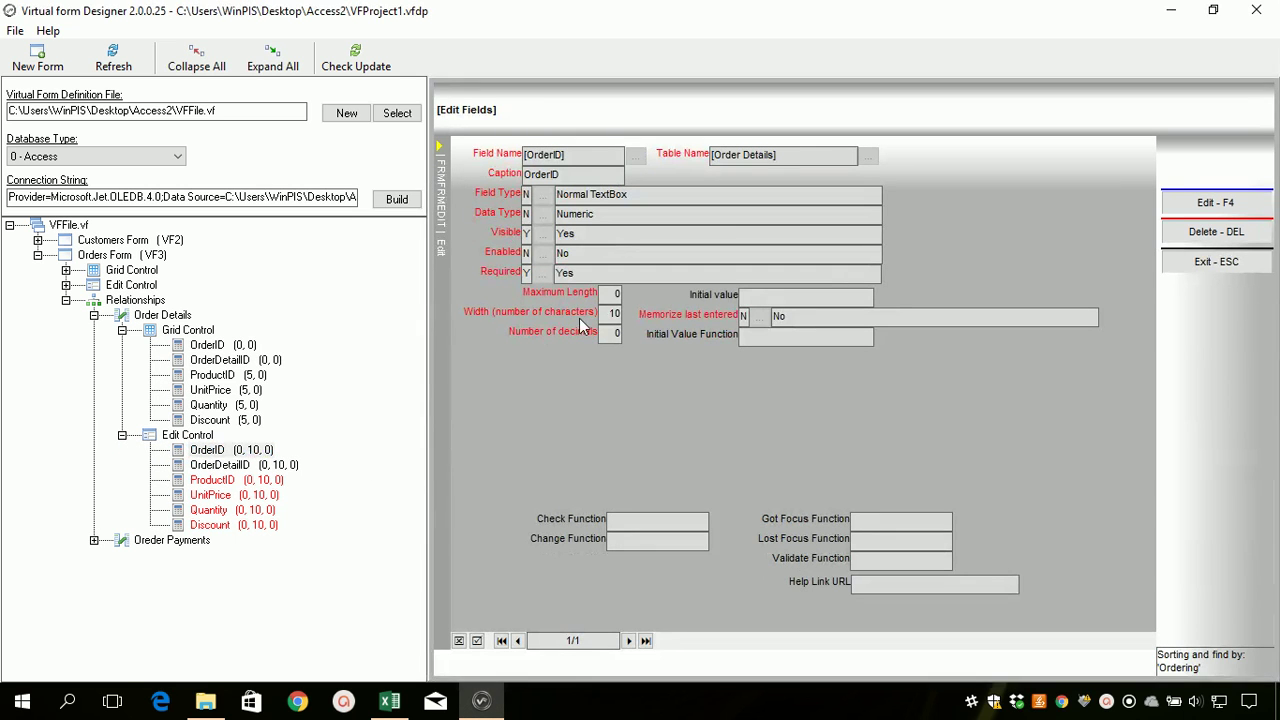
key("F4")
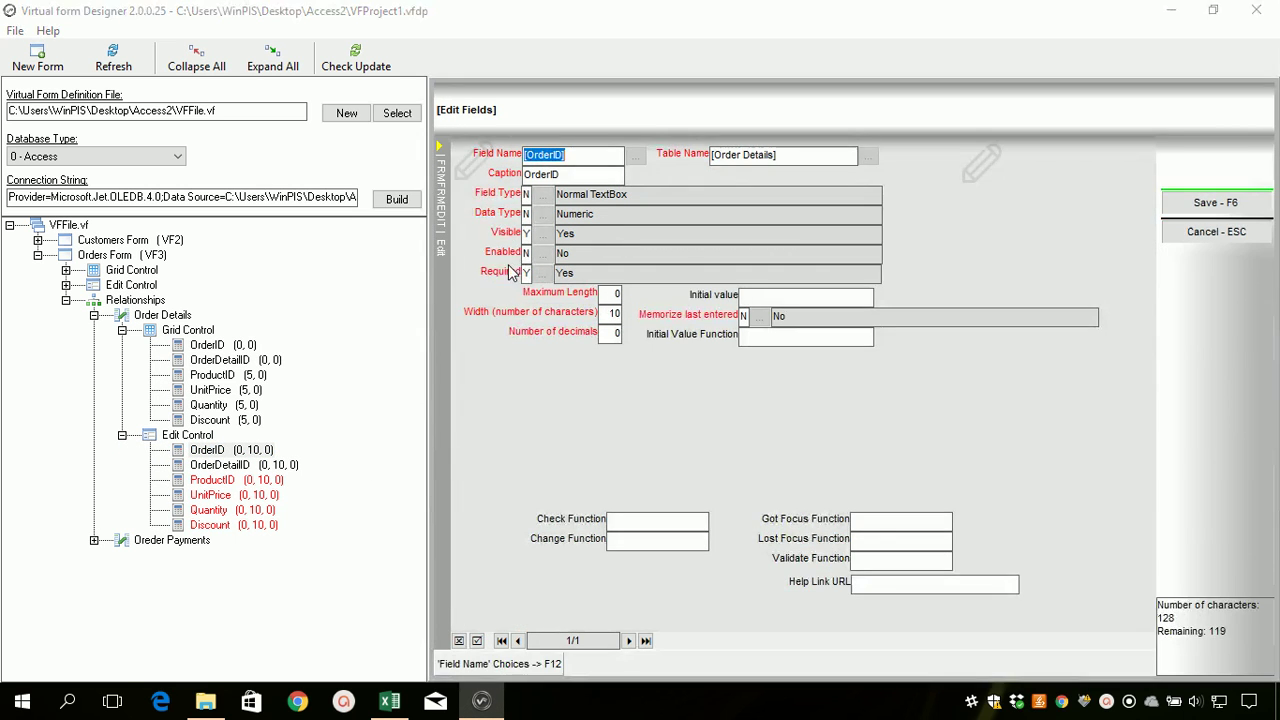
left_click(527, 234)
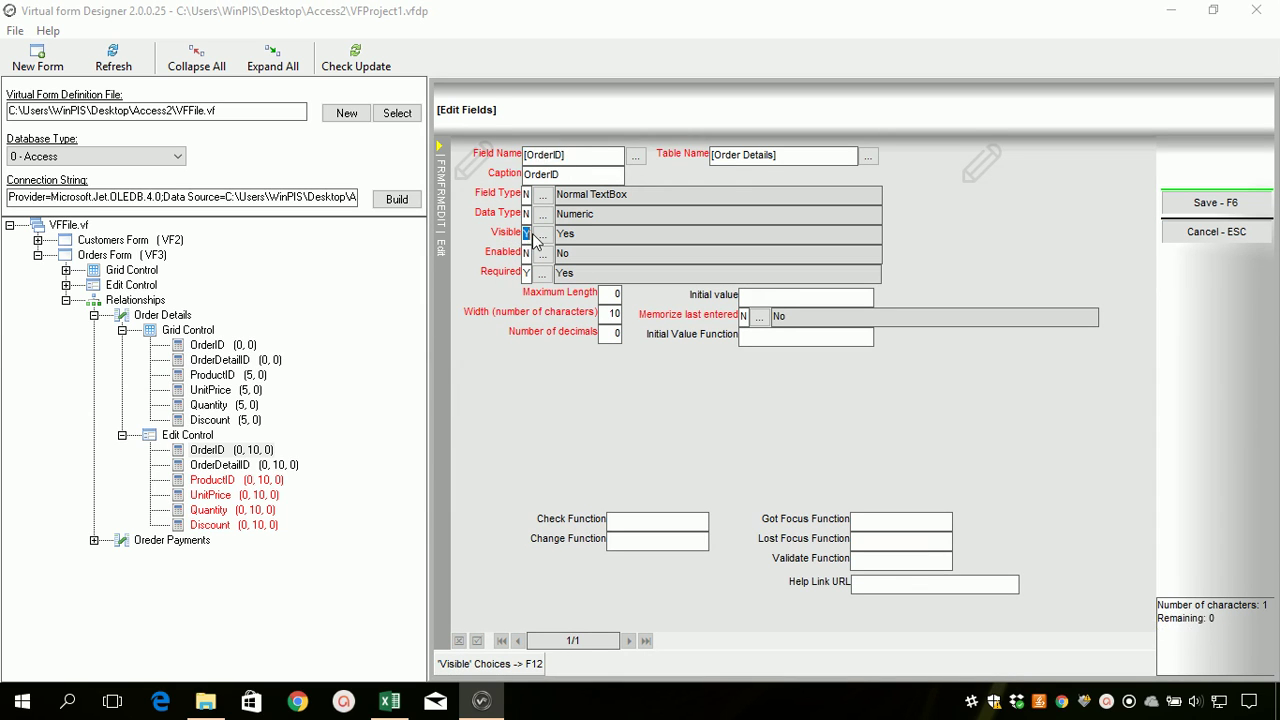
key("Tab")
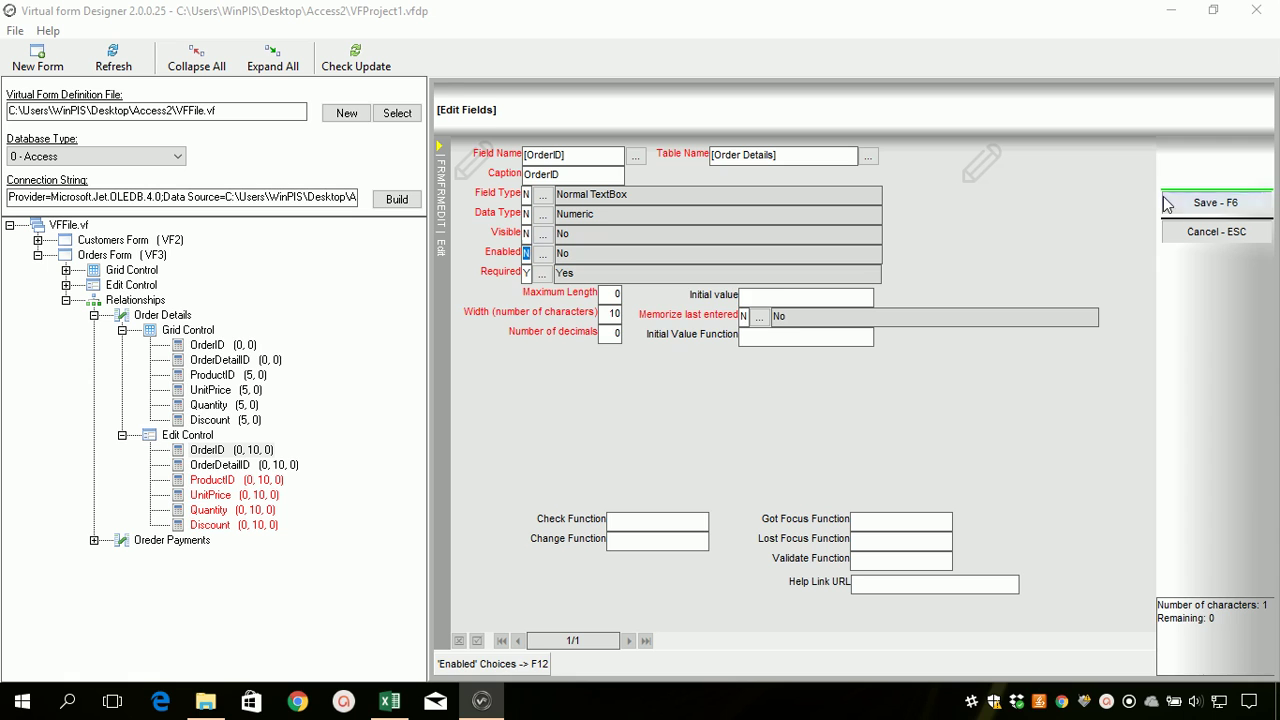
left_click(1210, 203)
left_click(535, 428)
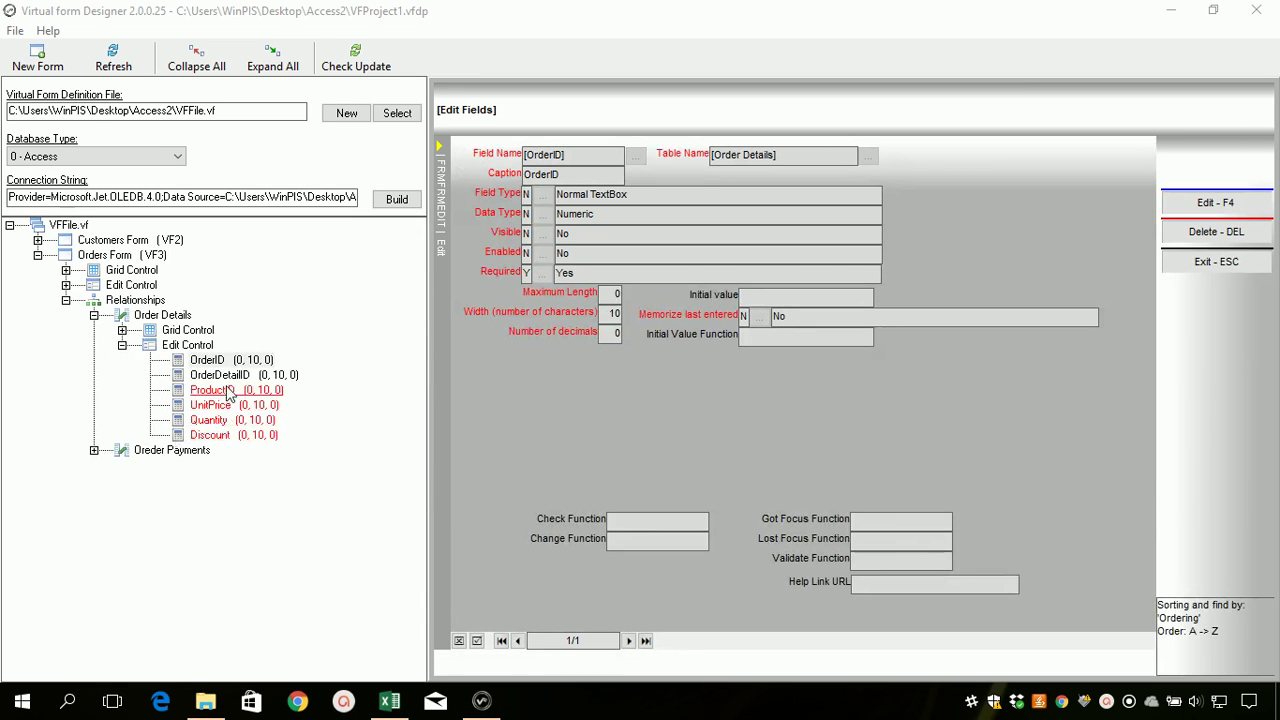
Set OrderDetailID's Visible to No, save it, and close the field editor
left_click(225, 375)
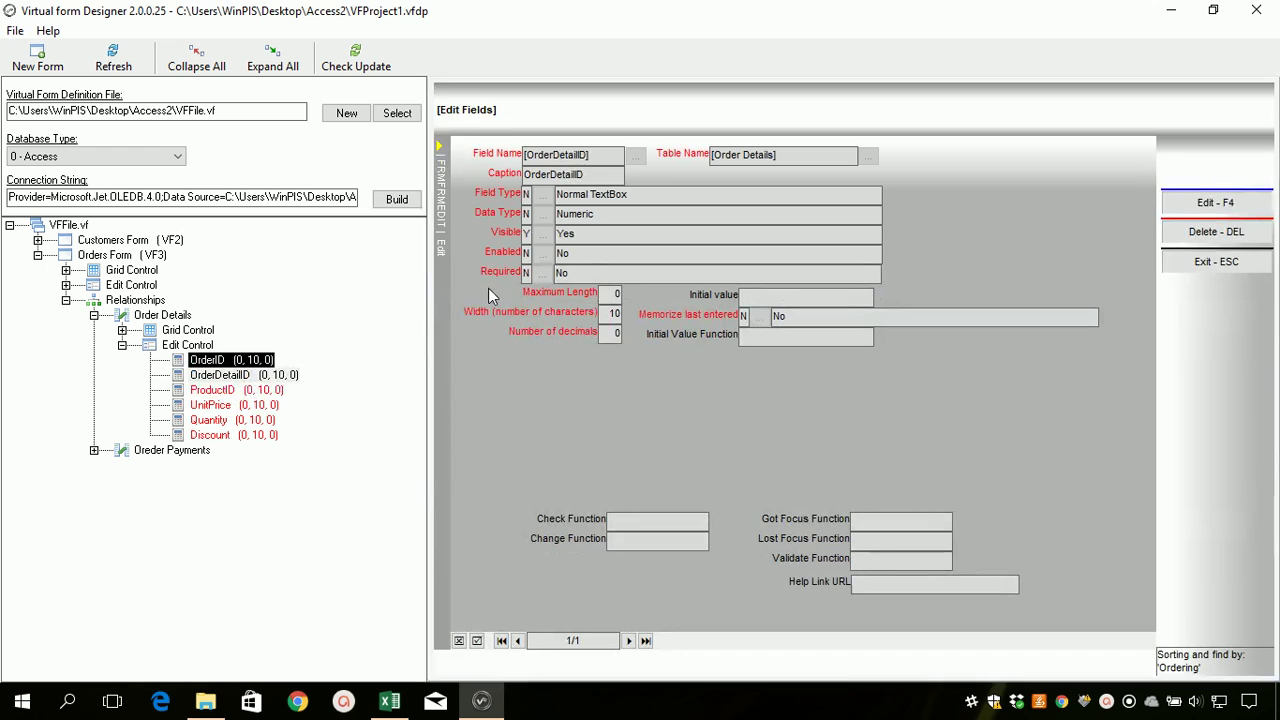
key("F4")
left_click(527, 233)
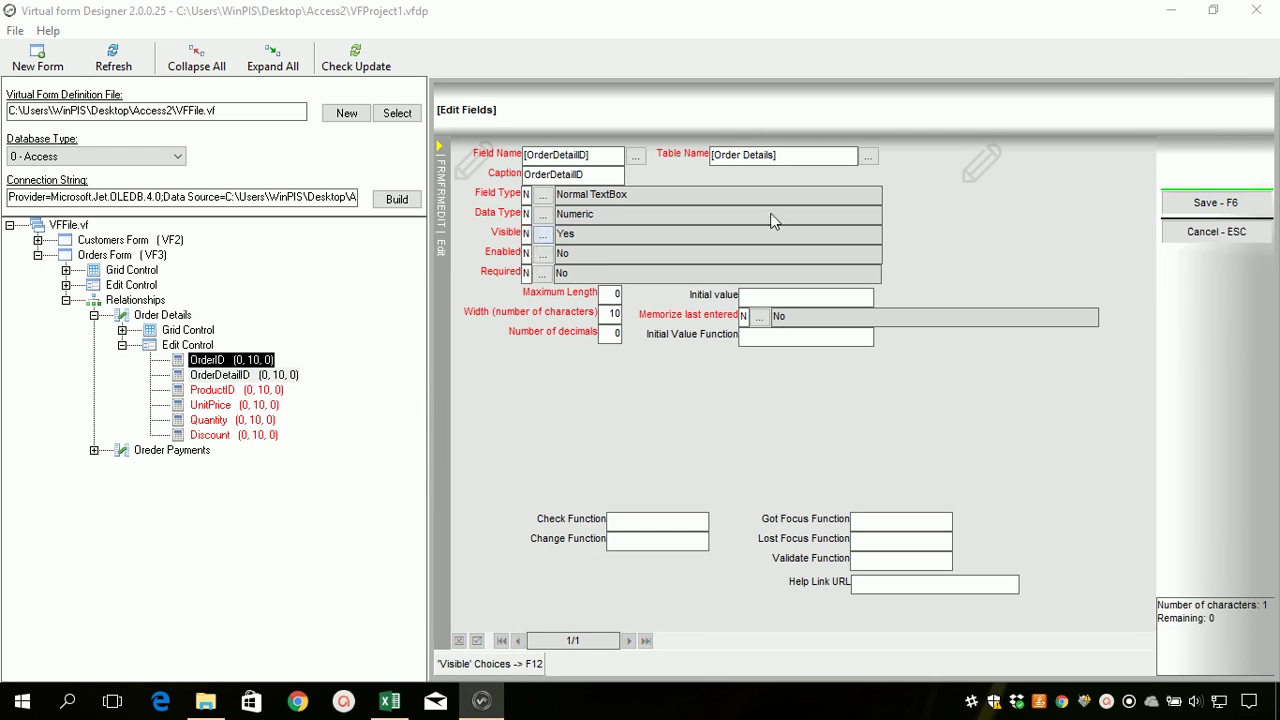
left_click(1222, 202)
left_click(589, 416)
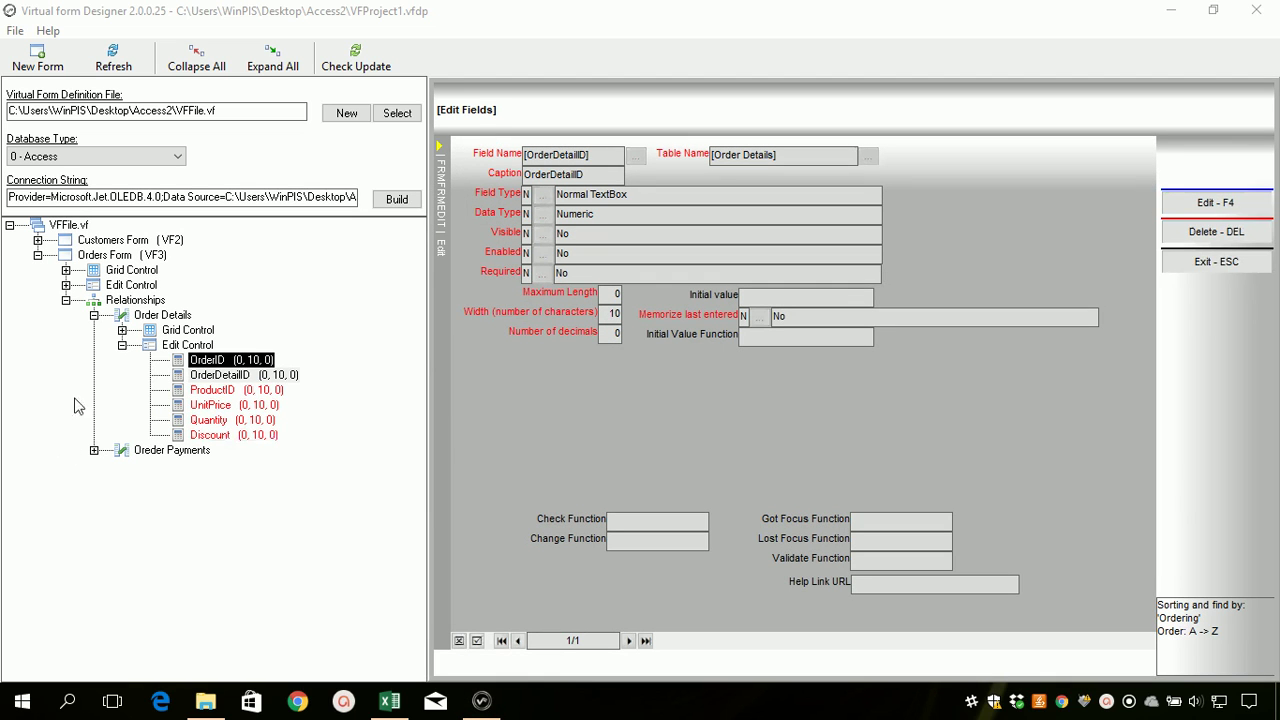
left_click(235, 405)
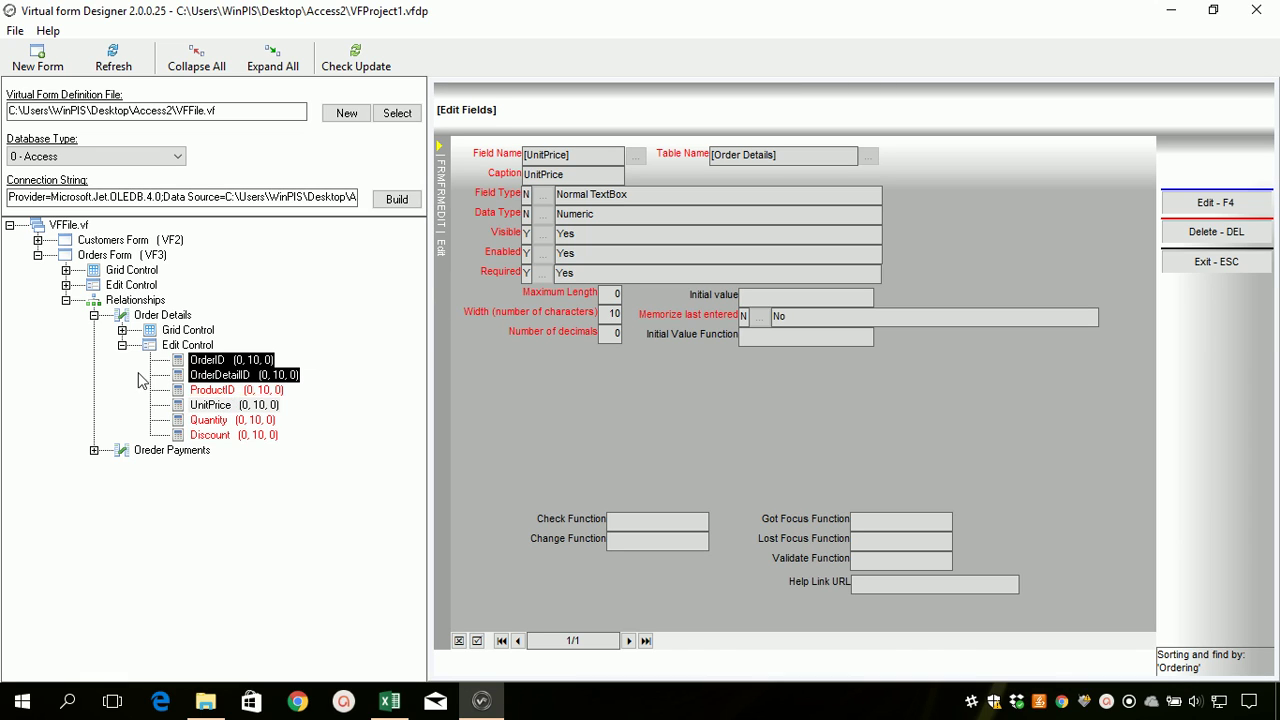
left_click(122, 330)
left_click(122, 330)
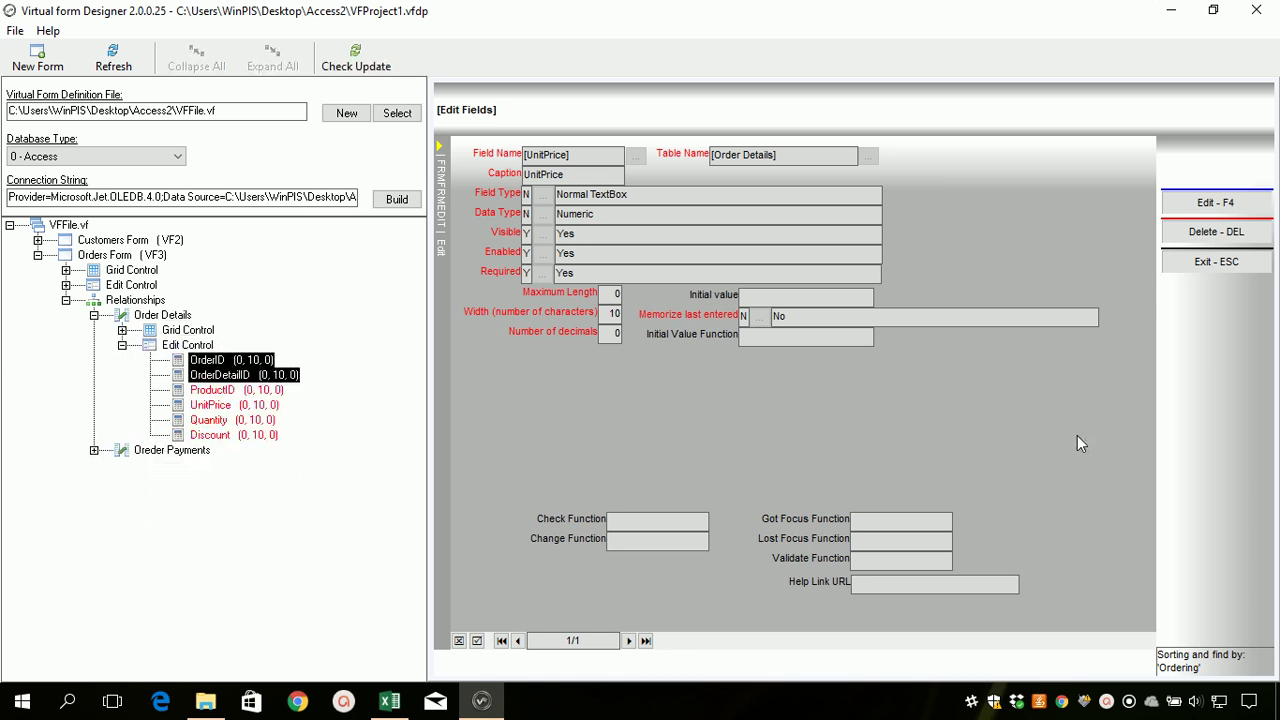
left_click(1220, 264)
Open the Orders Form and try editing an Order Details row's UnitPrice, Quantity and Discount
left_click(1258, 12)
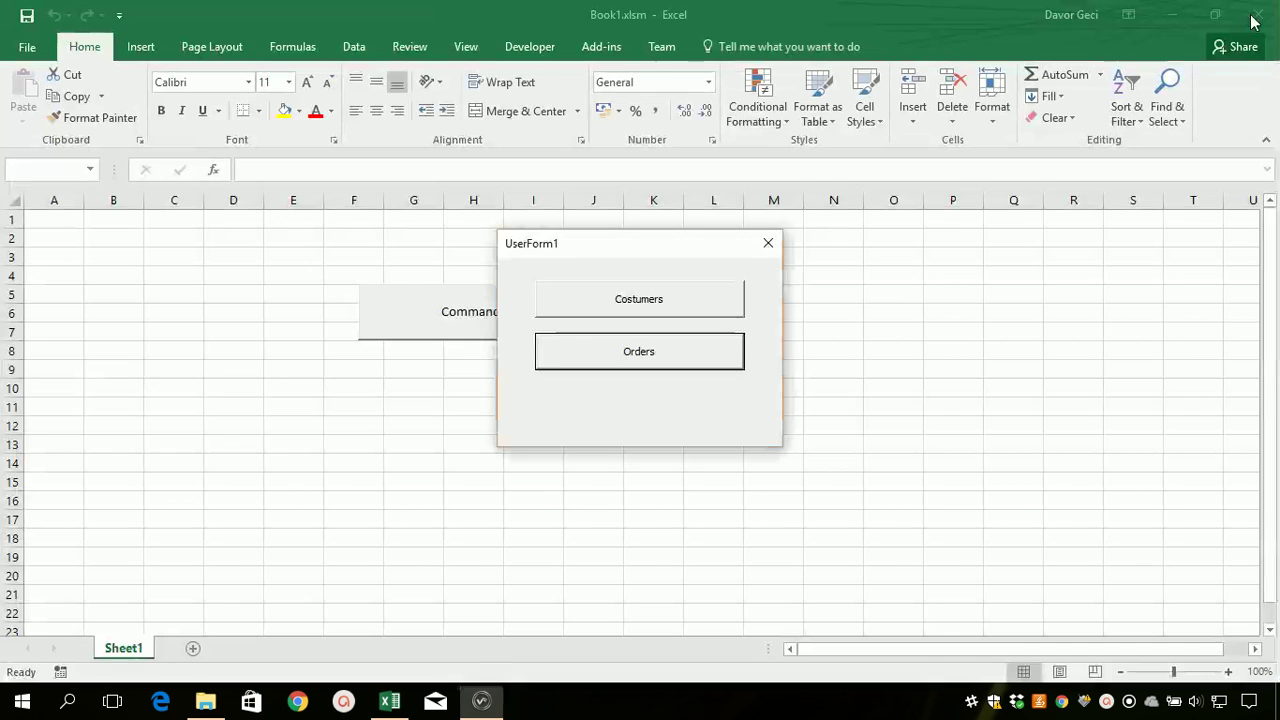
left_click(603, 358)
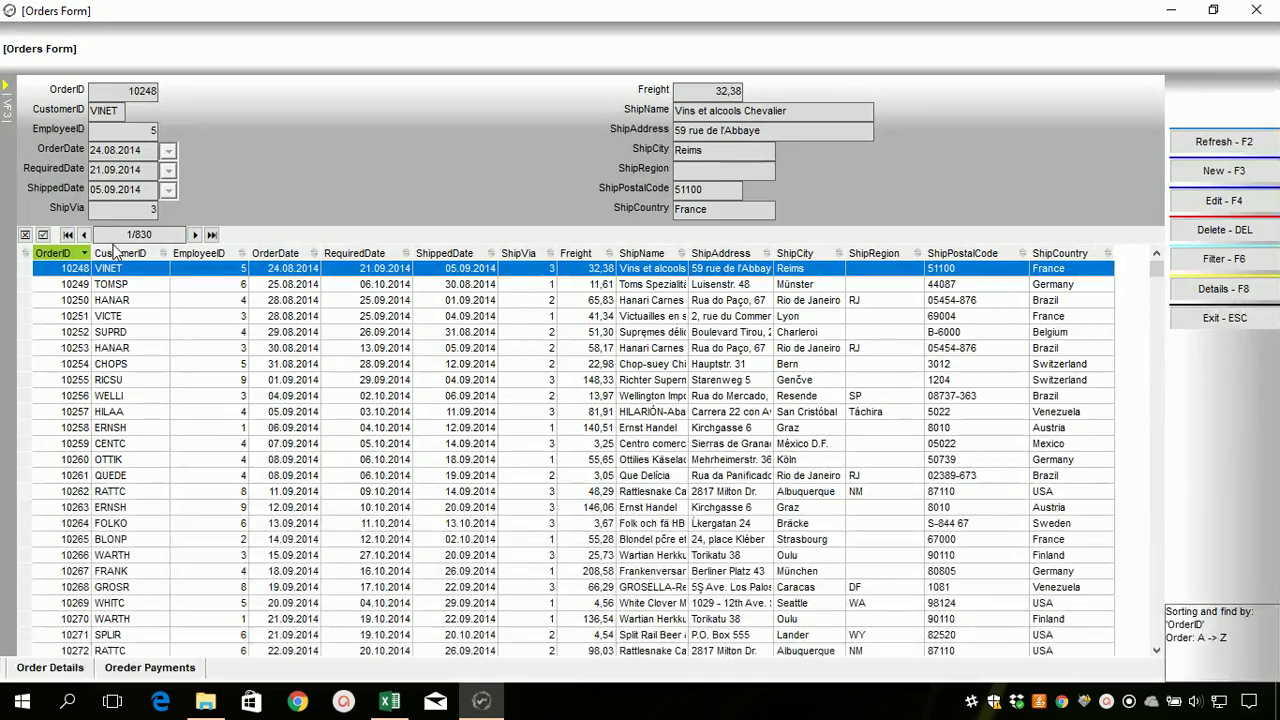
left_click(40, 667)
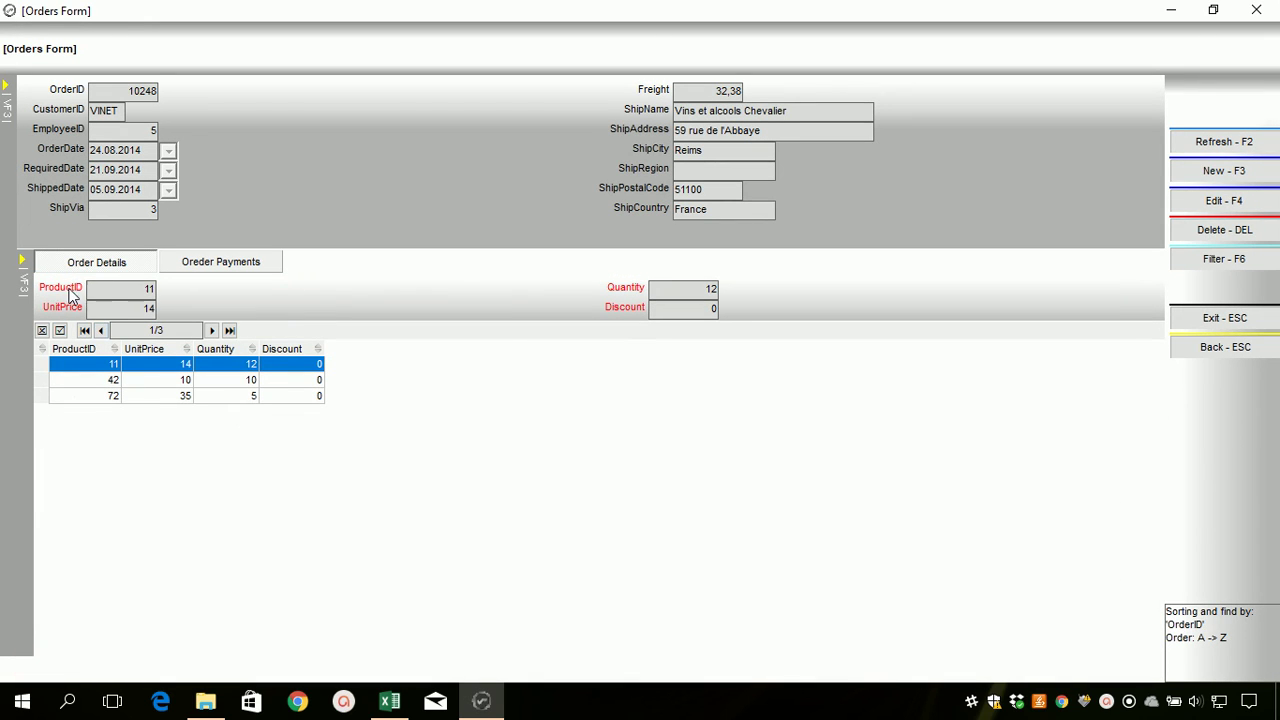
key("F4")
left_click(127, 308)
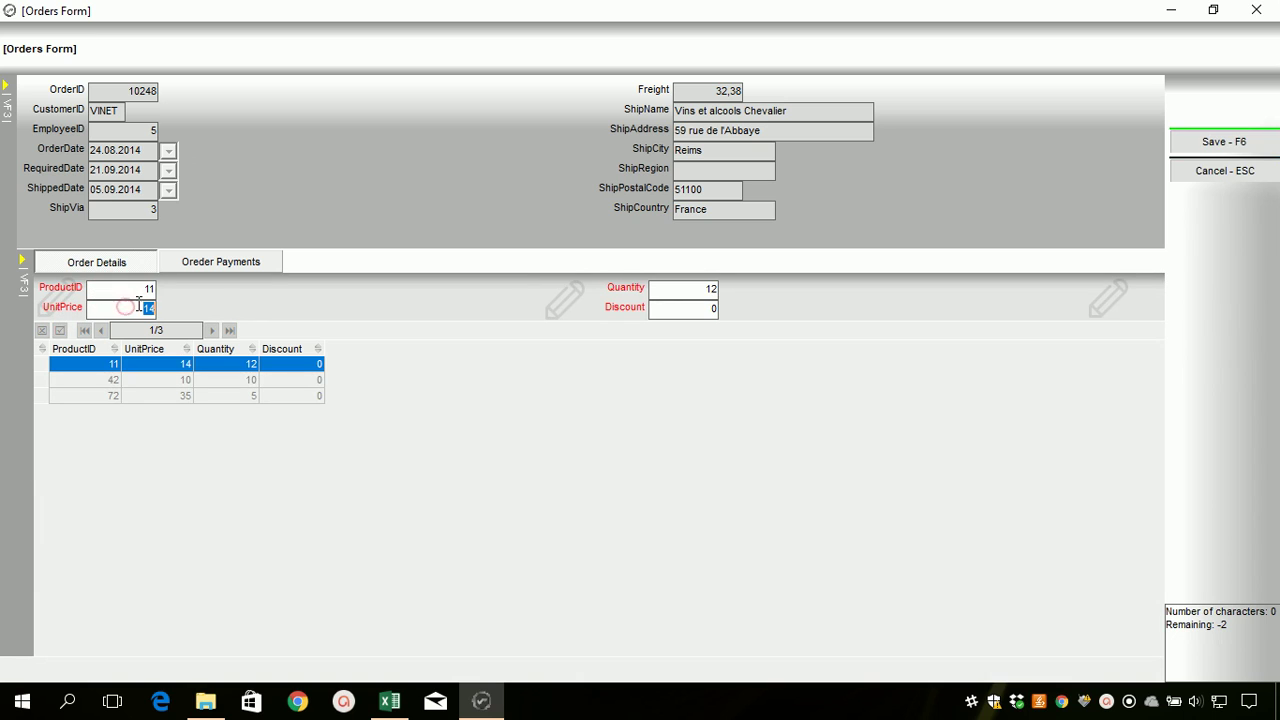
left_click(676, 294)
left_click(680, 308)
key("F6")
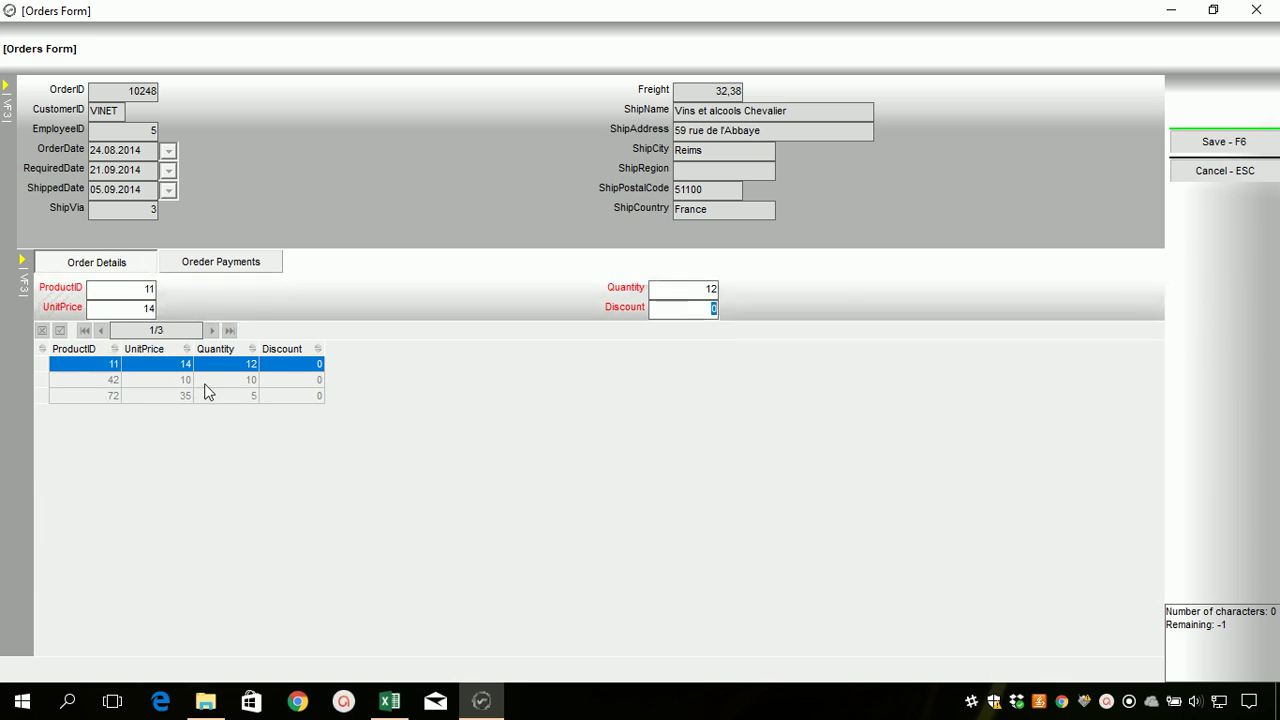
Browse the other detail rows, view the Order Payments tab, and close the Orders Form
left_click(190, 382)
left_click(185, 396)
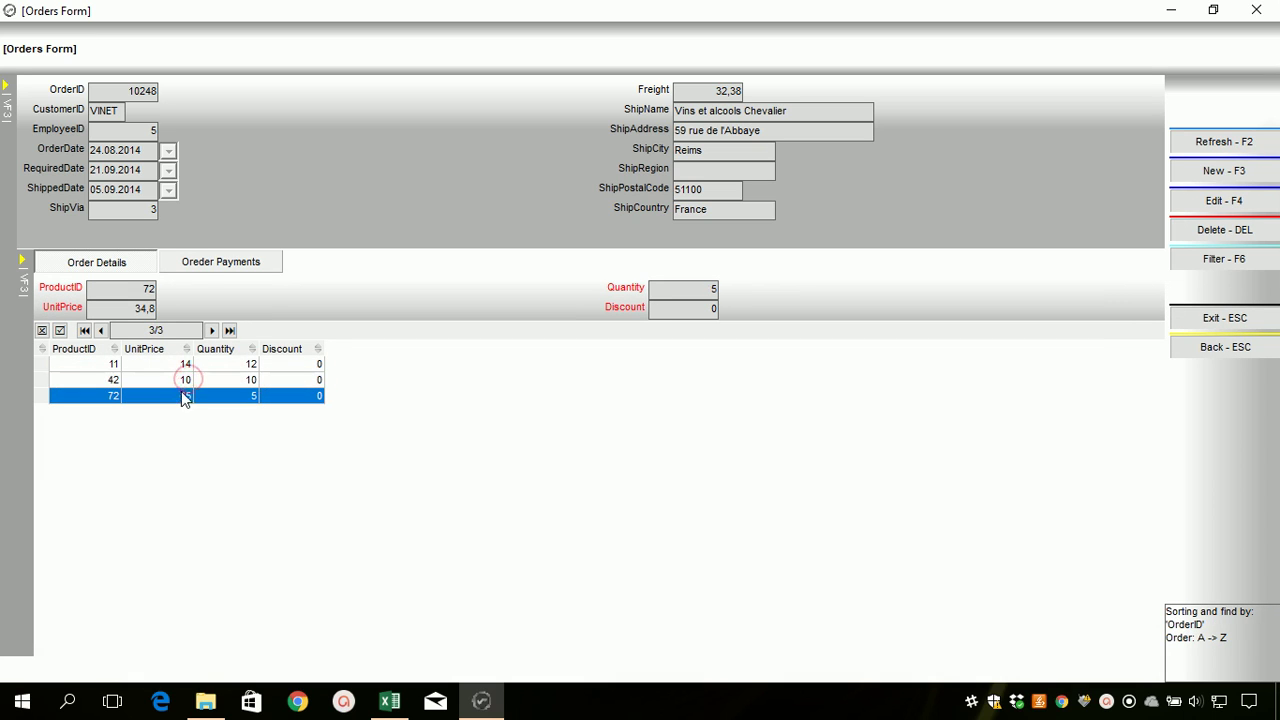
left_click(220, 263)
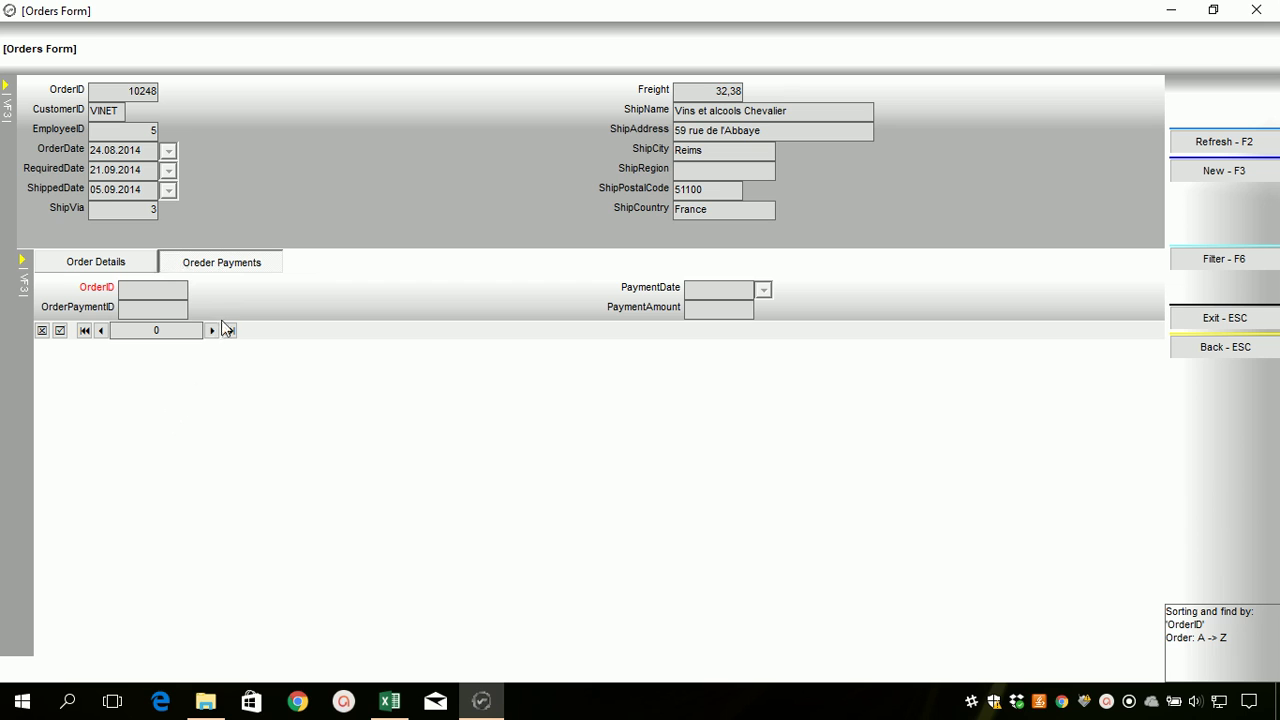
left_click(1197, 328)
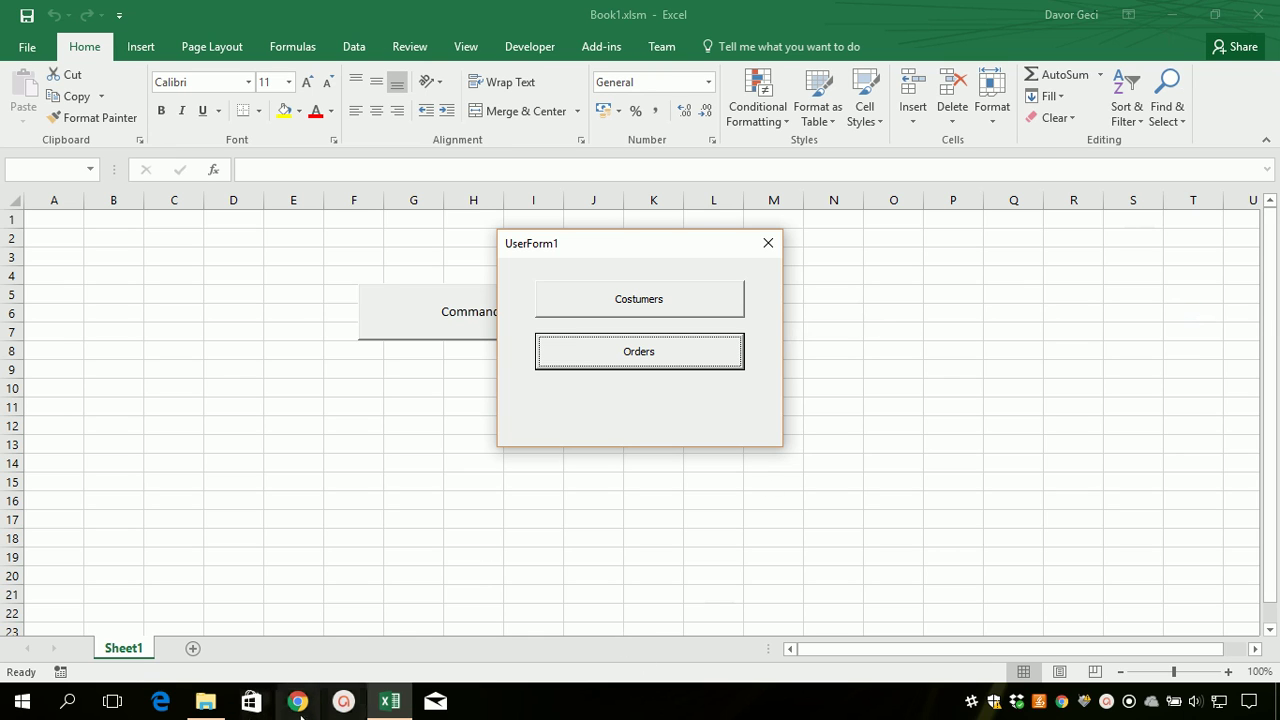
left_click(207, 706)
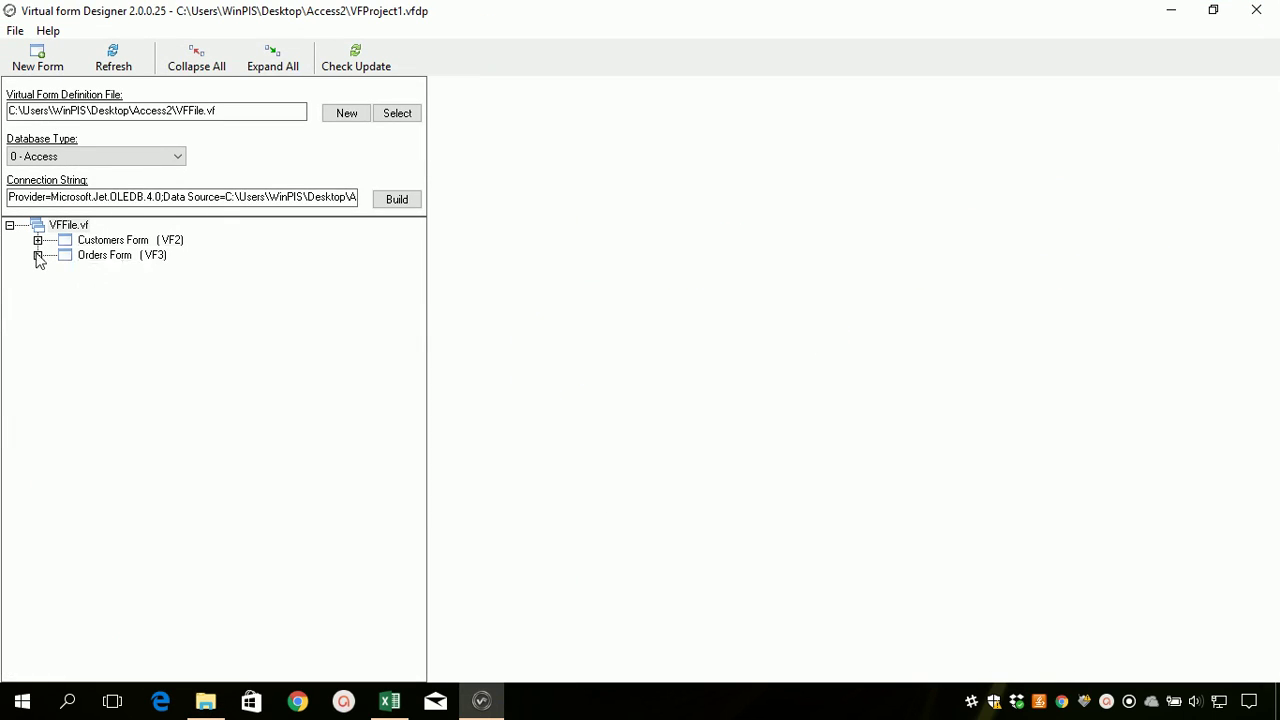
Correct the 'Oreder Payments' caption to 'Order Payments', save, and decline adding grid columns or fields
left_click(38, 256)
left_click(66, 301)
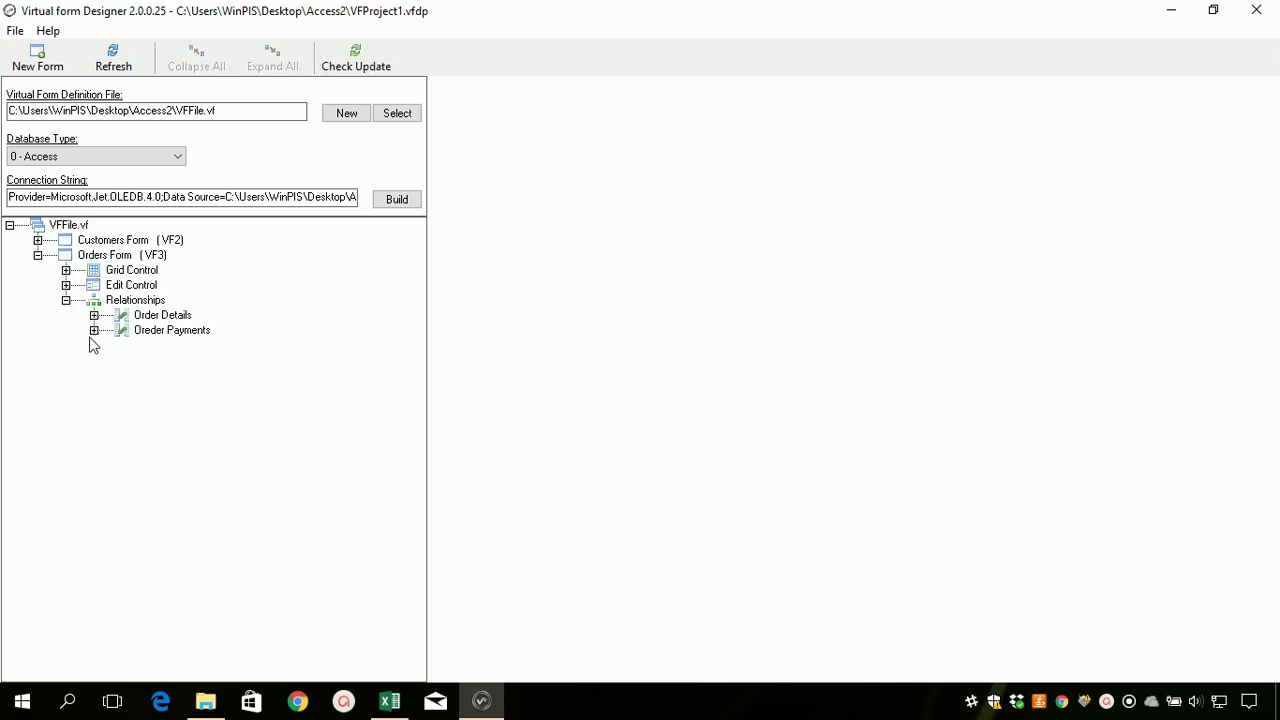
double_click(168, 332)
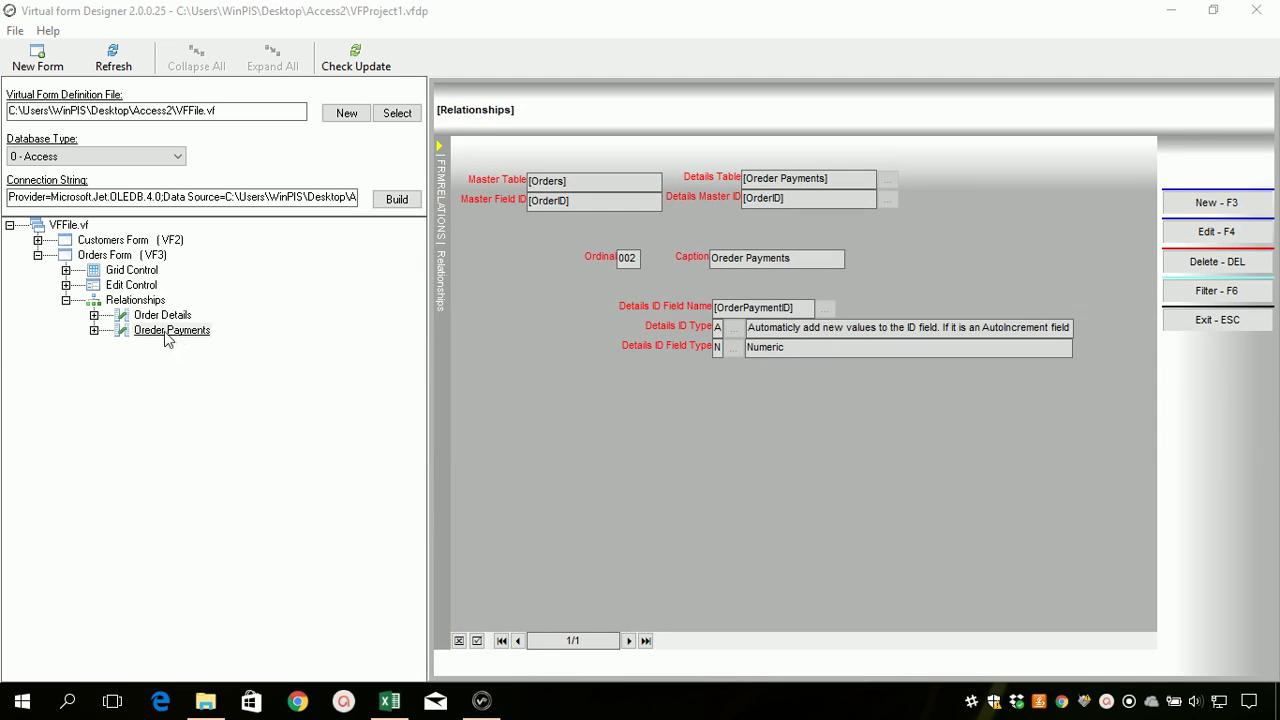
key("F4")
left_click(723, 259)
left_click(721, 258)
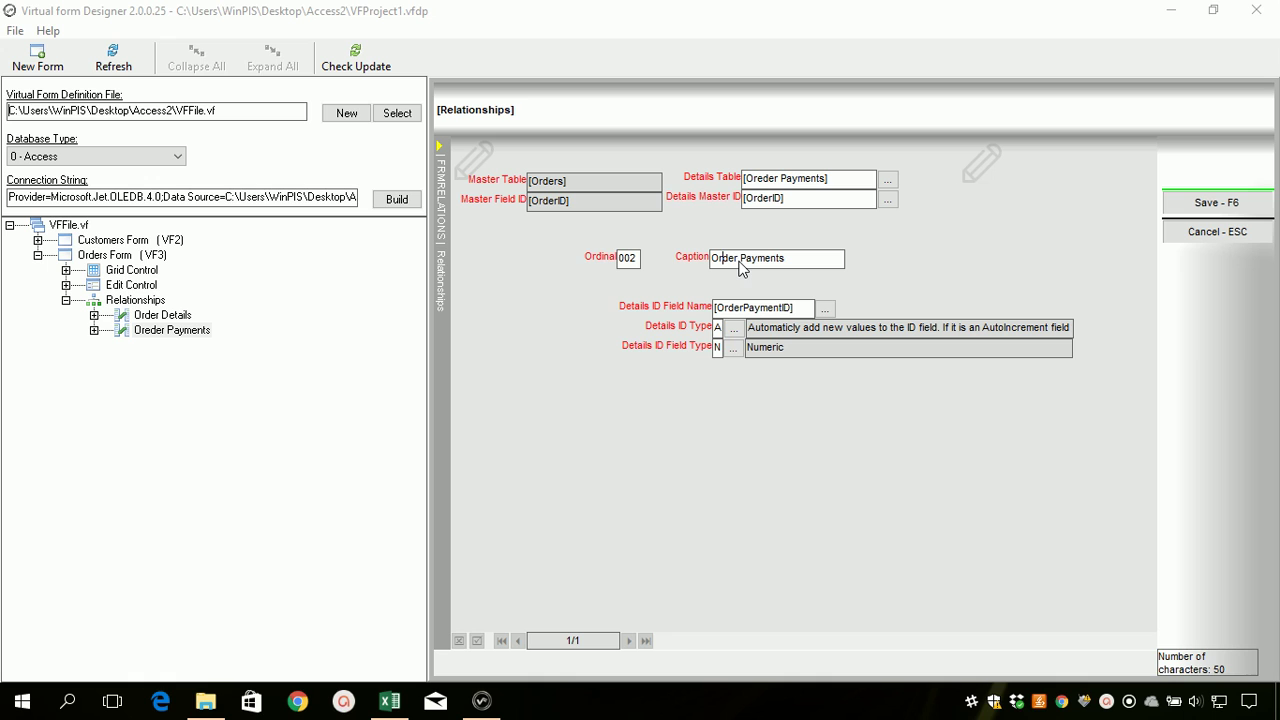
left_click(1203, 207)
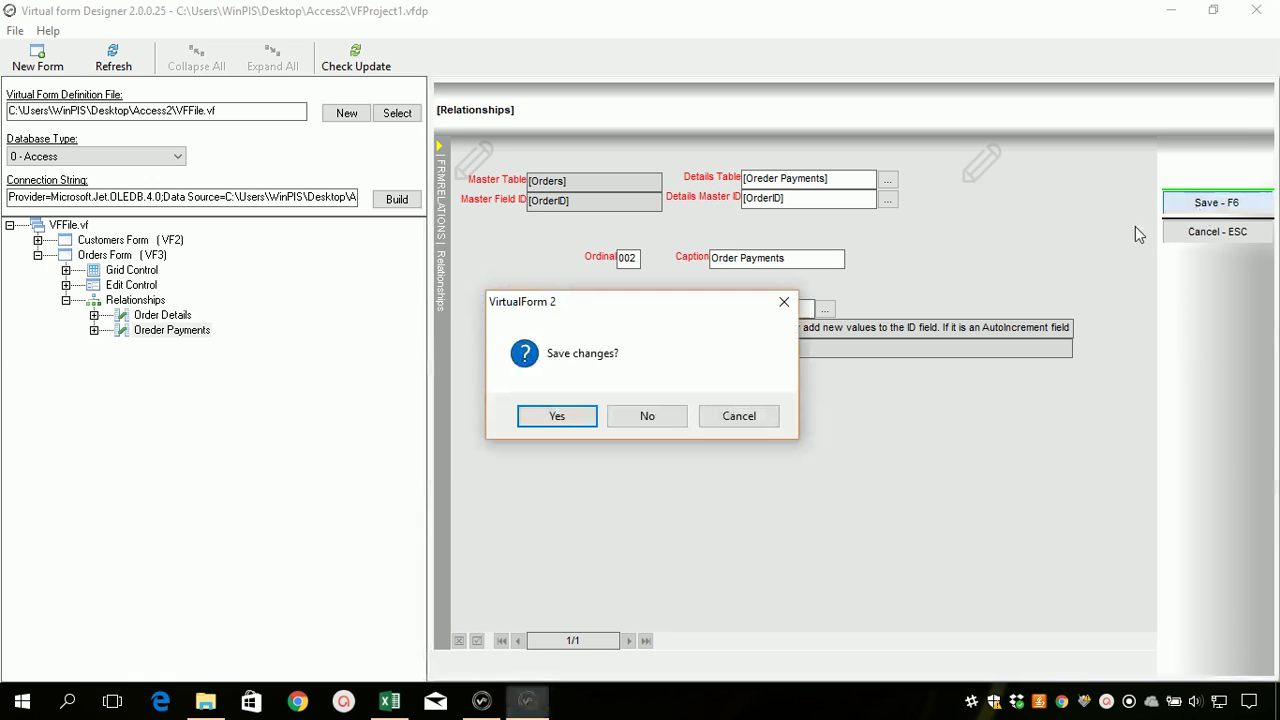
left_click(596, 420)
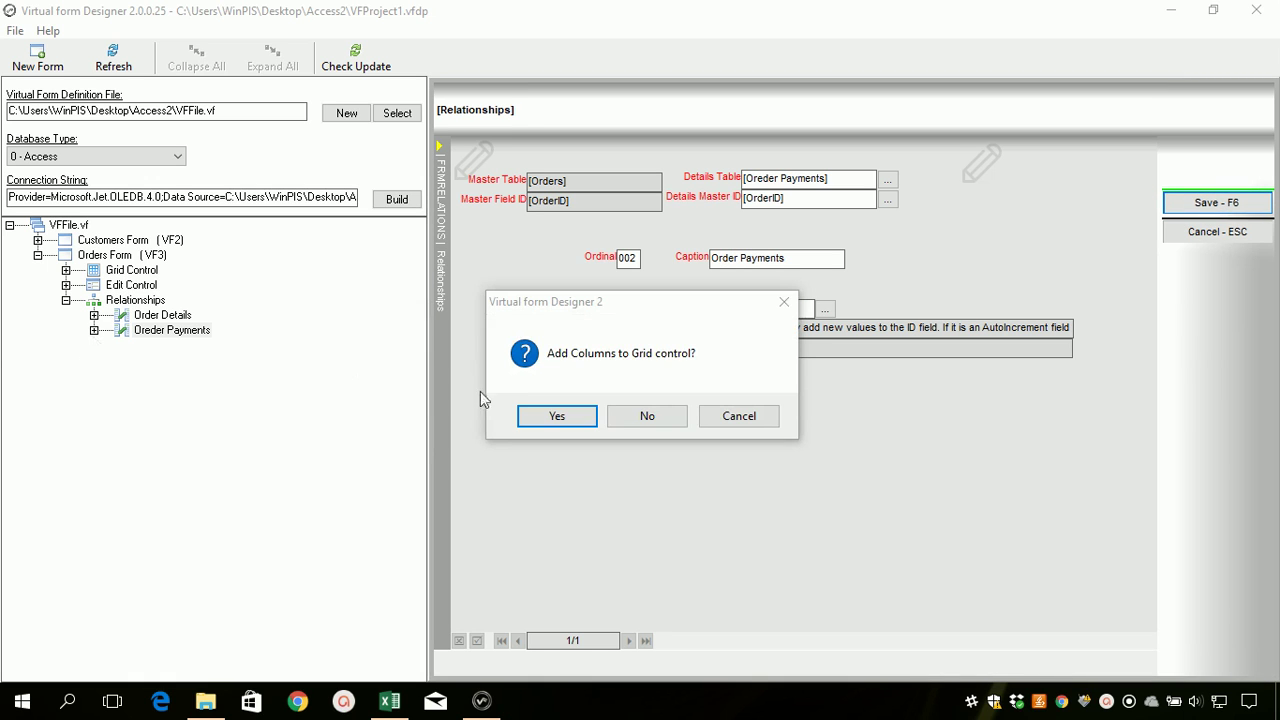
left_click(641, 417)
left_click(640, 417)
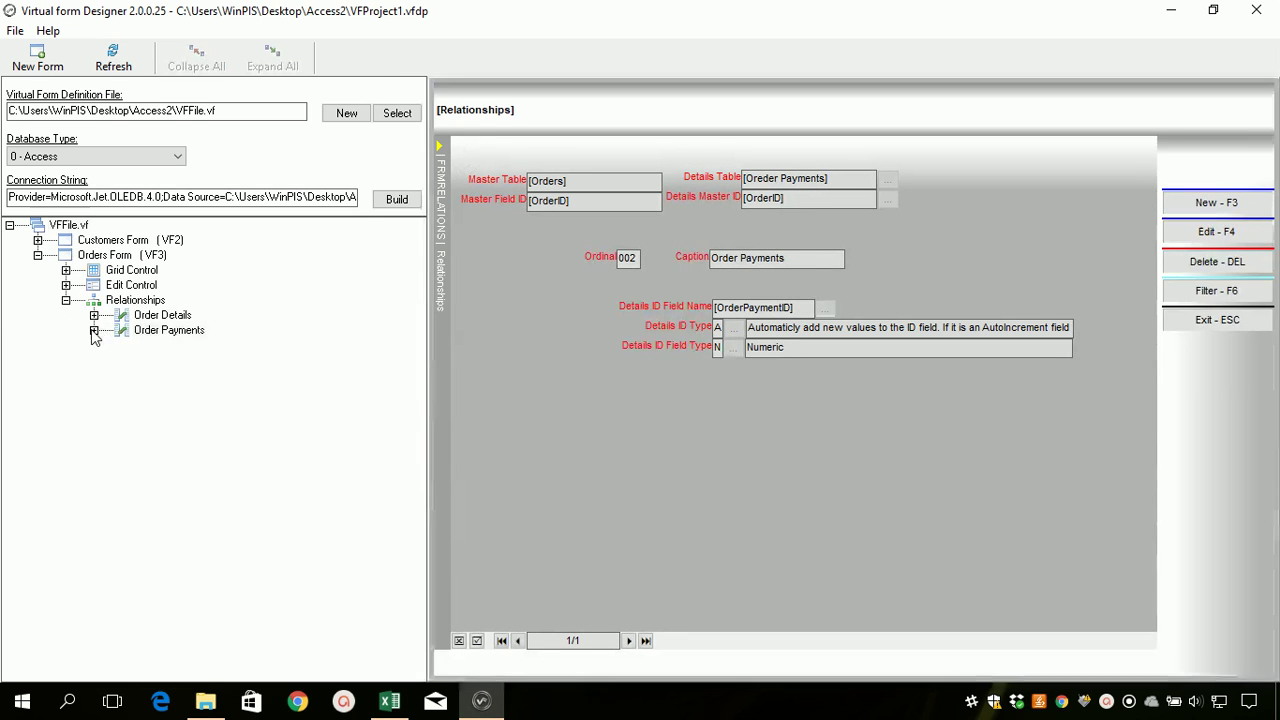
Set the Order Payments grid's OrderID column width to 0 and save
left_click(94, 330)
left_click(122, 345)
left_click(207, 360)
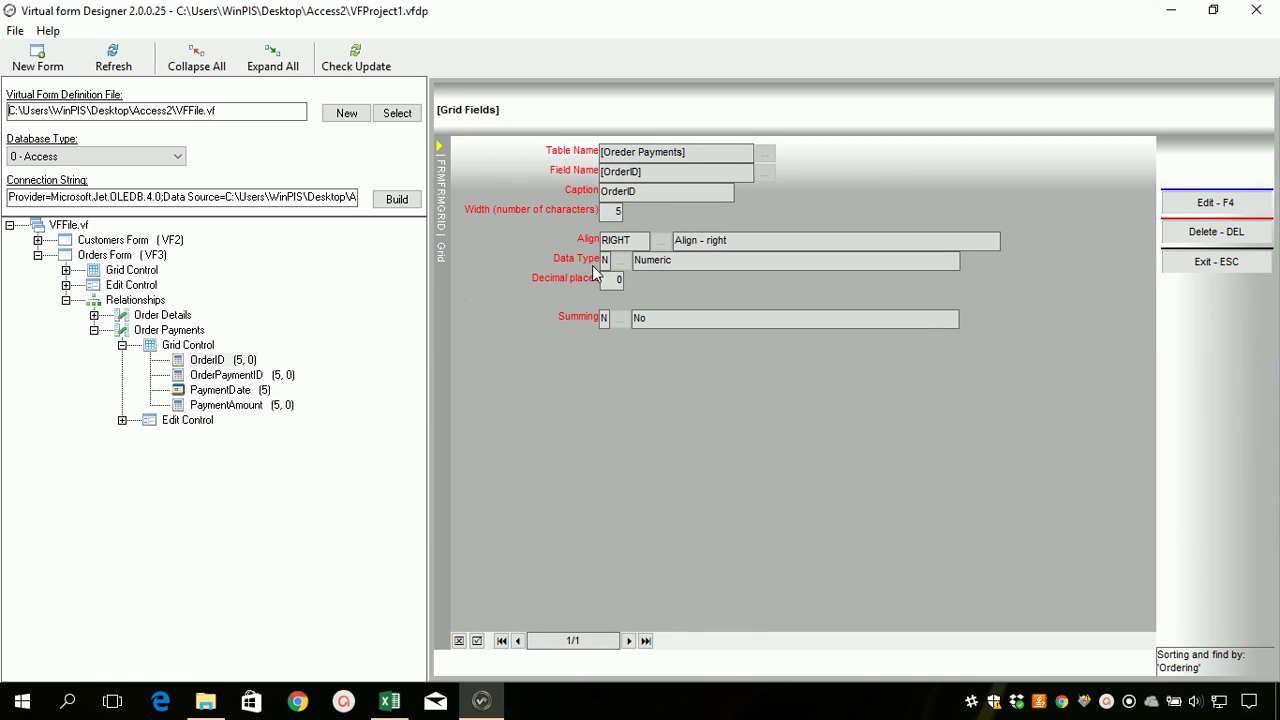
key("F4")
left_click(617, 212)
type("0")
key("Tab")
key("Tab")
key("Tab")
key("Tab")
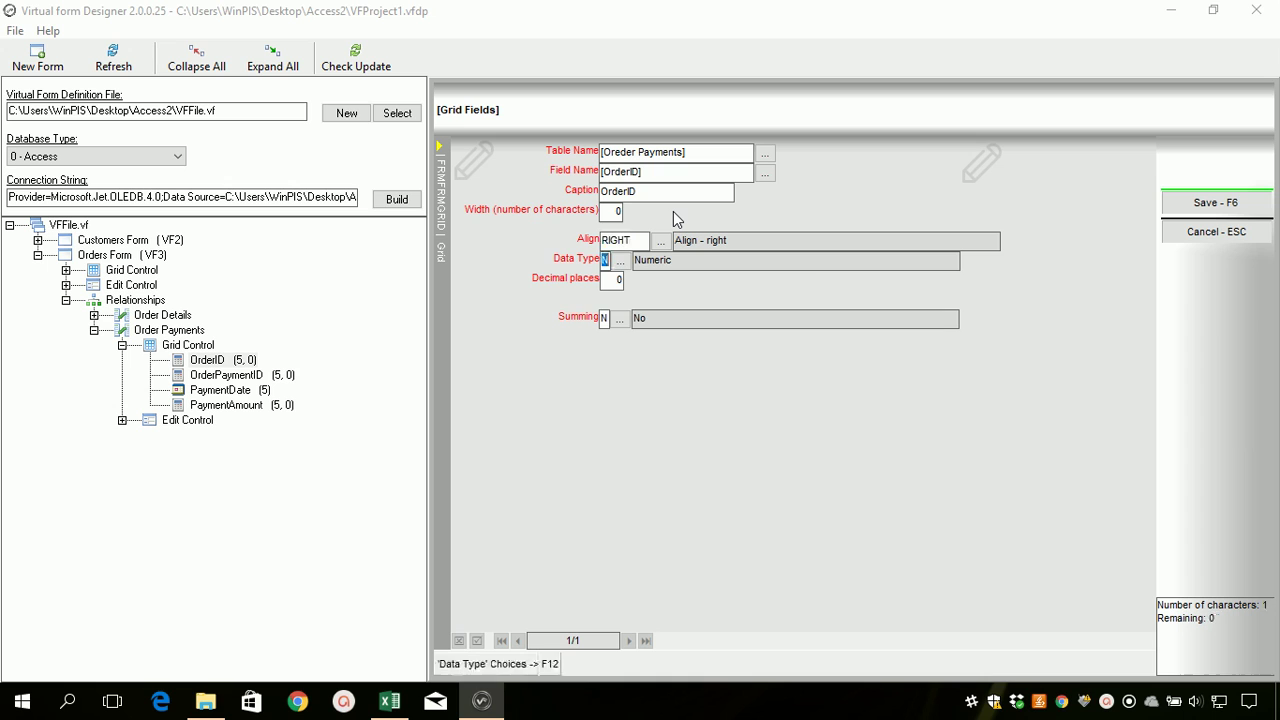
key("Escape")
key("Return")
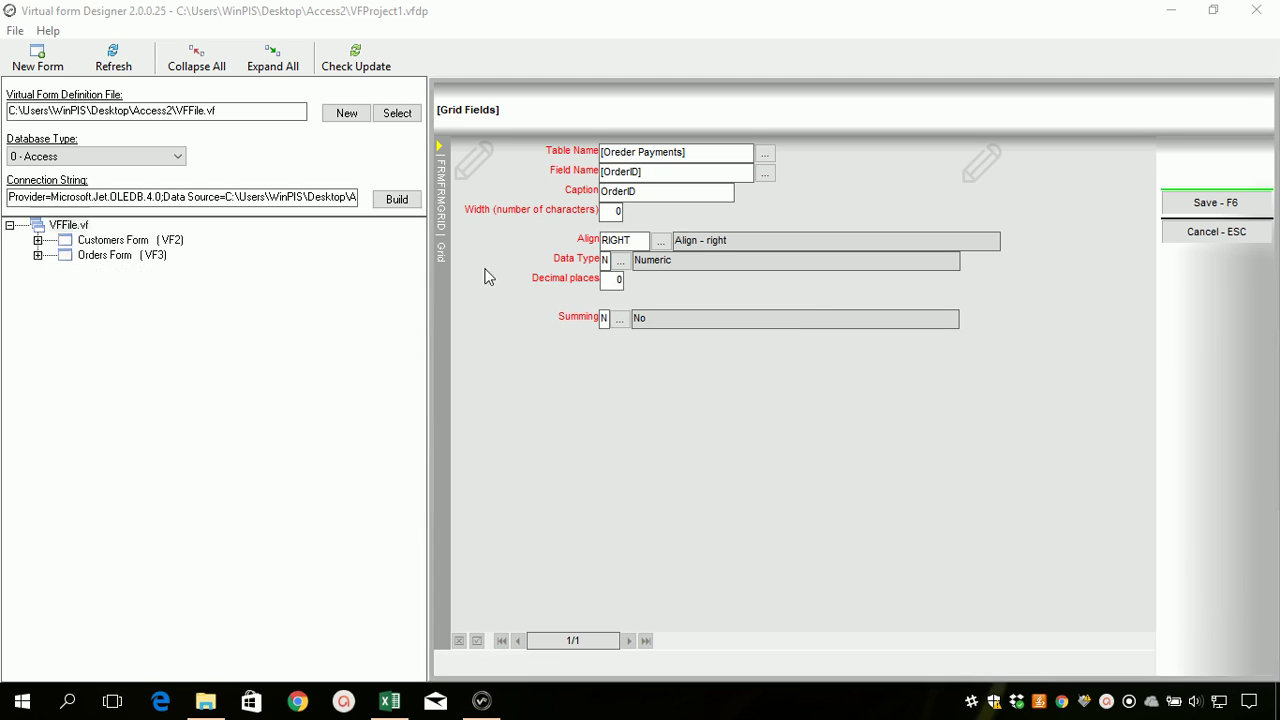
Set the OrderPaymentID grid column width to 0 and save it
key("Down")
key("Down")
key("Up")
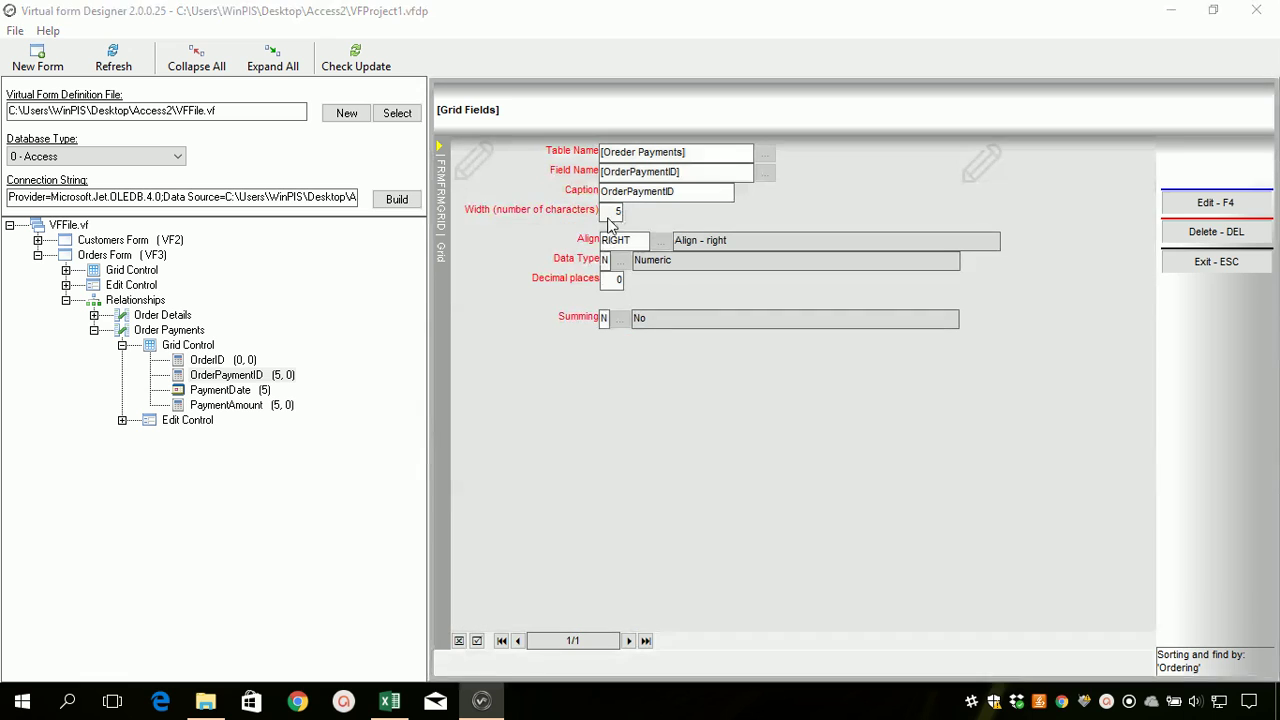
key("F4")
key("Return")
key("Return")
key("Return")
key("Return")
key("Return")
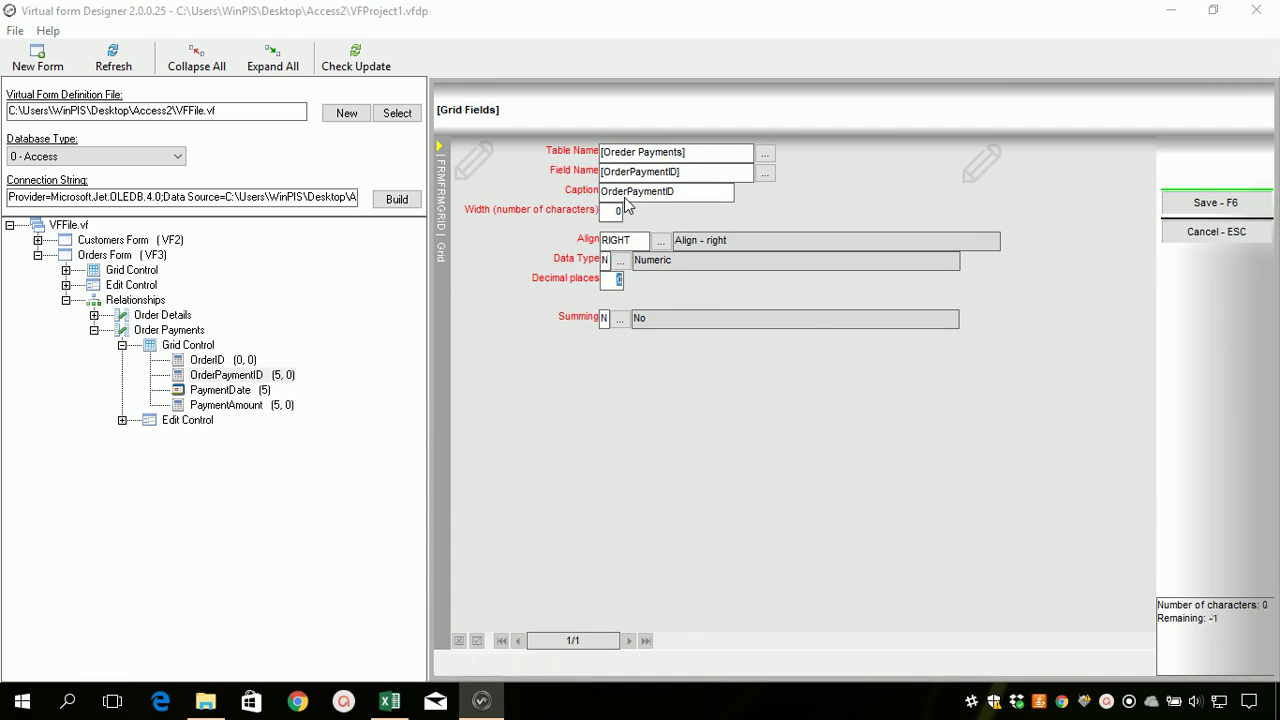
key("Escape")
key("F6")
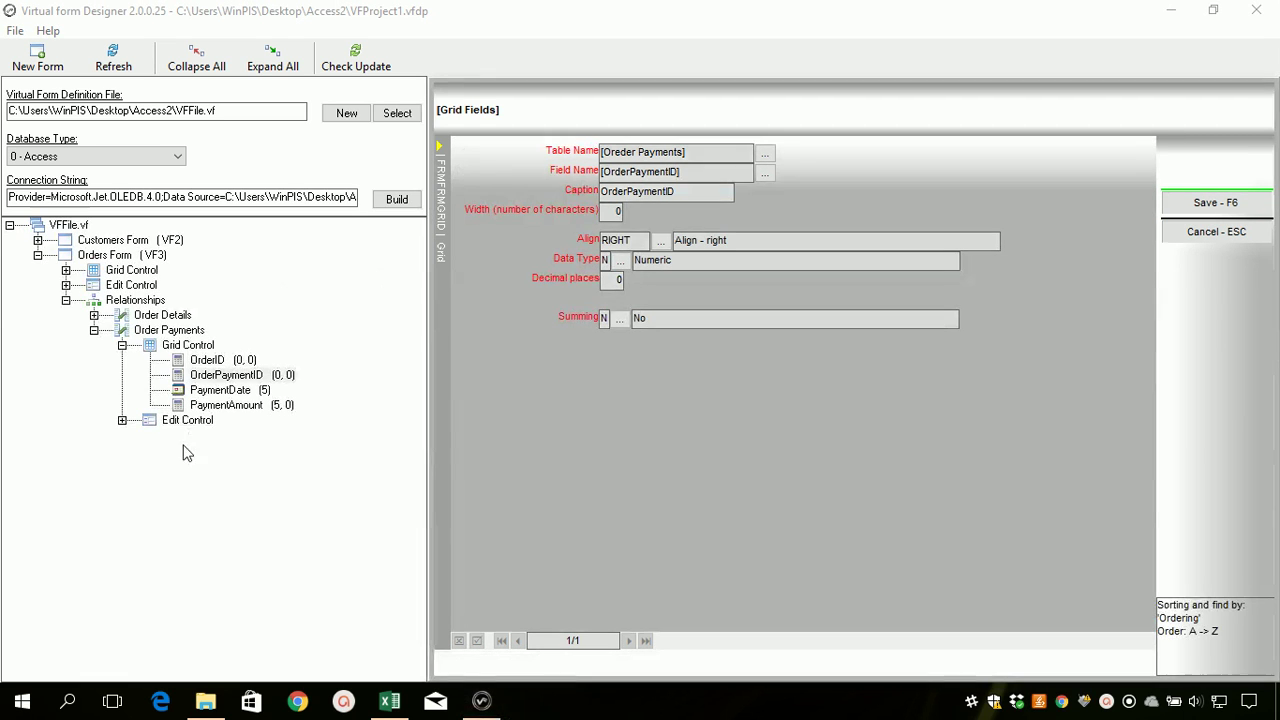
left_click(121, 420)
left_click(207, 435)
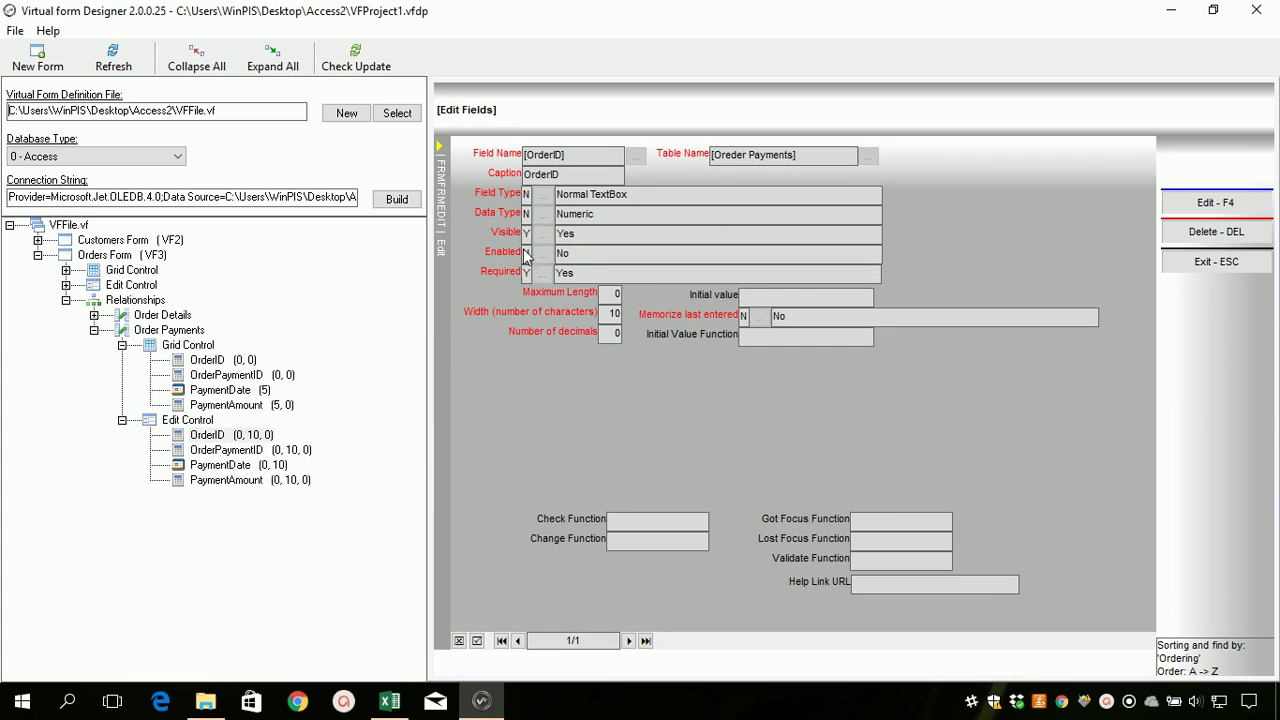
Set the Order Payments OrderID edit field's Visible to N and save
left_click(526, 233)
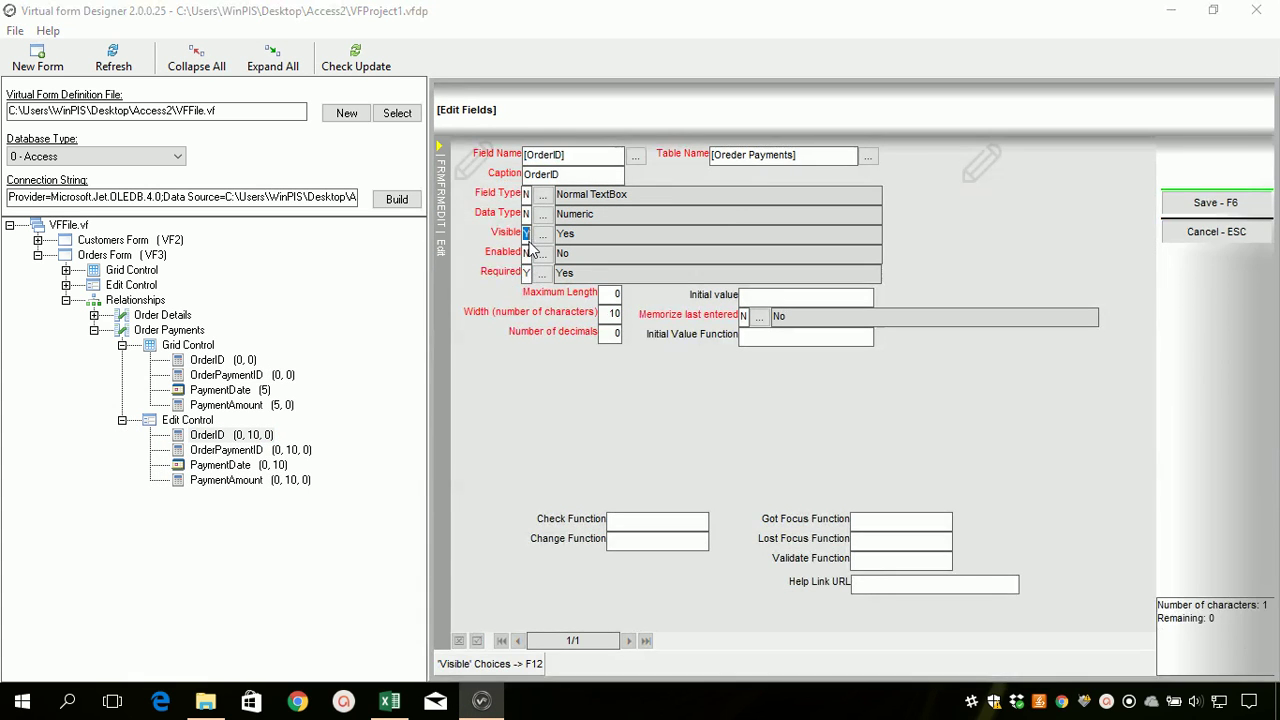
type("n")
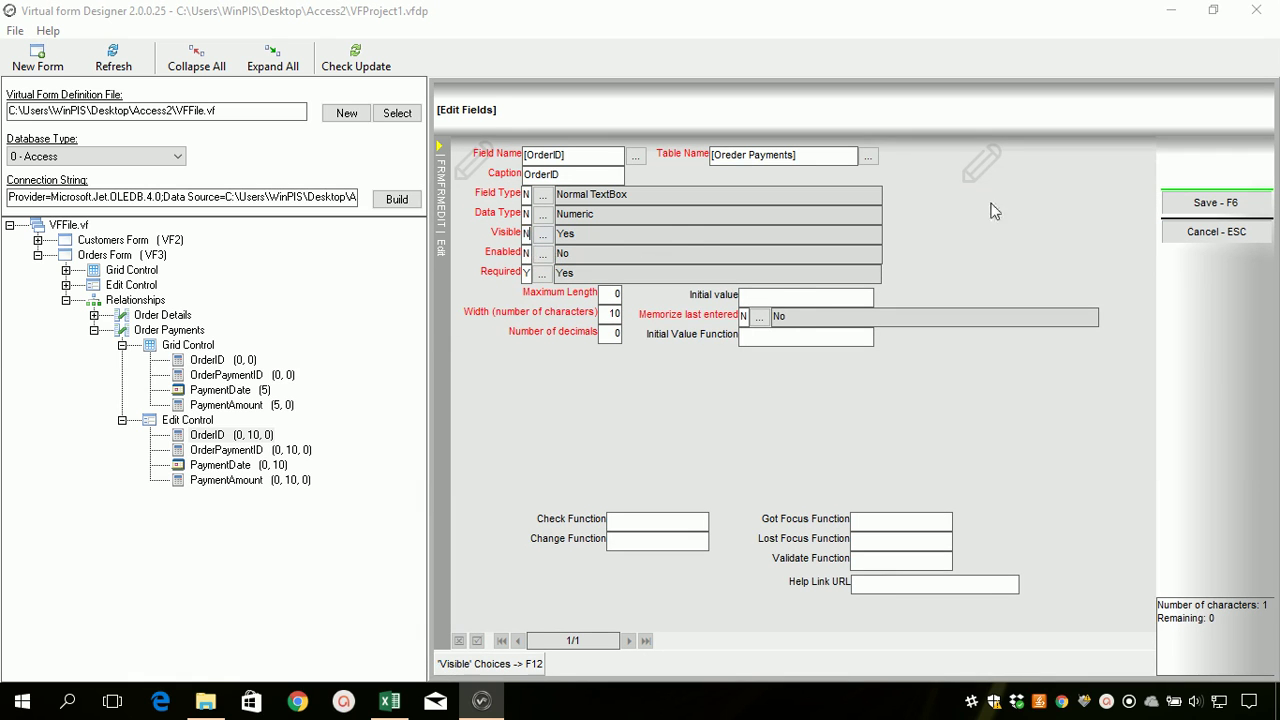
left_click(1219, 208)
left_click(539, 419)
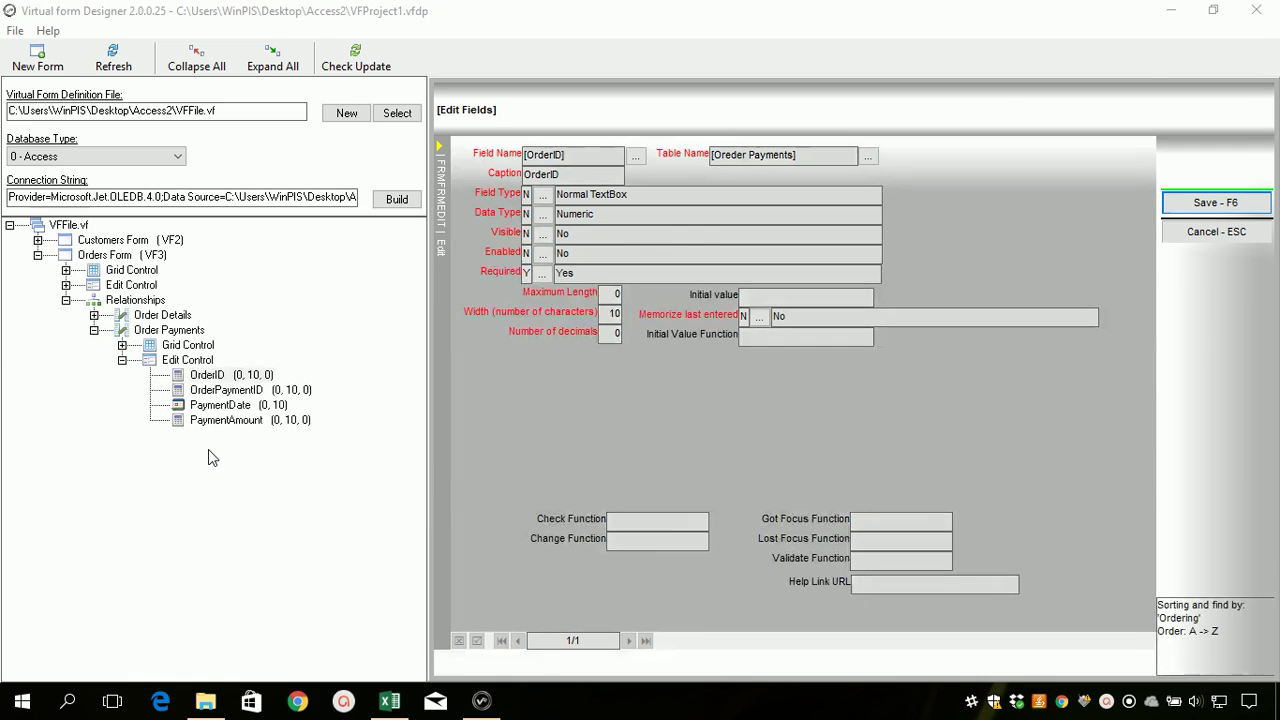
Set OrderPaymentID's Visible to N and save the change
left_click(265, 392)
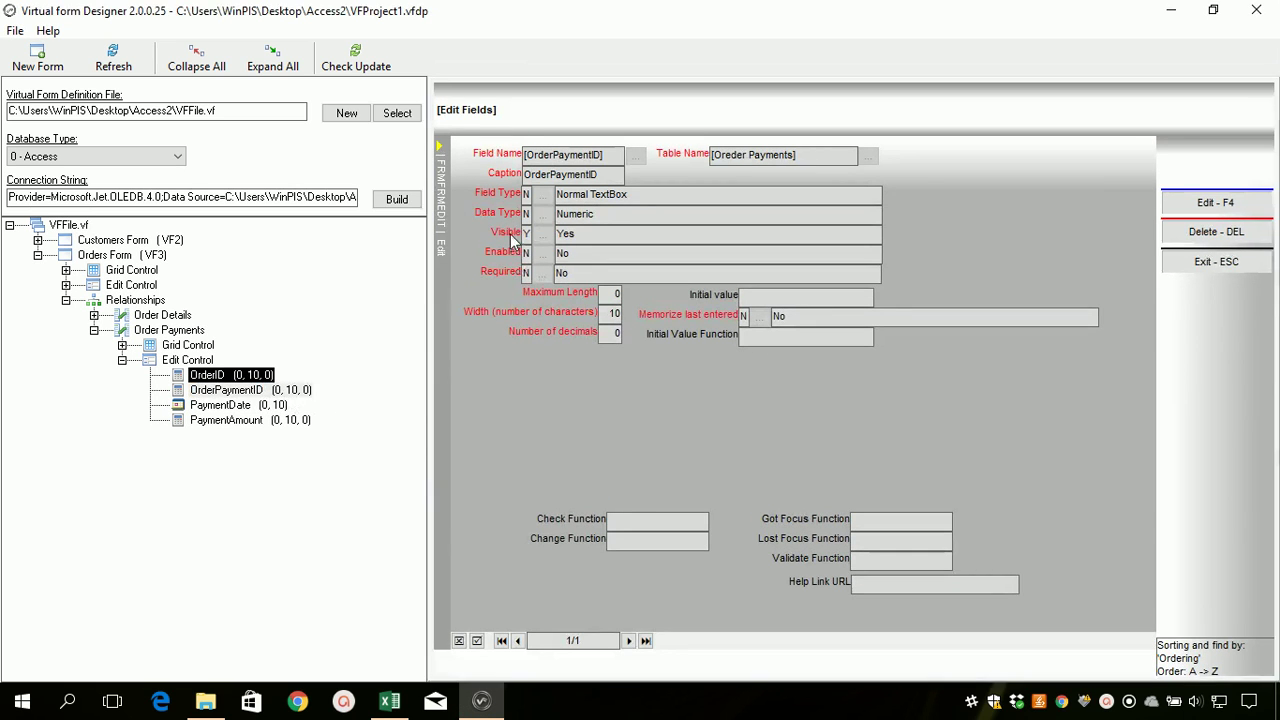
key("F4")
left_click(528, 234)
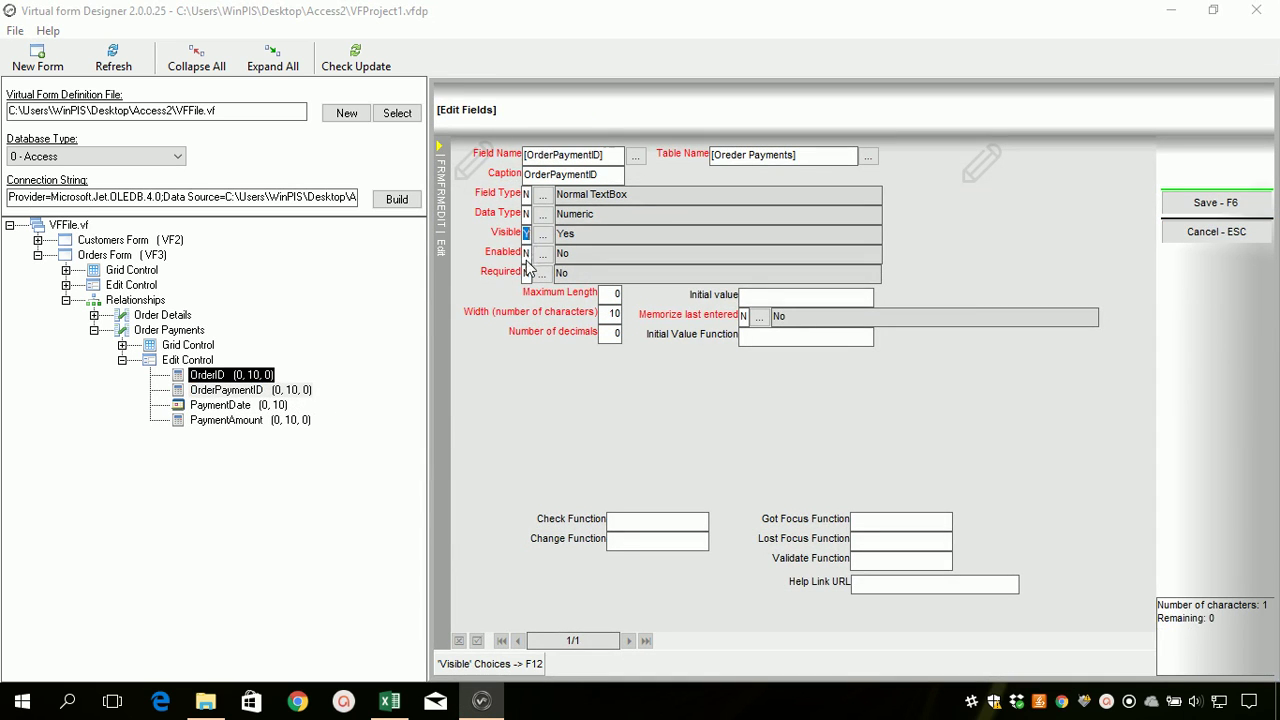
type("n")
key("F6")
left_click(557, 417)
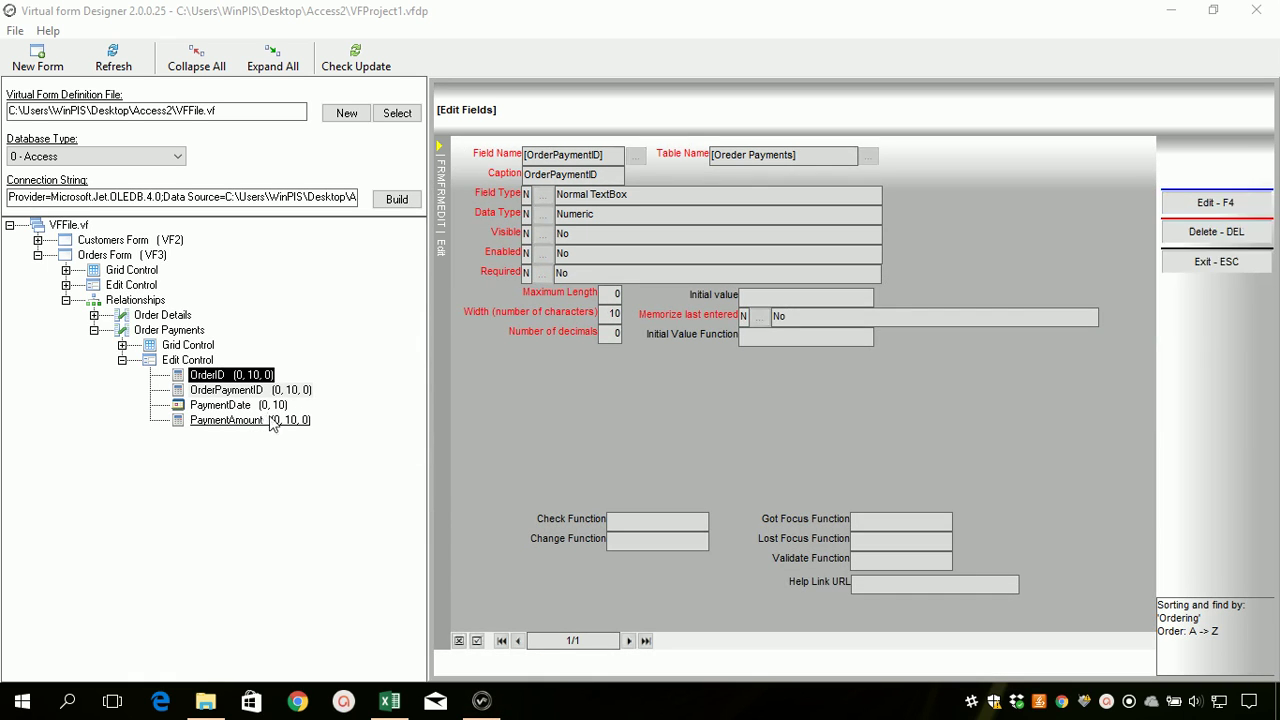
left_click(122, 345)
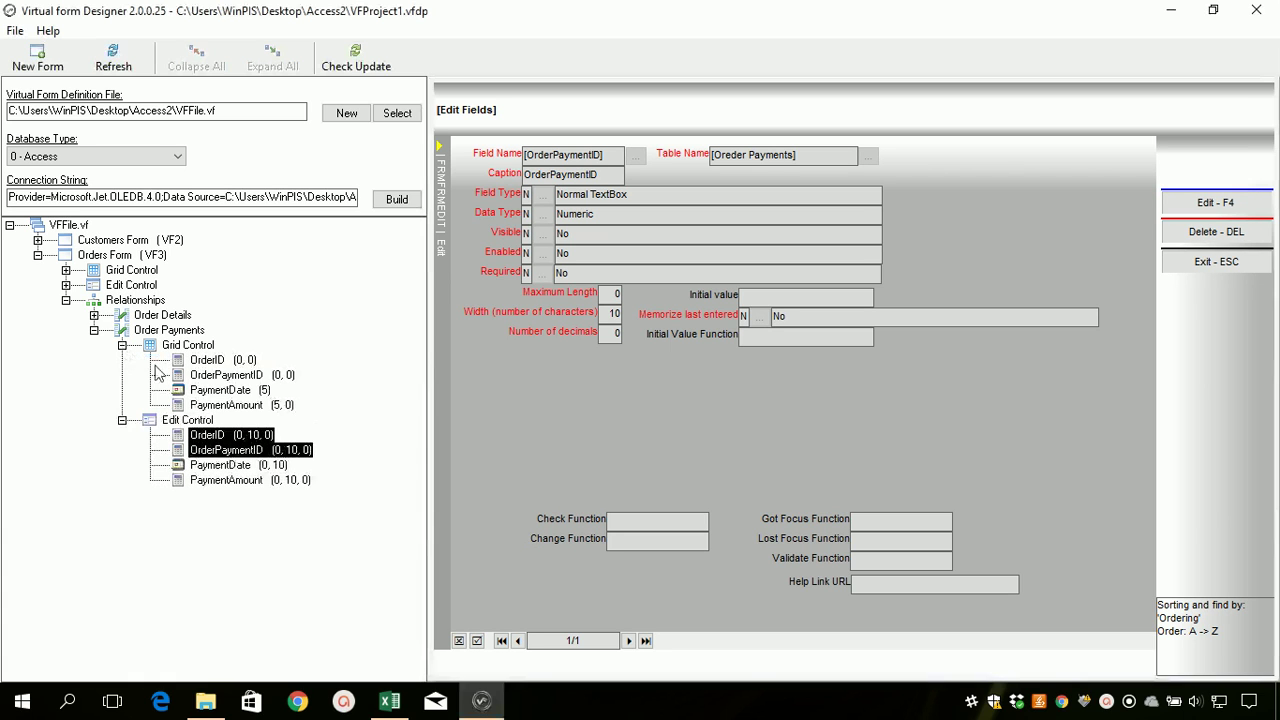
left_click(222, 405)
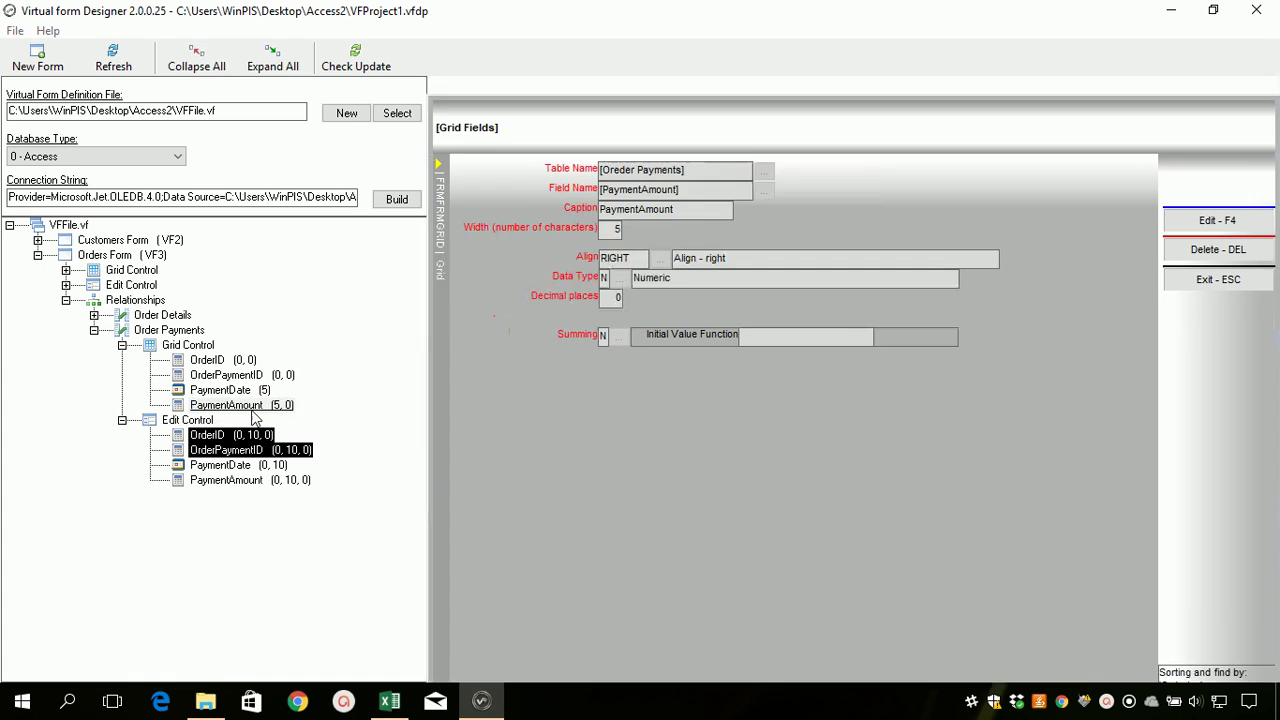
Give the PaymentAmount grid column 2 decimal places and save
key("F4")
left_click(615, 280)
type("2")
left_click(1227, 204)
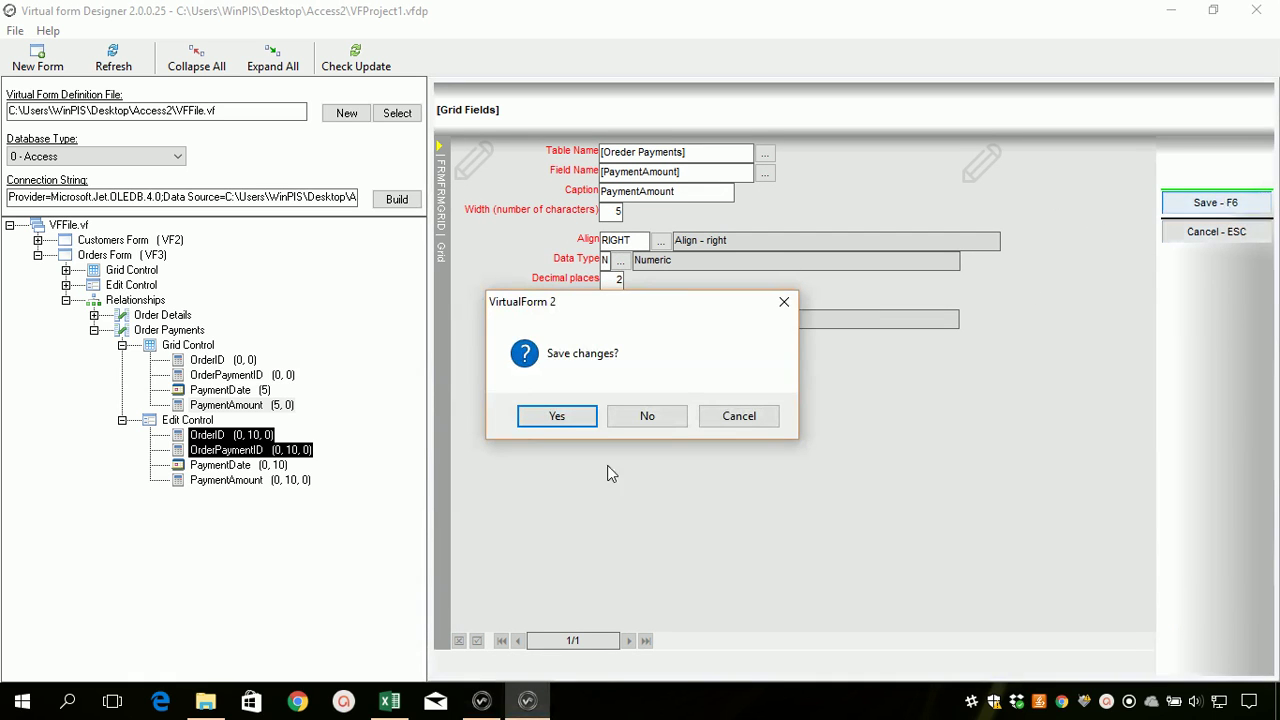
left_click(556, 416)
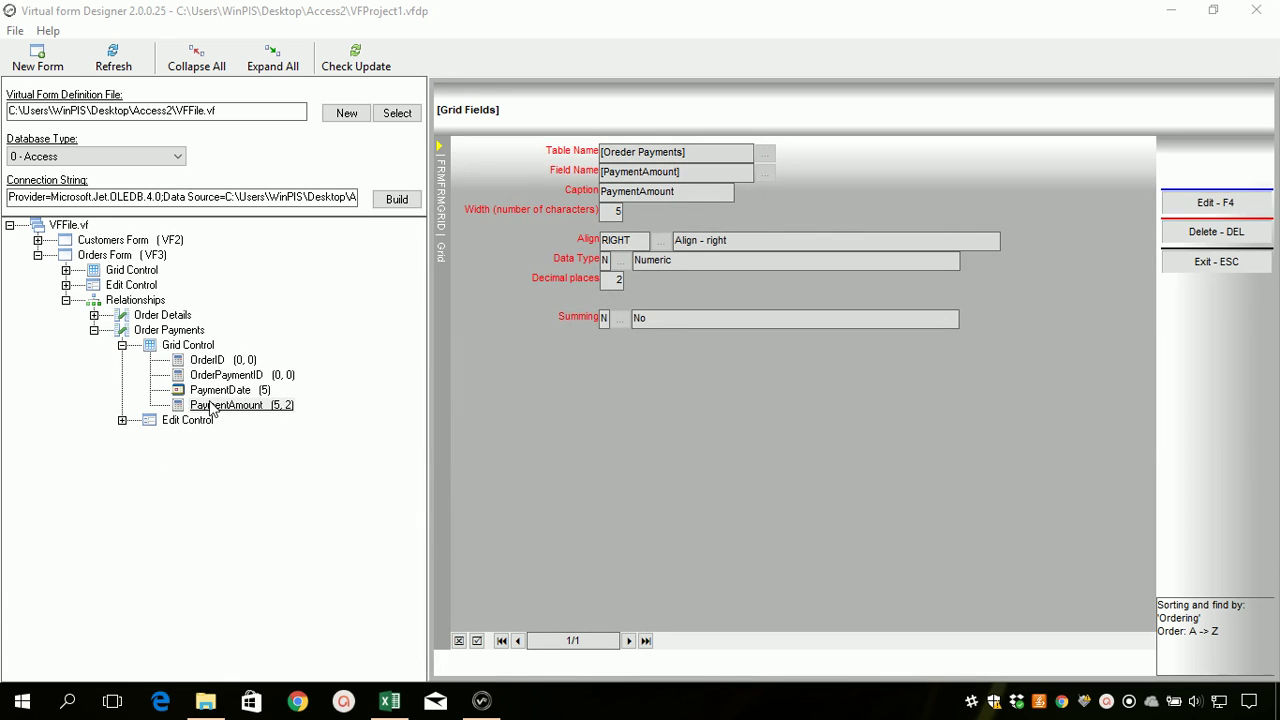
Set Summing to Y on the PaymentAmount grid column so it totals in the header
left_click(215, 392)
key("F4")
left_click(604, 319)
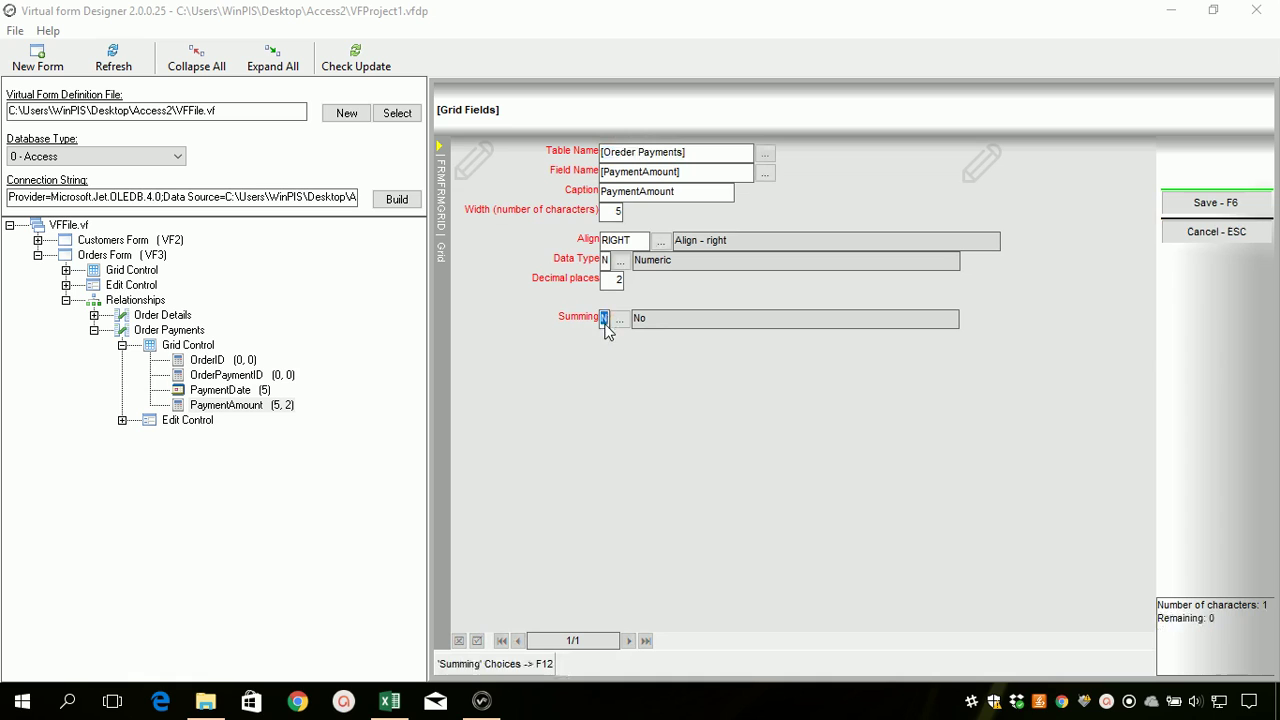
left_click(614, 281)
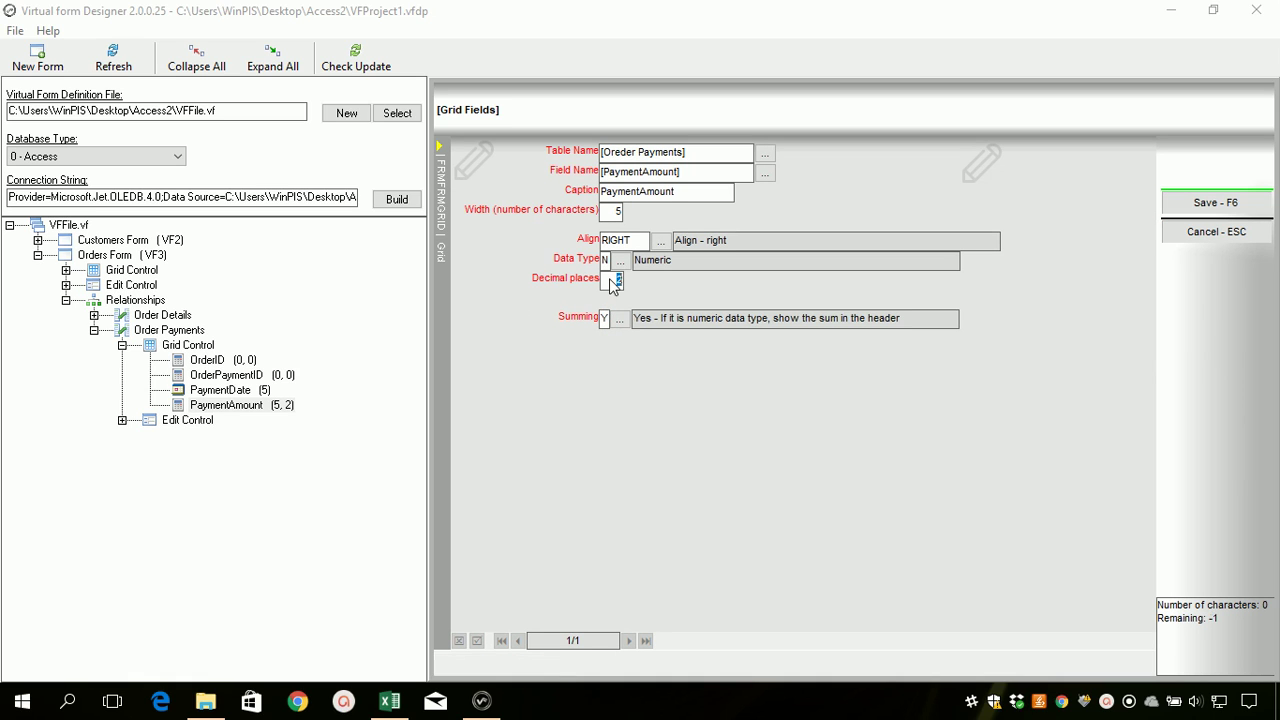
left_click(604, 318)
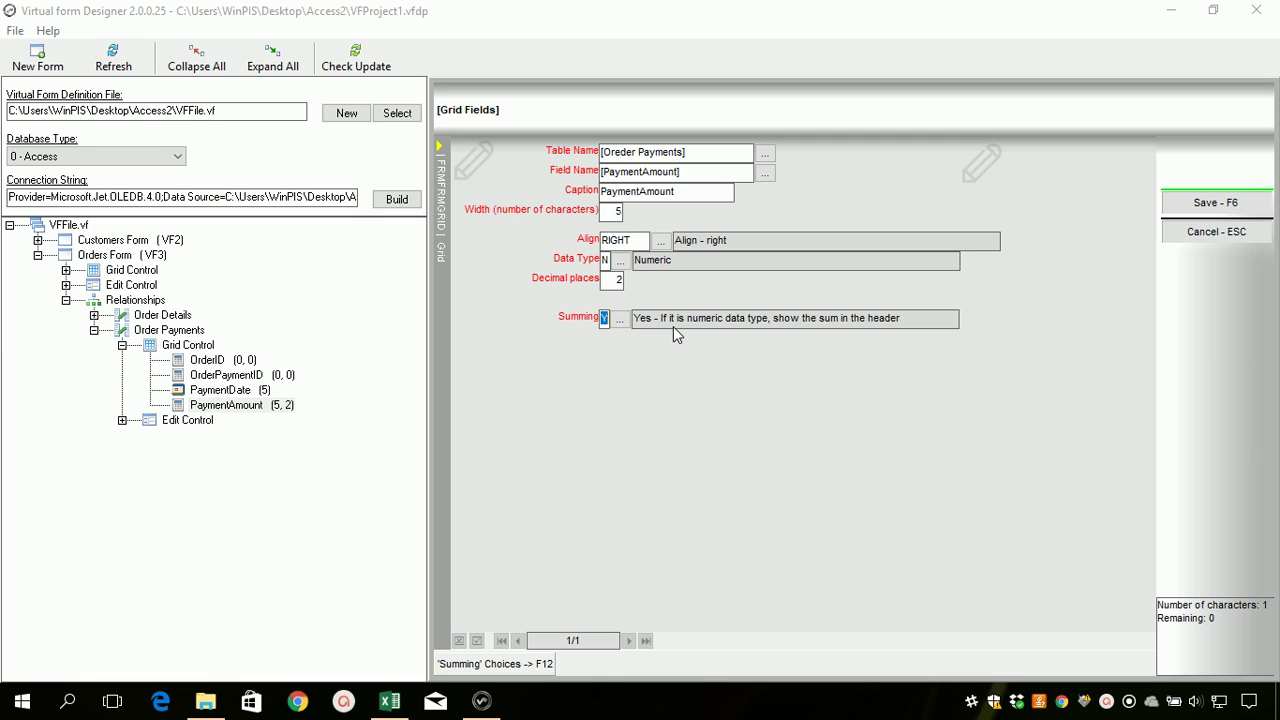
left_click(1205, 230)
left_click(555, 418)
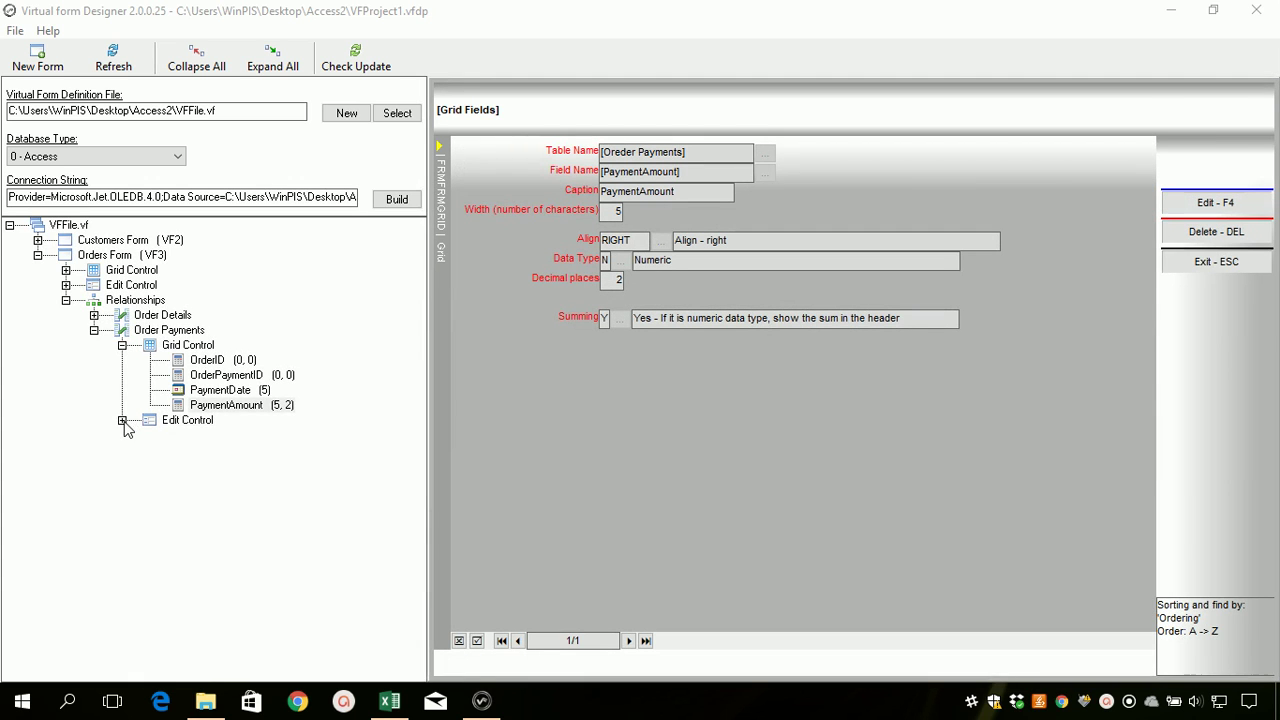
Set the PaymentAmount edit field's number of decimals to 2 and save
left_click(122, 420)
left_click(201, 482)
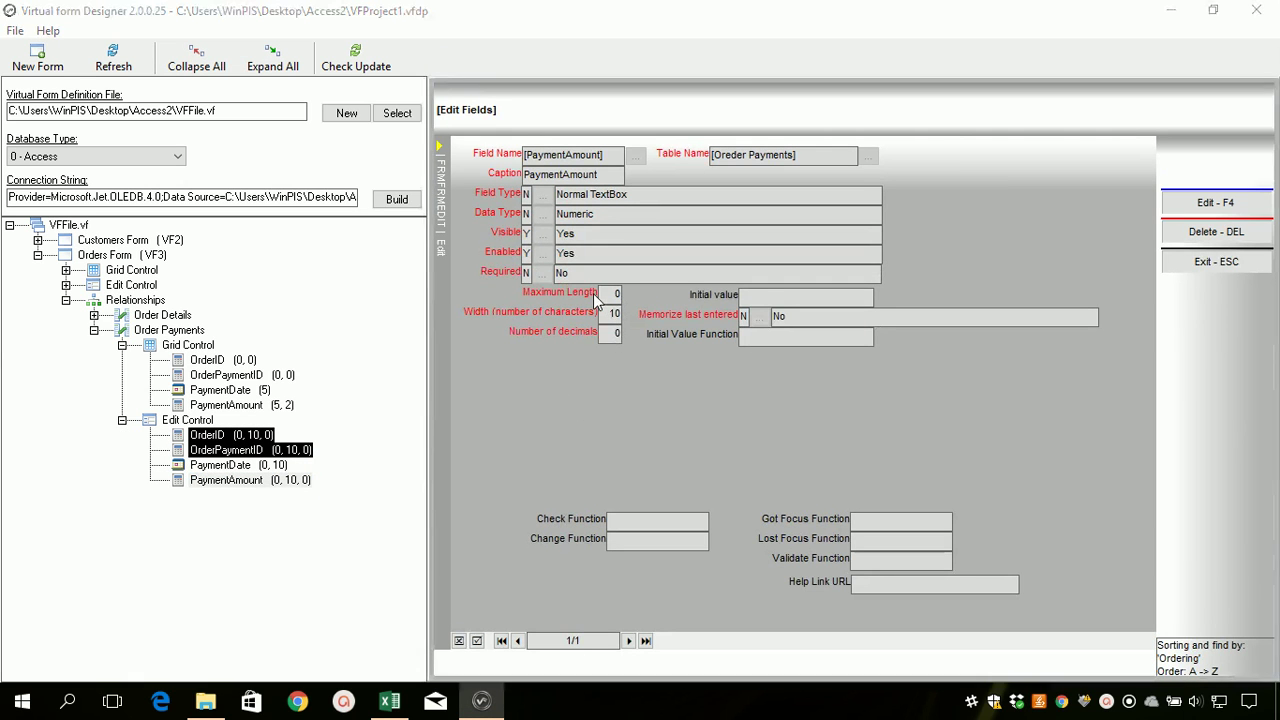
left_click(610, 334)
left_click(612, 334)
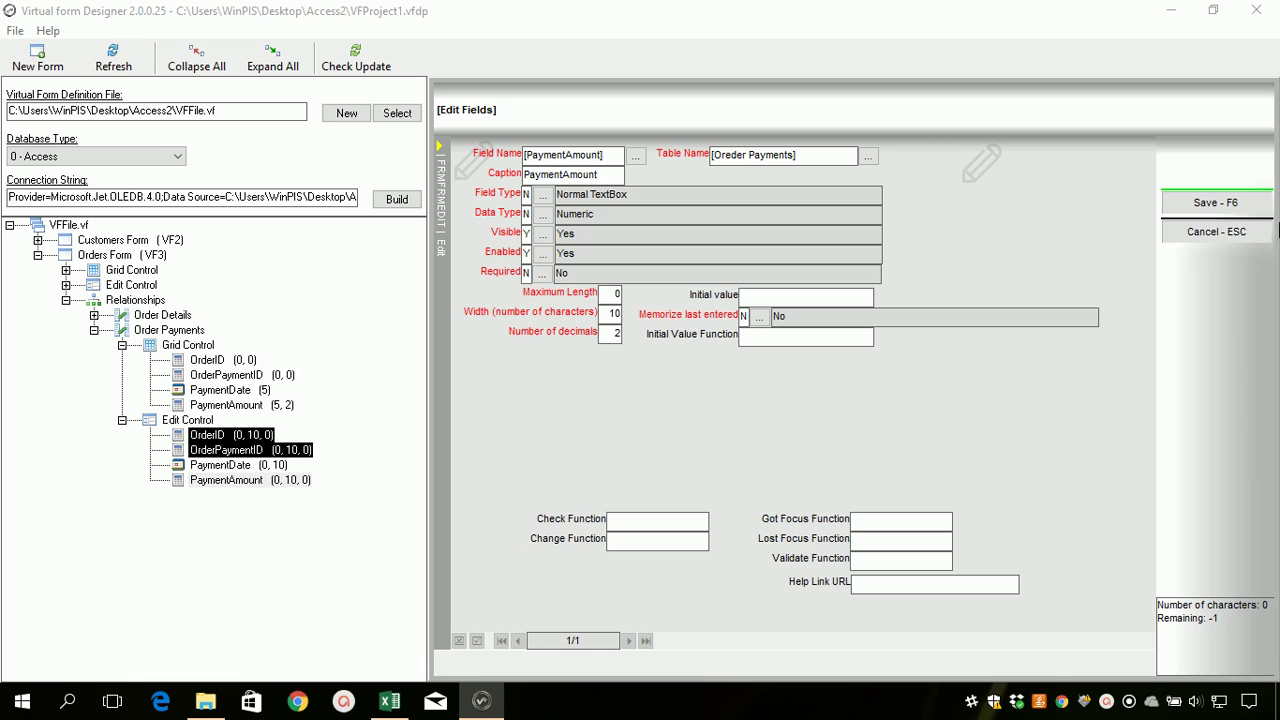
left_click(1216, 231)
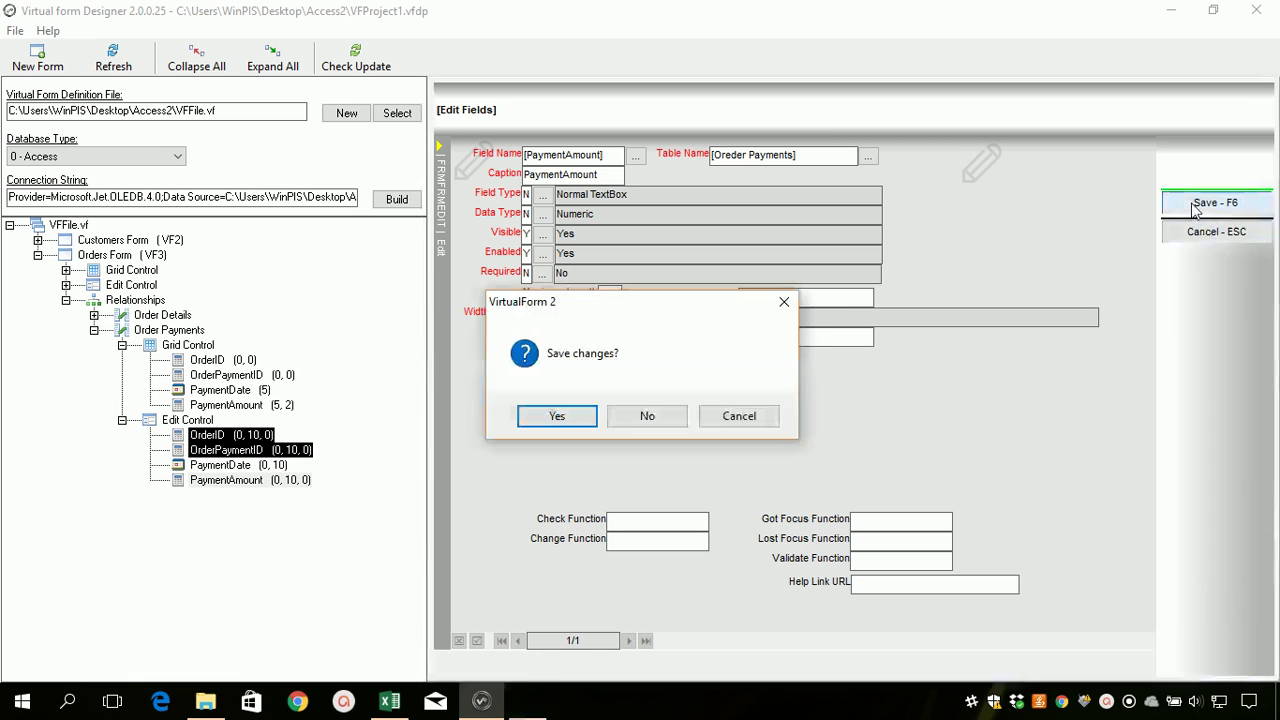
left_click(557, 417)
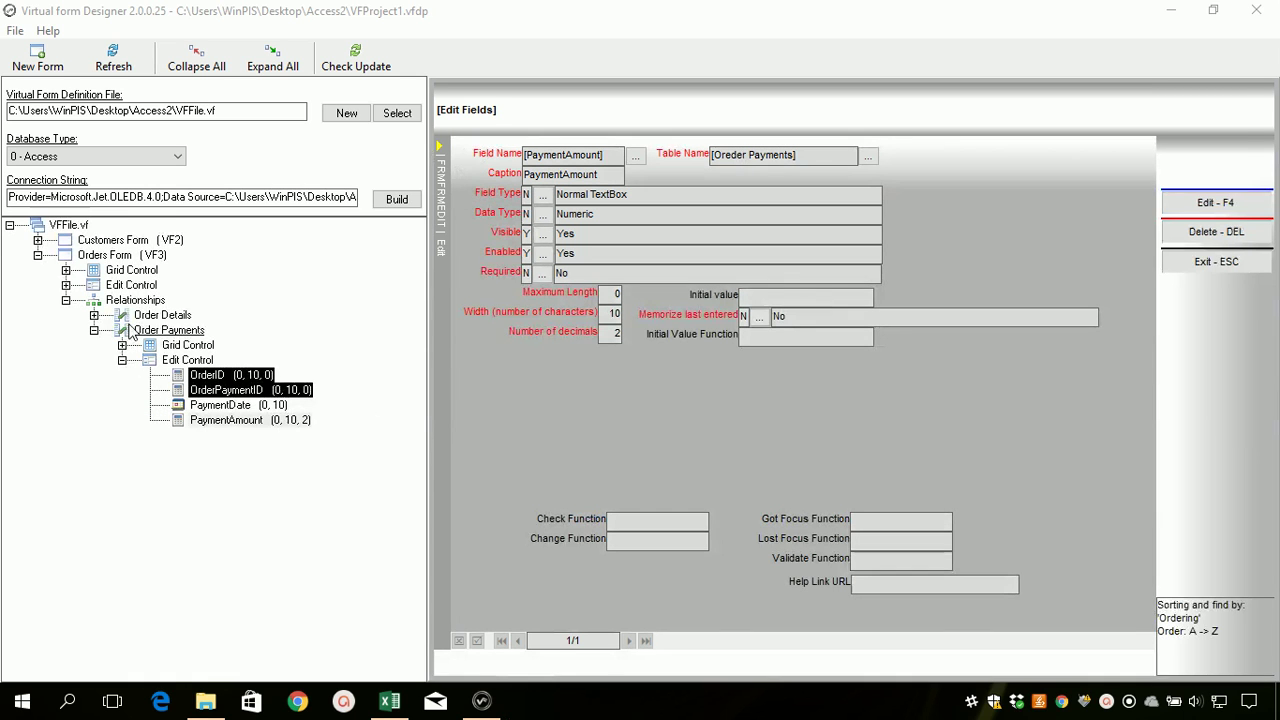
left_click(94, 315)
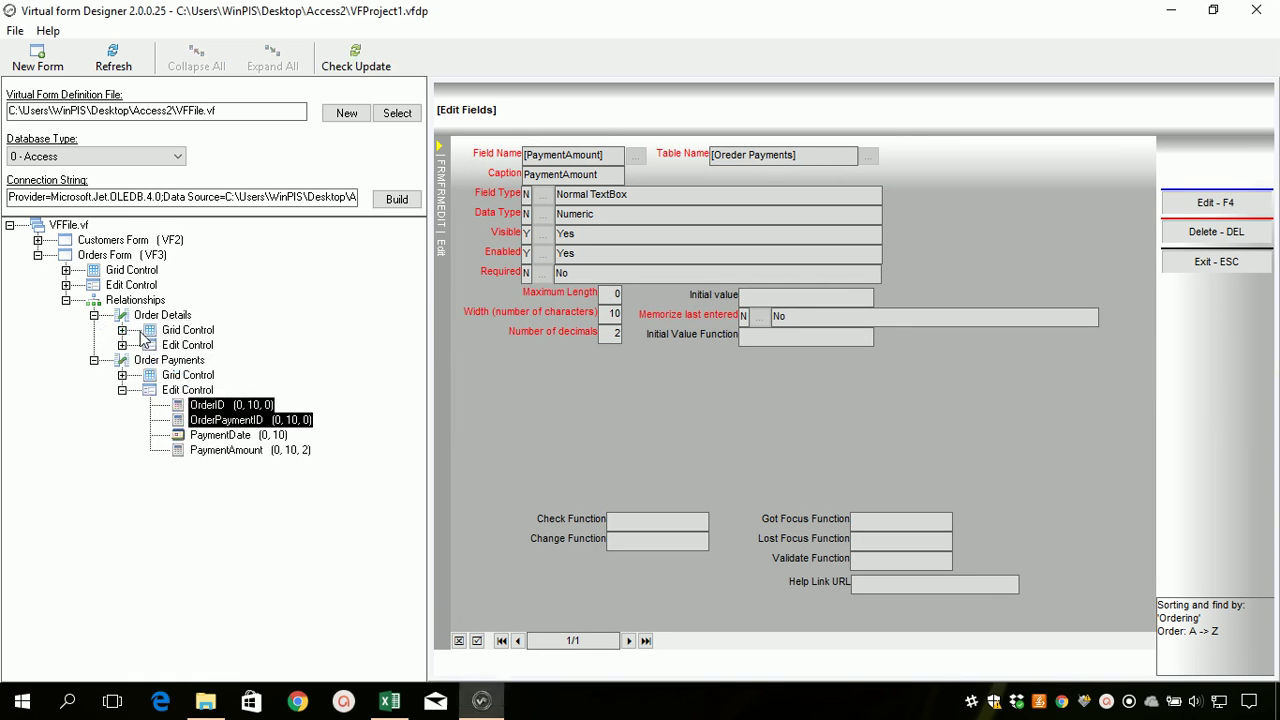
left_click(122, 330)
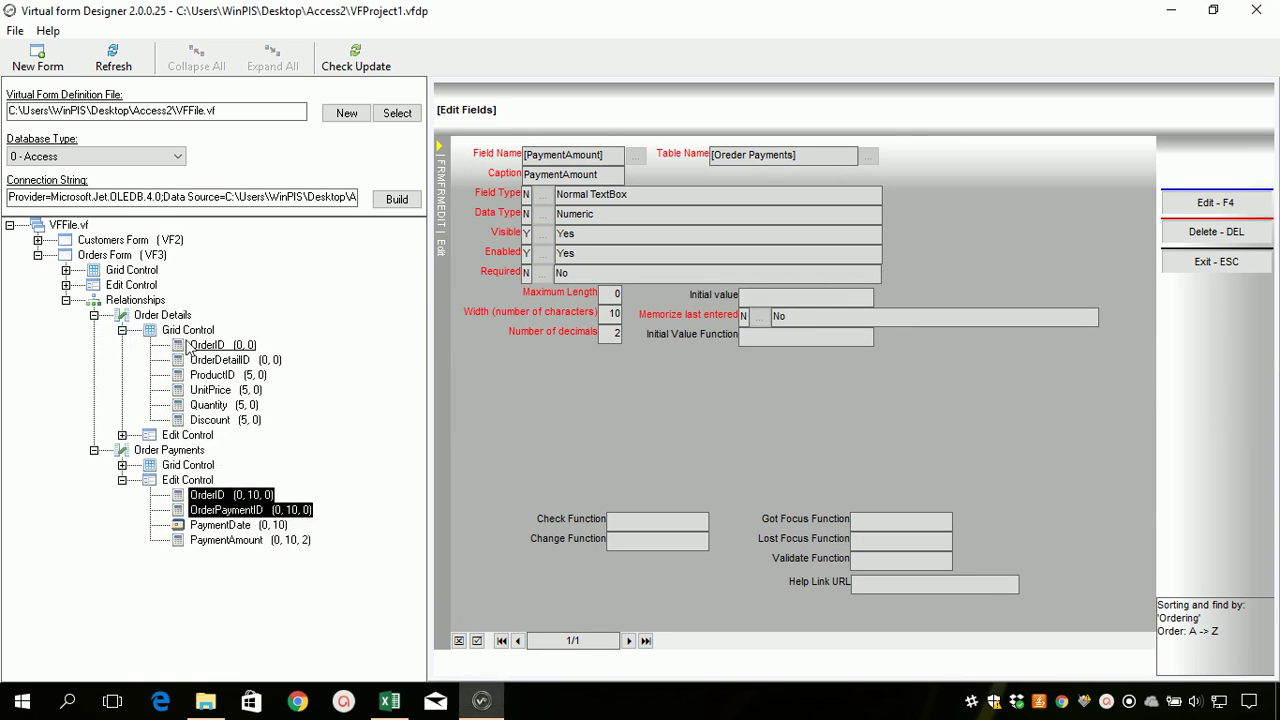
Give the UnitPrice grid column 2 decimal places and save
double_click(214, 391)
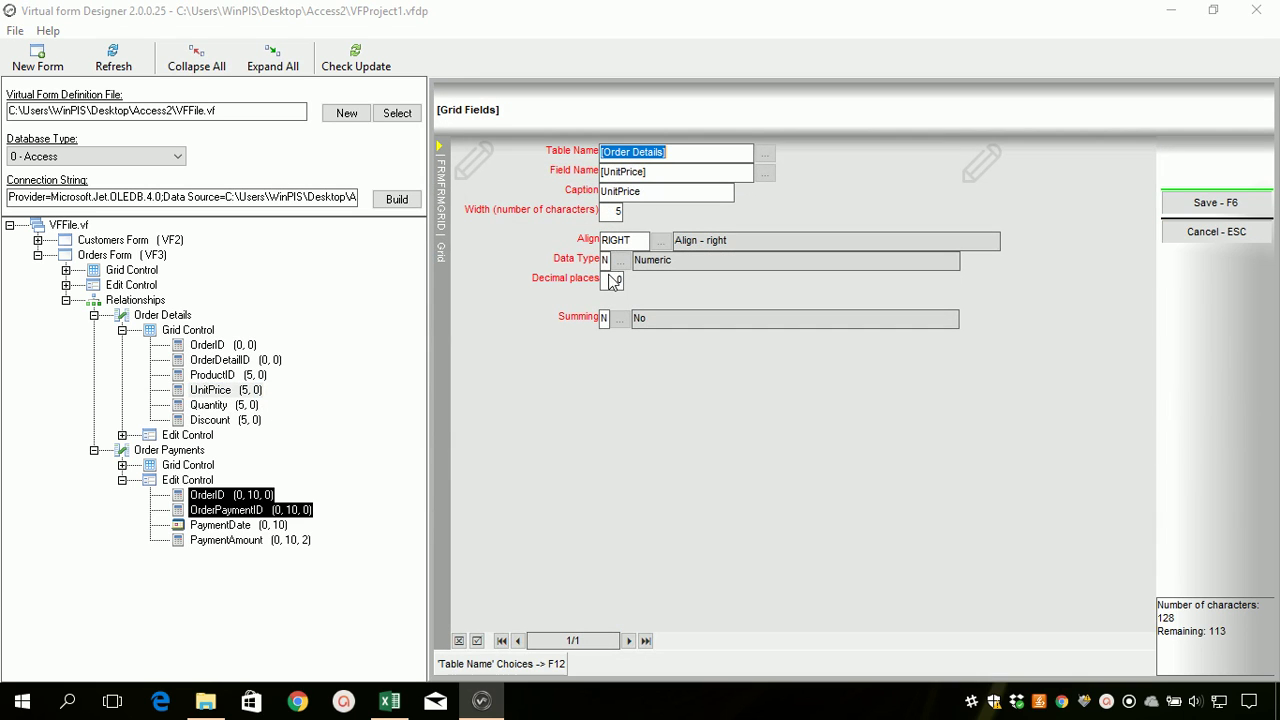
left_click(613, 281)
type("2")
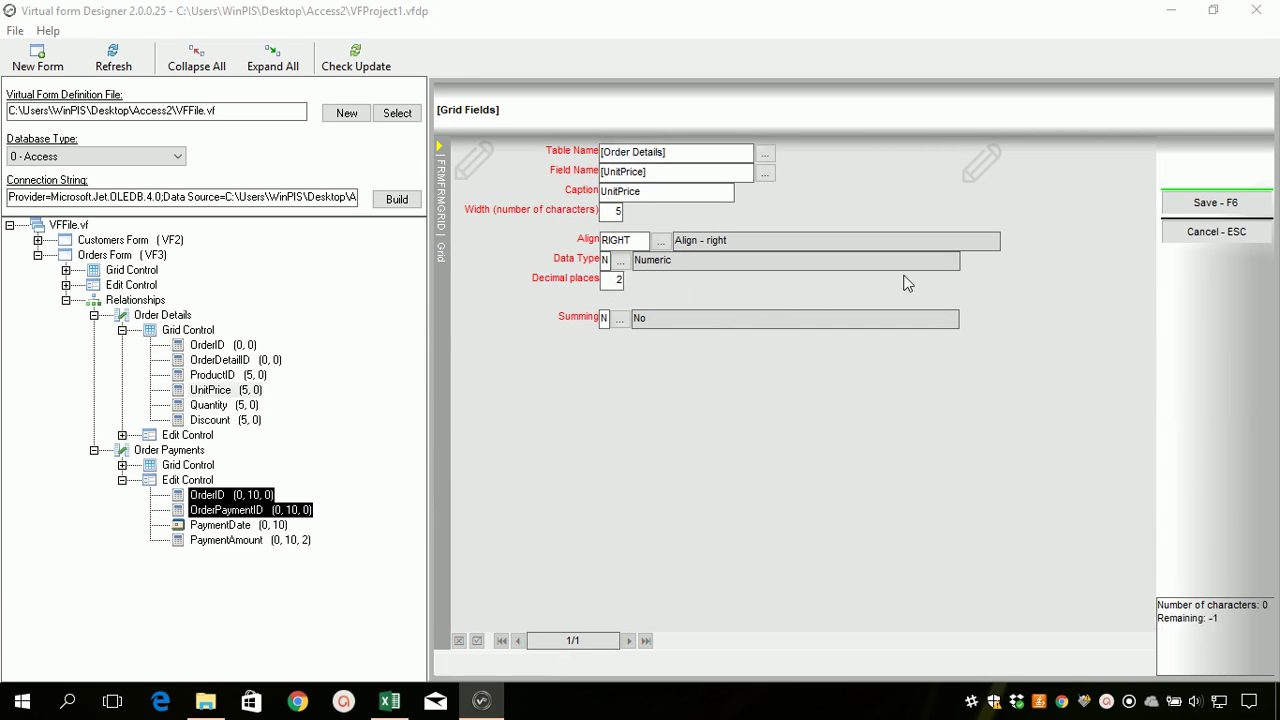
left_click(1201, 228)
left_click(566, 414)
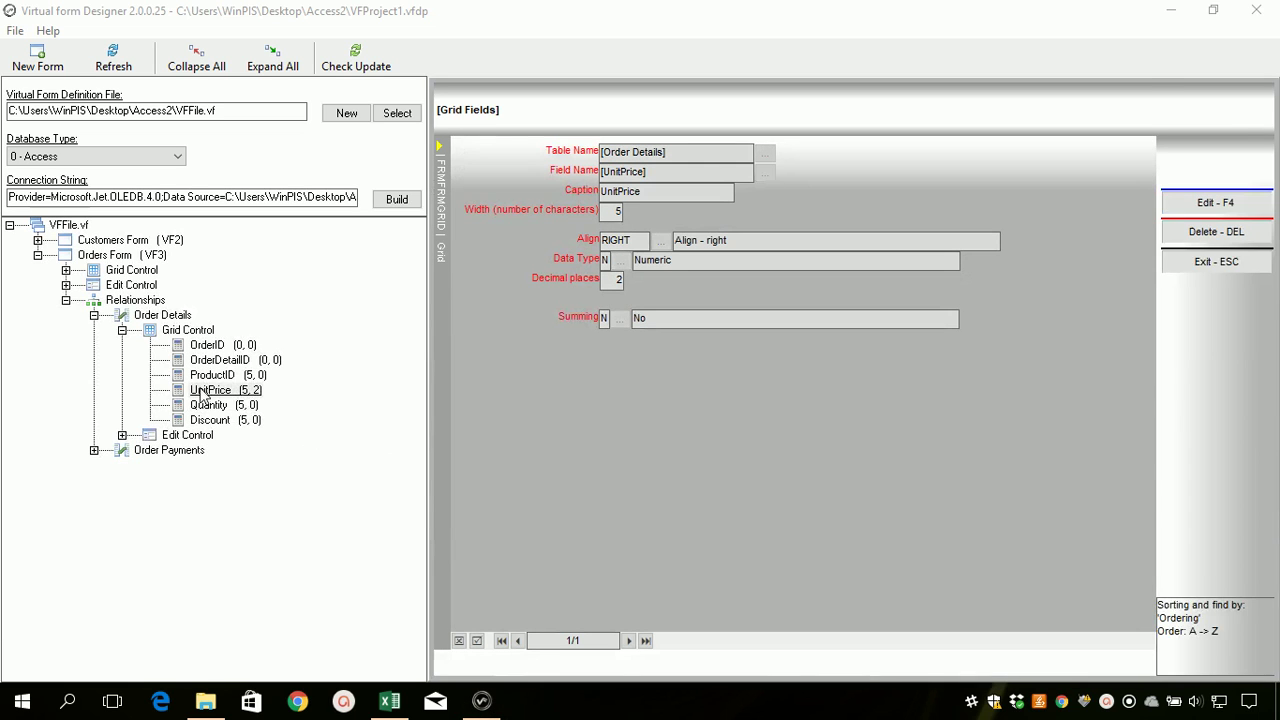
Give the Quantity grid column 4 decimal places and save
left_click(202, 408)
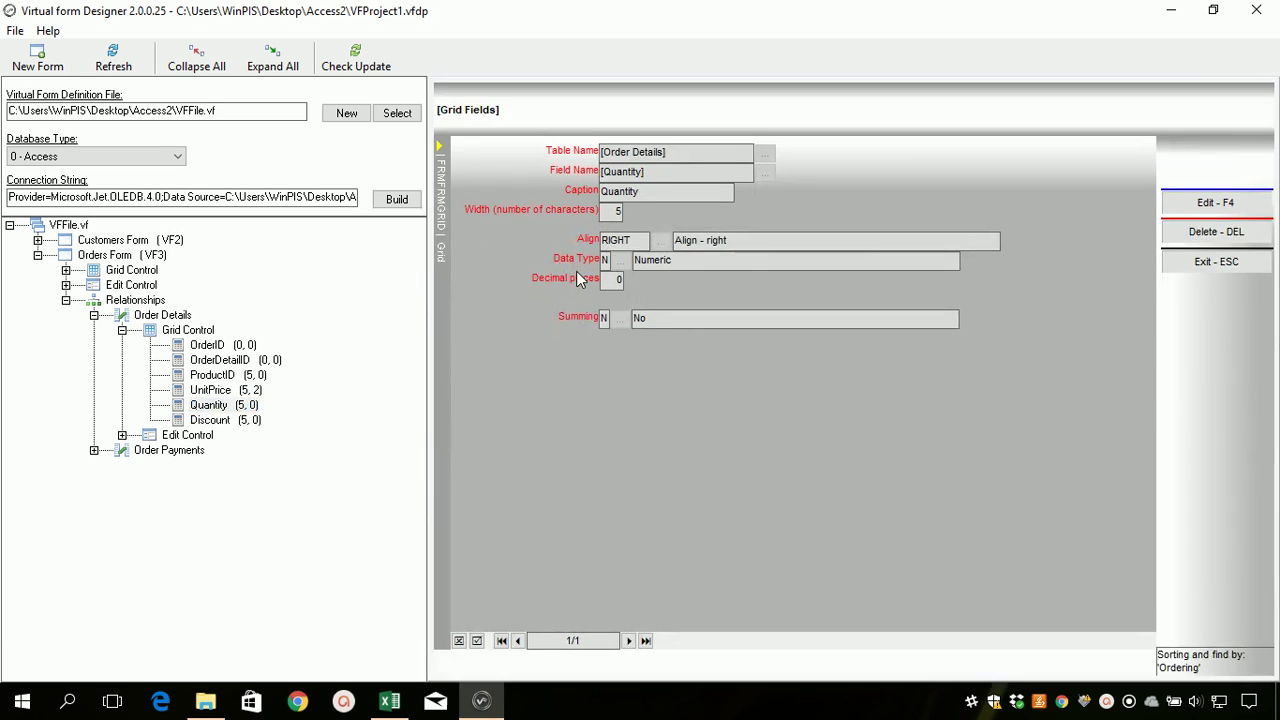
key("F4")
left_click(616, 282)
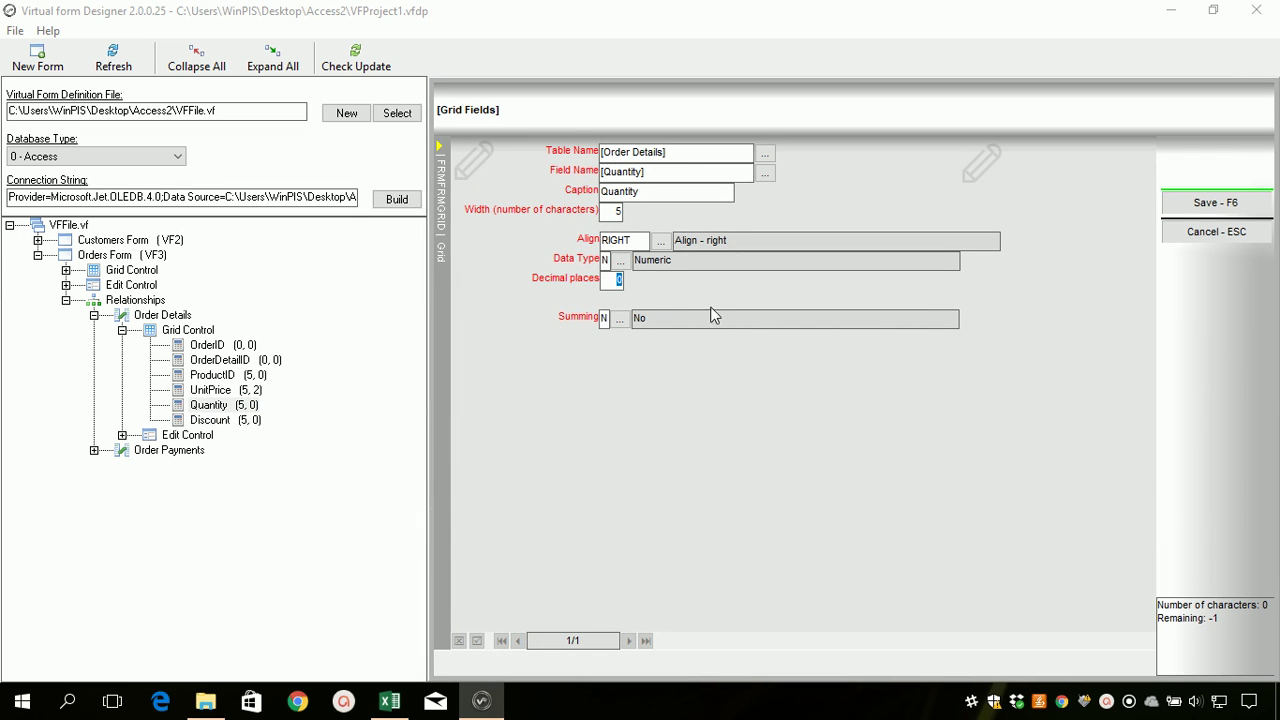
type("4")
left_click(1193, 204)
left_click(580, 418)
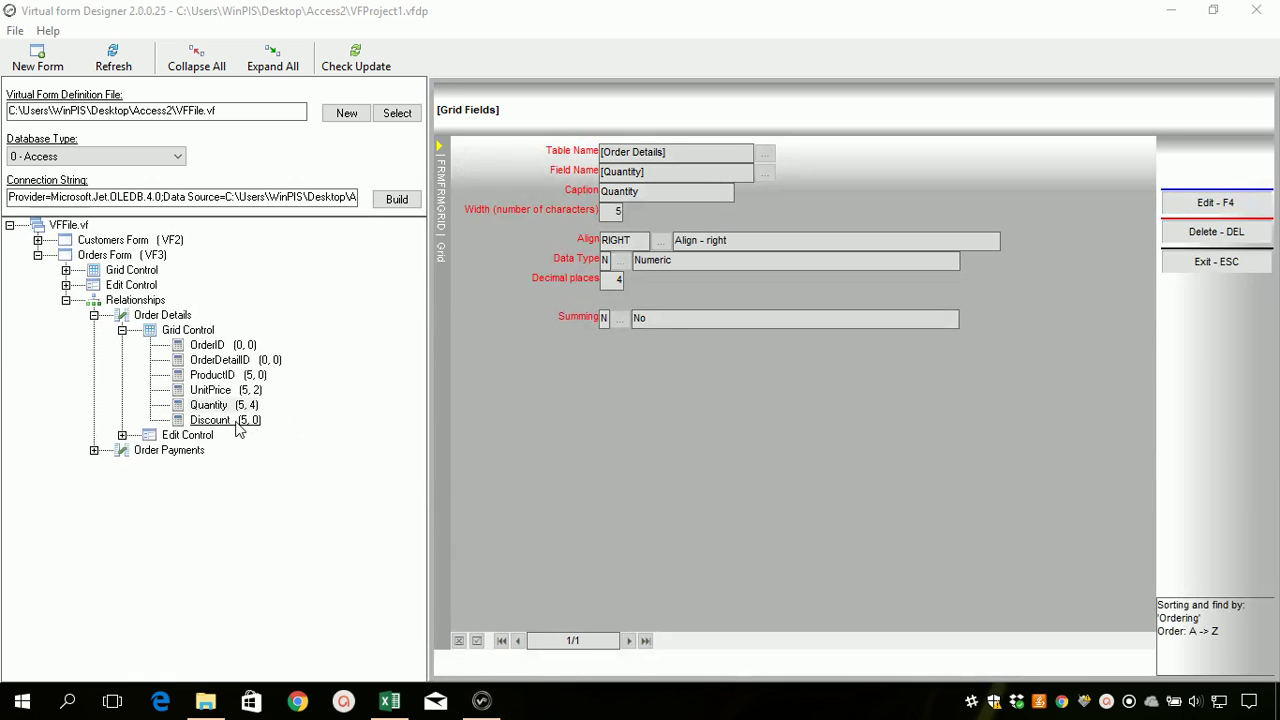
left_click(238, 422)
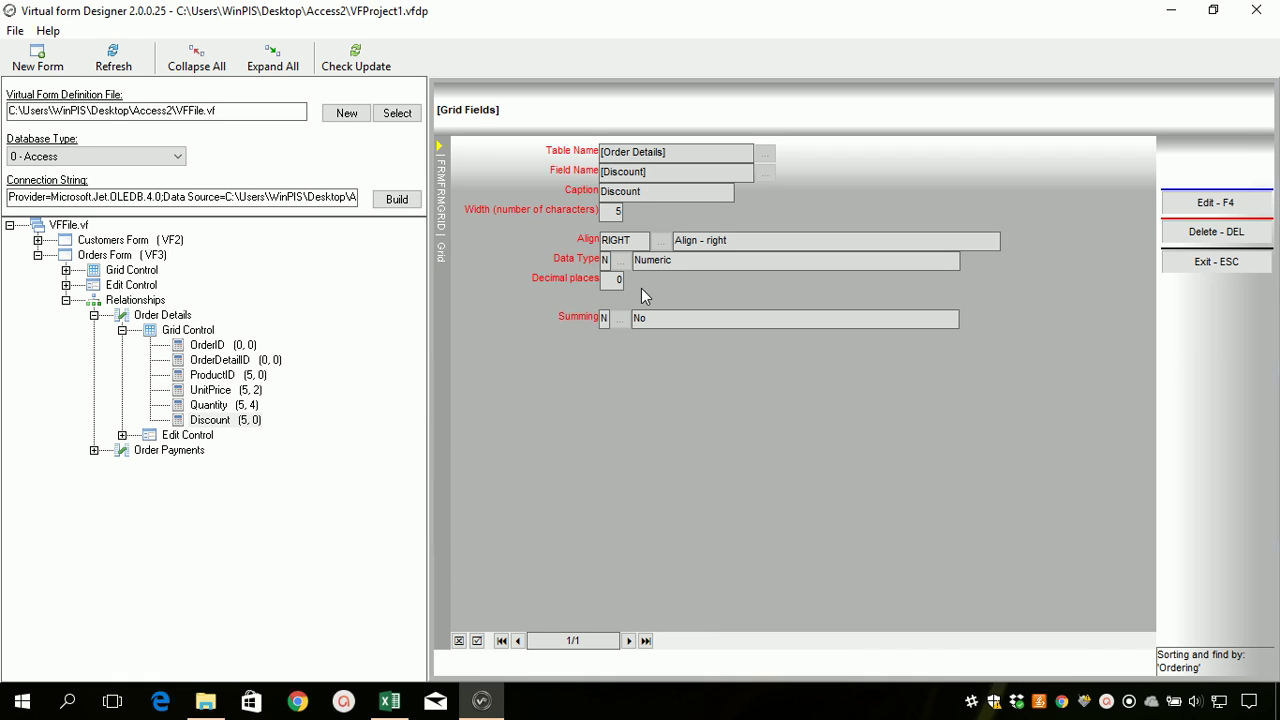
left_click(122, 435)
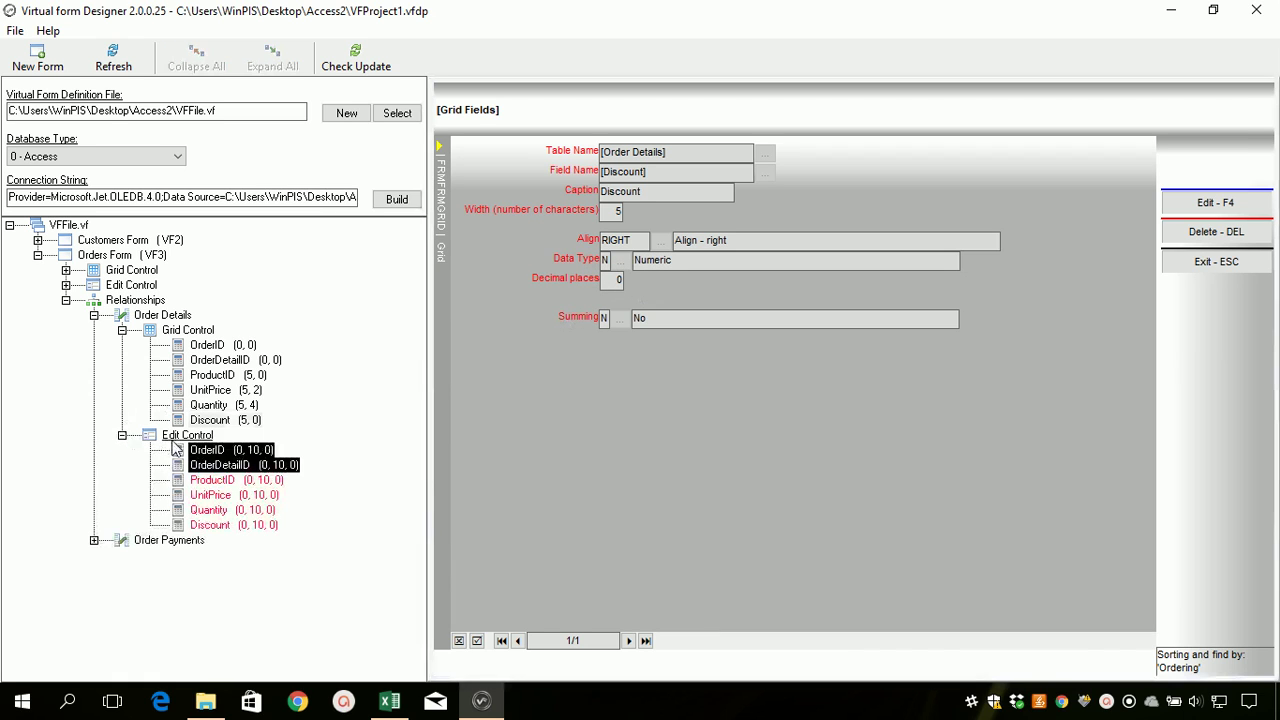
Set the UnitPrice edit field to 2 decimals and save it
left_click(215, 499)
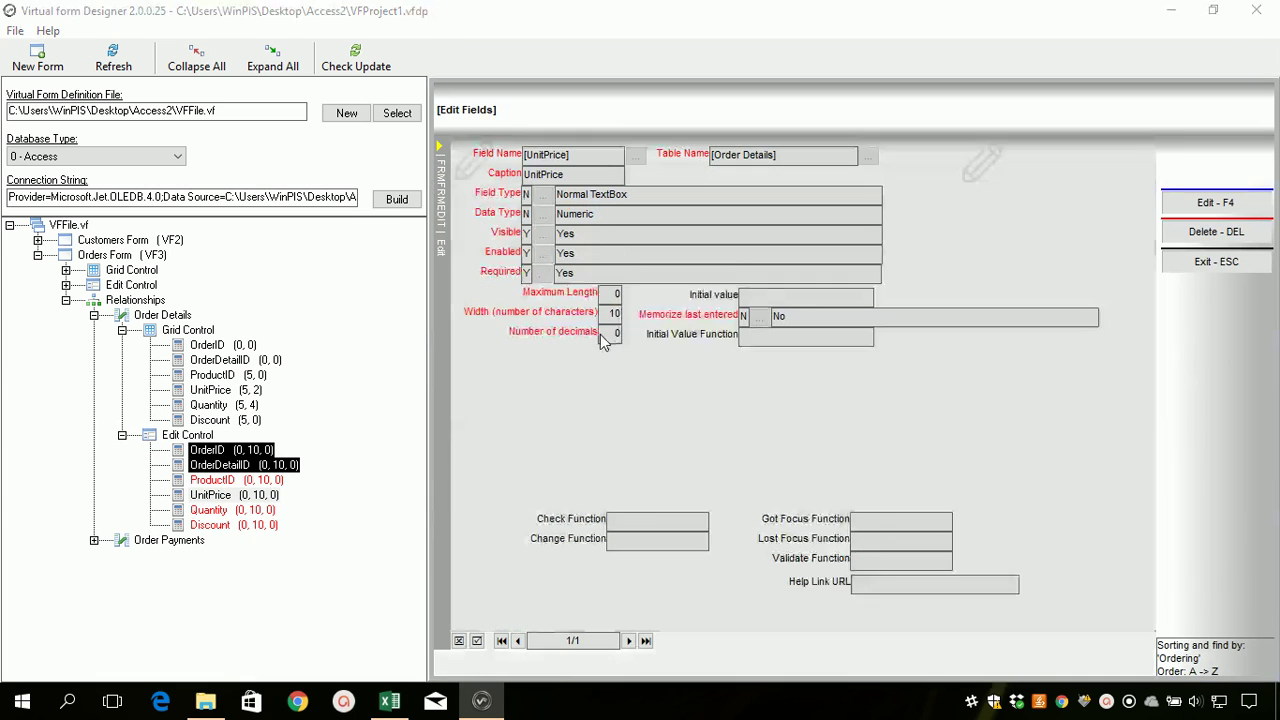
key("F4")
left_click(609, 334)
type("2")
left_click(1200, 205)
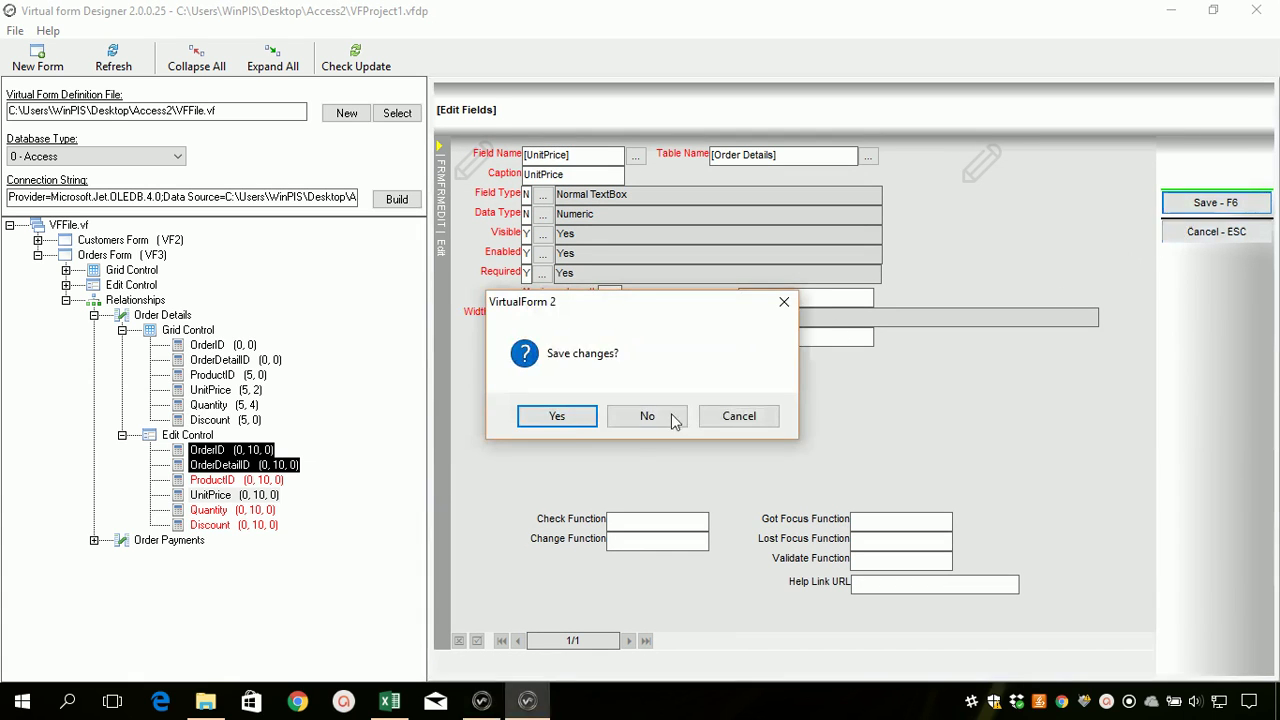
left_click(557, 417)
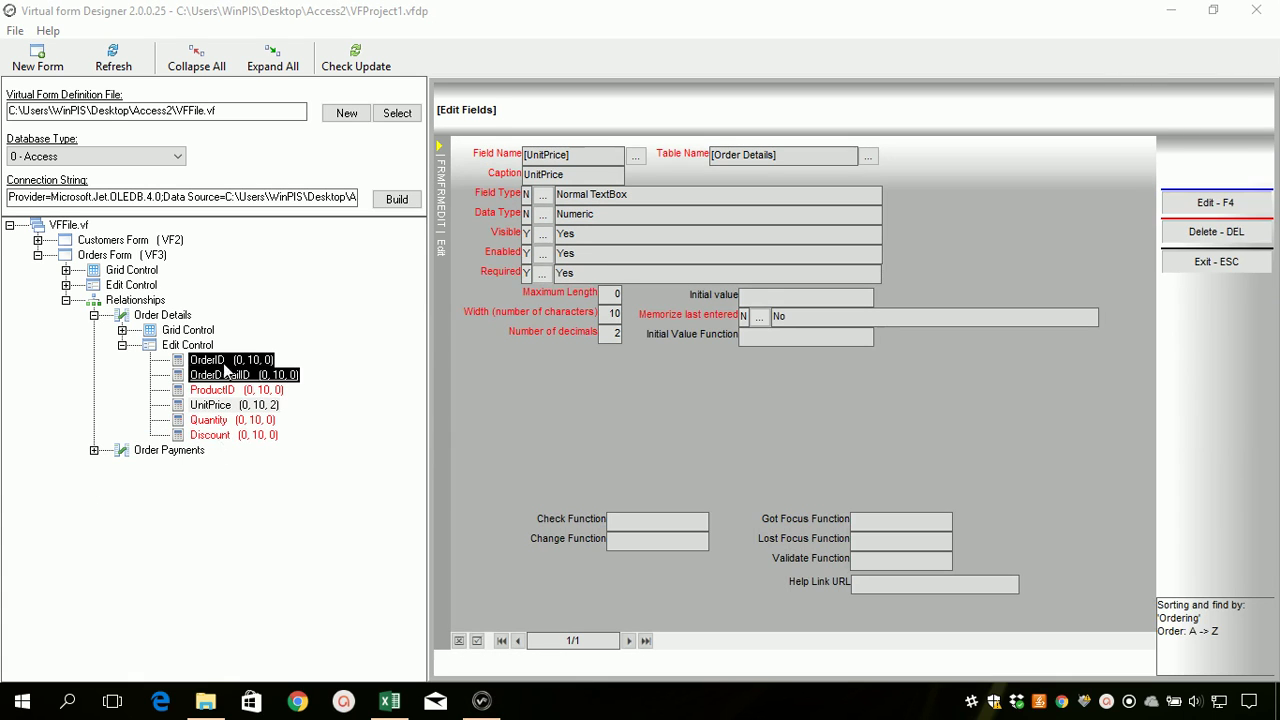
Set the Quantity edit field to 4 decimals and save it
left_click(212, 420)
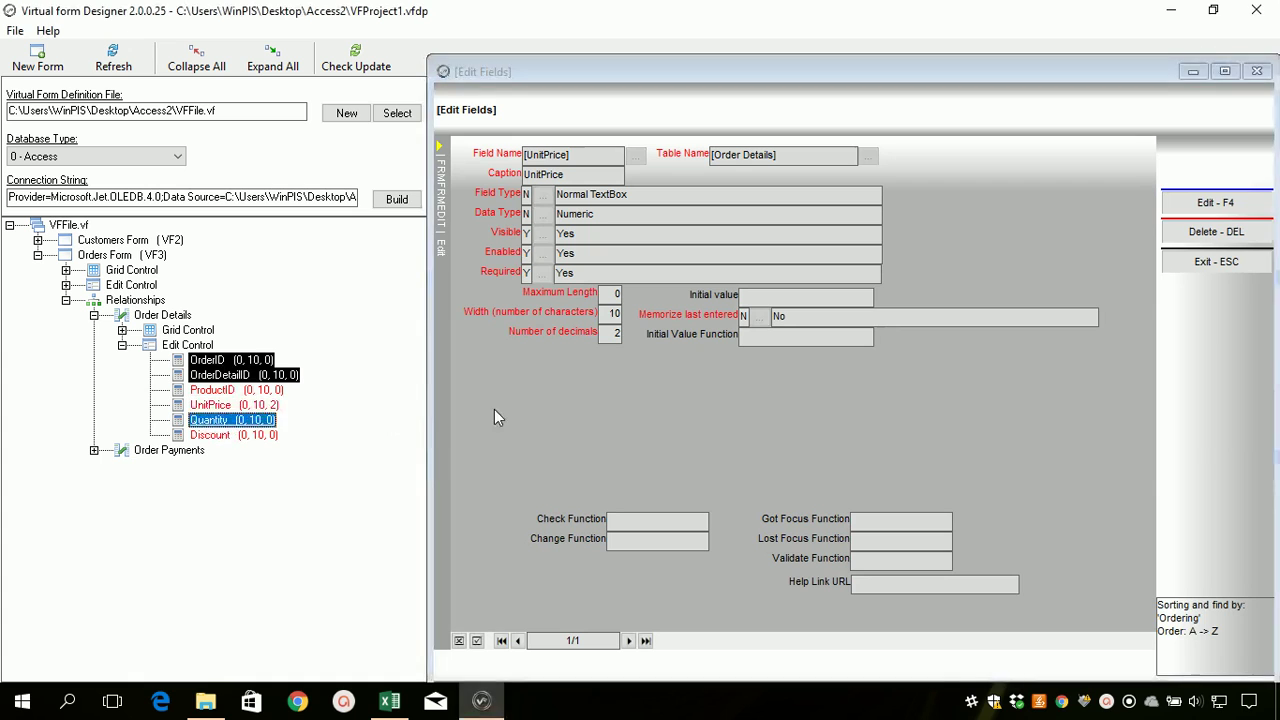
left_click(607, 336)
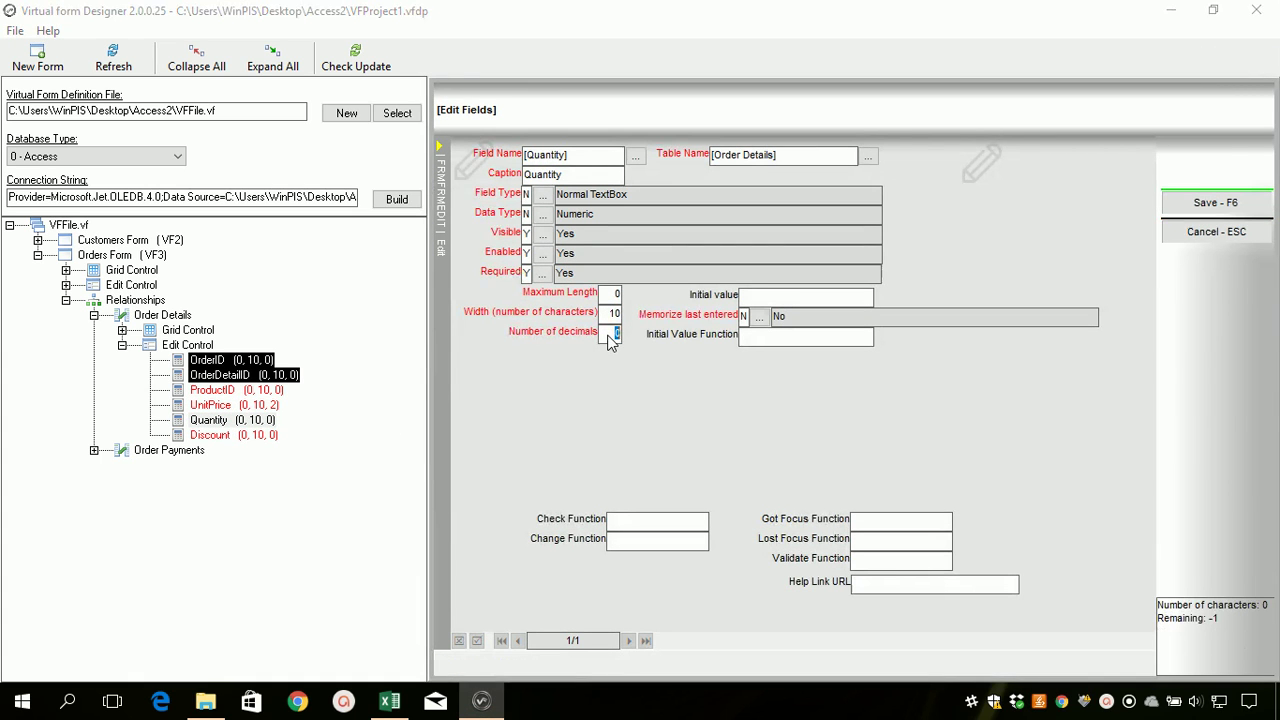
key("F6")
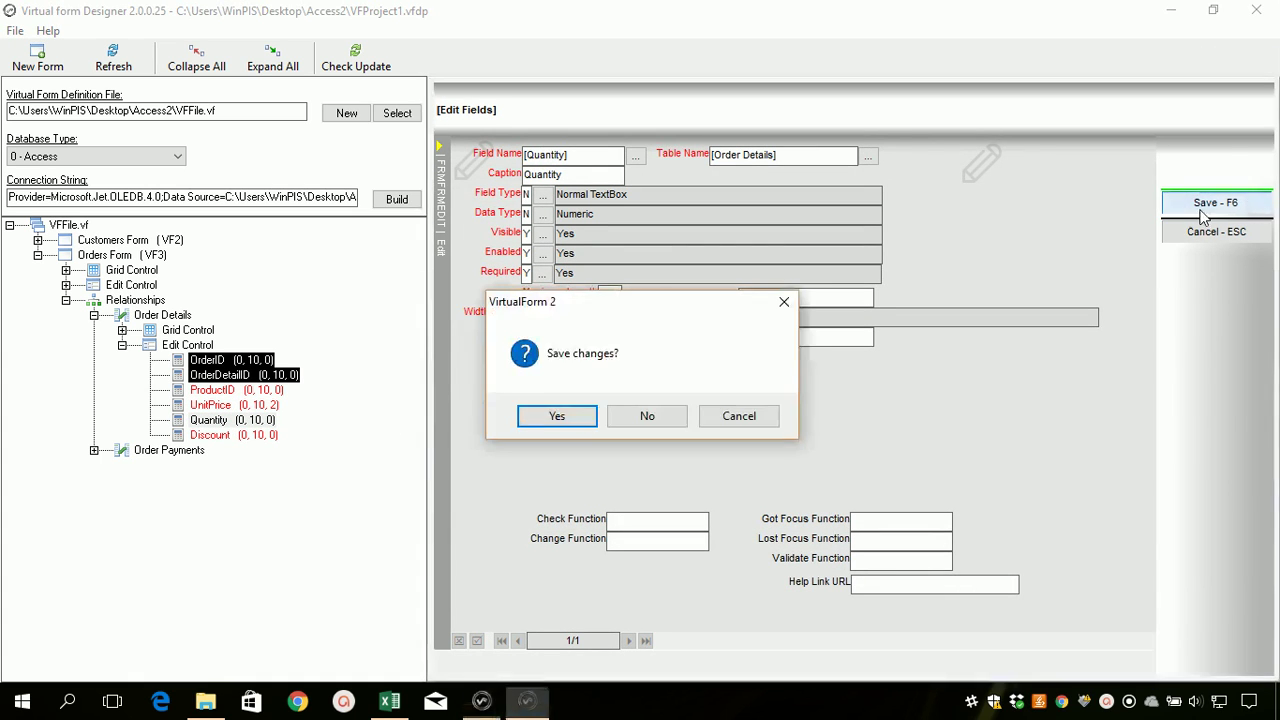
left_click(588, 417)
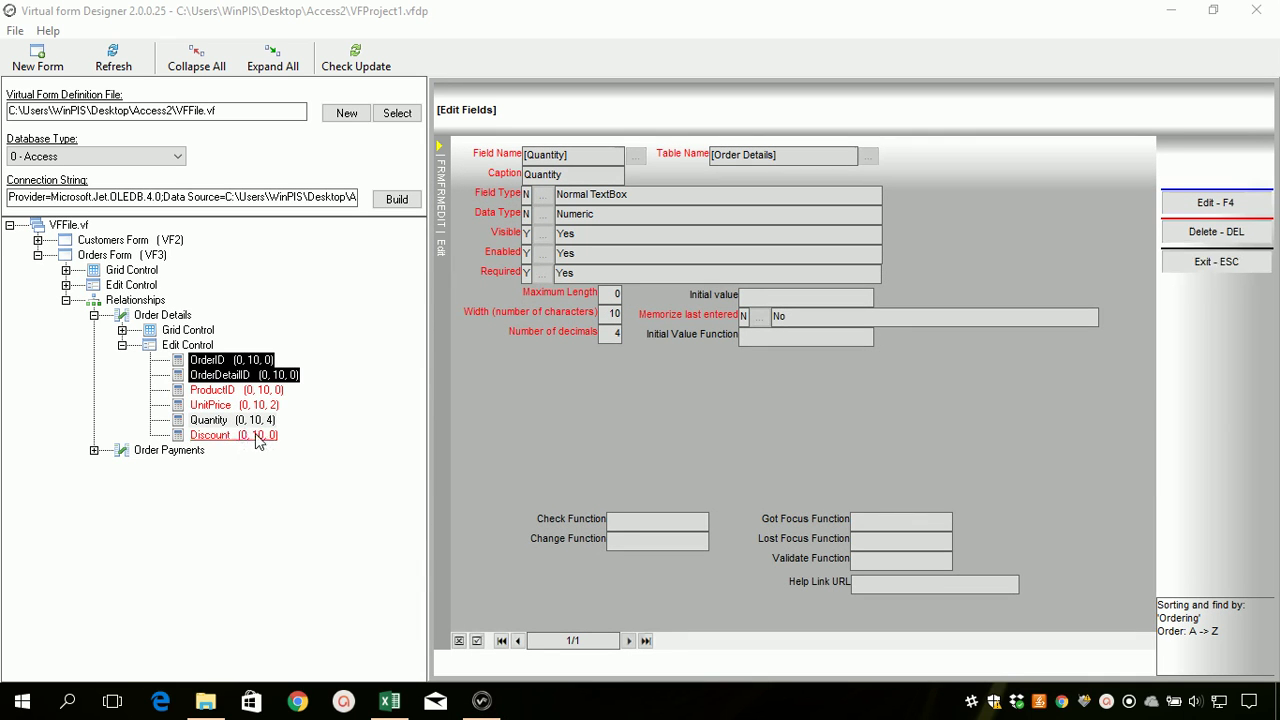
Exit Virtual Form Designer and run the Orders form from Excel at order 10260
left_click(1216, 262)
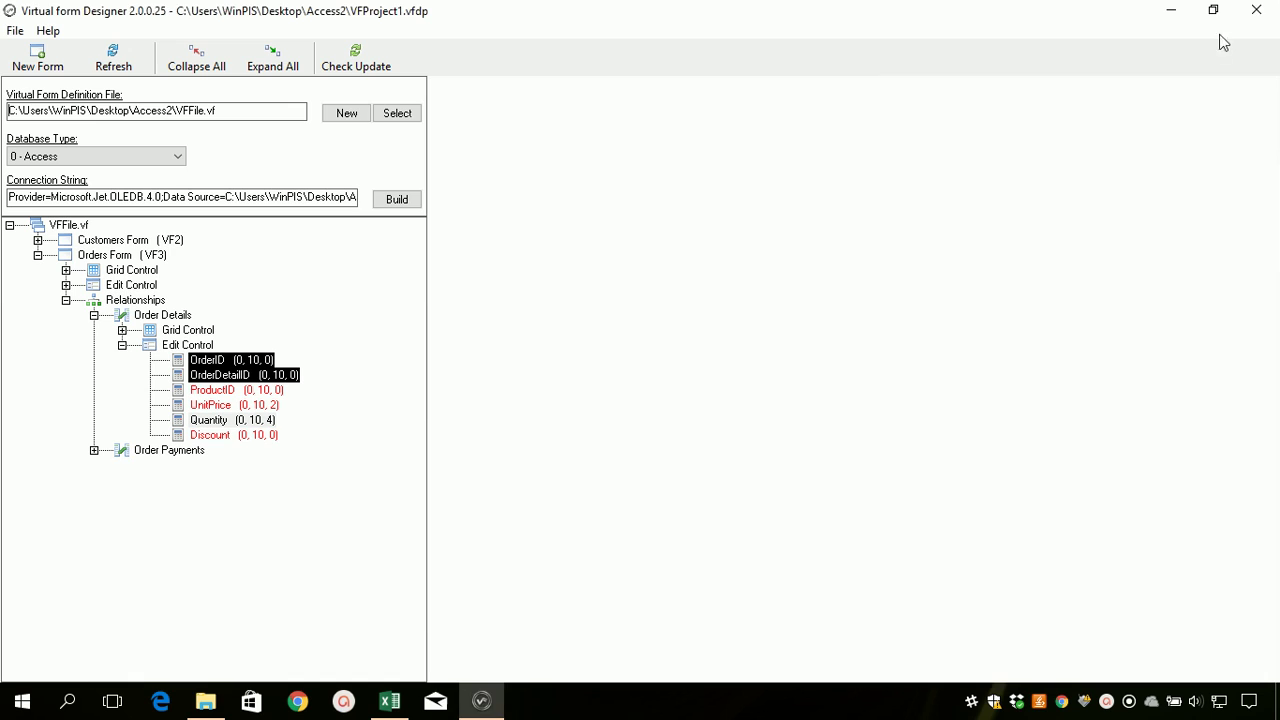
left_click(1256, 10)
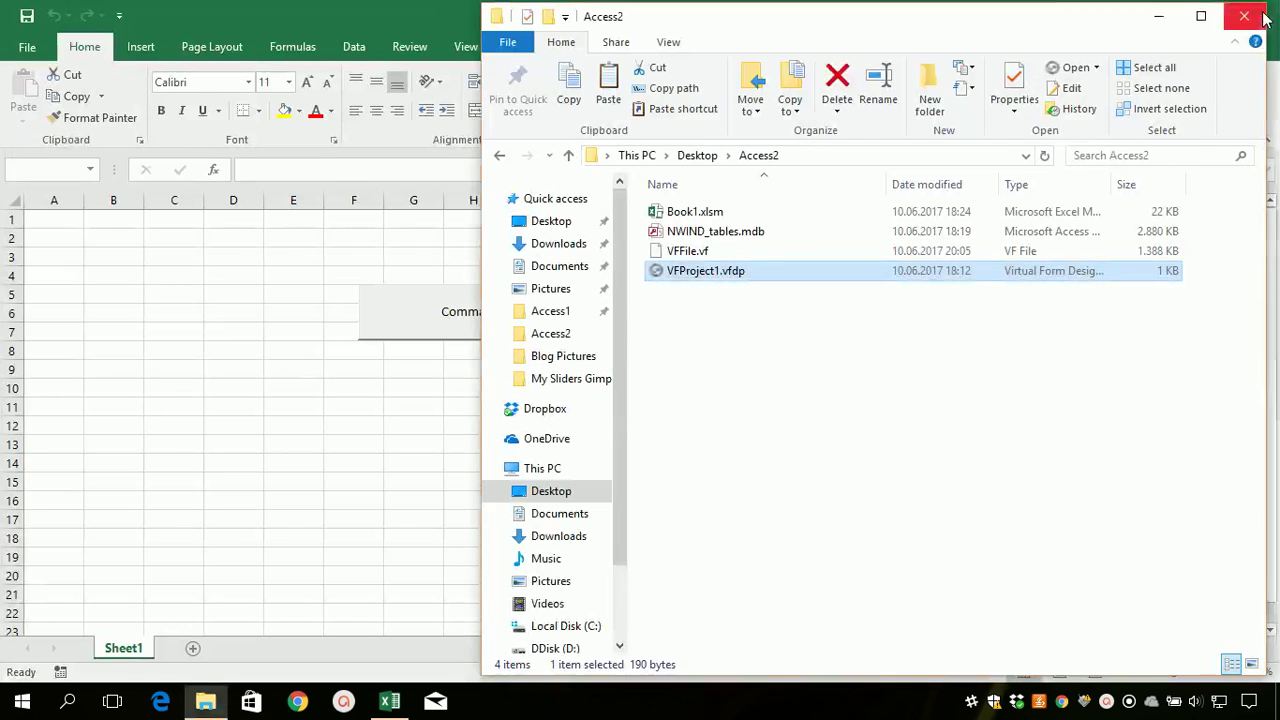
left_click(1160, 17)
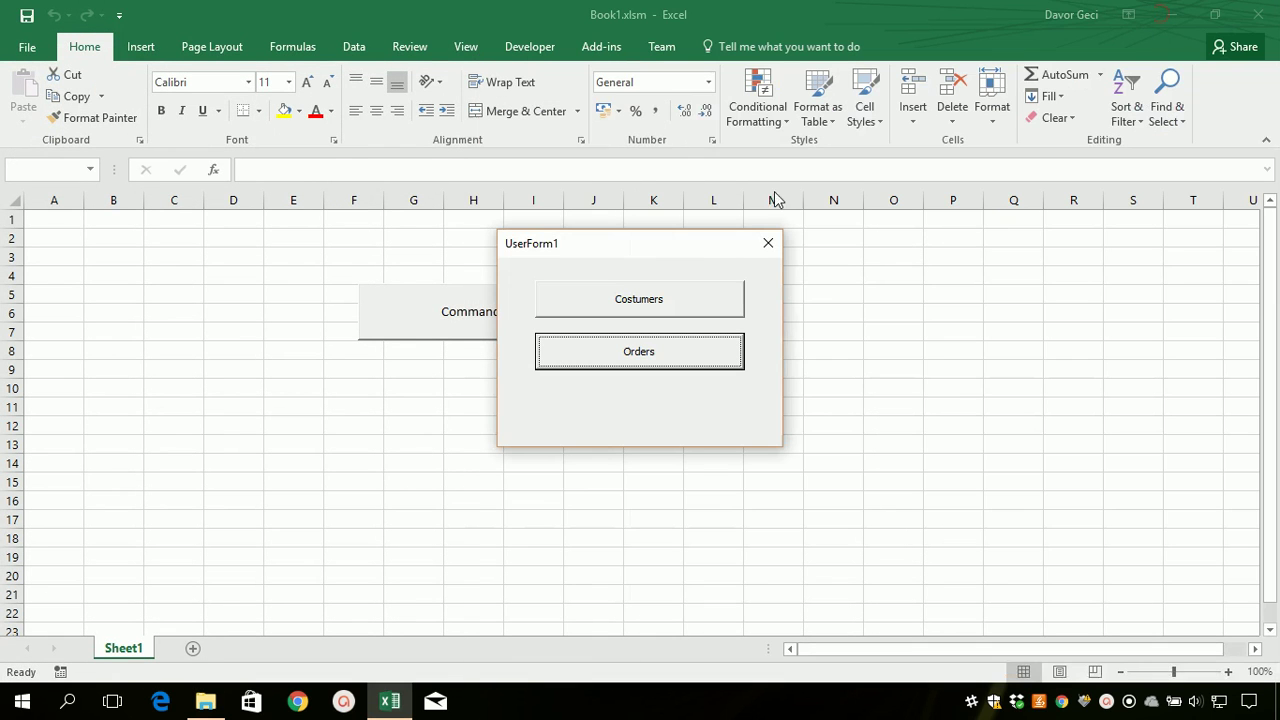
left_click(648, 362)
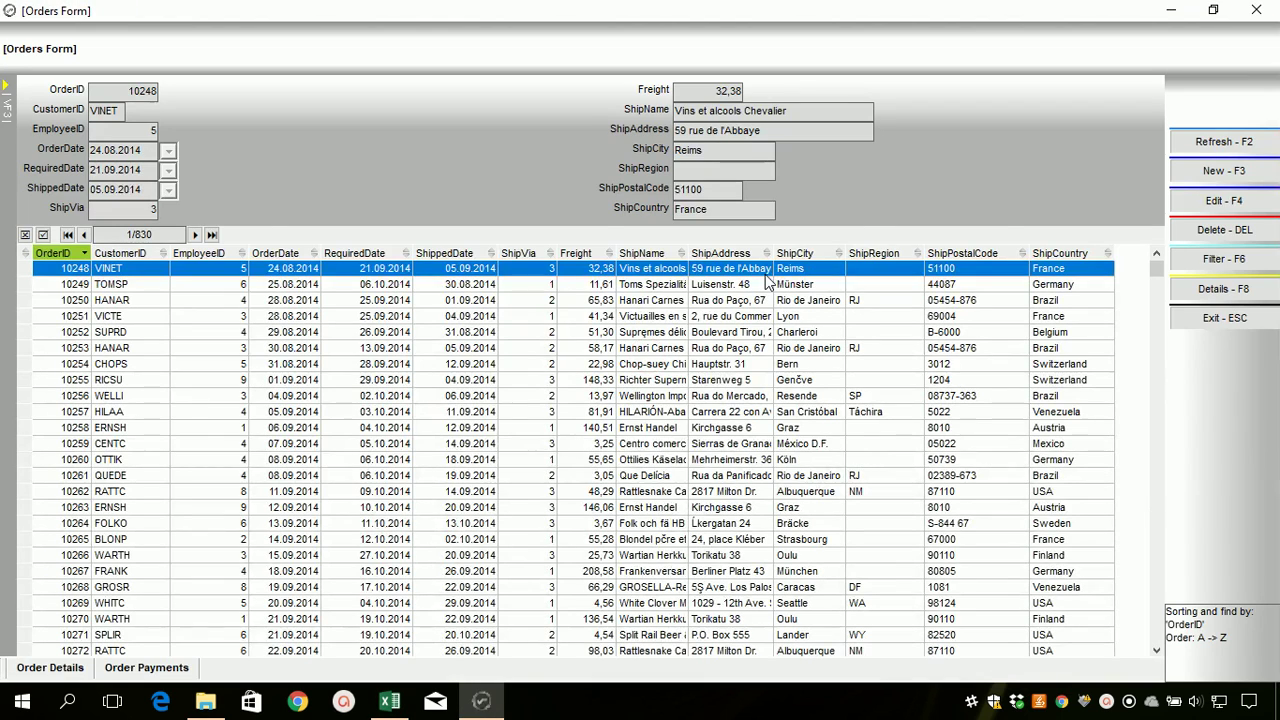
left_click(140, 460)
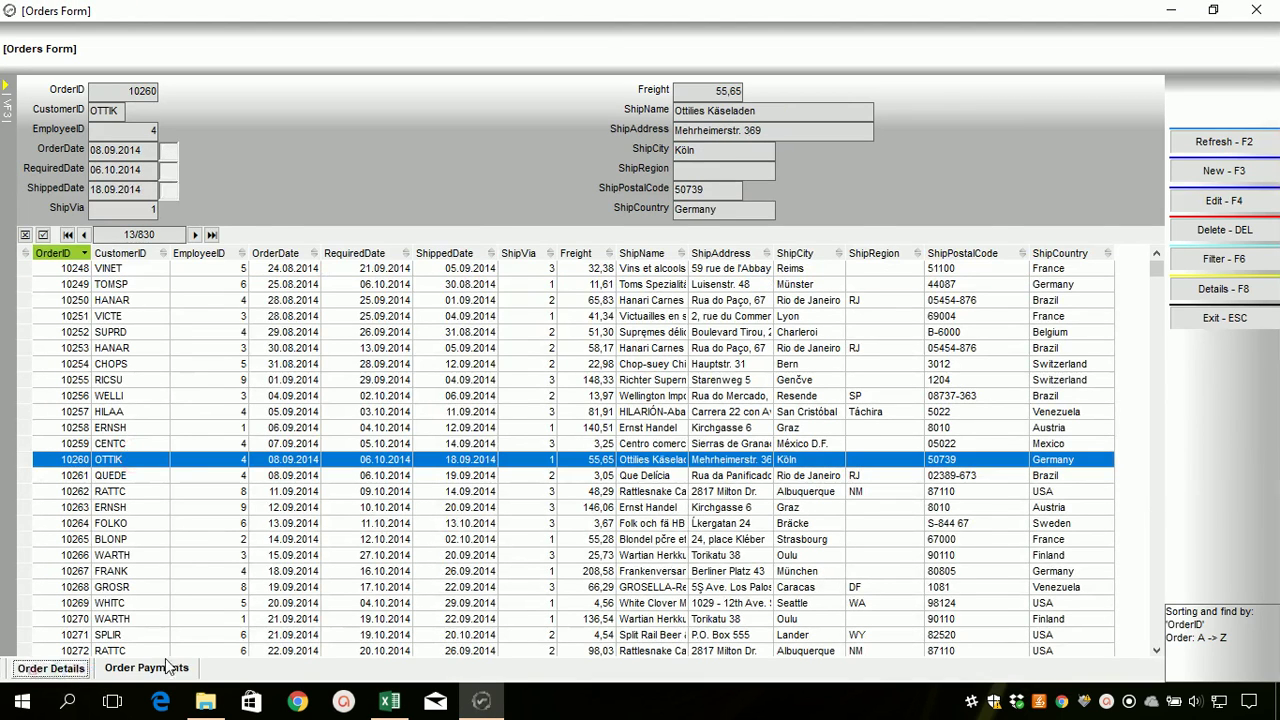
Show order 10260's Order Details and select the product 57 and 62 lines
left_click(40, 667)
left_click(112, 381)
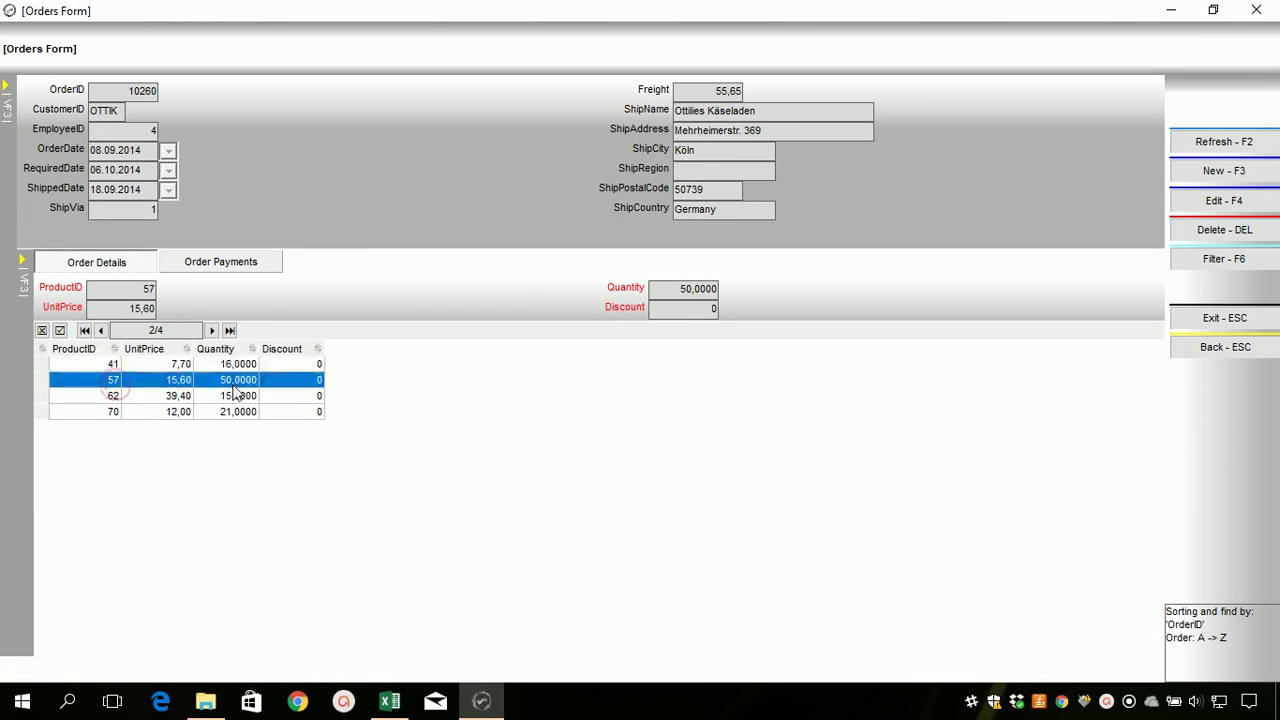
left_click(229, 400)
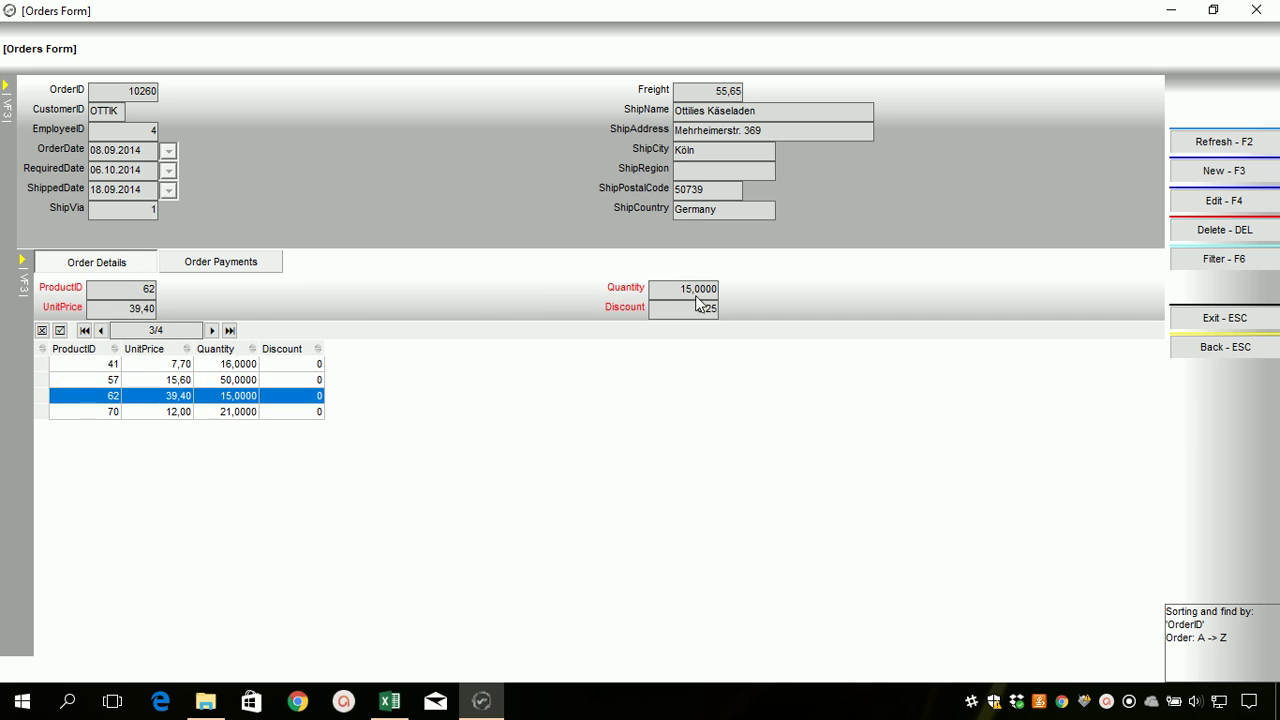
Try changing product 62's Quantity to 15,147, discard it, then check lines 57 and 41
key("F4")
left_click_drag(680, 289, 697, 290)
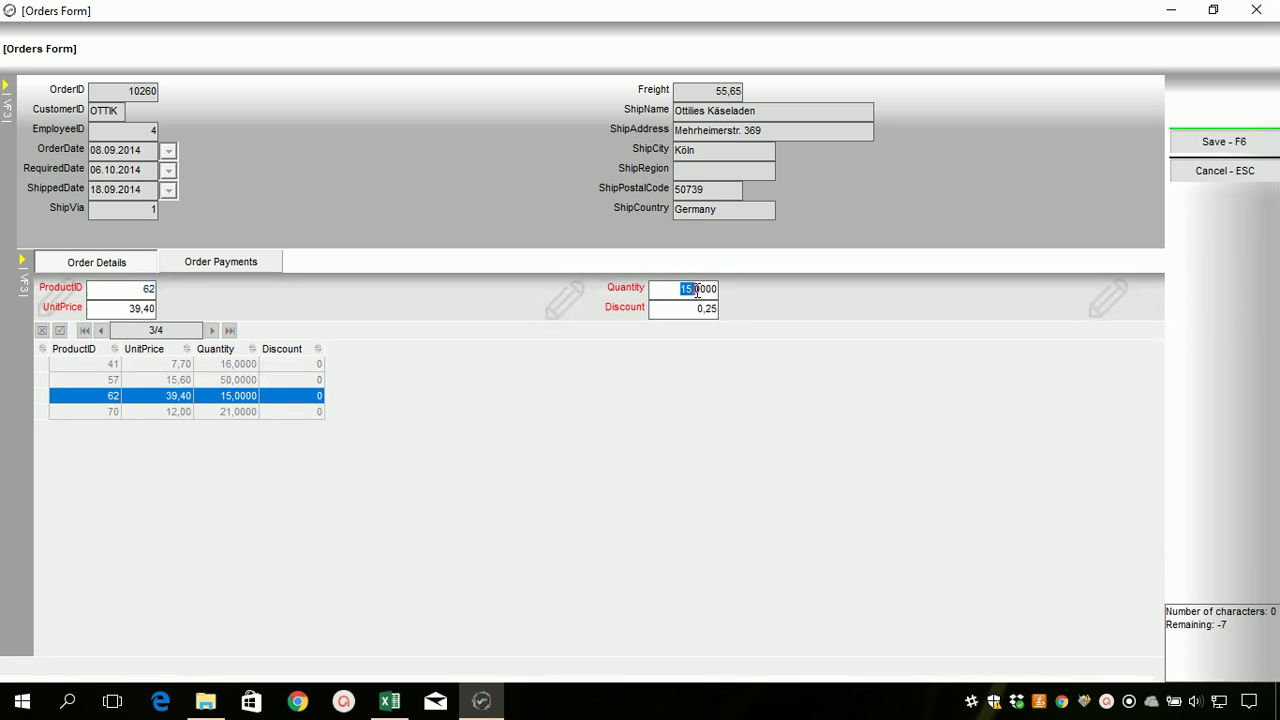
double_click(700, 289)
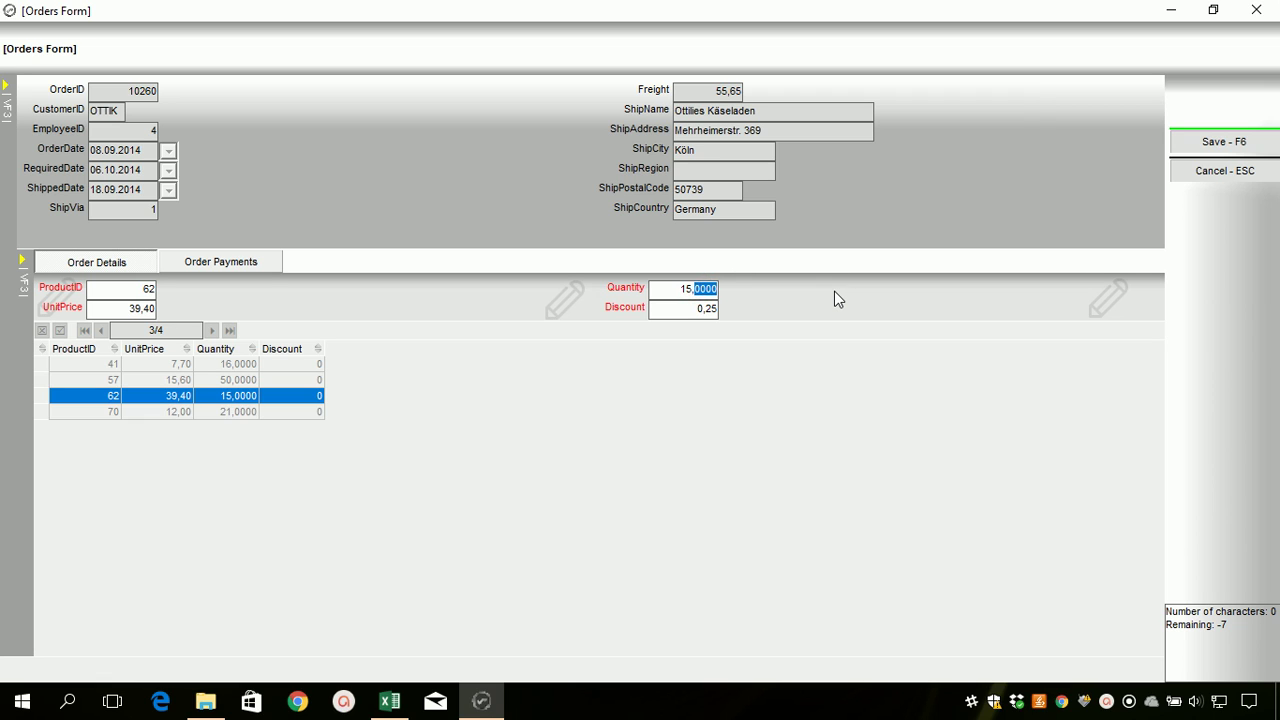
type("1470")
key("Tab")
key("Escape")
key("n")
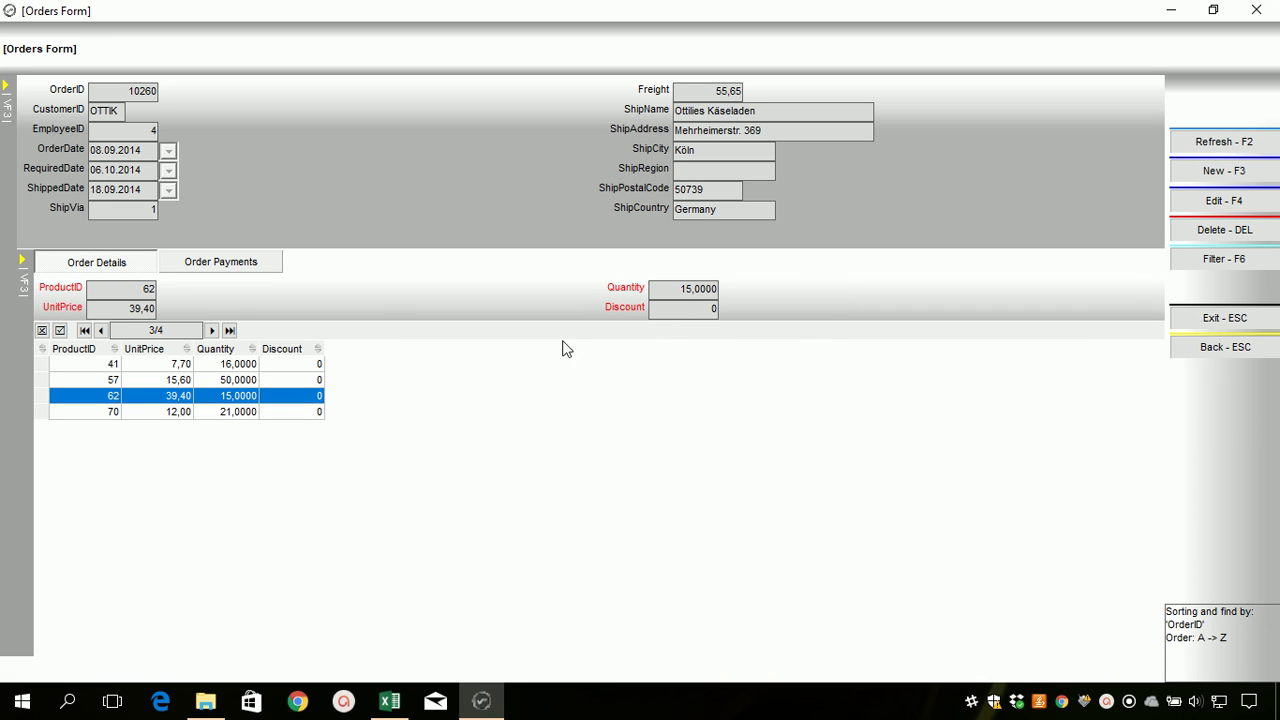
left_click(300, 380)
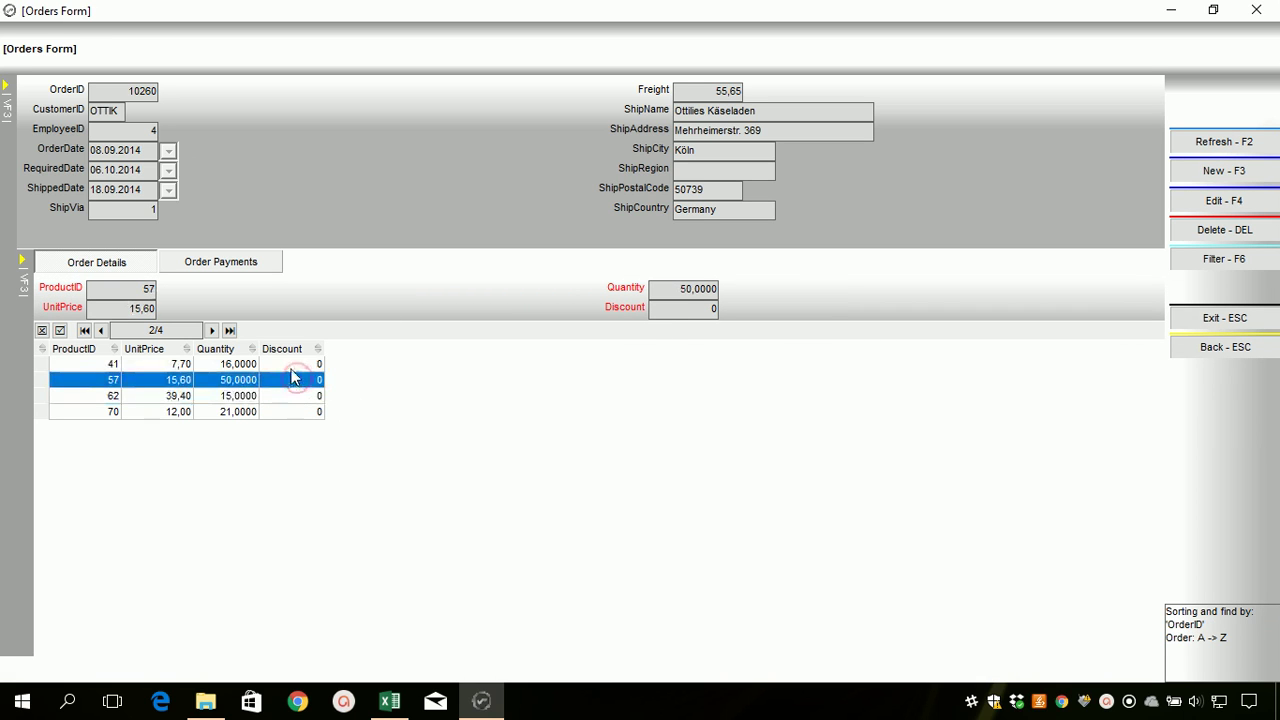
left_click(290, 366)
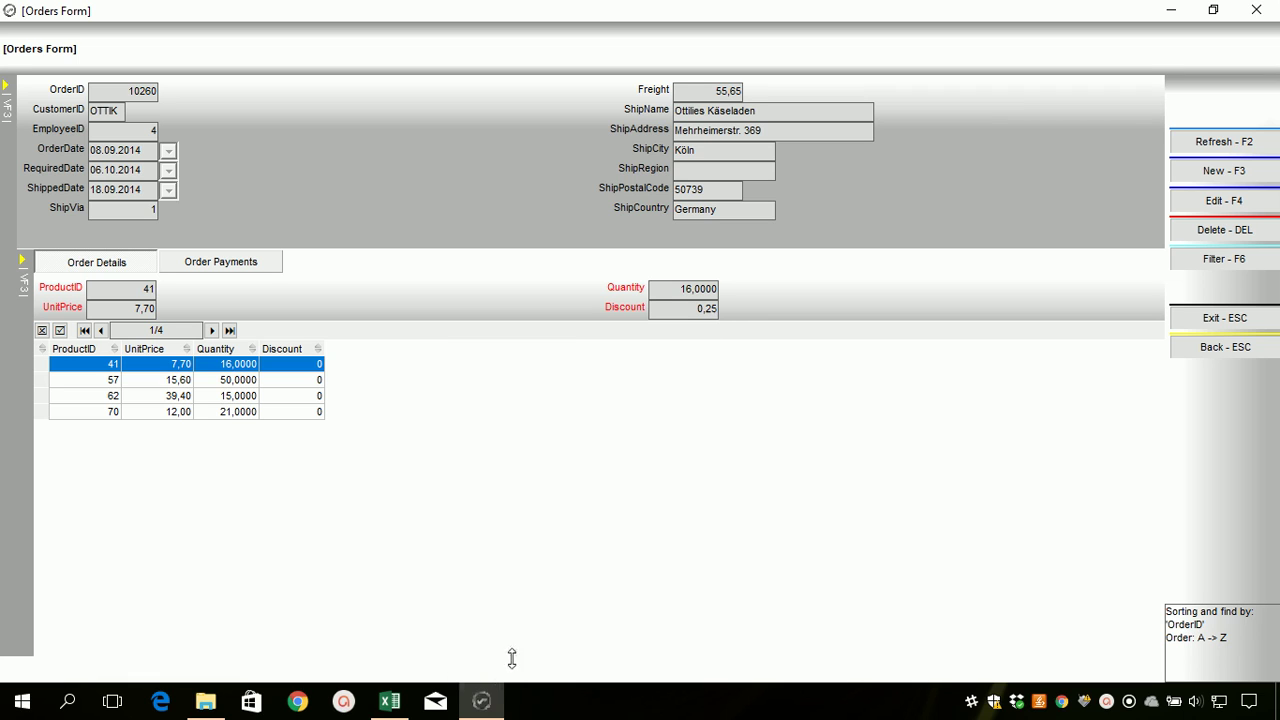
Inspect order 10260's detail lines, then open VFProject1.vfdp from the Access2 folder
left_click(266, 398)
left_click(704, 308)
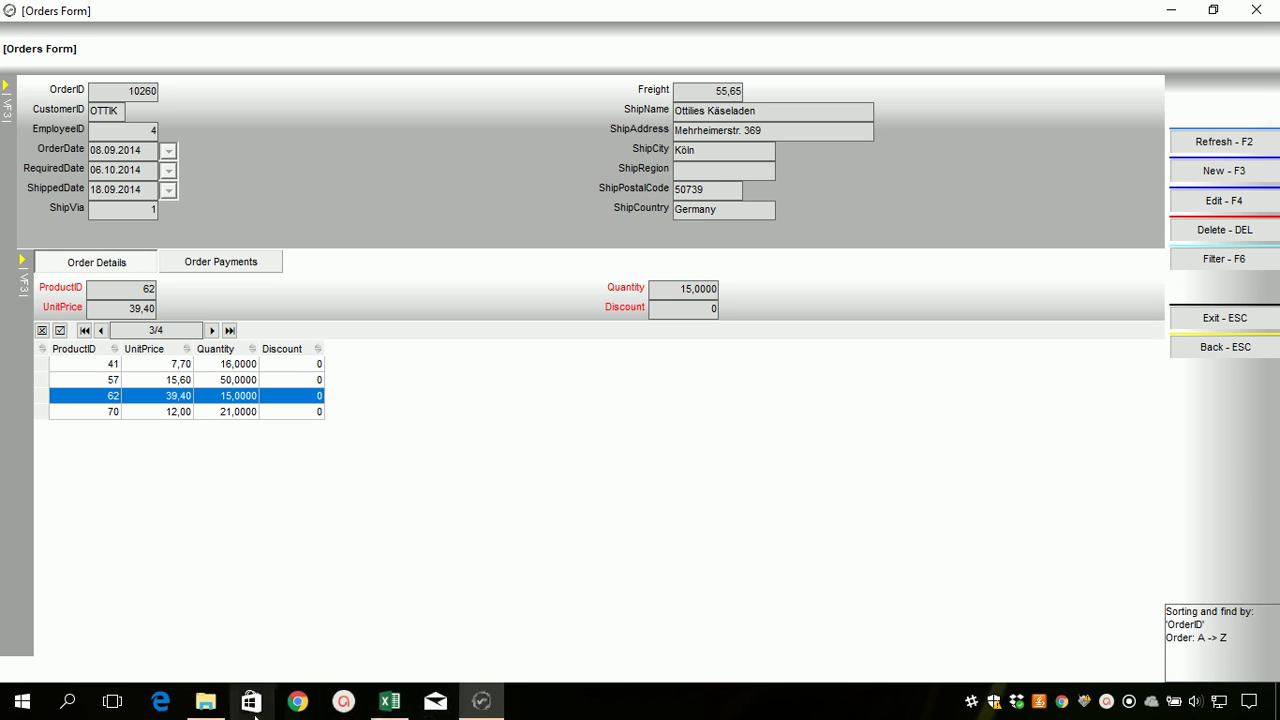
left_click(205, 702)
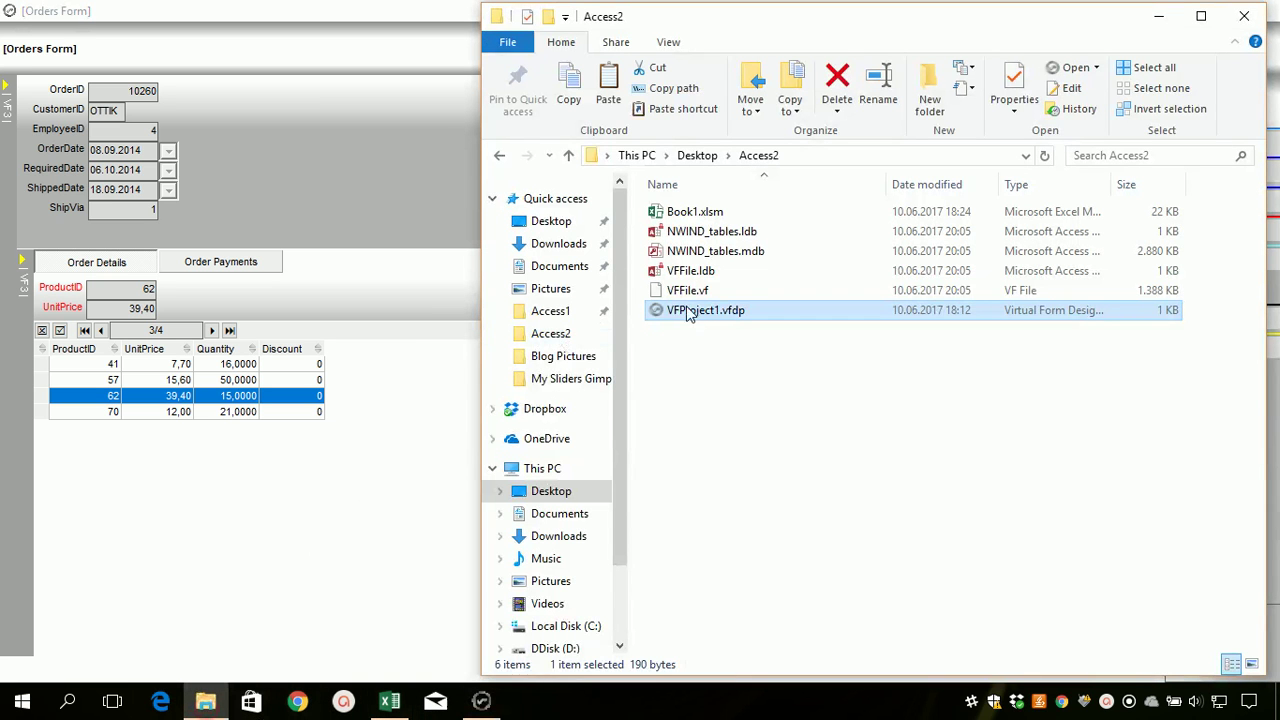
double_click(700, 318)
key("Return")
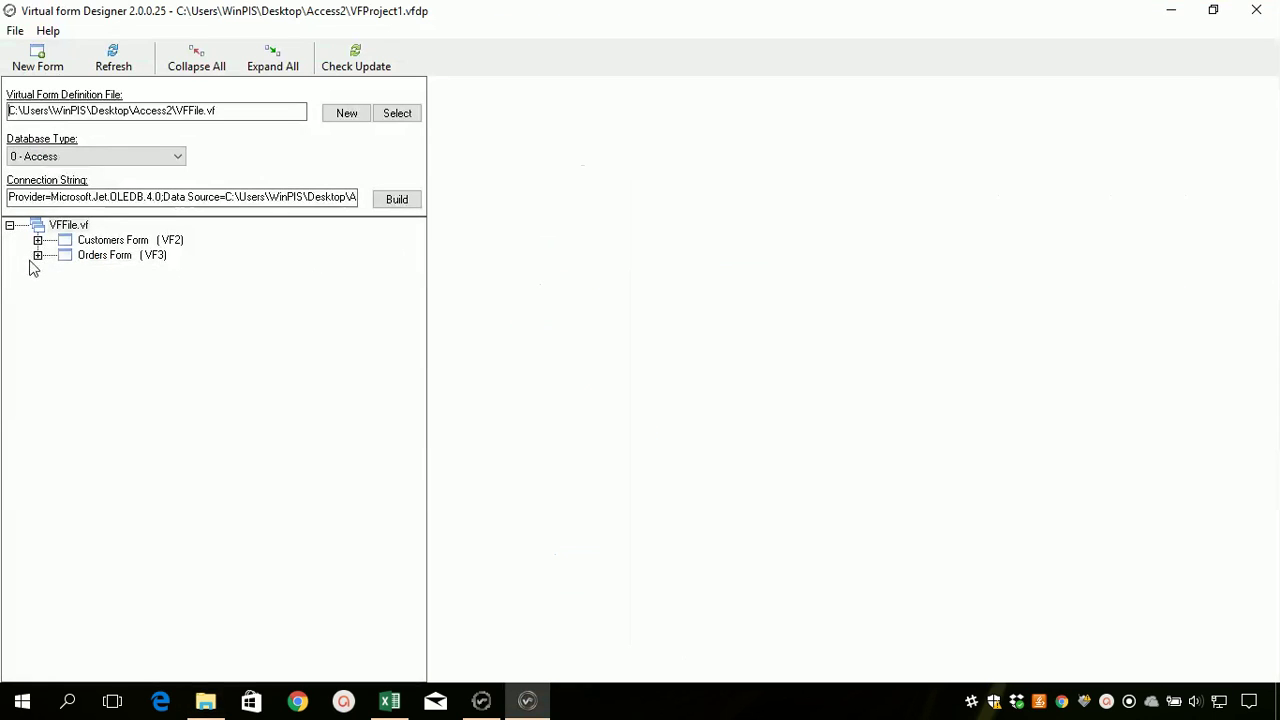
Open the Discount field under Orders Form > Relationships > Order Details > Grid Control
left_click(37, 255)
left_click(66, 300)
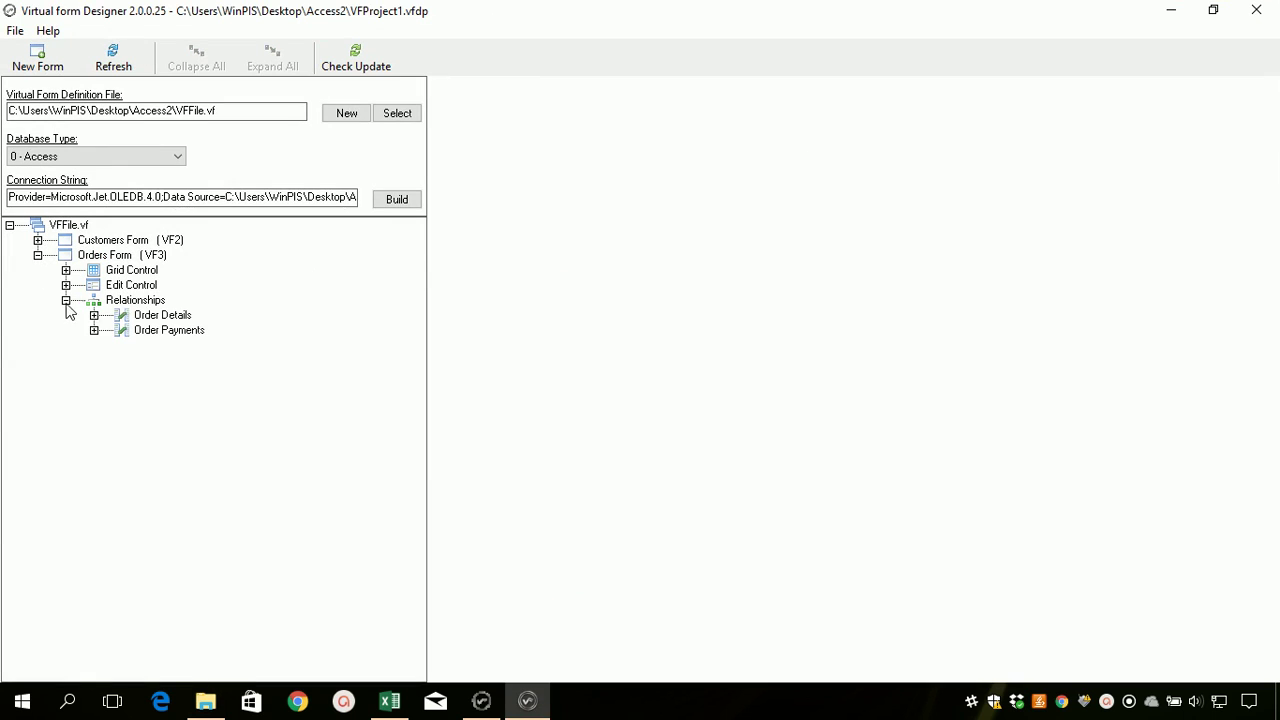
left_click(94, 315)
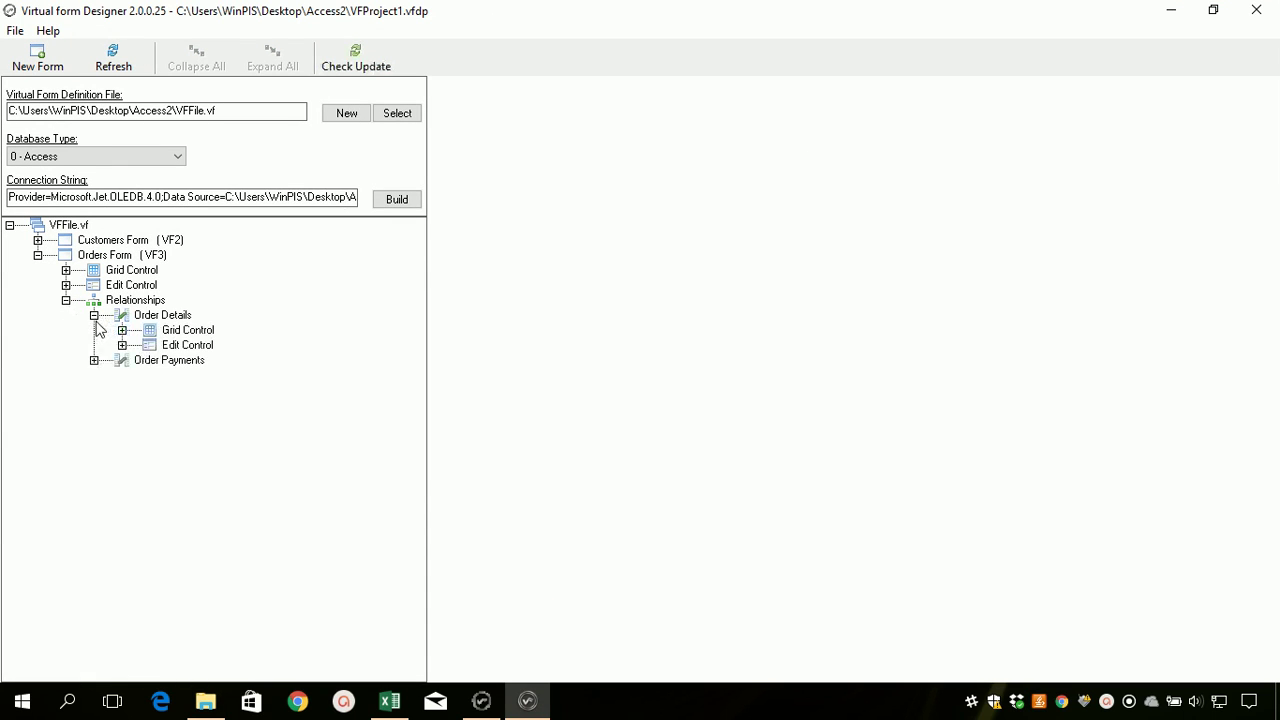
left_click(122, 330)
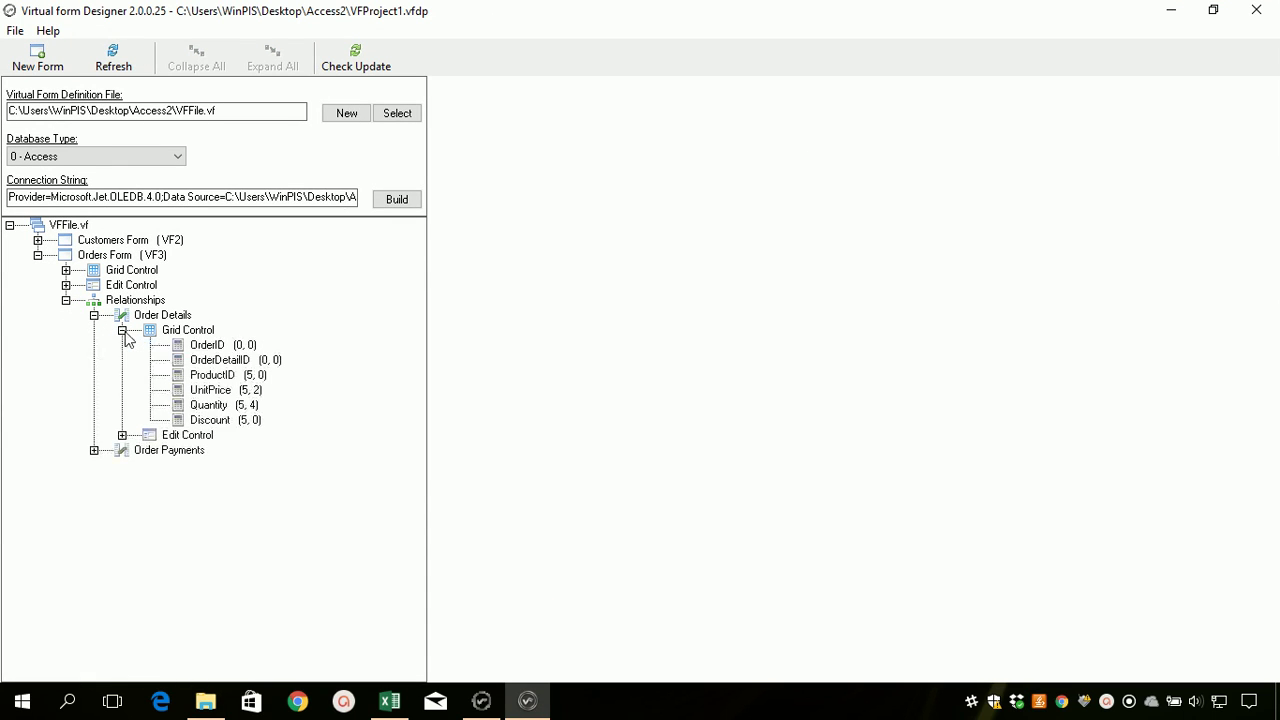
double_click(210, 420)
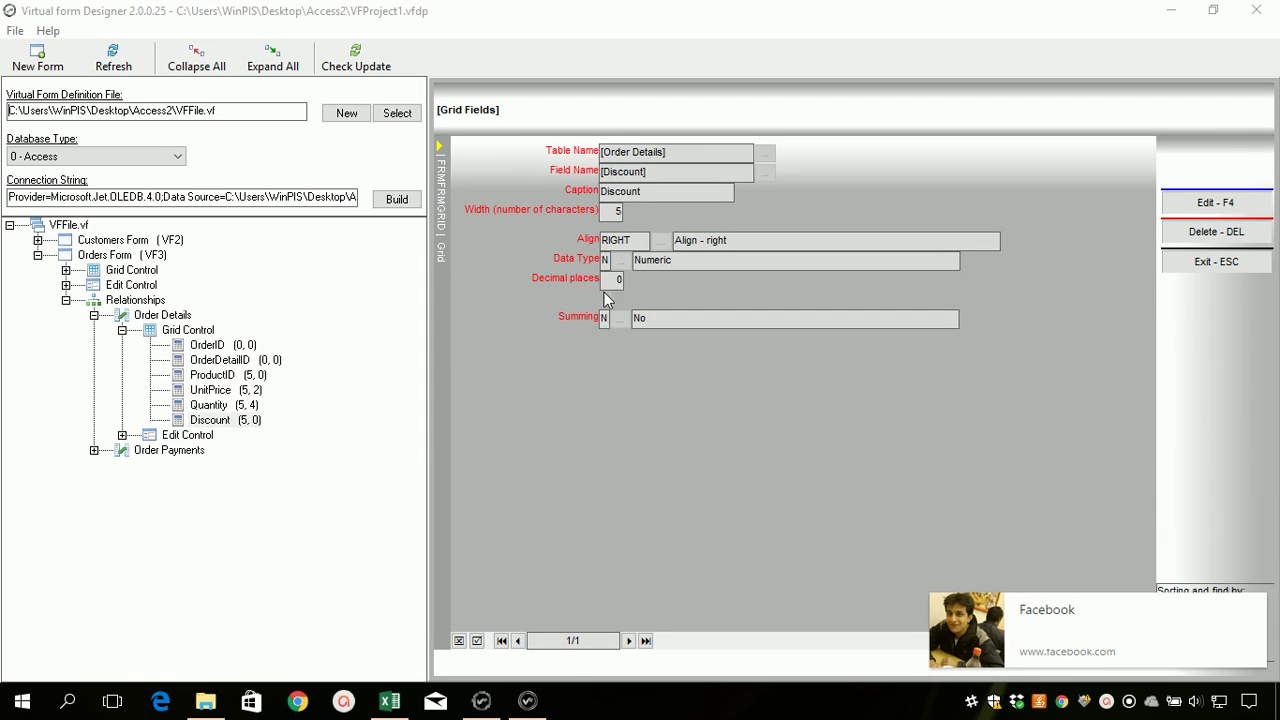
Set the Discount grid field's decimal places to 2 and save the change
left_click(1255, 607)
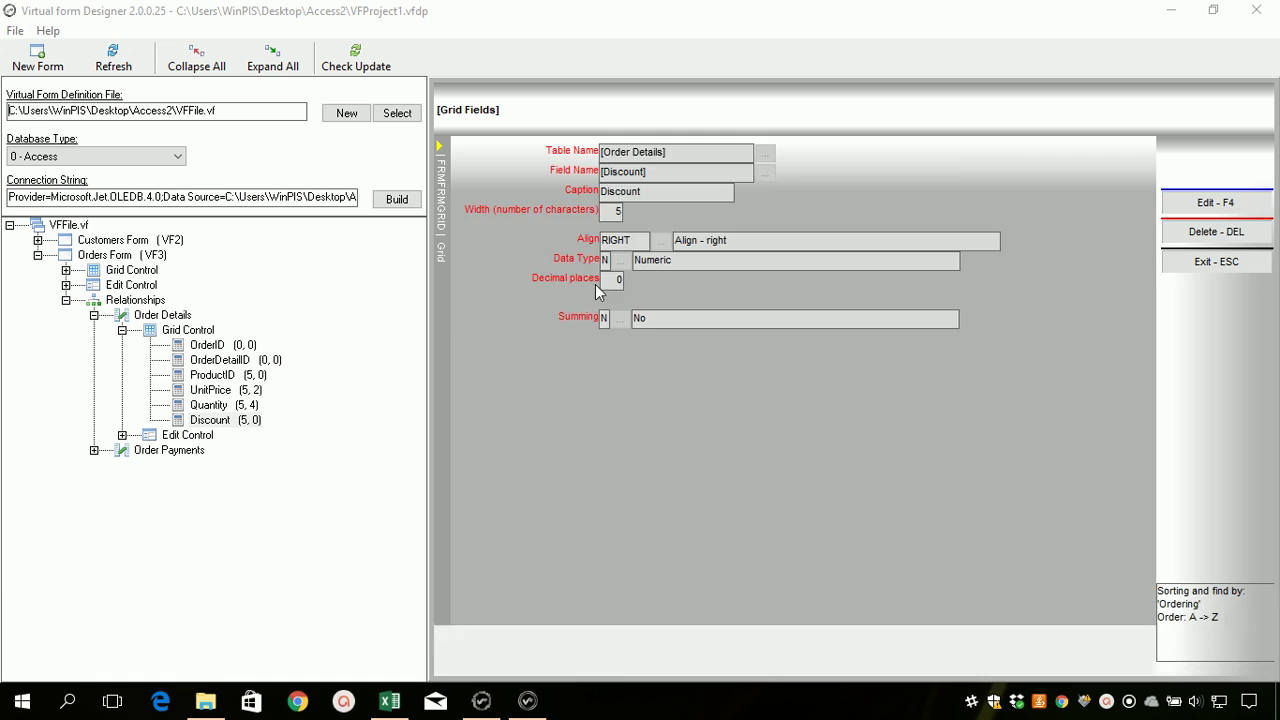
key("F4")
left_click(611, 280)
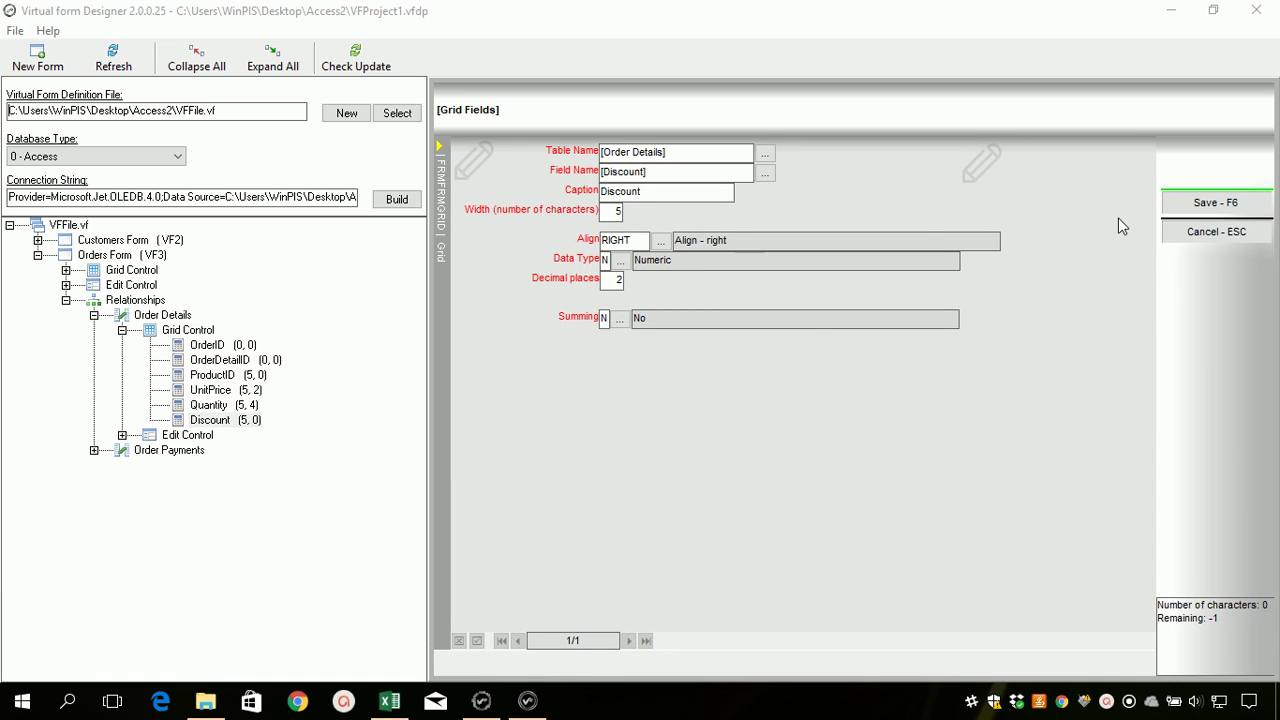
type("2")
left_click(1216, 202)
left_click(560, 421)
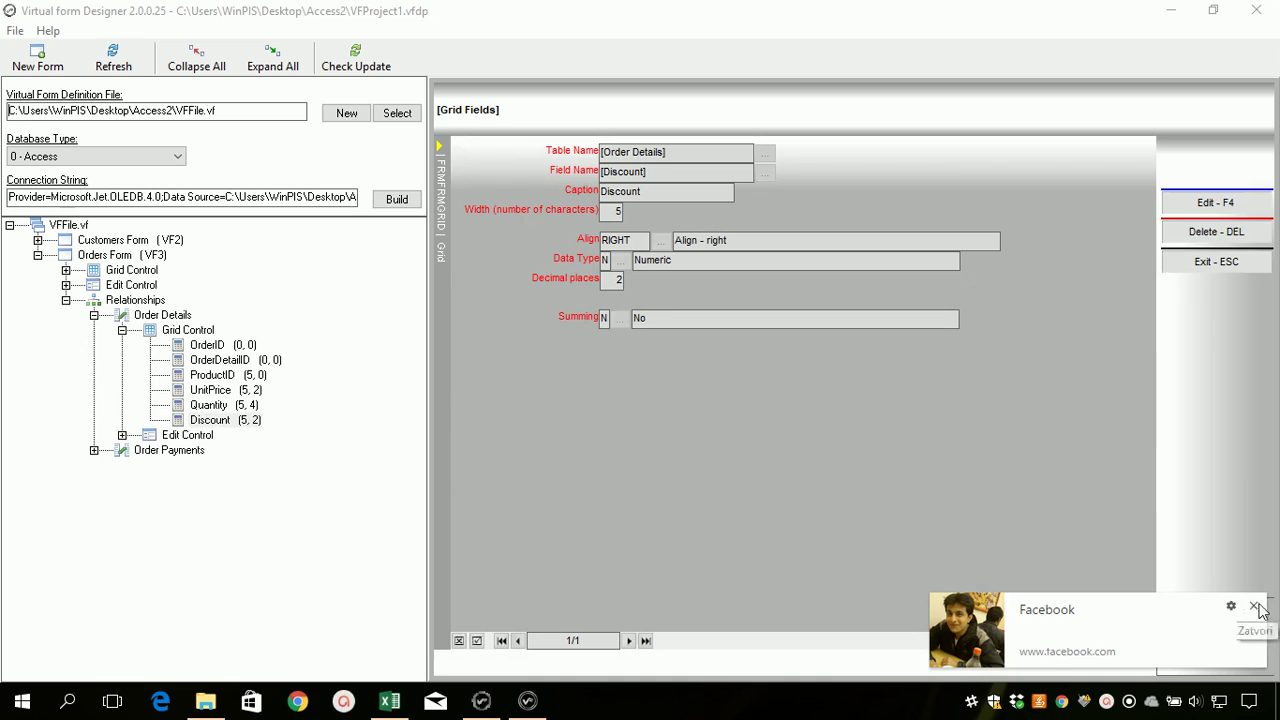
left_click(1256, 608)
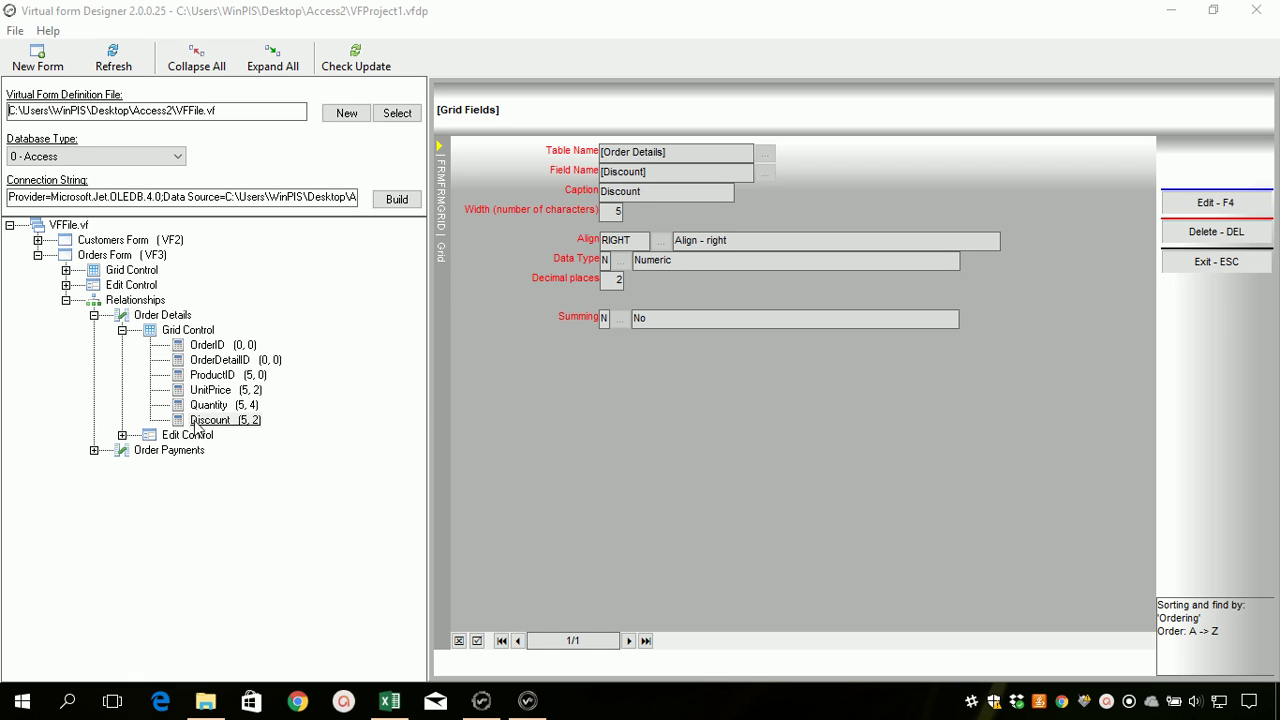
Set the Order Details edit form's Discount field to 2 decimals, save, and close it
left_click(121, 435)
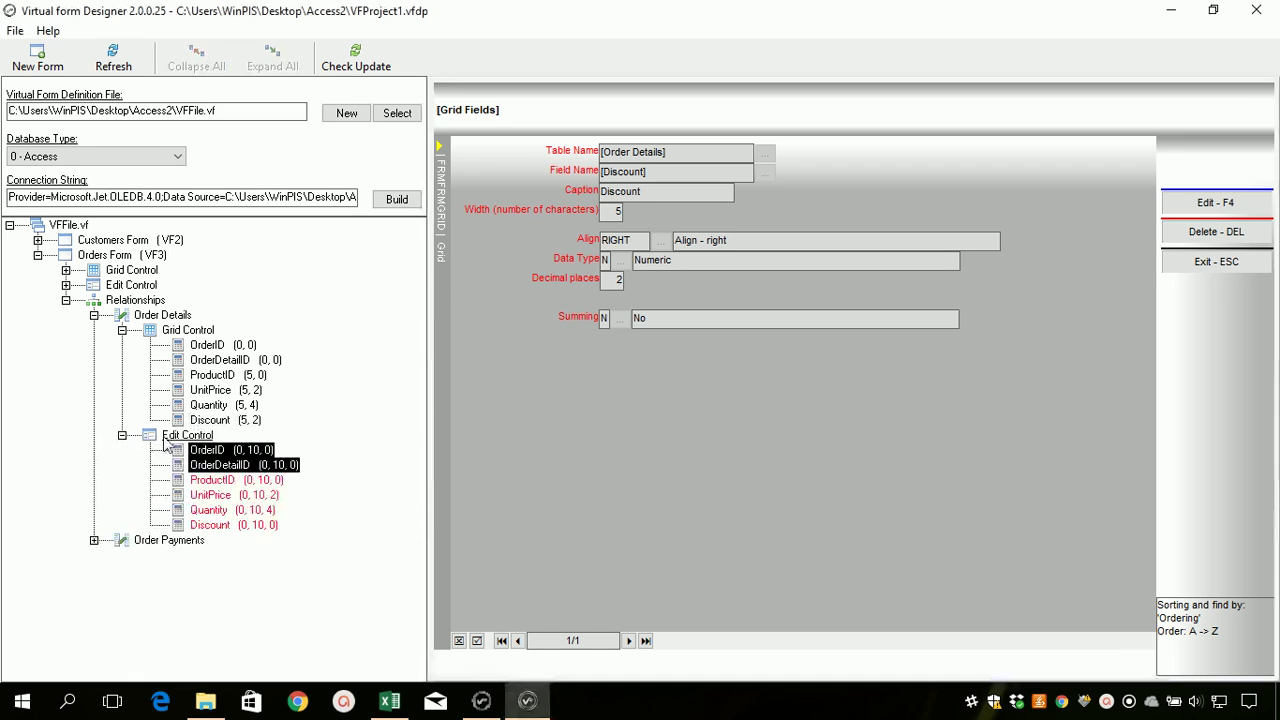
left_click(212, 525)
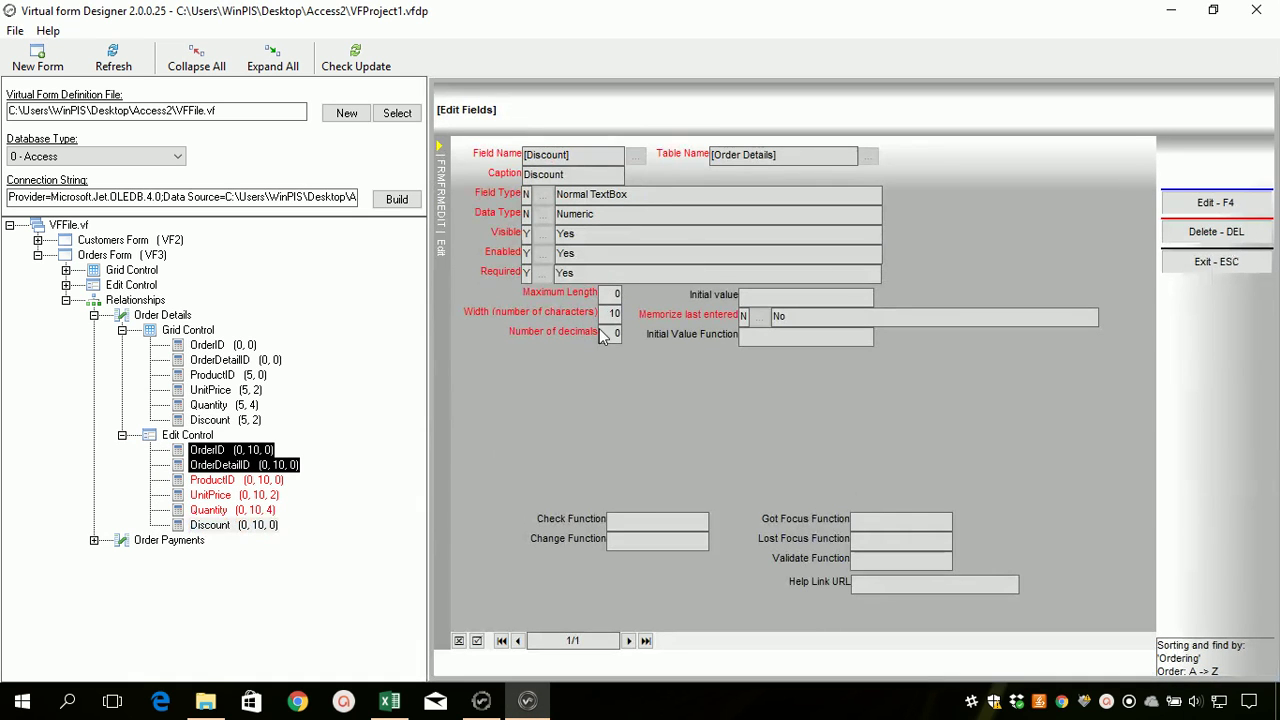
key("F4")
left_click(615, 336)
type("2")
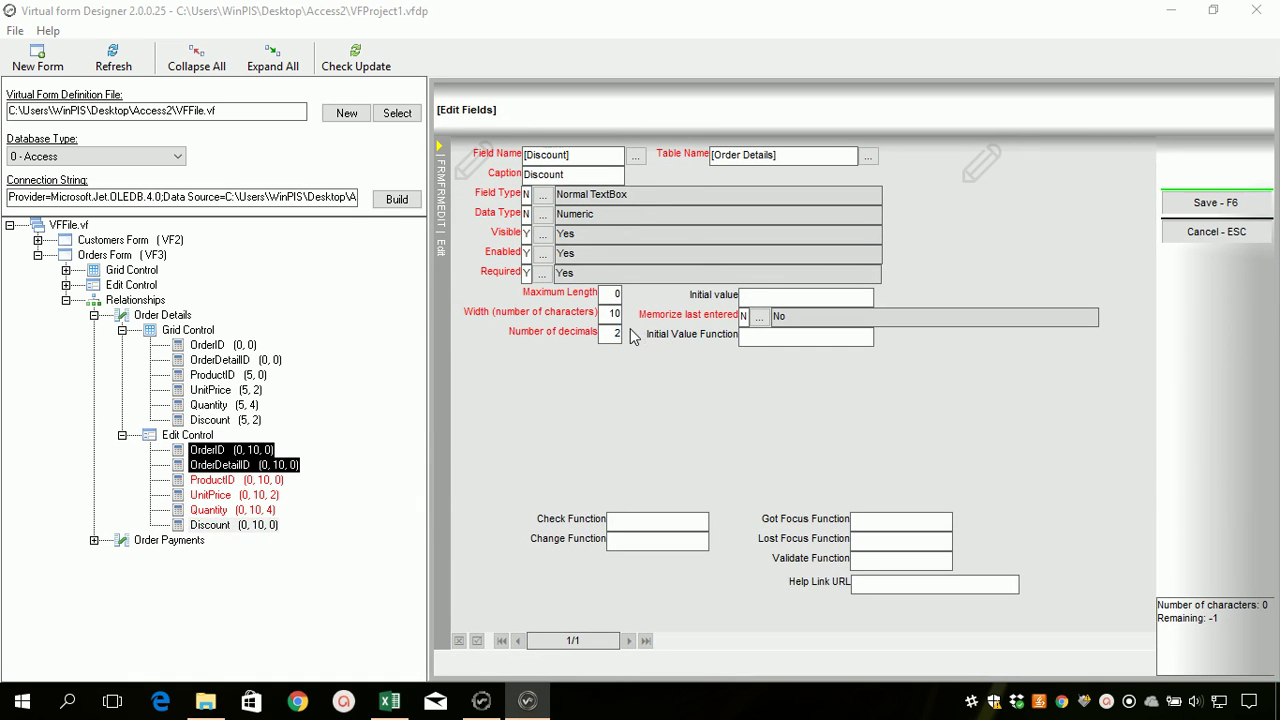
left_click(1210, 203)
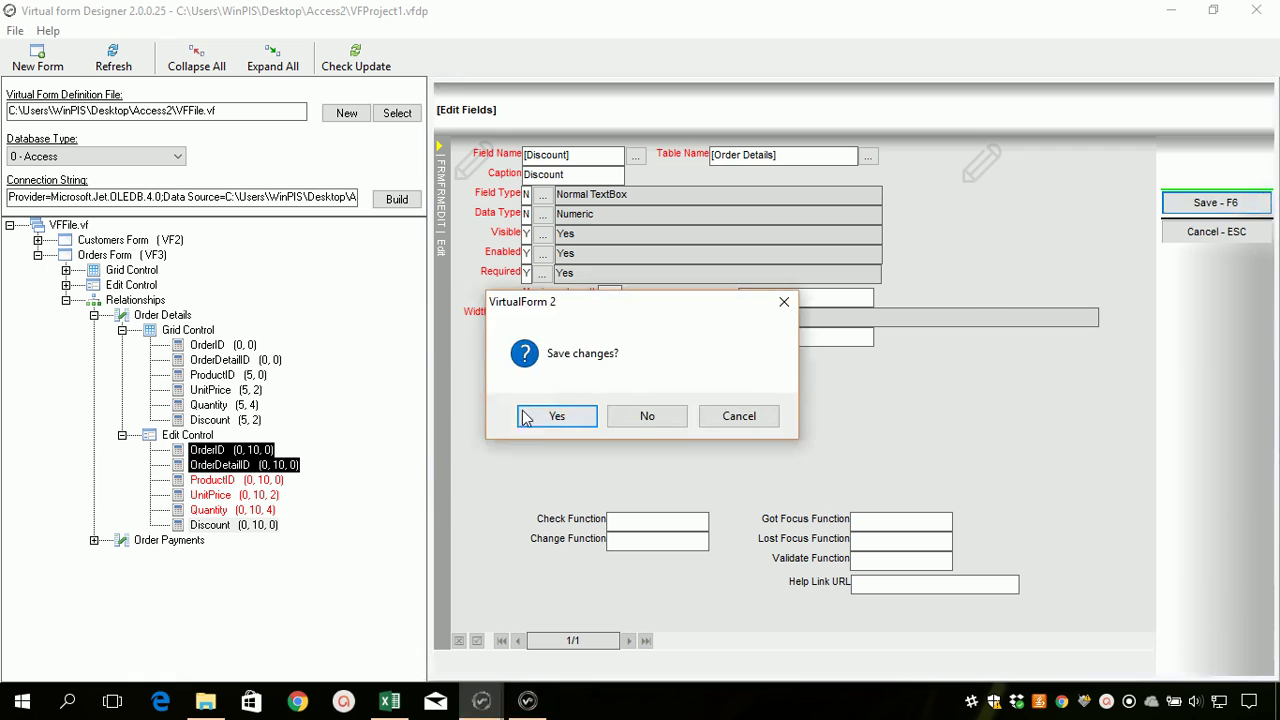
left_click(552, 417)
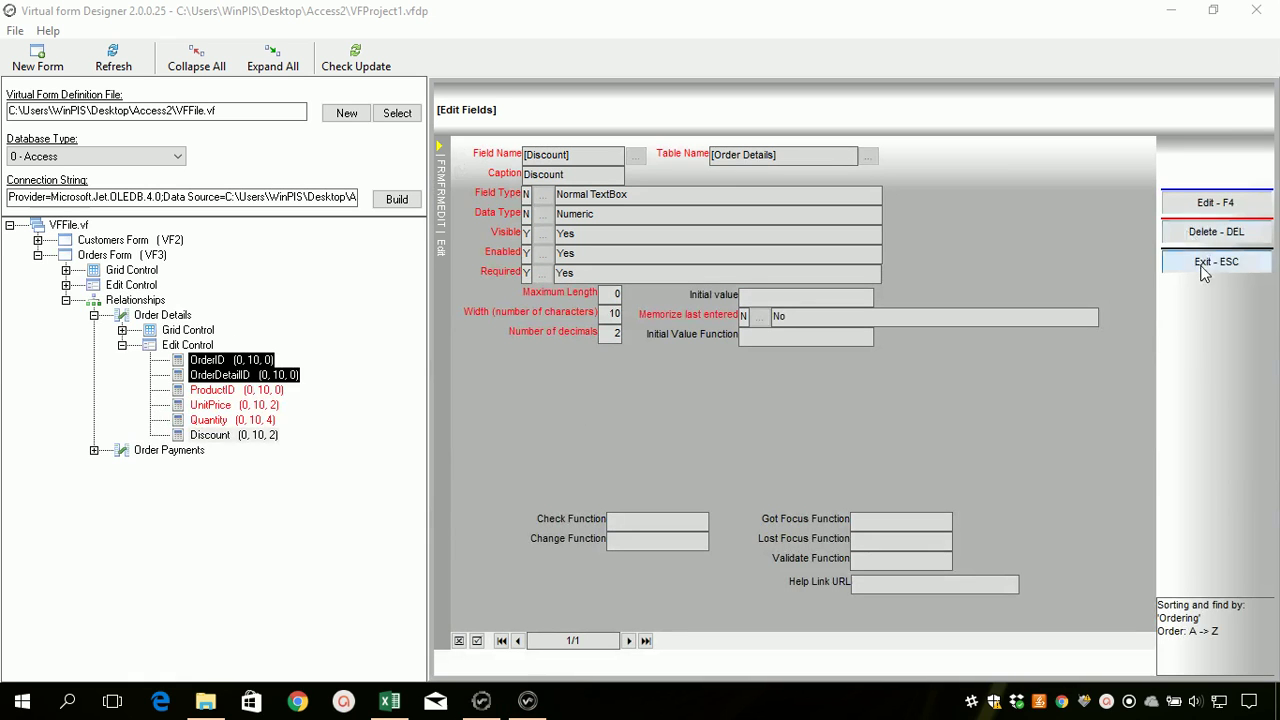
left_click(1210, 263)
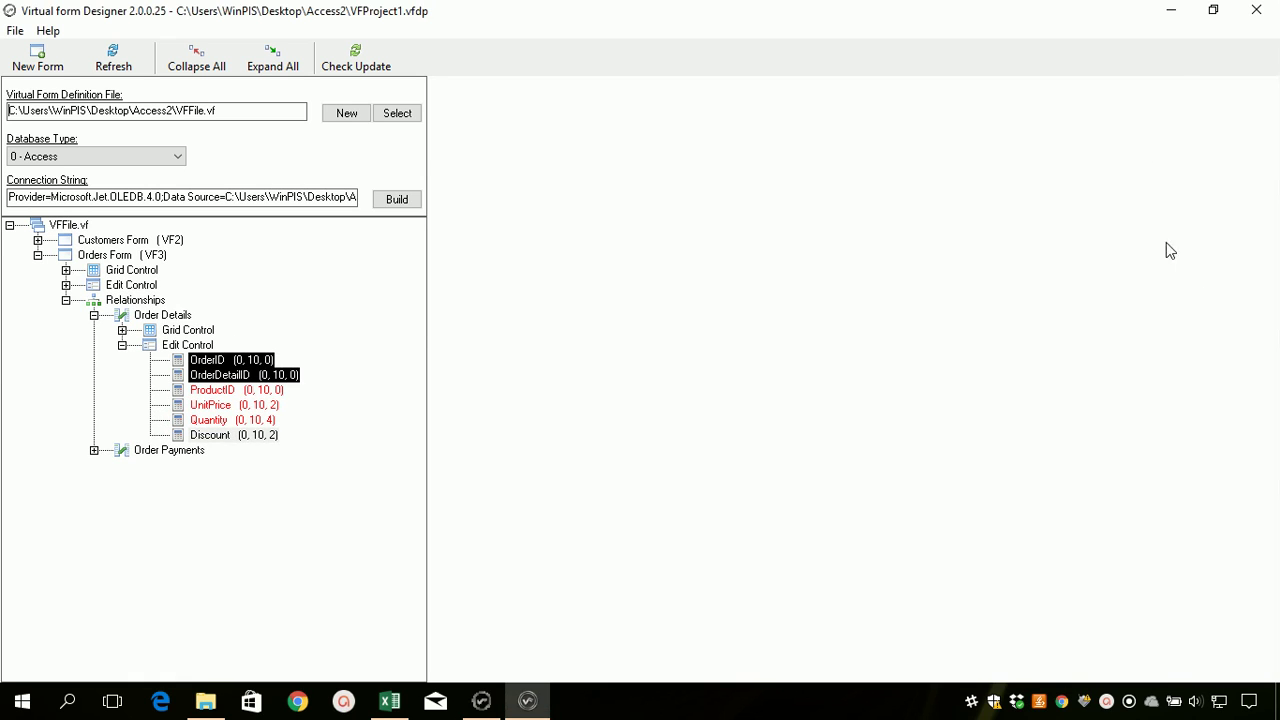
Close the running Orders Form and relaunch it from the Excel workbook's Orders button
left_click(1171, 10)
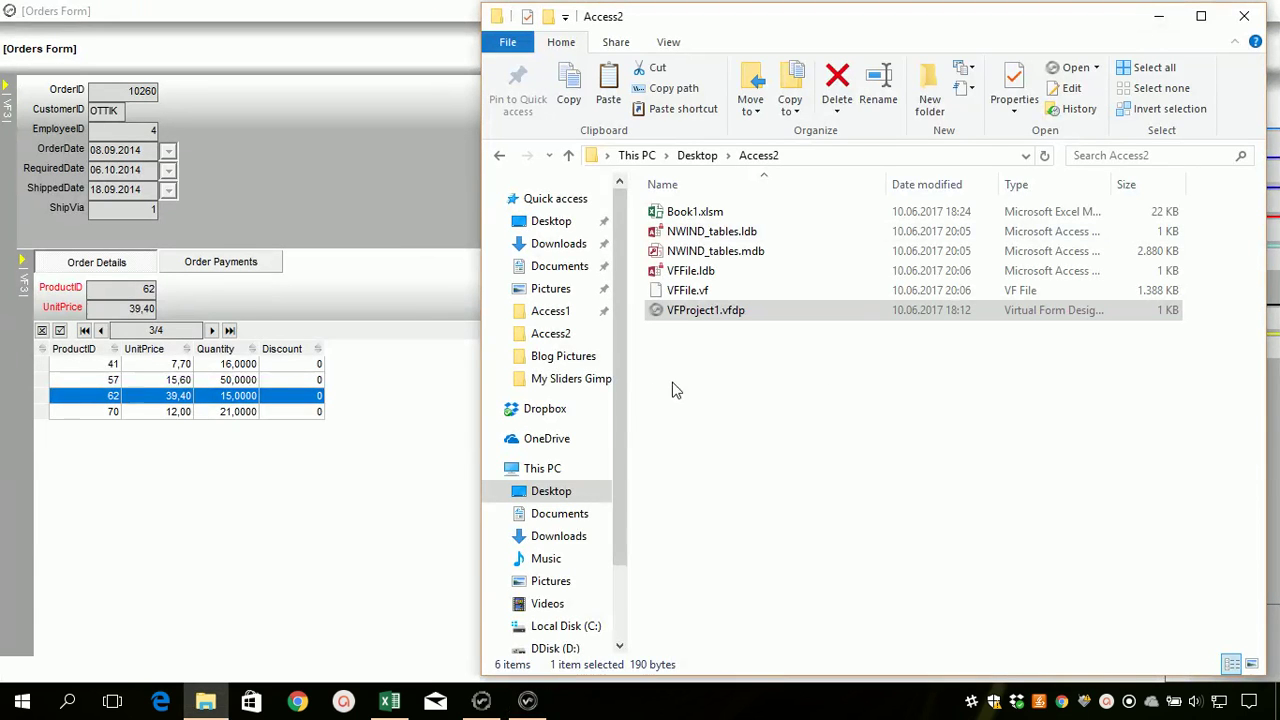
left_click(272, 12)
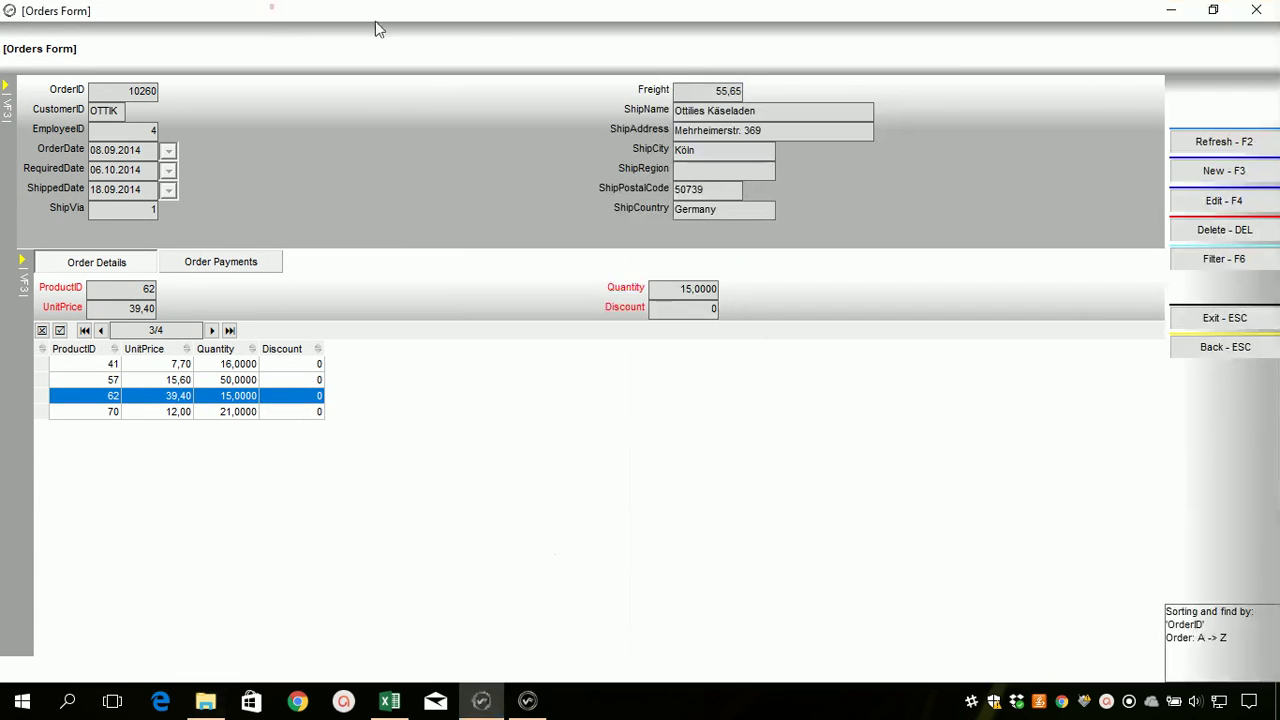
left_click(1194, 320)
left_click(503, 309)
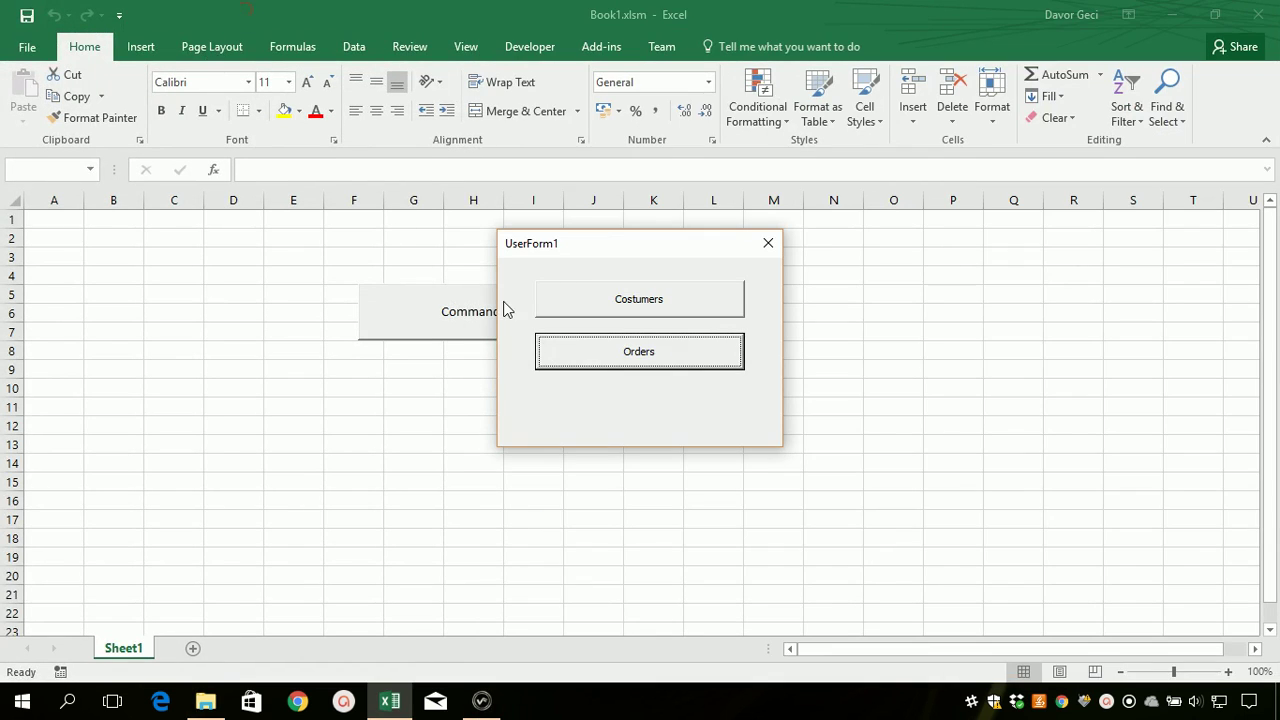
left_click(622, 358)
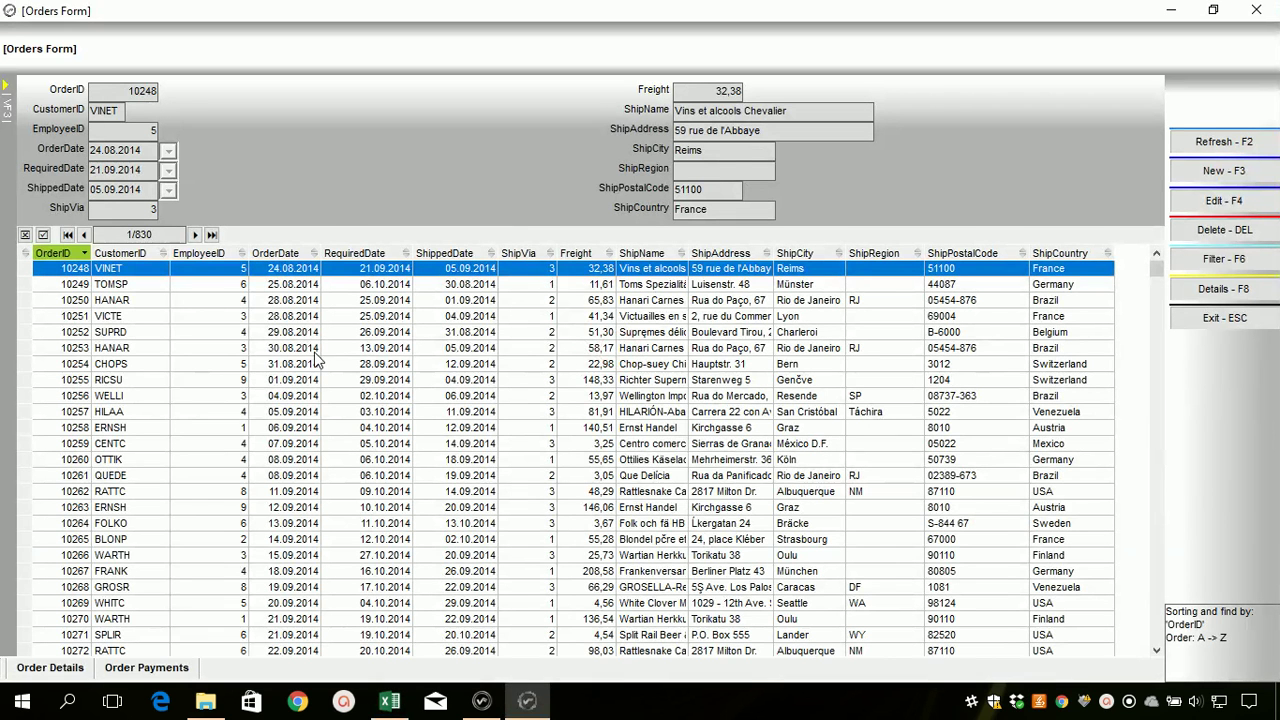
left_click(314, 352)
left_click(30, 666)
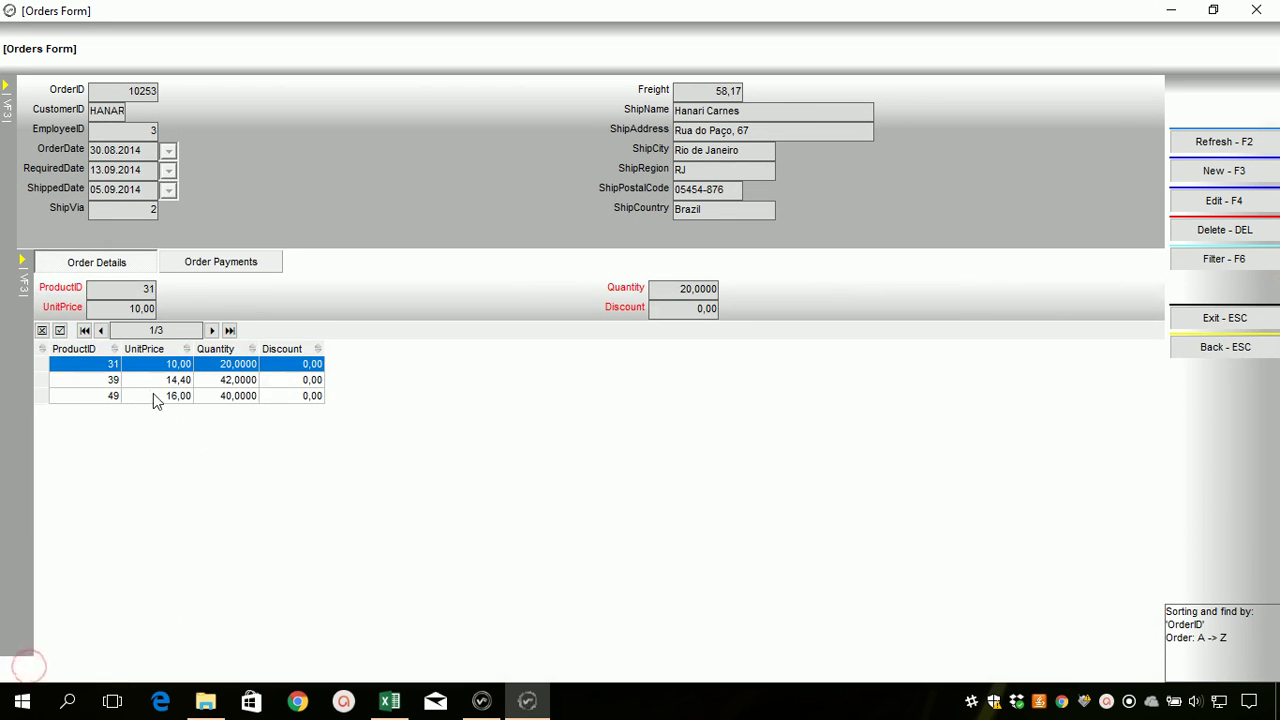
left_click(250, 381)
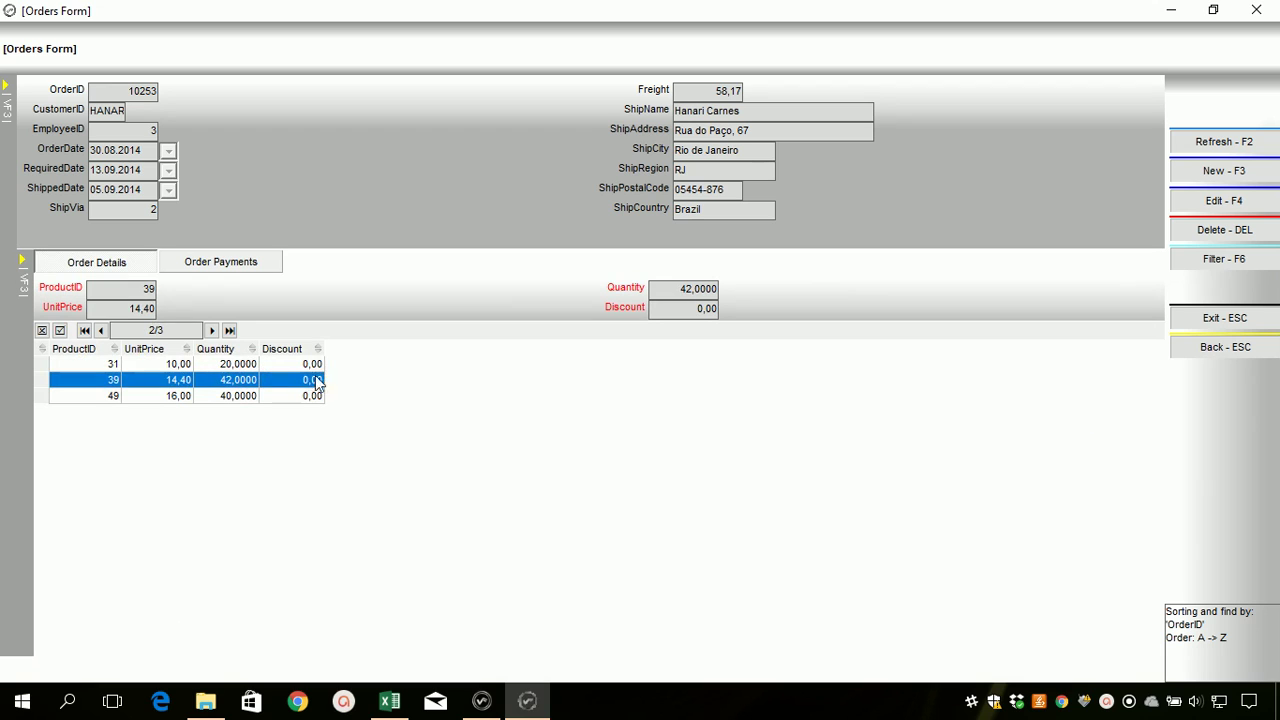
left_click(312, 366)
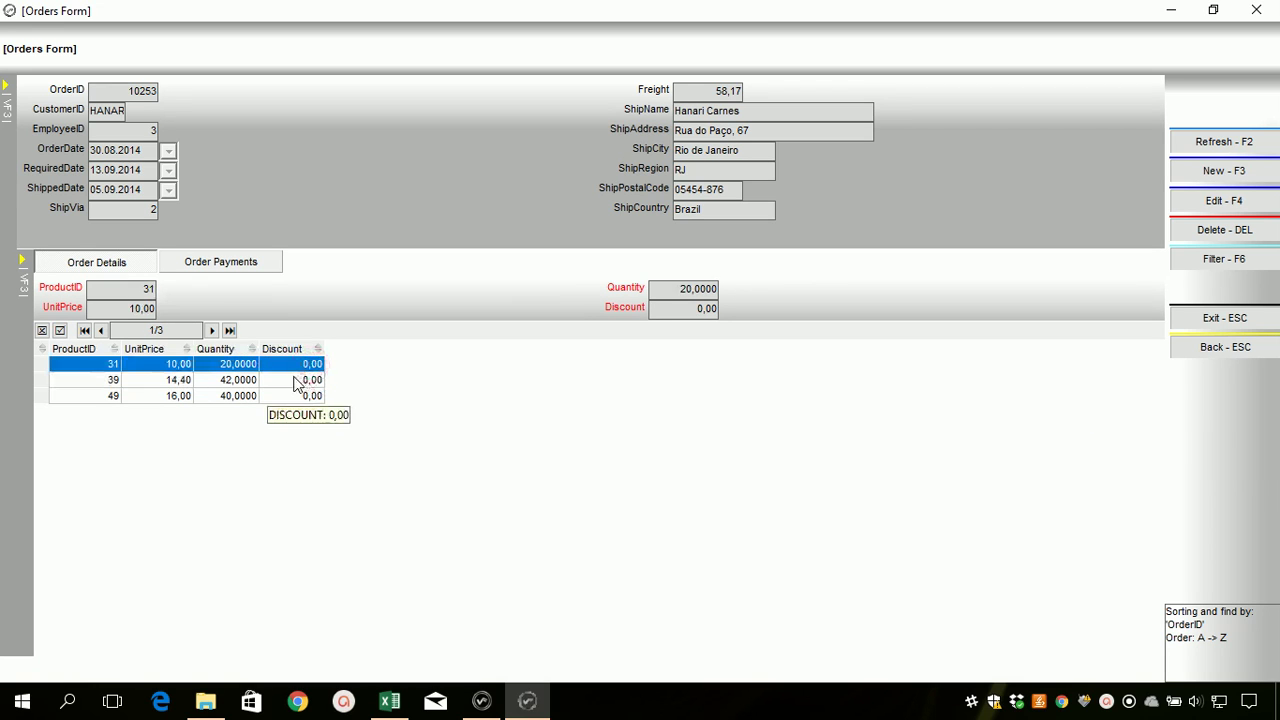
left_click(298, 382)
left_click(288, 395)
left_click(287, 367)
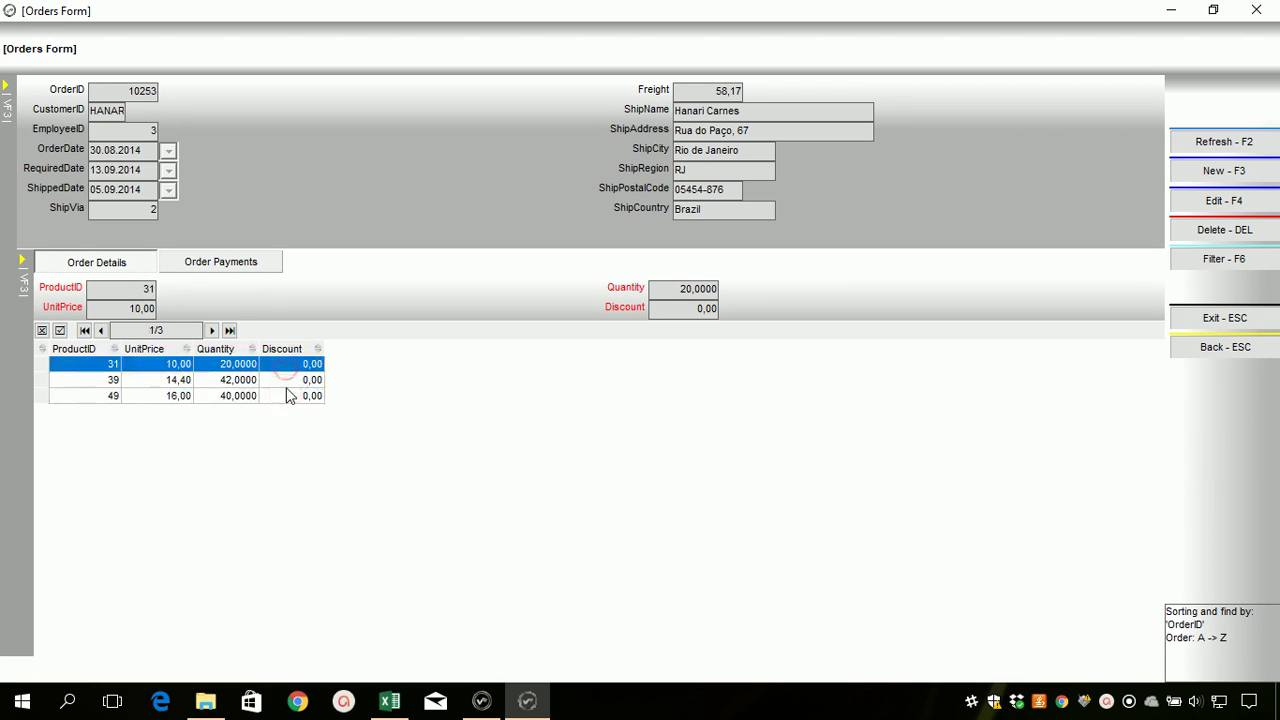
left_click(288, 382)
left_click(284, 397)
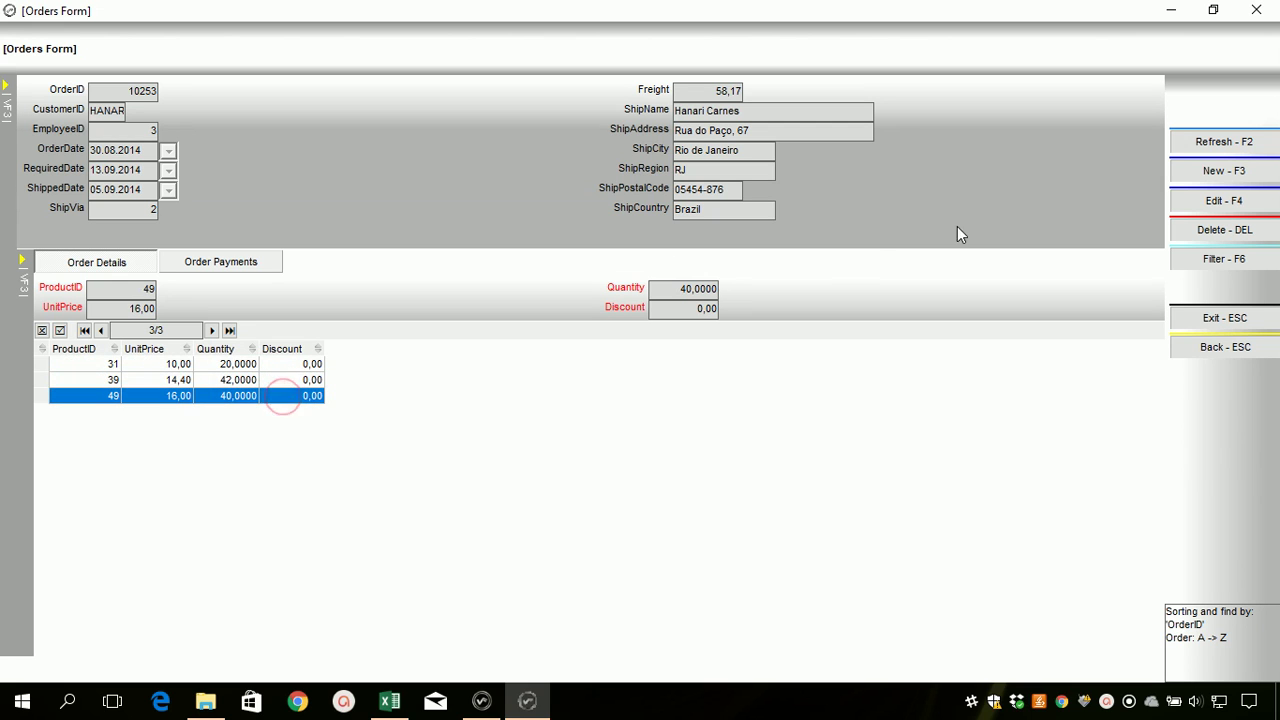
left_click(1226, 352)
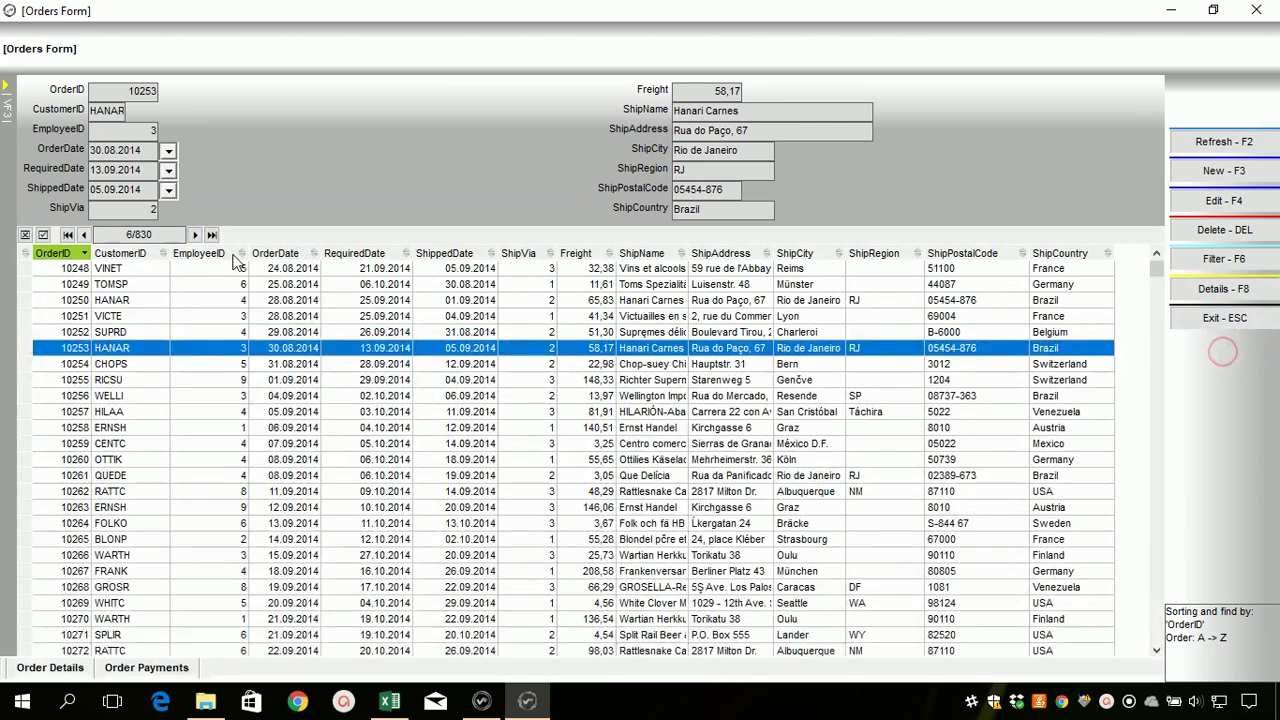
left_click(111, 270)
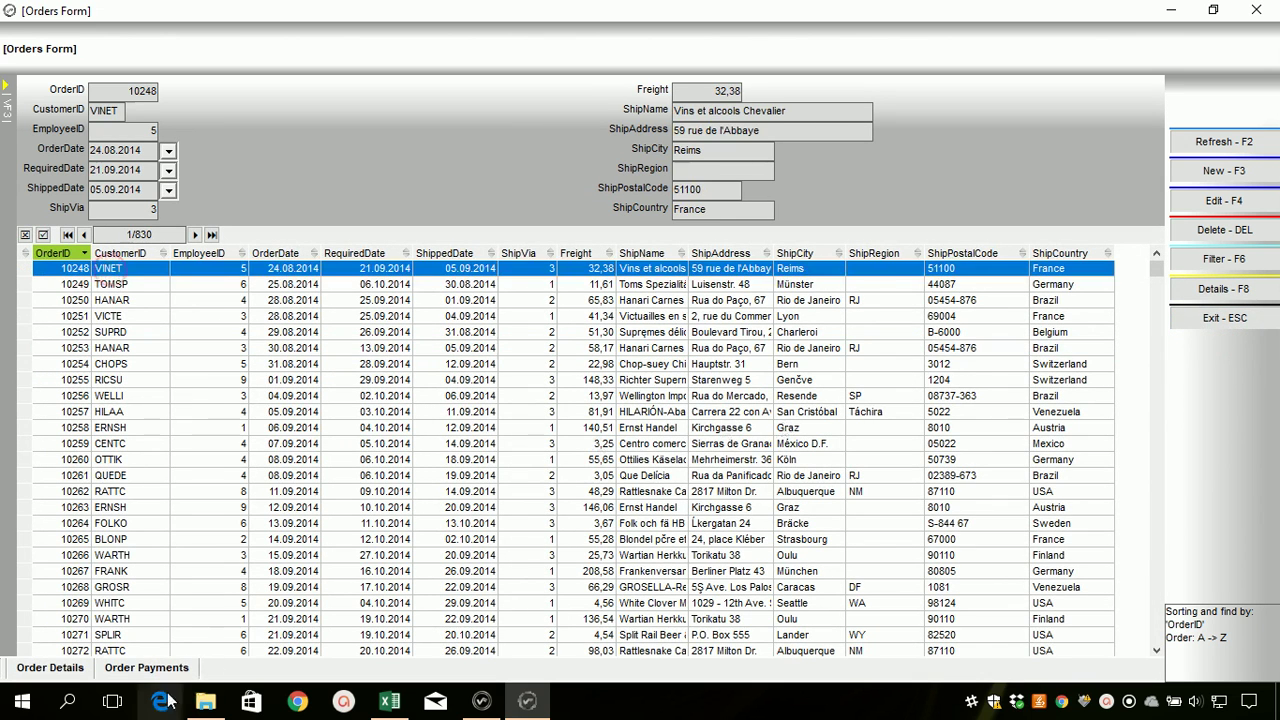
left_click(38, 665)
left_click(284, 380)
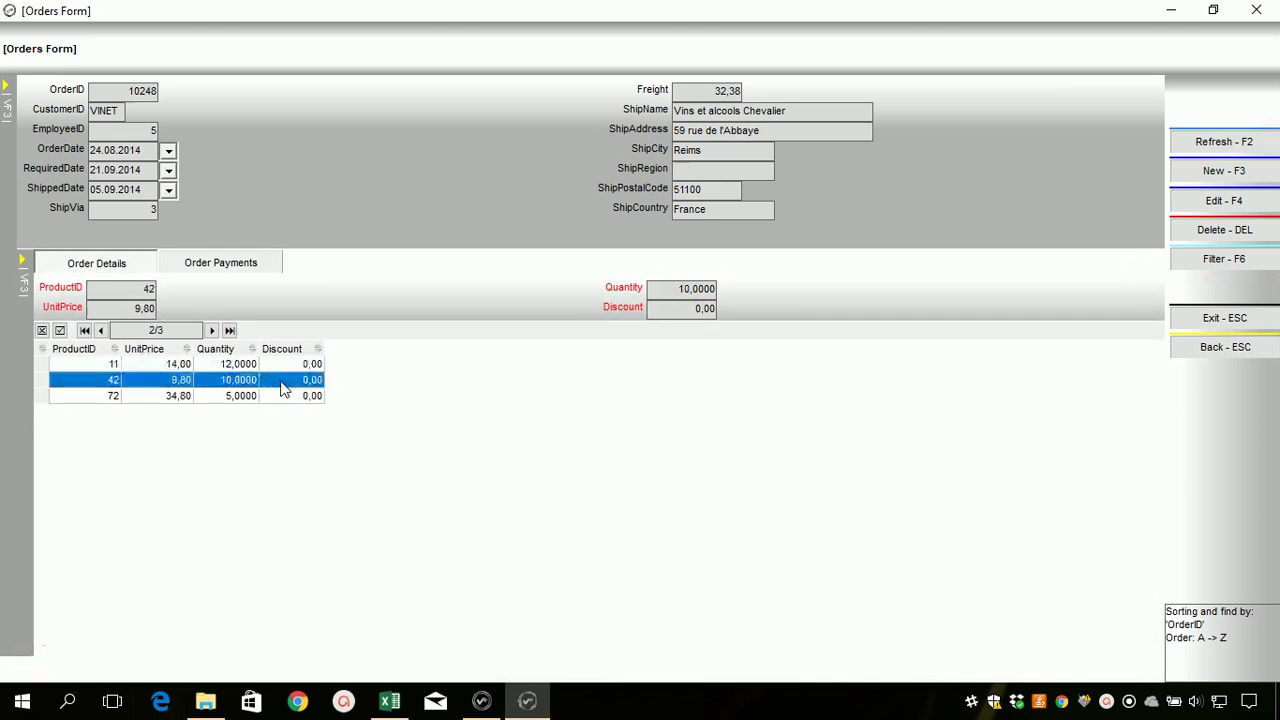
Give order 10248's product 11 line a 0,25 discount, save it, and go to Order Payments
left_click(279, 396)
key("F4")
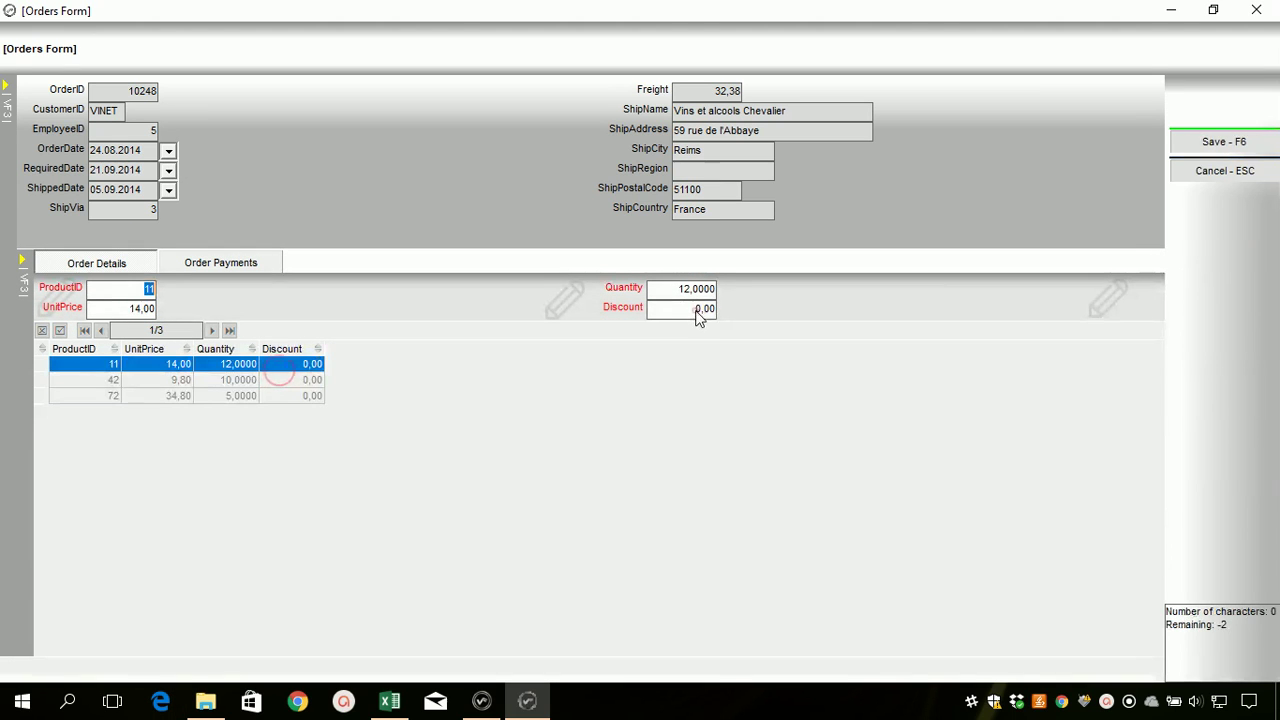
left_click(705, 309)
type("0,25")
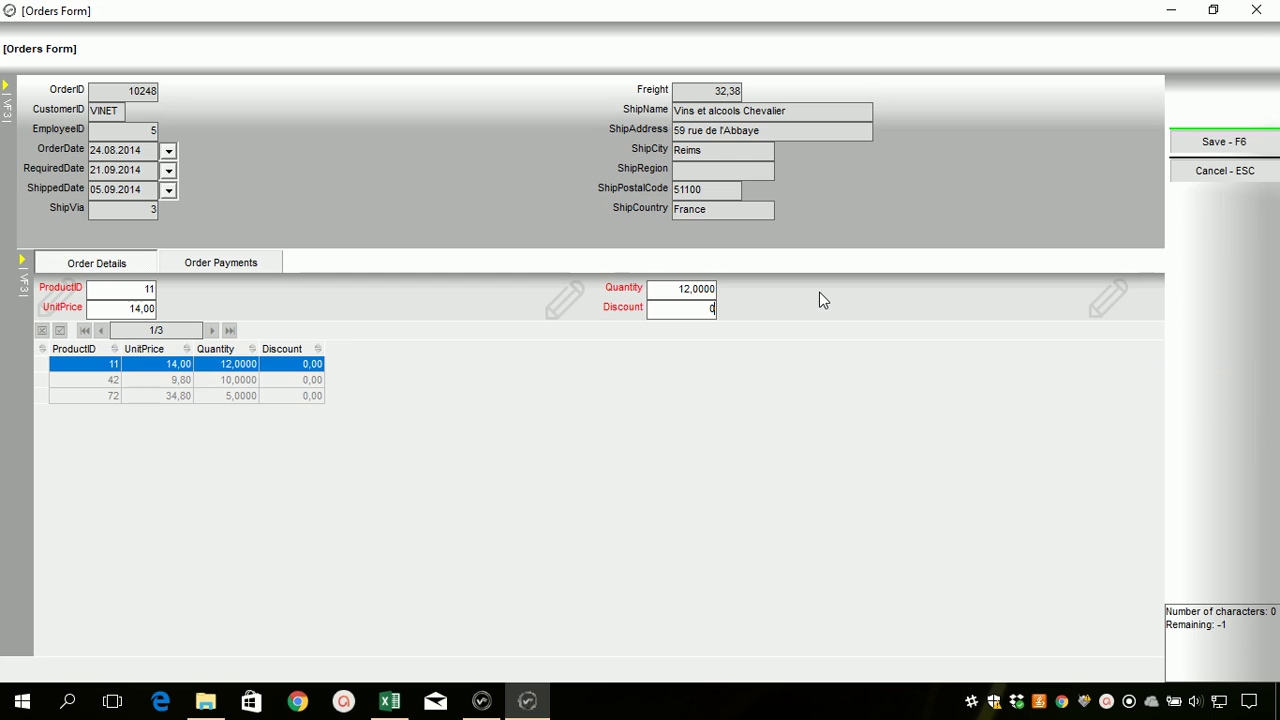
key("F6")
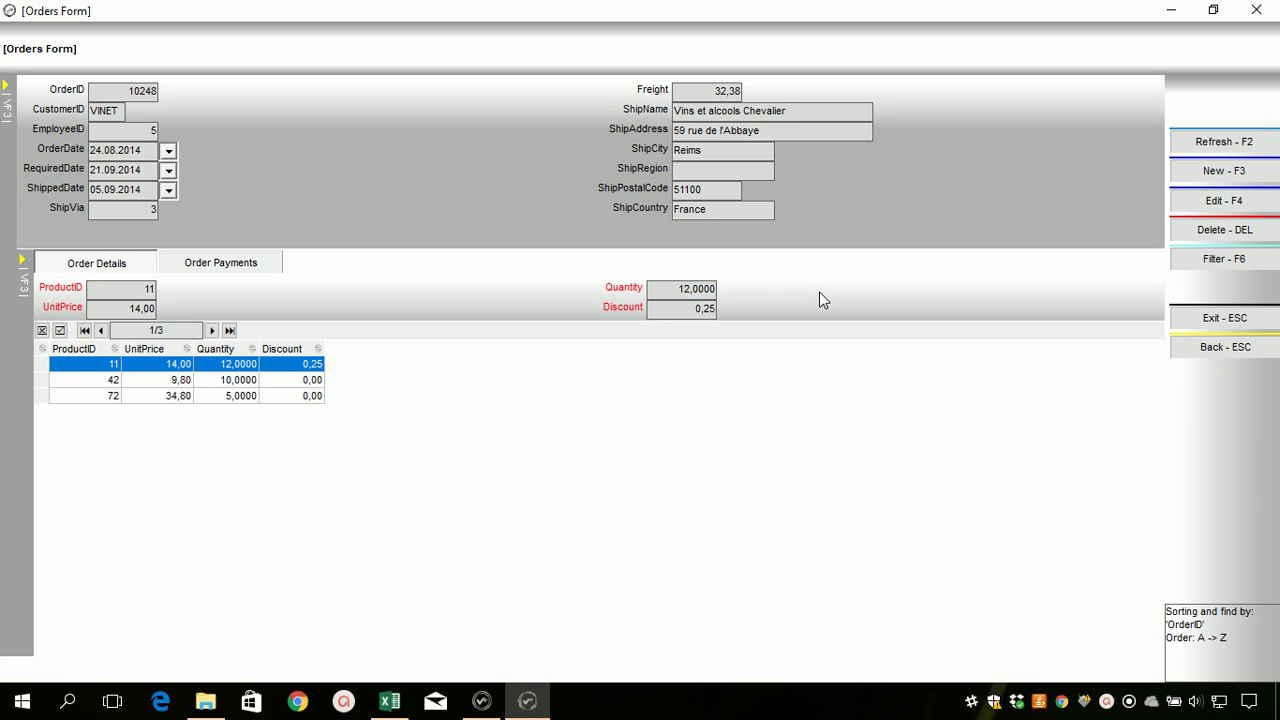
left_click(195, 267)
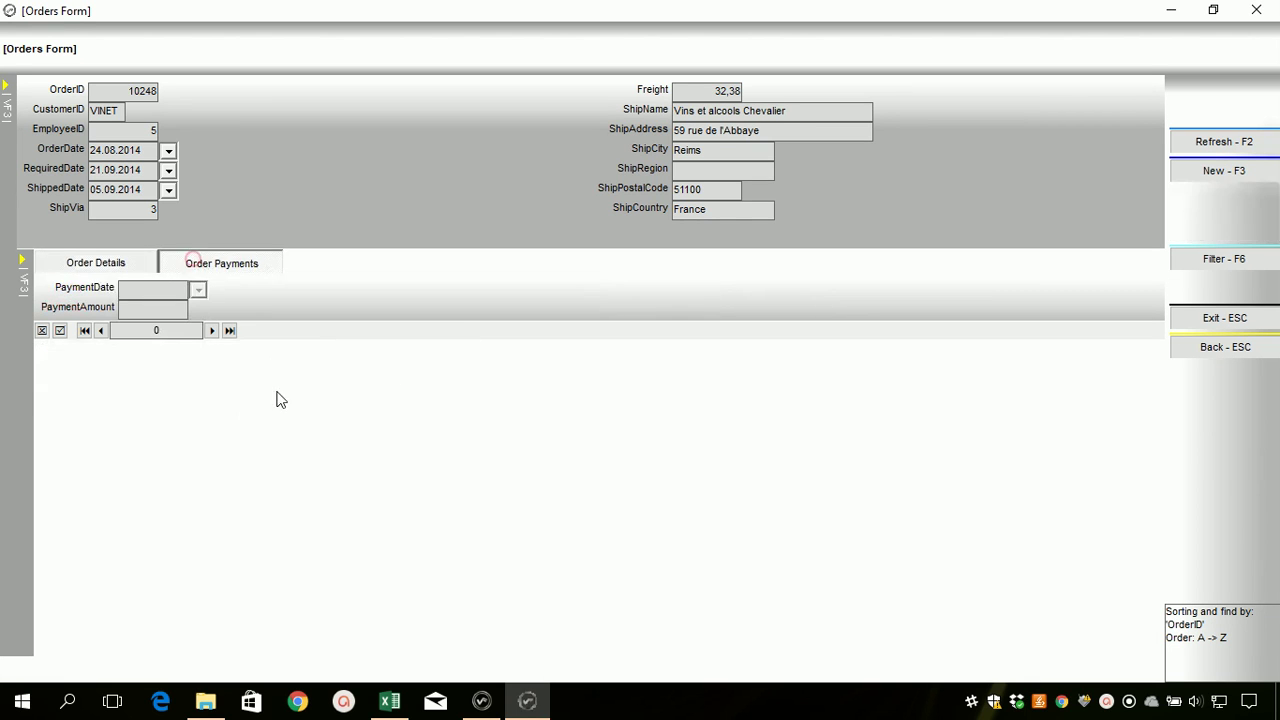
Add a new payment dated 10.06.2017 for 100 and save it, confirming the prompt
left_click(1213, 173)
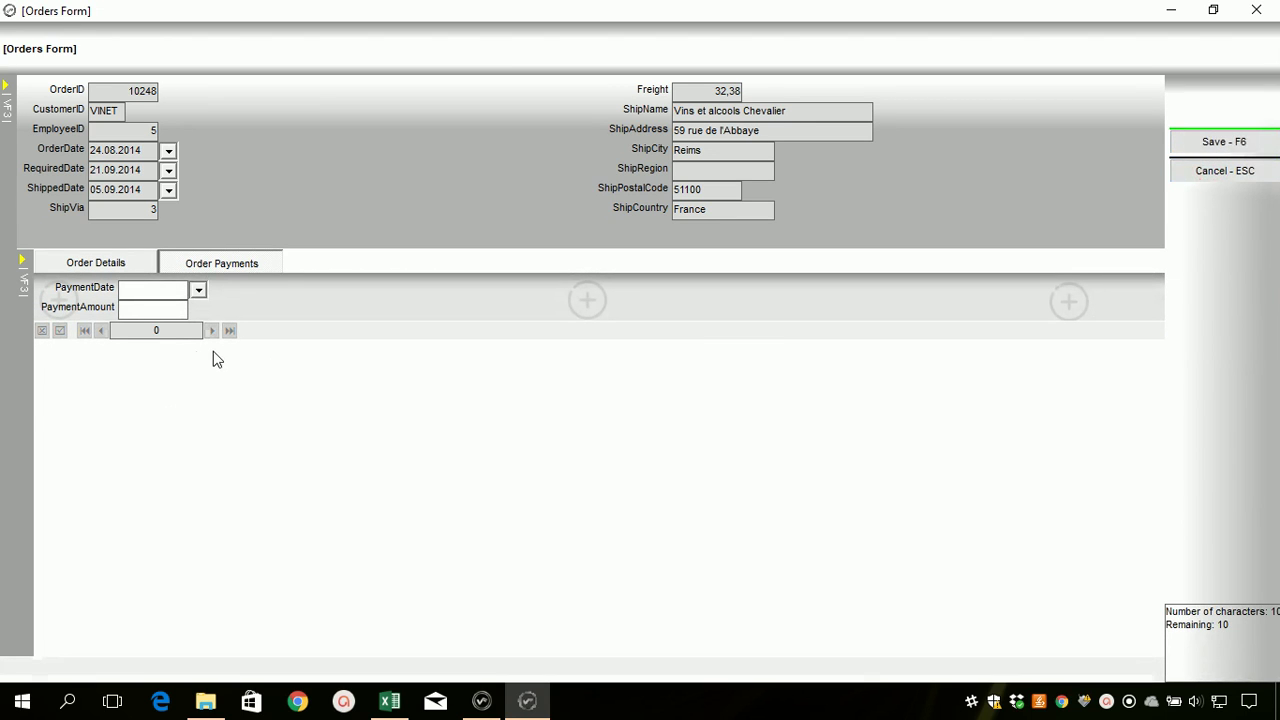
left_click(155, 293)
left_click(198, 289)
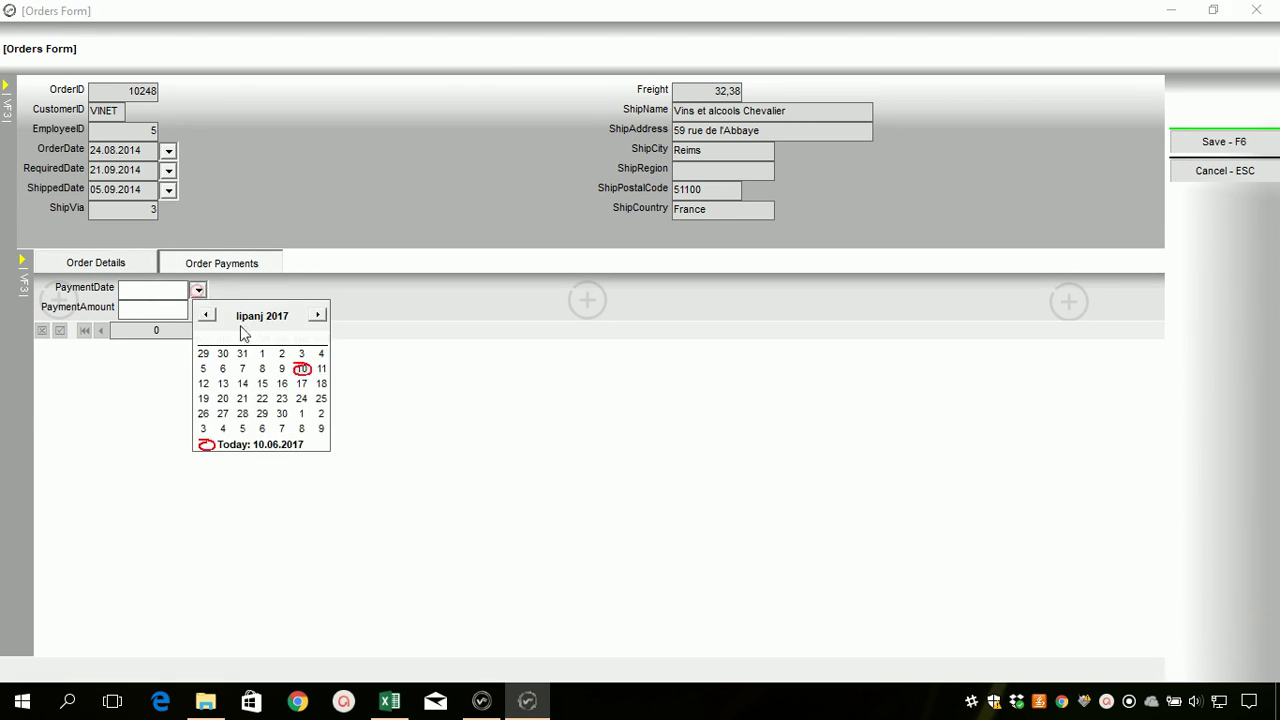
left_click(154, 363)
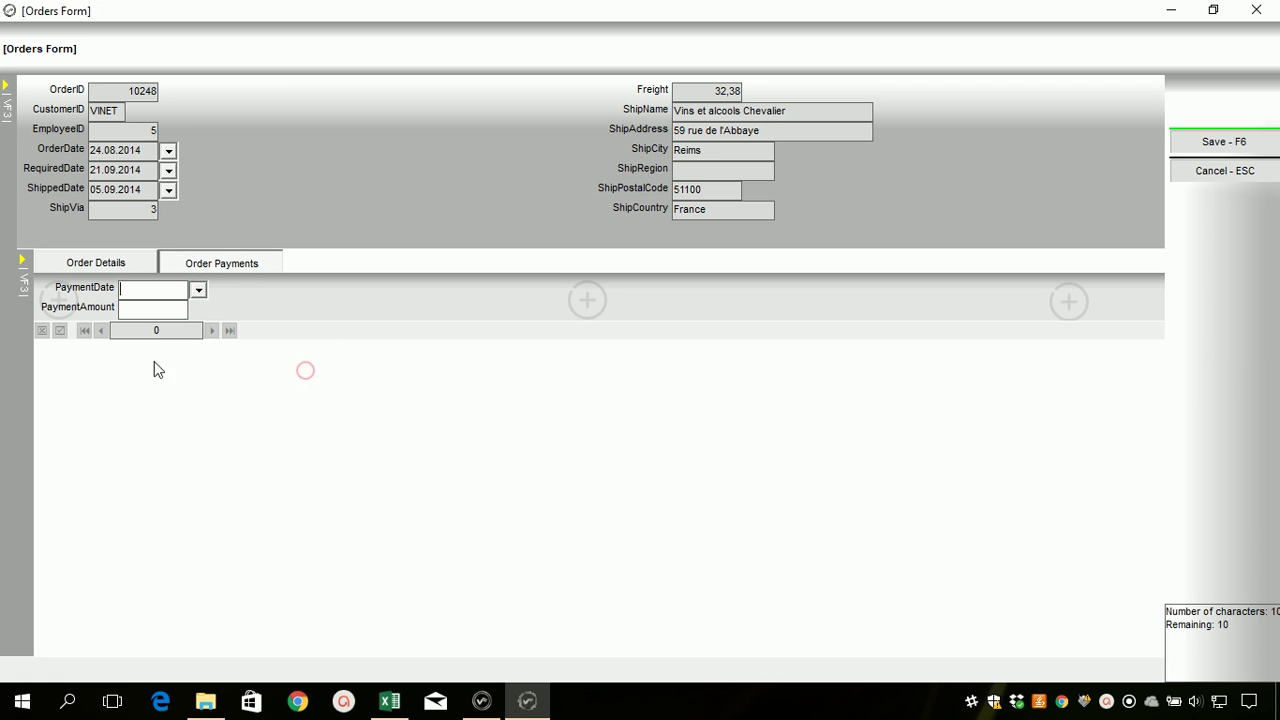
left_click(198, 289)
left_click(238, 443)
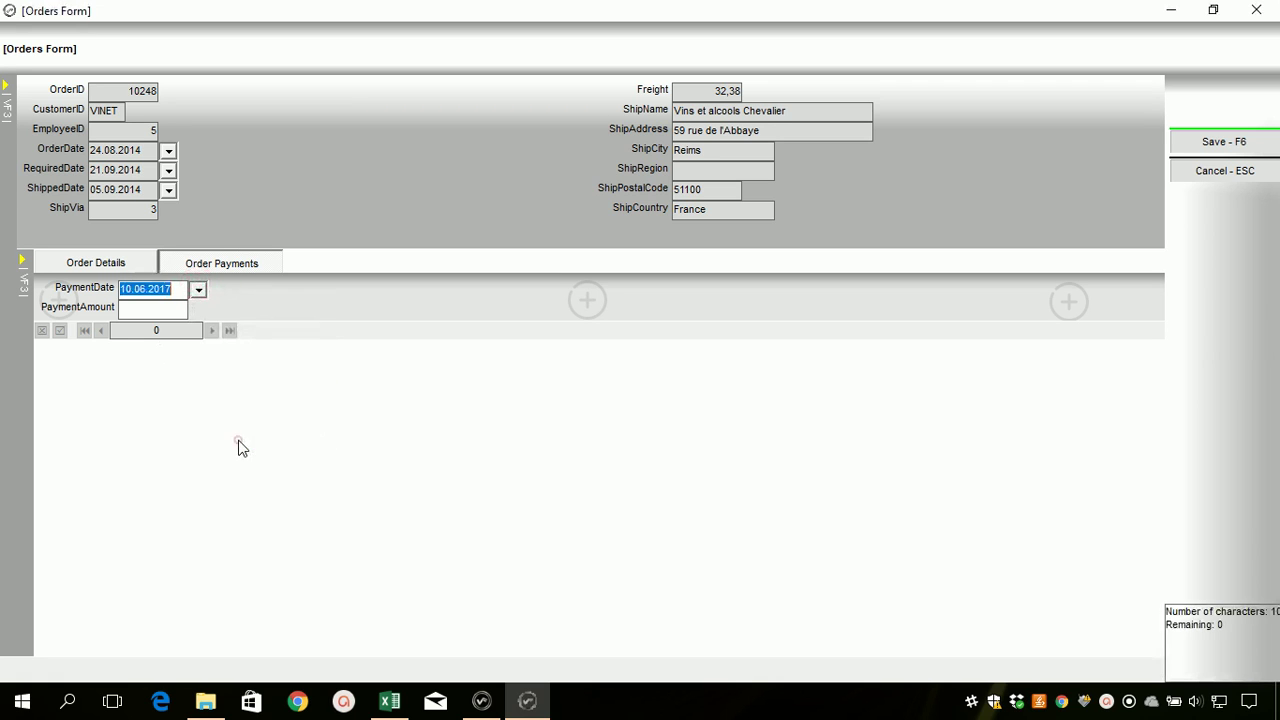
left_click(130, 308)
type("100")
key("F6")
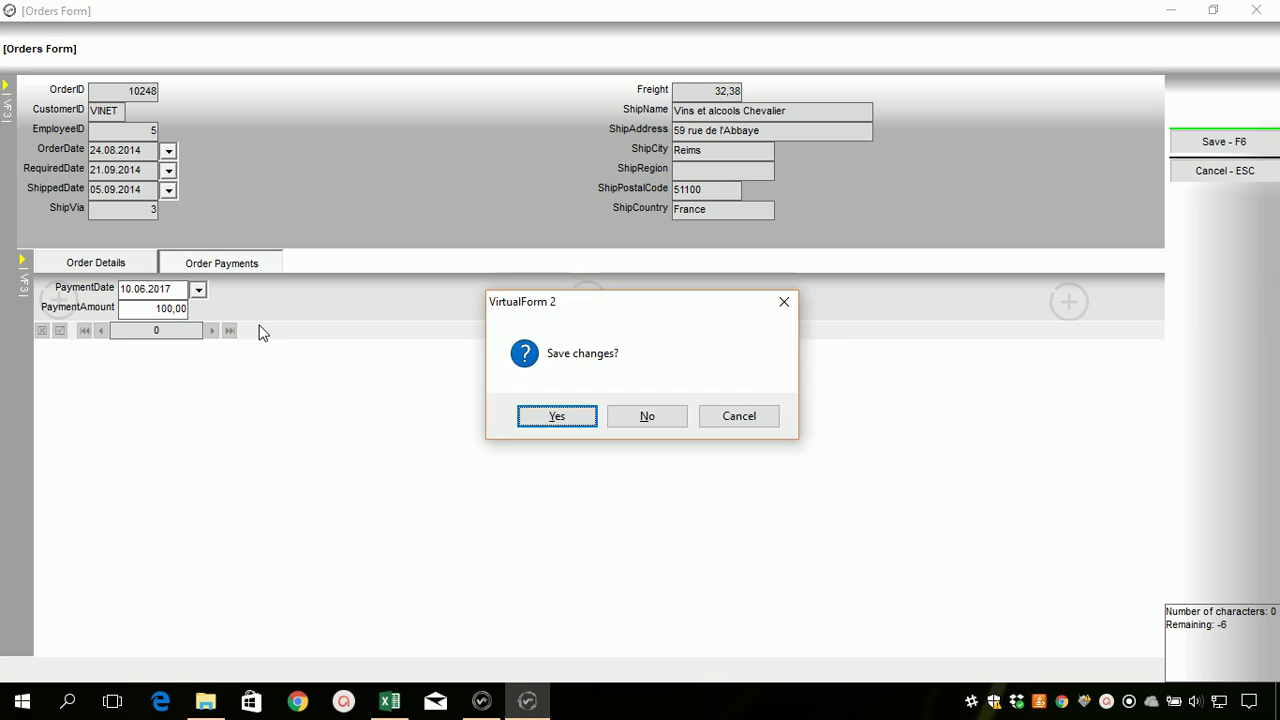
key("Return")
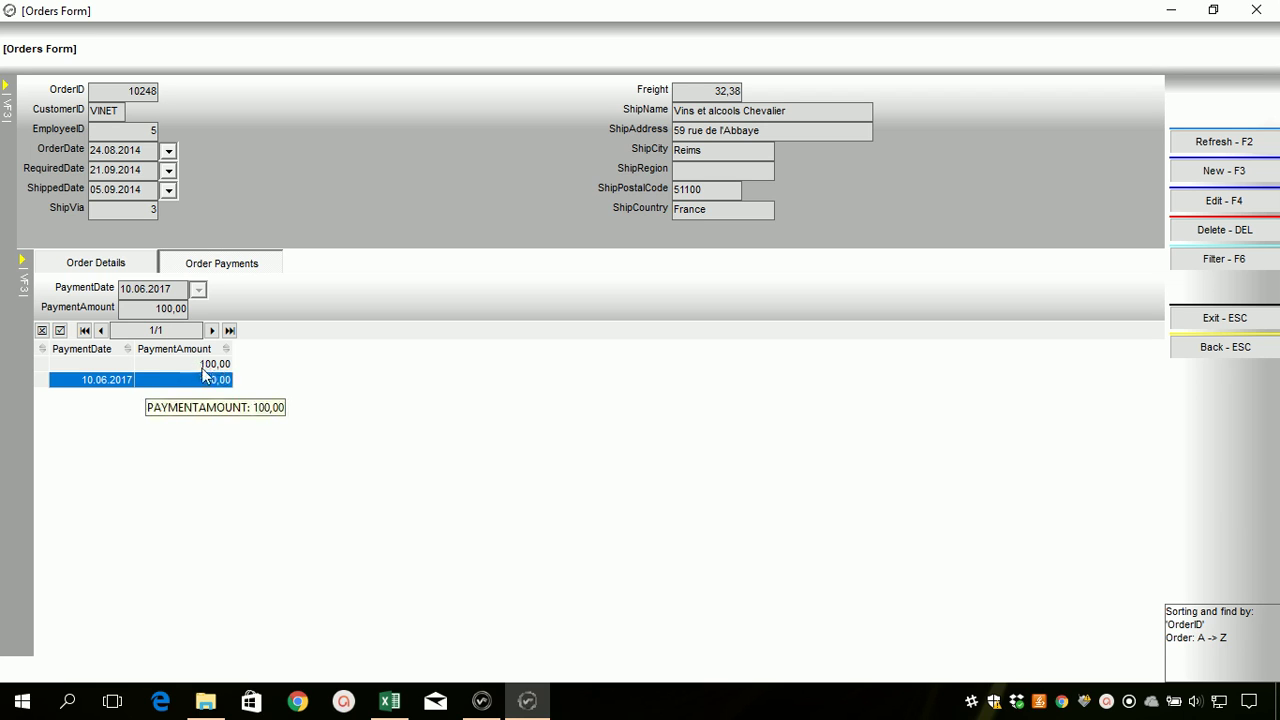
Add a 120 payment dated 11.06.2017, save it, and return to the orders list
left_click(1224, 171)
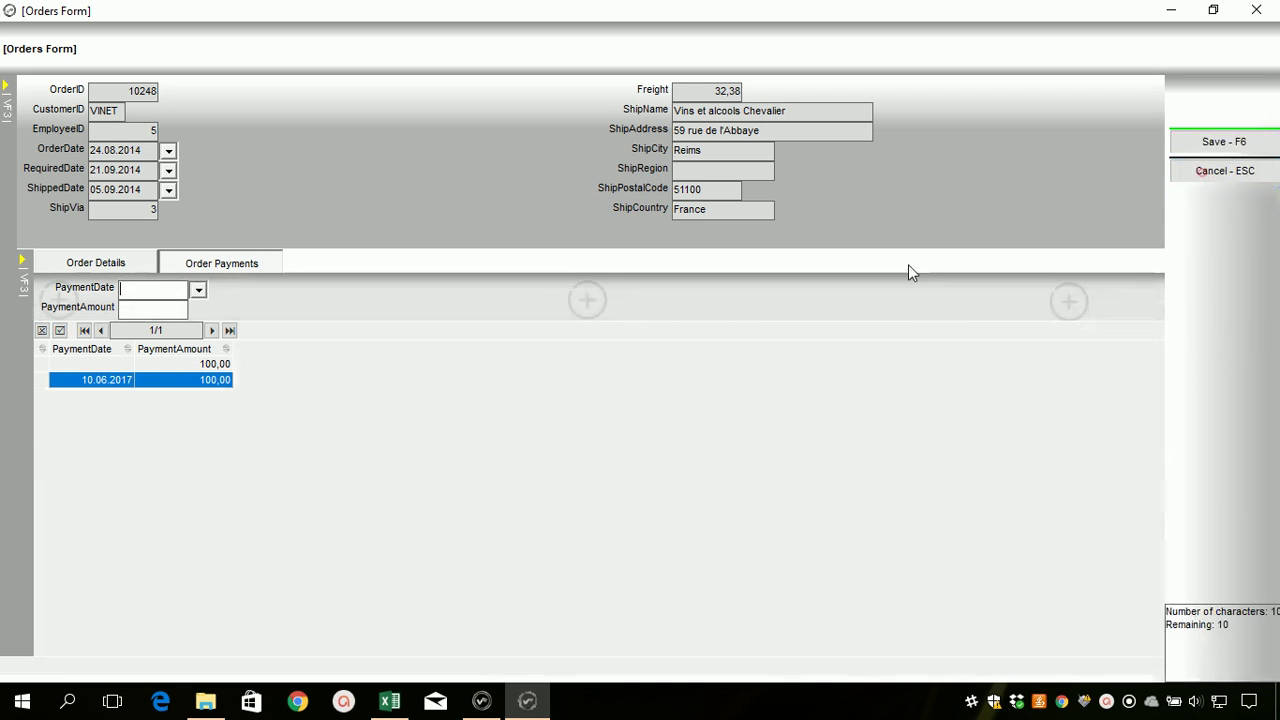
left_click(198, 289)
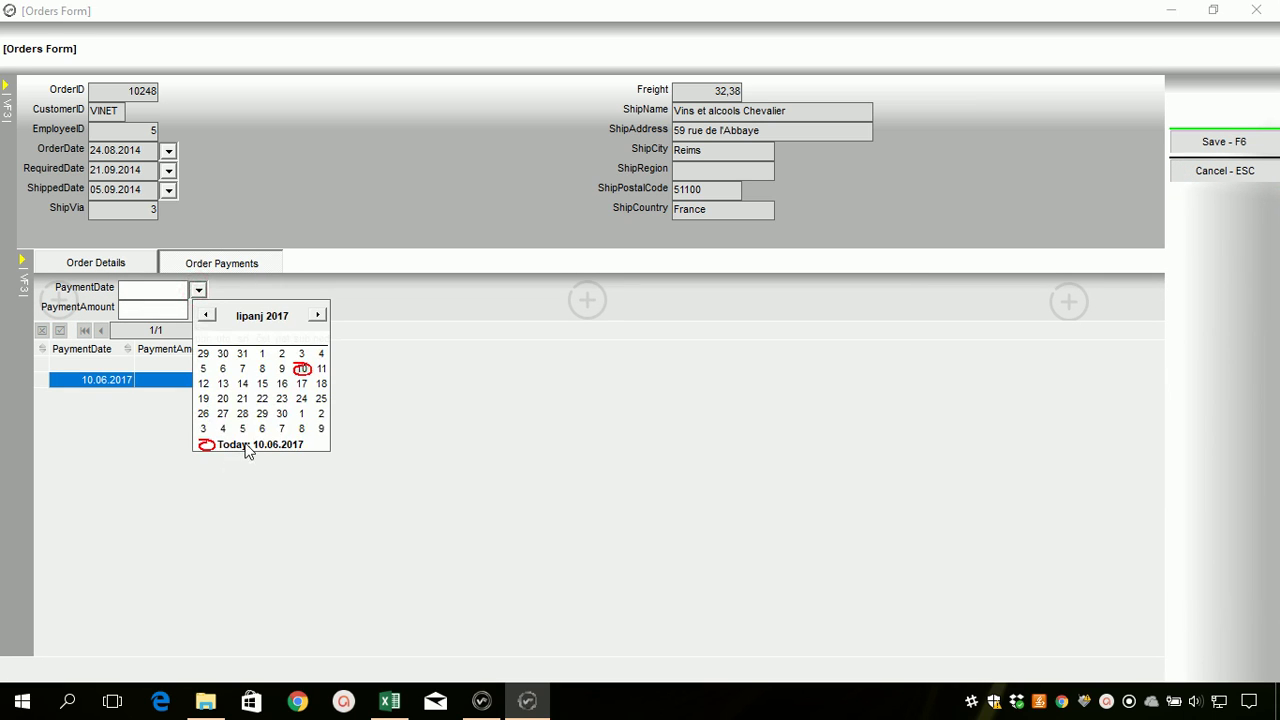
left_click(321, 369)
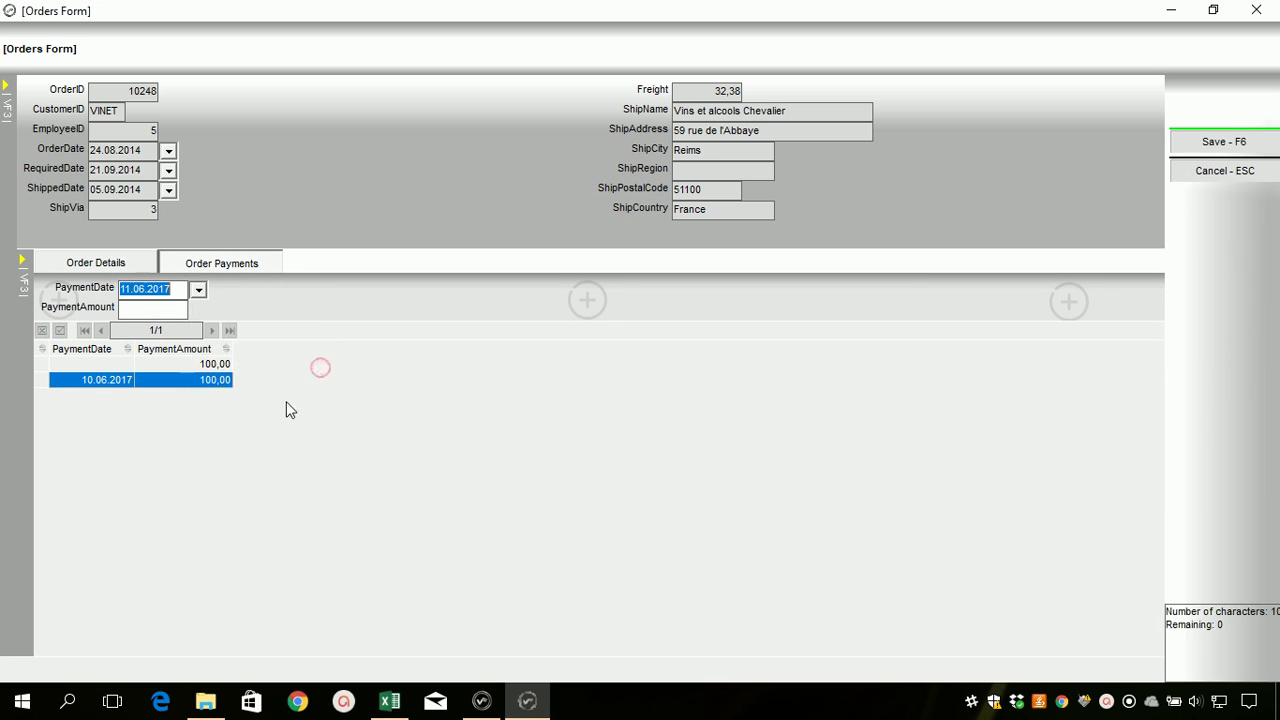
left_click(150, 310)
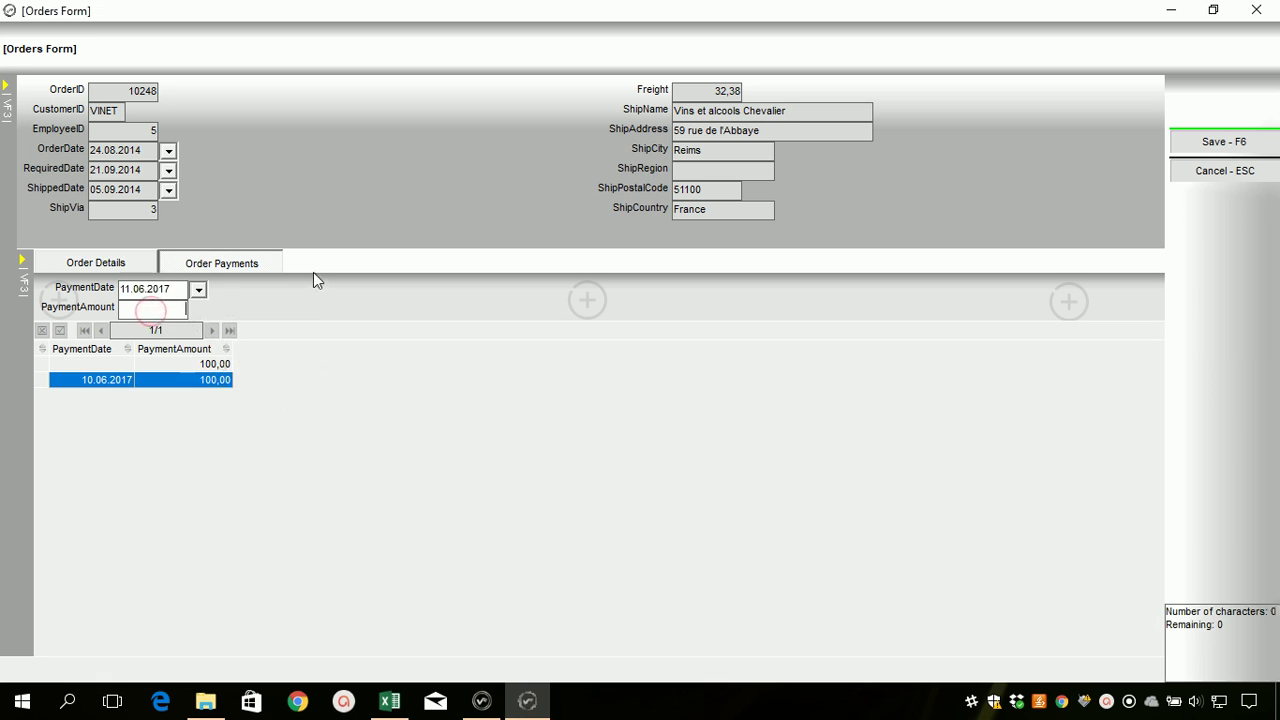
type("120")
key("F6")
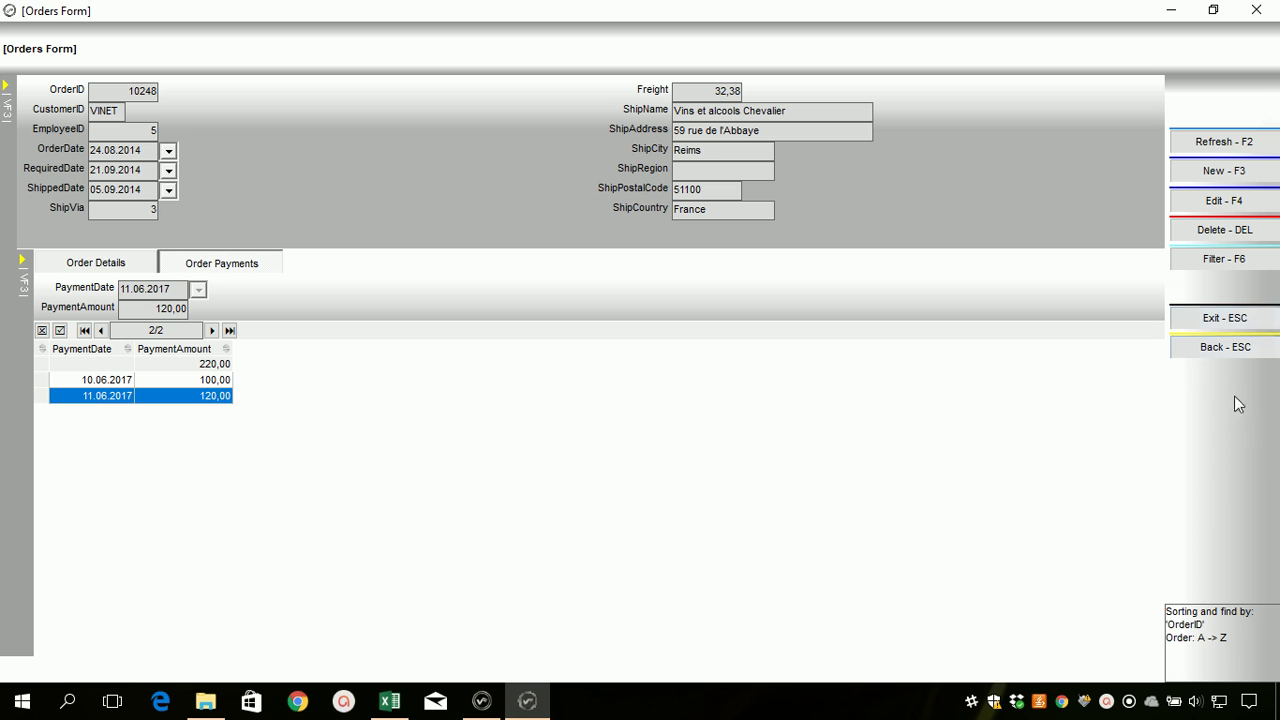
left_click(1205, 348)
Browse order 10252's line items (products 33, 60, 20) and payments, then go back to all orders
left_click(155, 305)
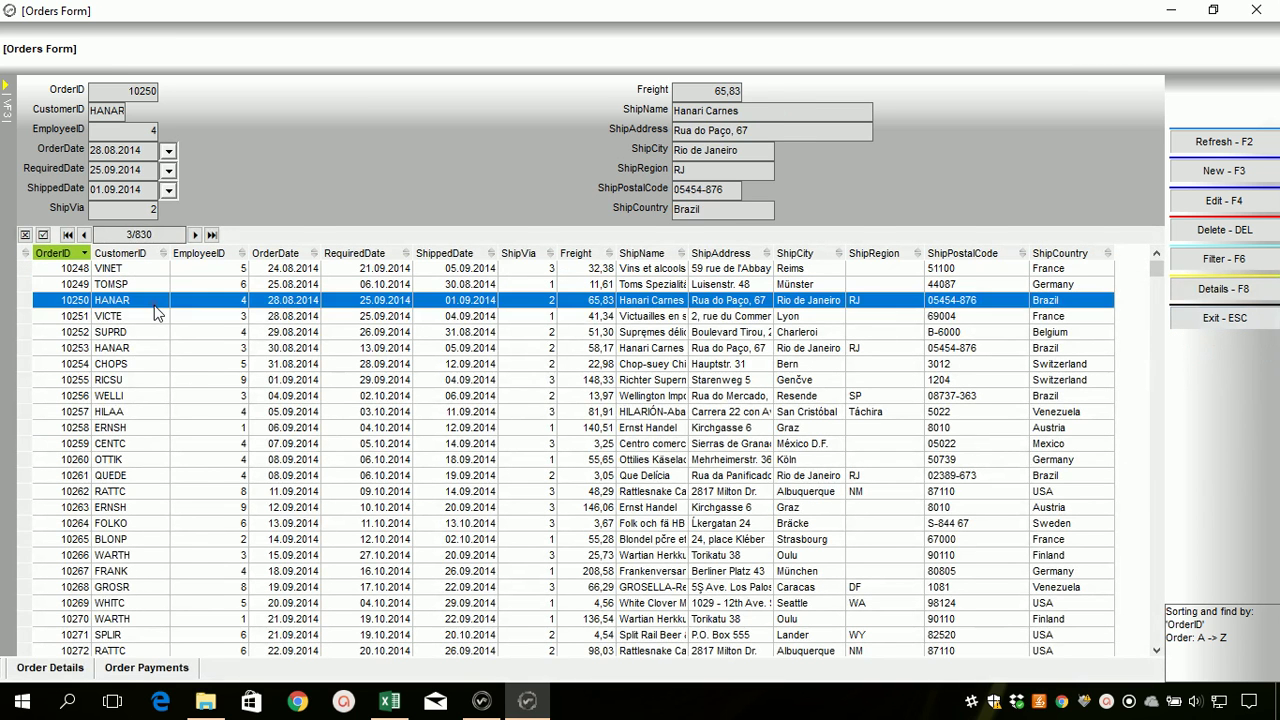
left_click(210, 411)
left_click(207, 338)
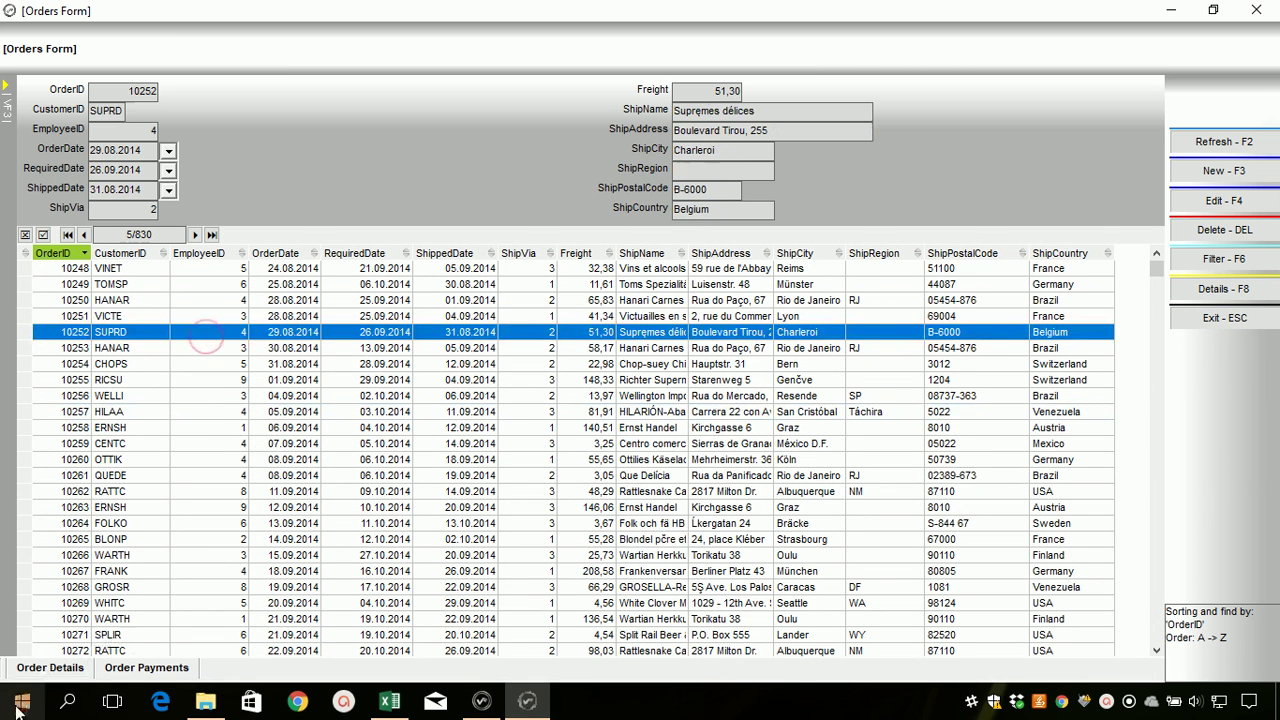
left_click(38, 667)
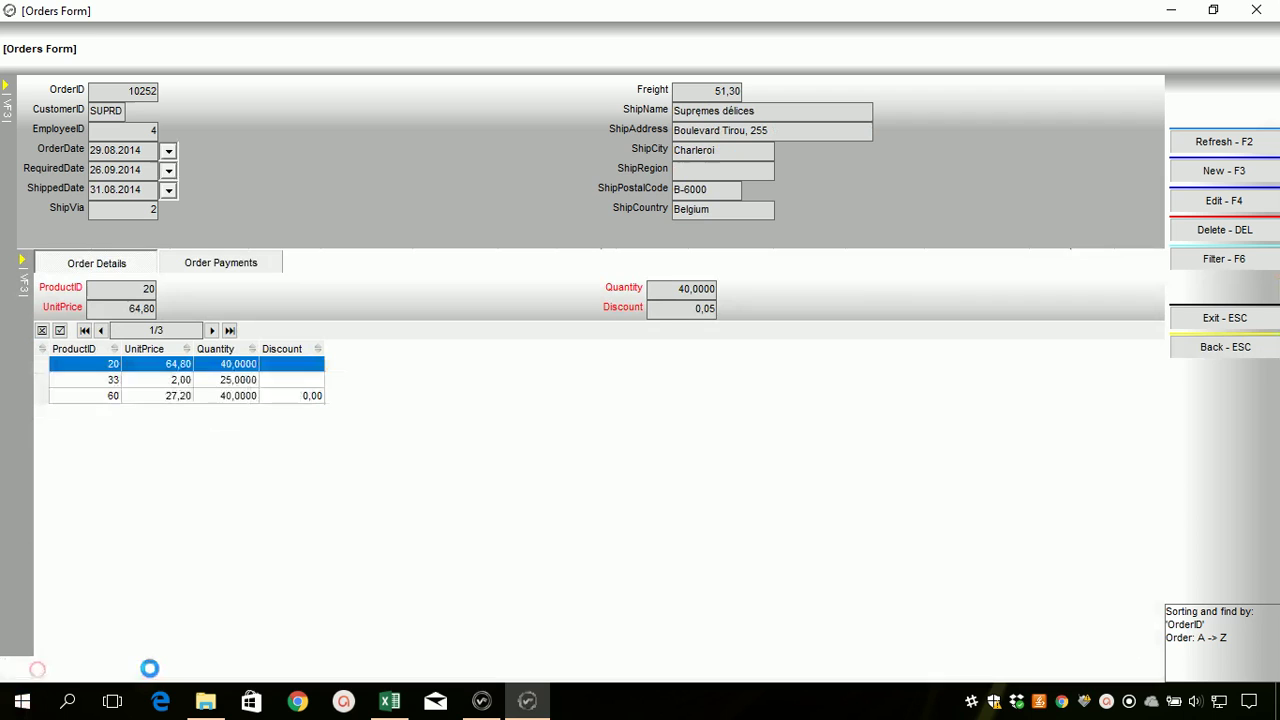
left_click(132, 380)
left_click(128, 391)
left_click(166, 380)
left_click(158, 366)
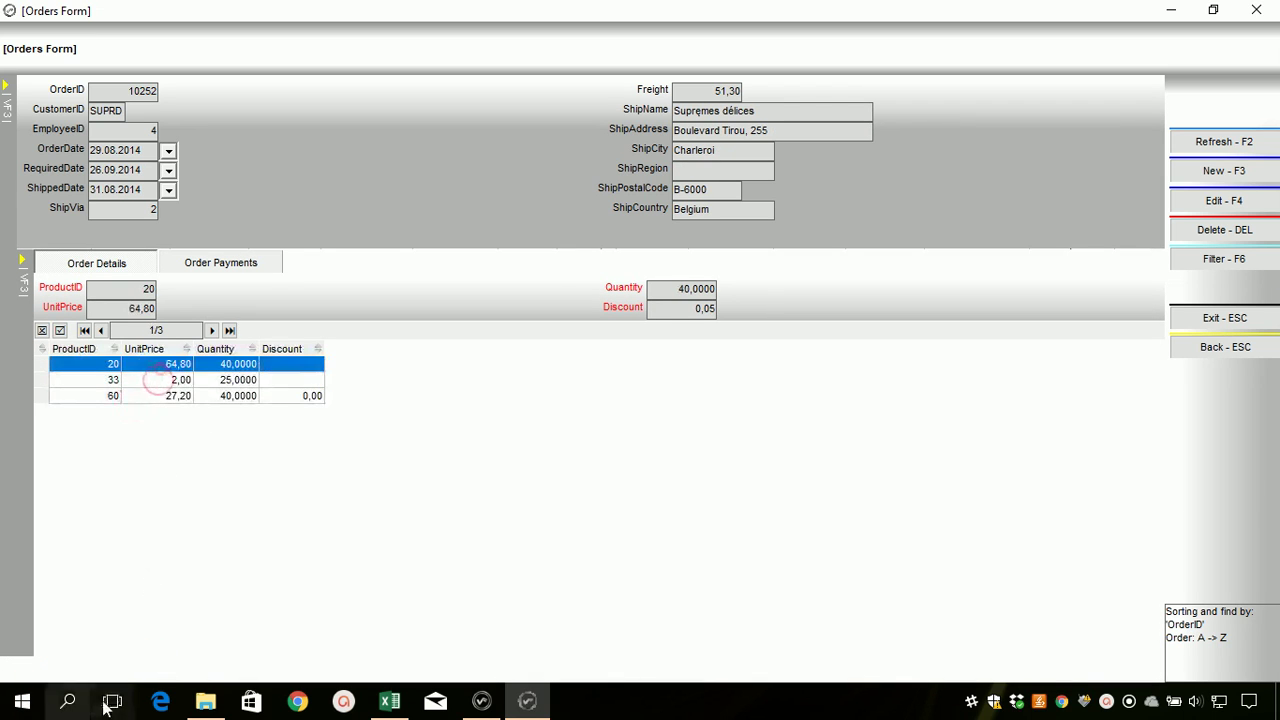
left_click(240, 264)
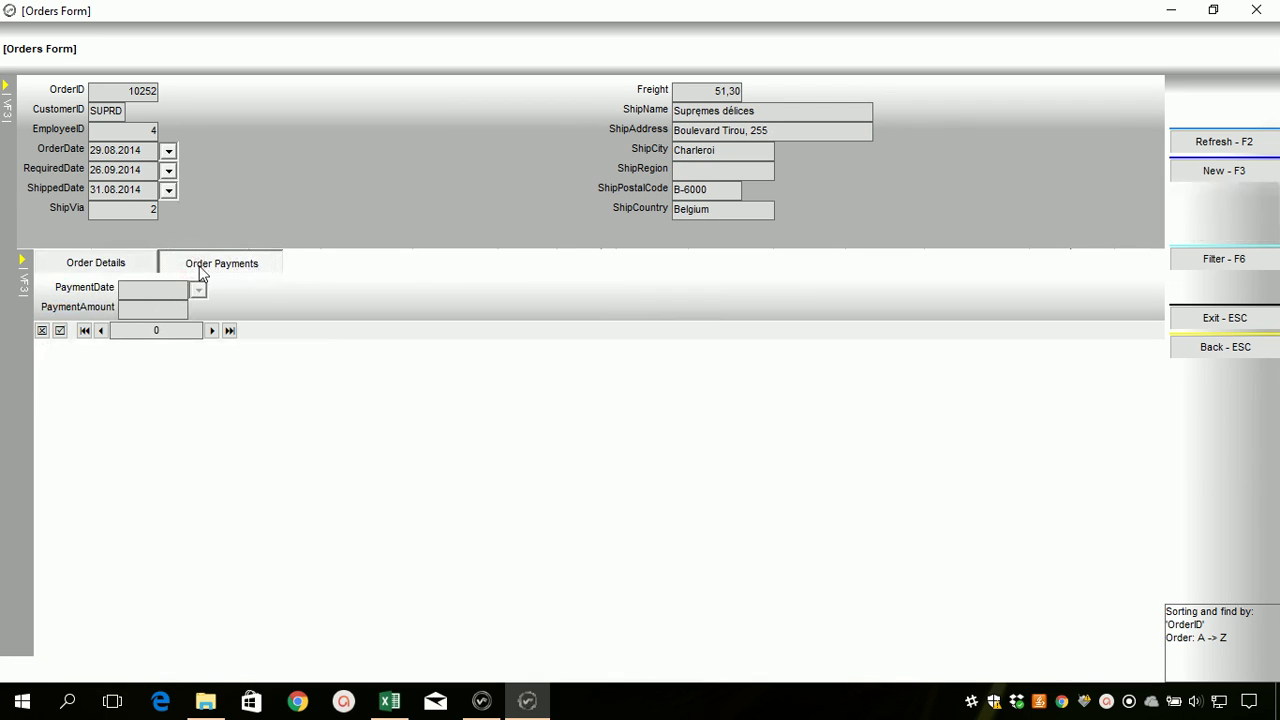
left_click(70, 270)
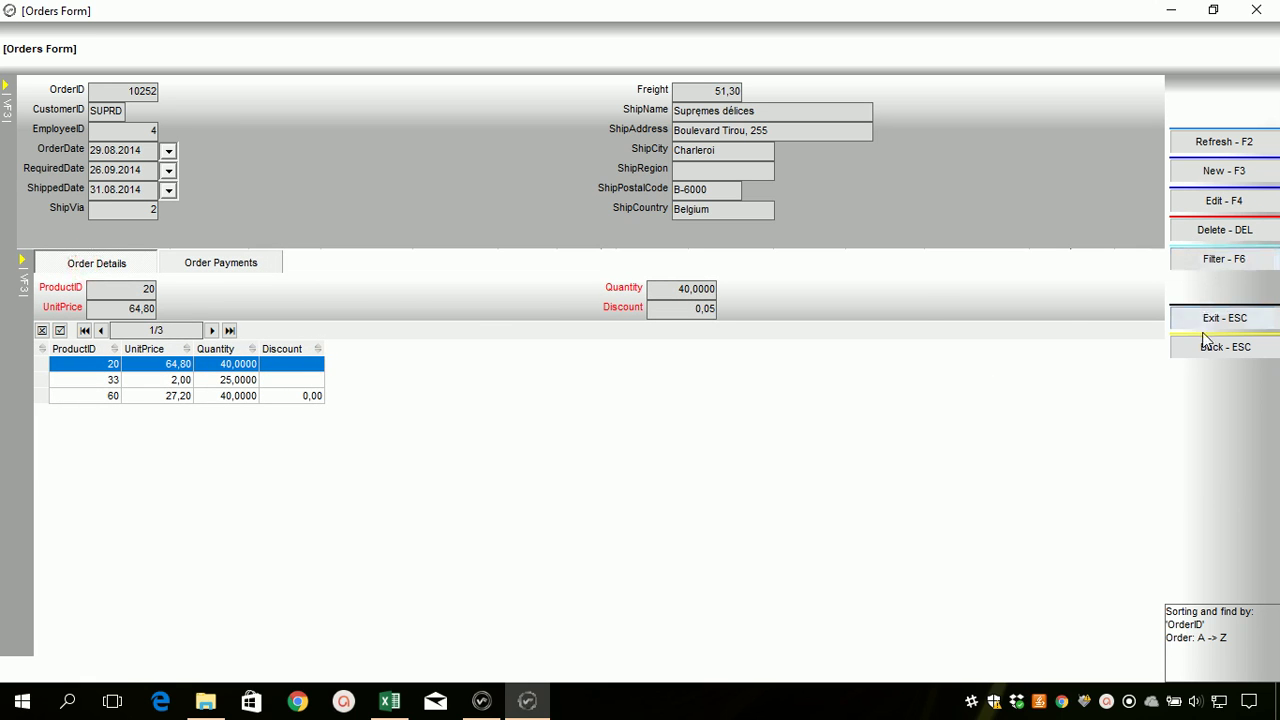
key("Escape")
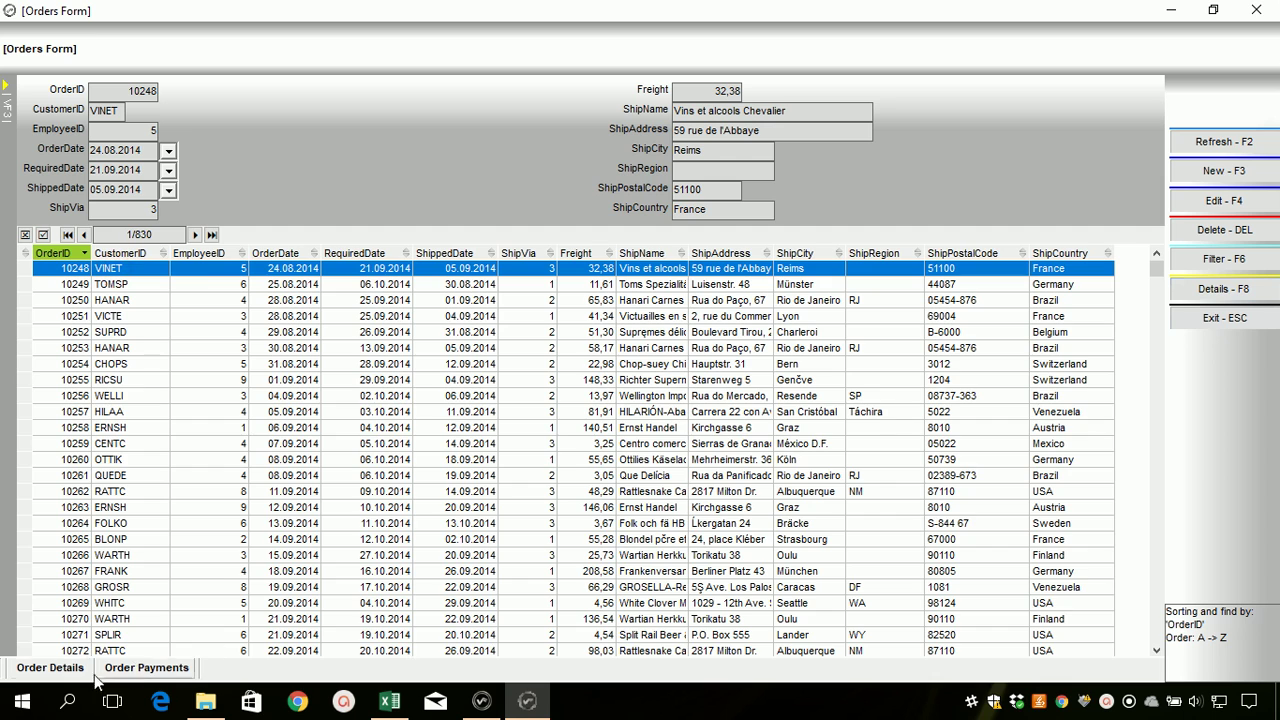
View order 10248's 10.06.2017 and 11.06.2017 payments, then return to the orders list
left_click(146, 667)
left_click(120, 396)
left_click(115, 380)
left_click(1220, 350)
Reselect order 10248, check its line items' discounts, then select its 11.06.2017 payment
left_click(130, 366)
left_click(125, 270)
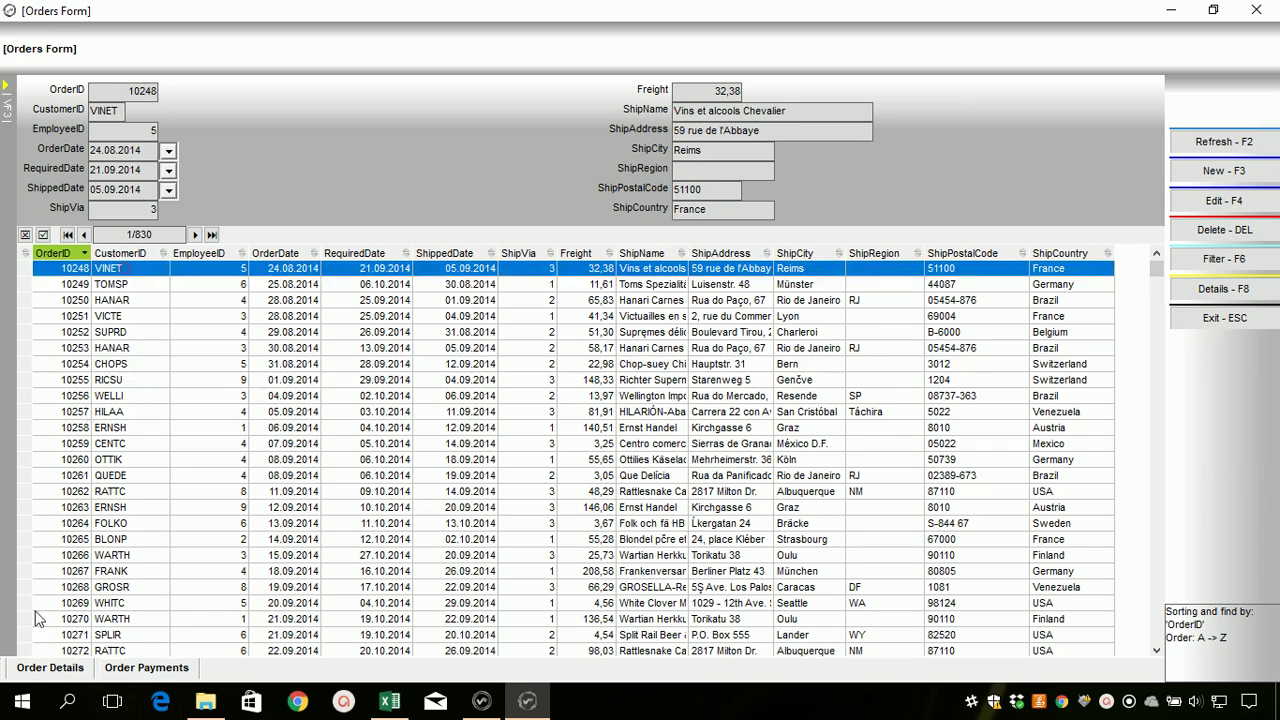
left_click(55, 668)
left_click(135, 388)
left_click(135, 396)
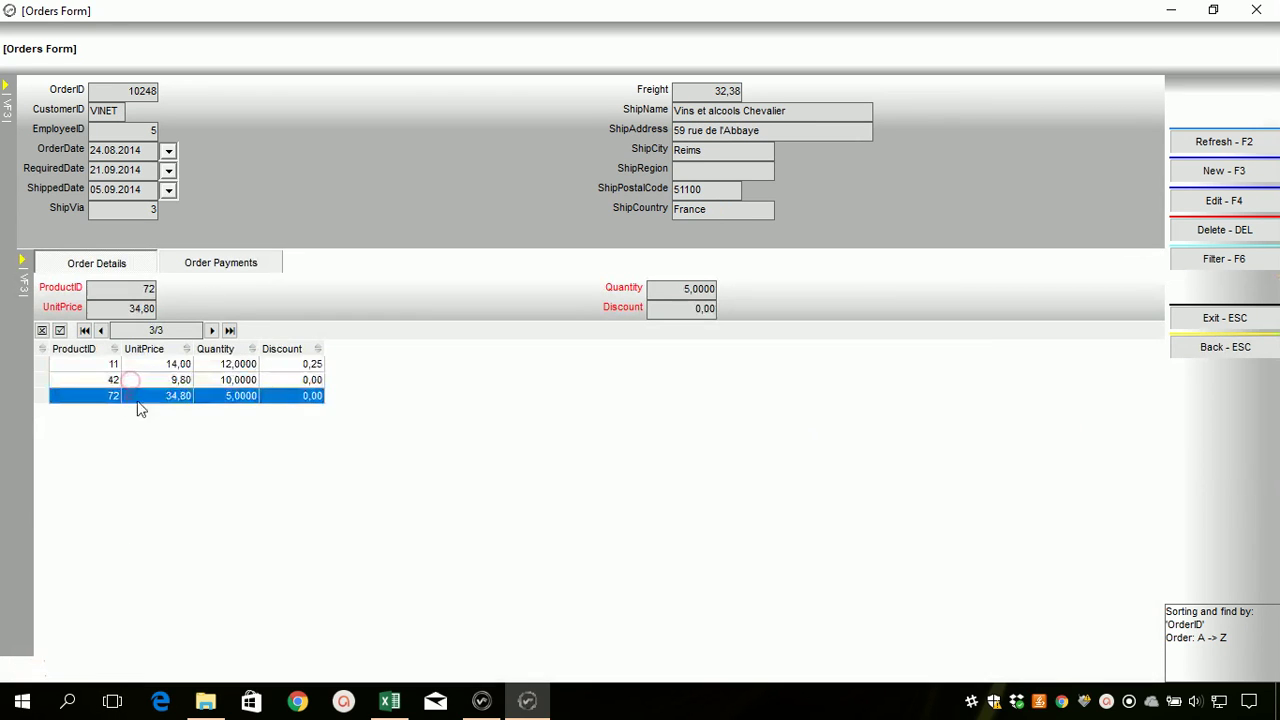
left_click(214, 263)
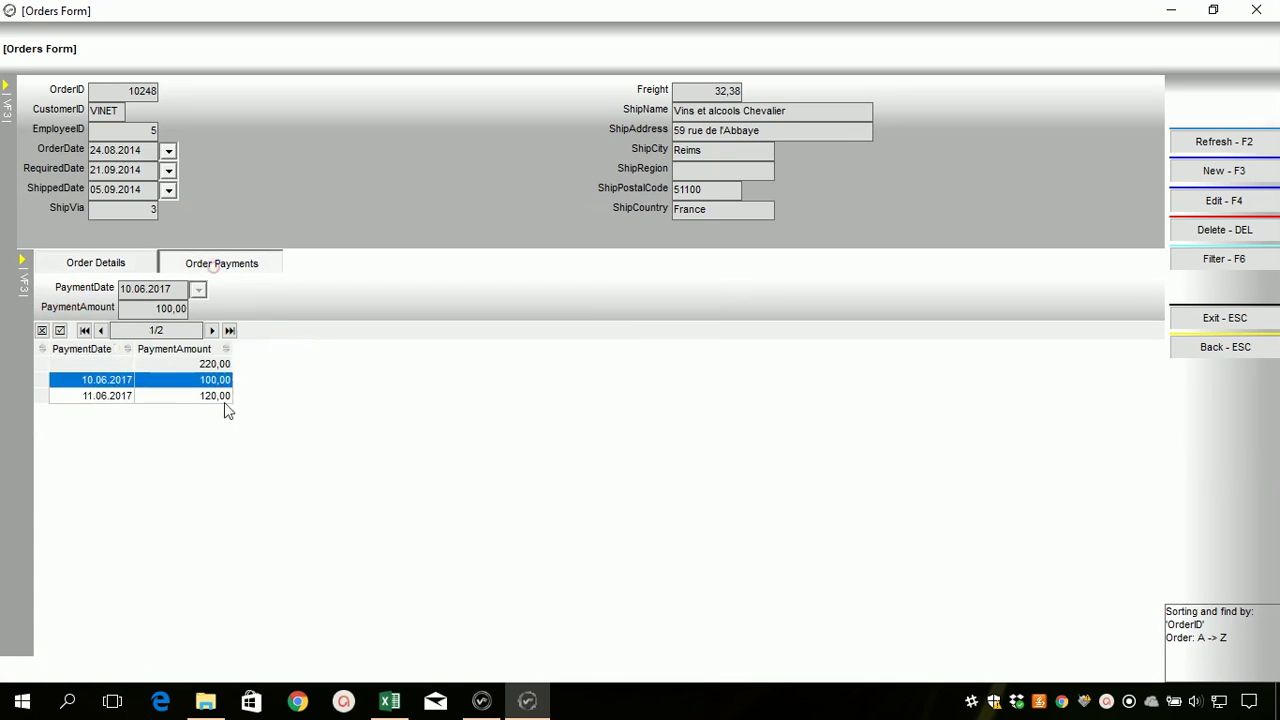
left_click(171, 395)
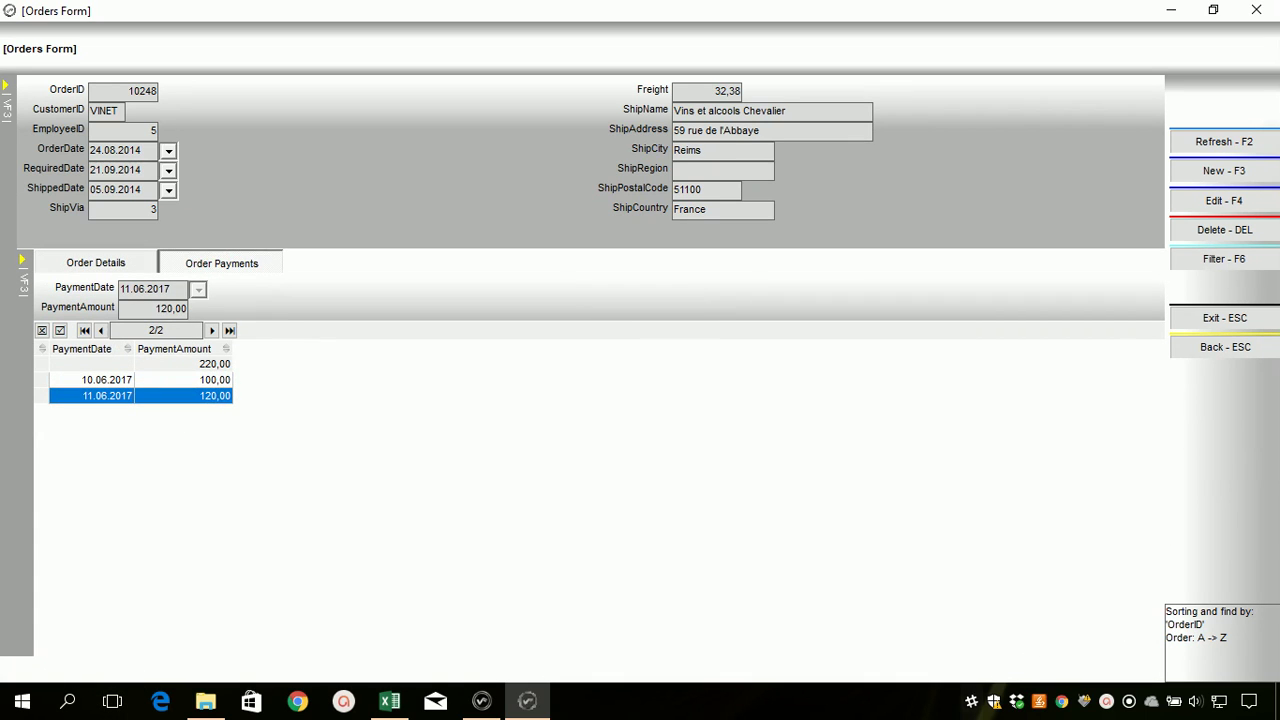
left_click(1106, 701)
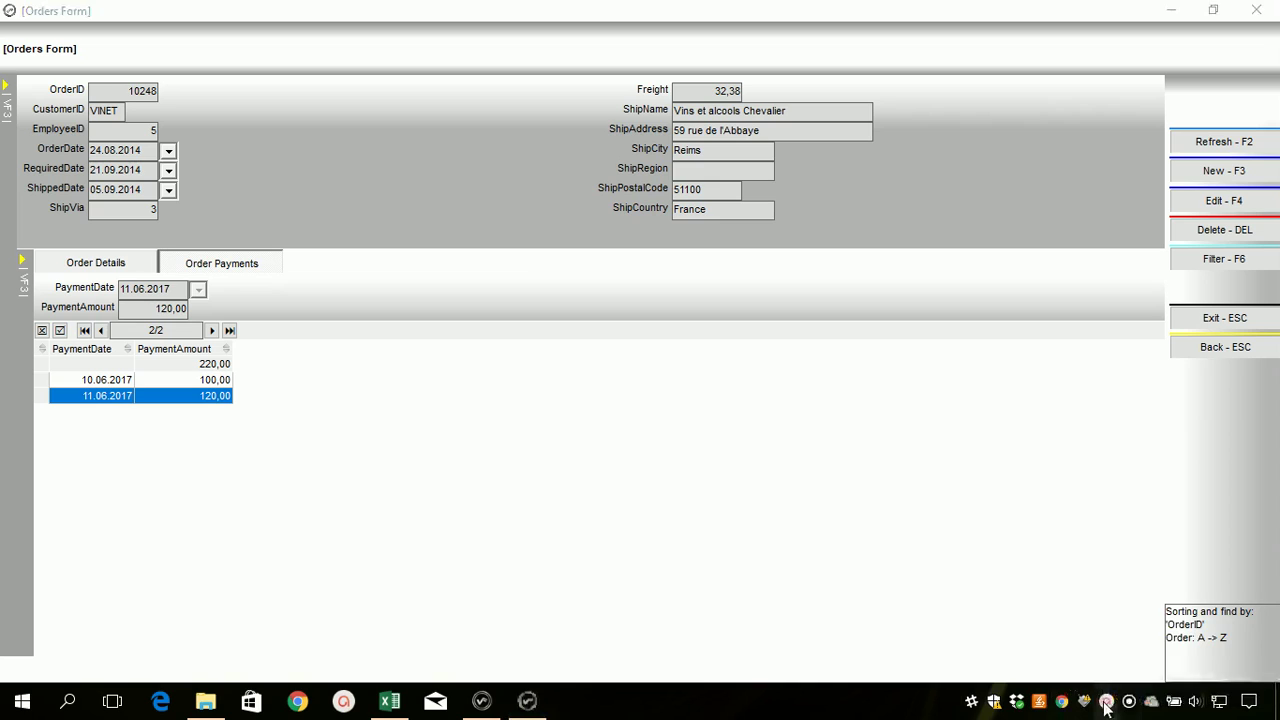